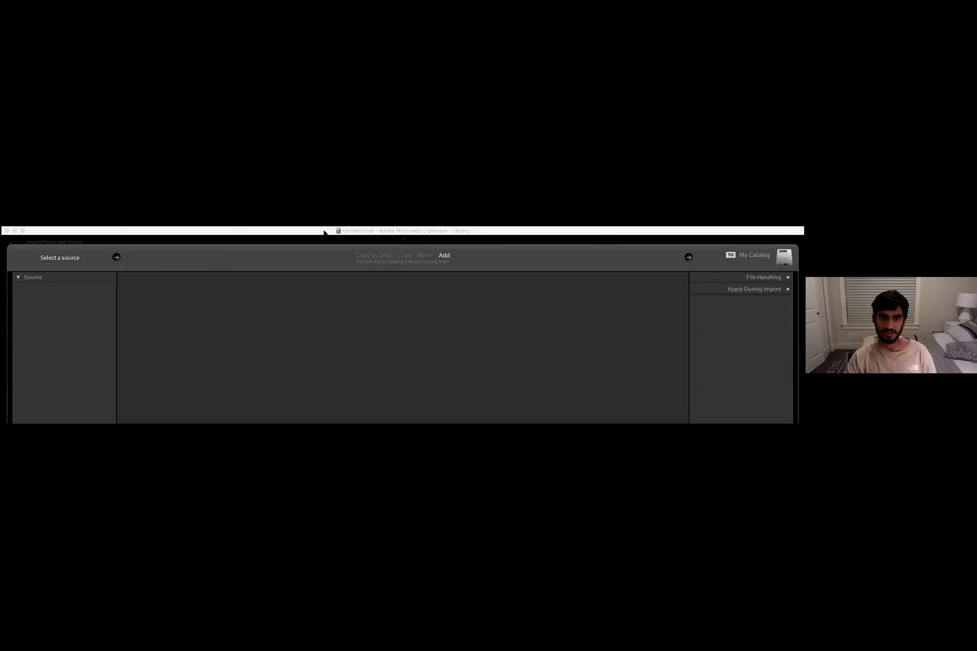
# - Import the selected photos into the catalog
pyautogui.moveTo(324, 232); pyautogui.dragTo(324, 74)
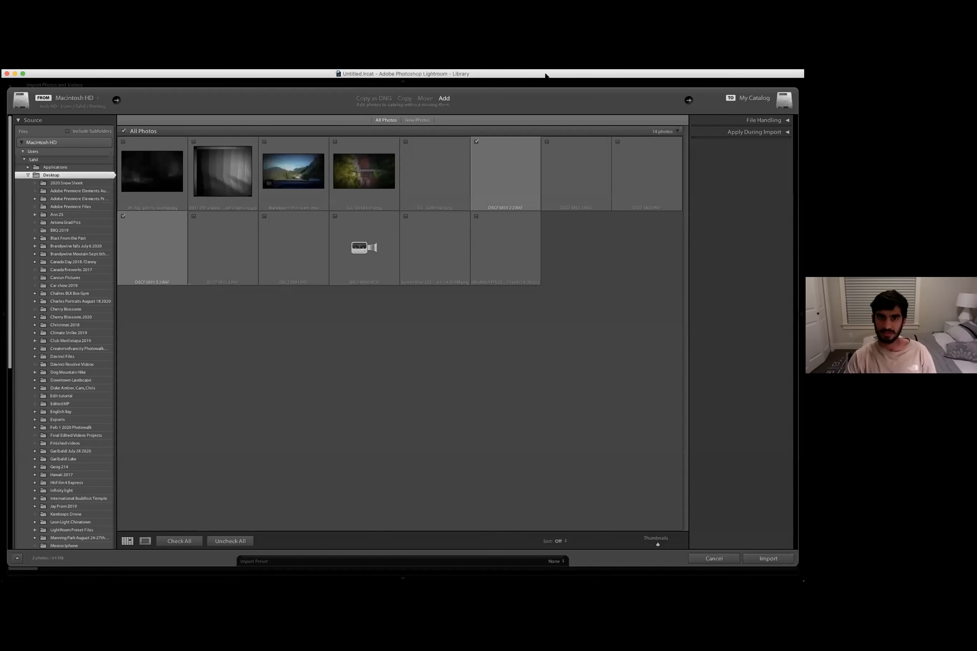
pyautogui.click(766, 559)
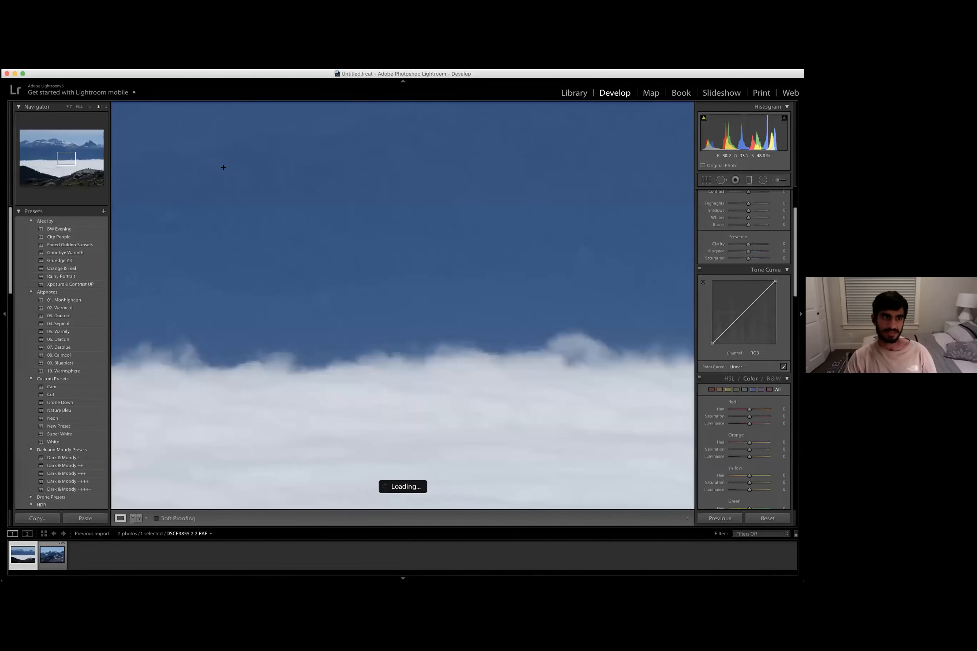
# - Inspect the photo's fine detail at close zoom across the sky, mountains and clouds
pyautogui.click(59, 153)
pyautogui.click(47, 146)
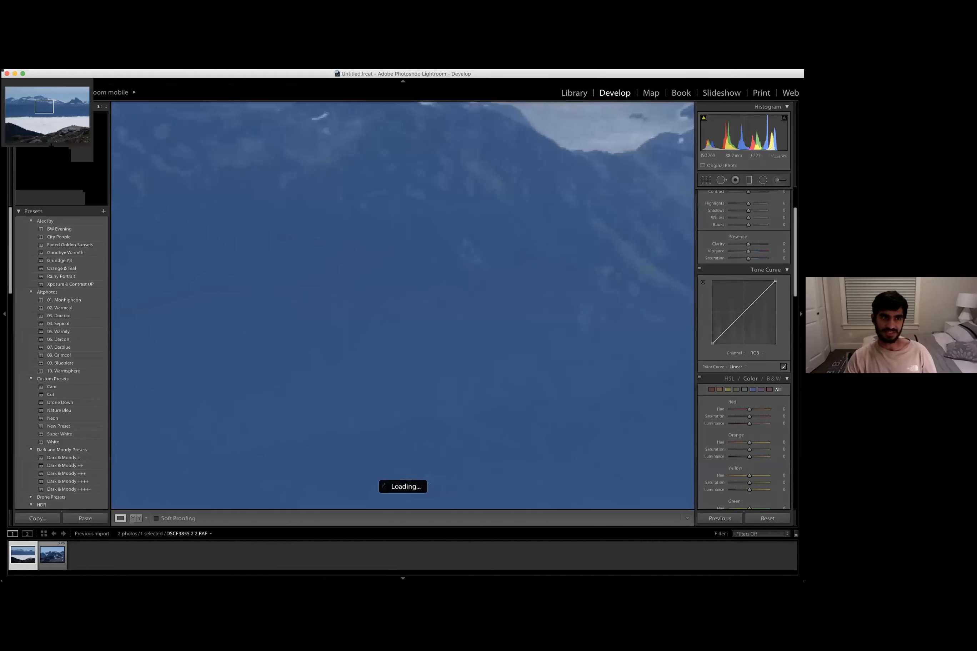
pyautogui.click(46, 145)
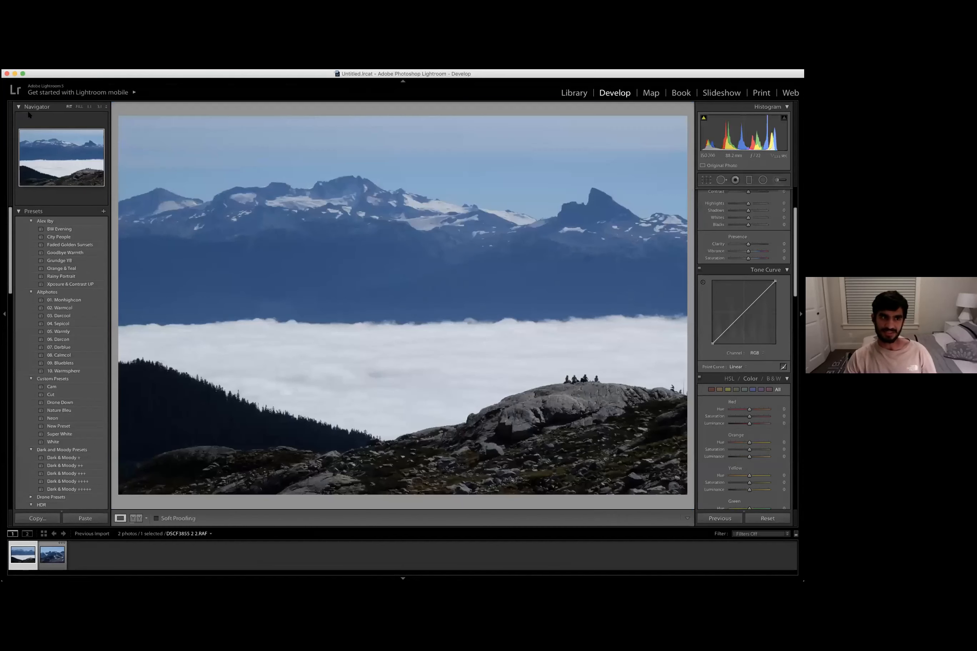
pyautogui.click(63, 161)
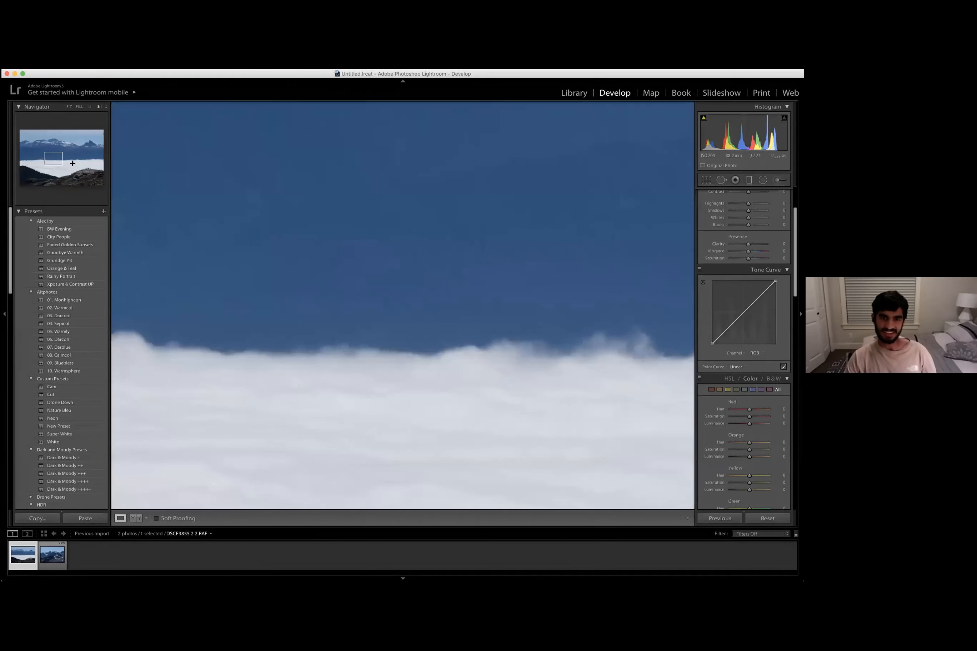
pyautogui.click(88, 156)
pyautogui.click(97, 152)
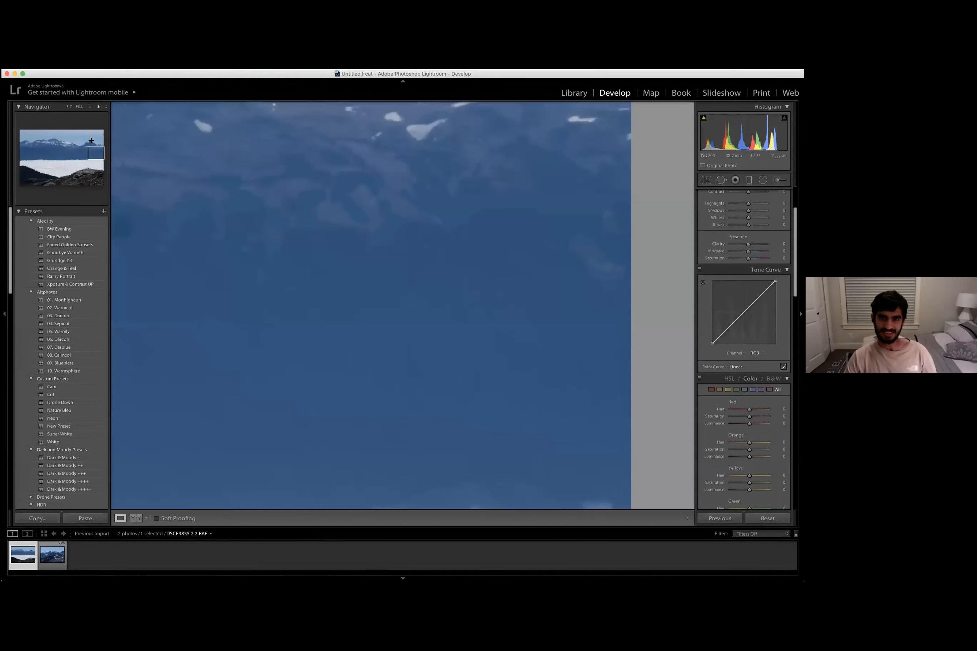
pyautogui.click(89, 140)
pyautogui.click(64, 148)
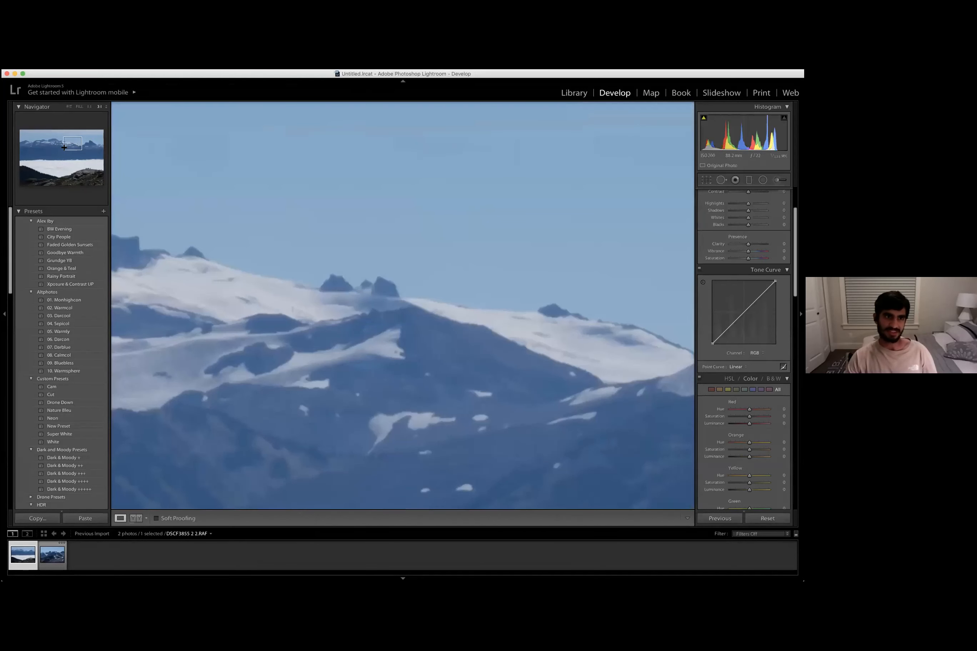
pyautogui.click(94, 146)
pyautogui.click(80, 154)
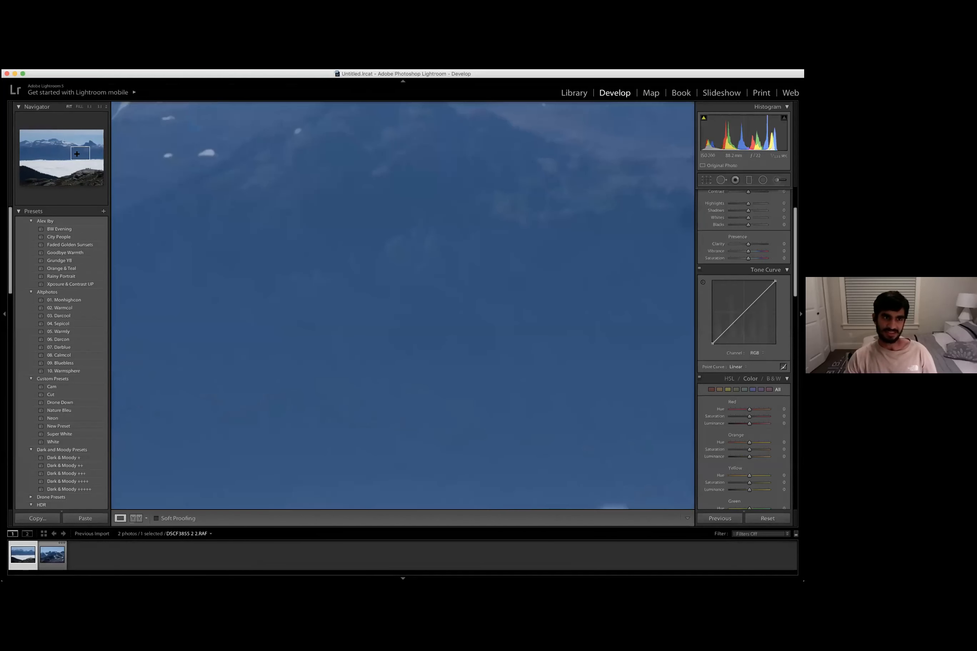
pyautogui.moveTo(77, 154); pyautogui.dragTo(80, 156)
pyautogui.press('z')
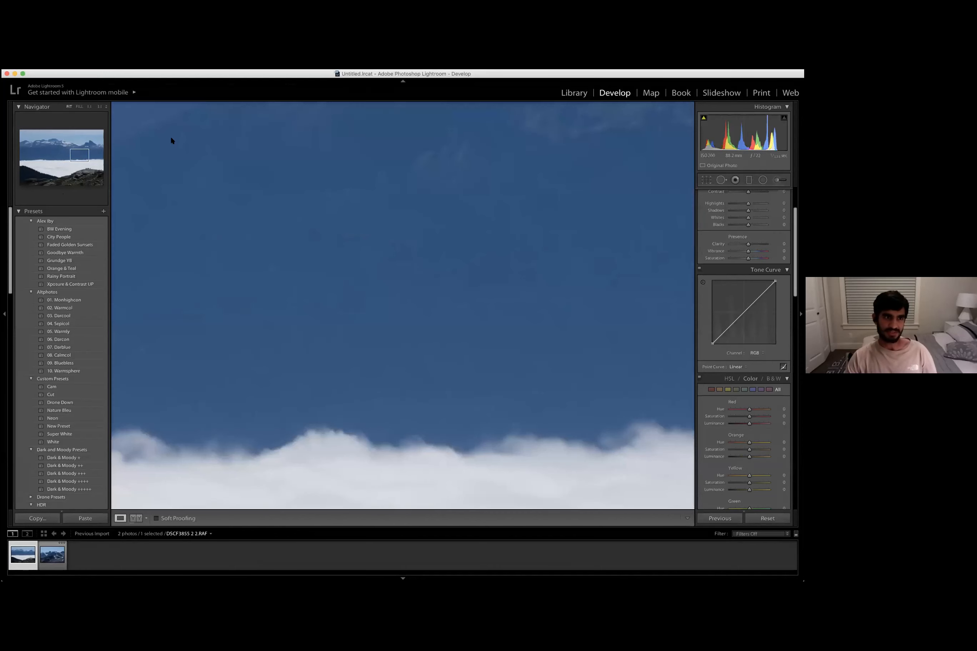
pyautogui.click(171, 139)
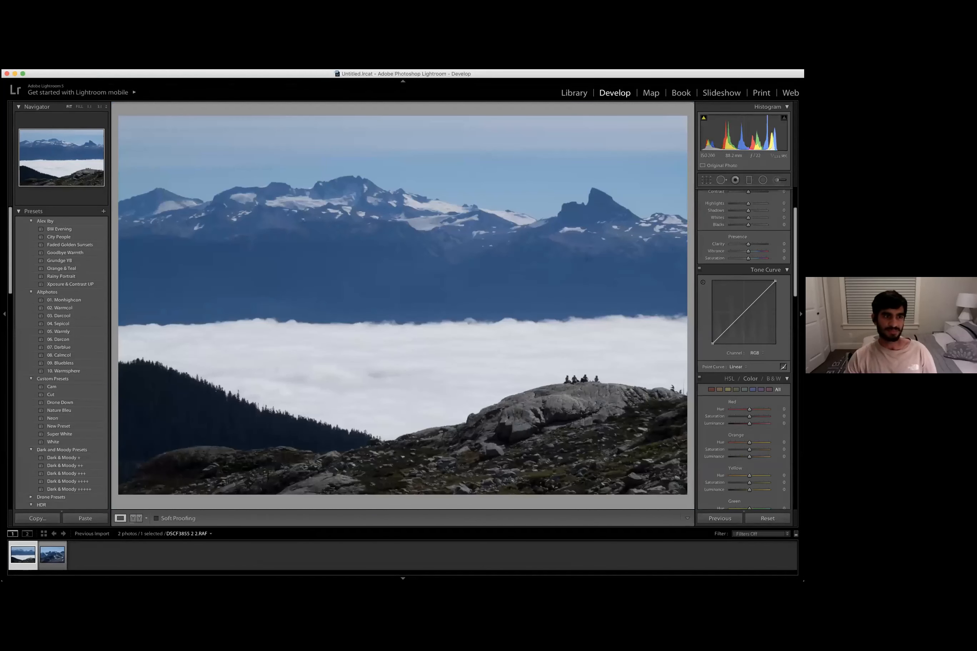
# - Switch the tone curve to the Red channel
pyautogui.press('super+Tab')
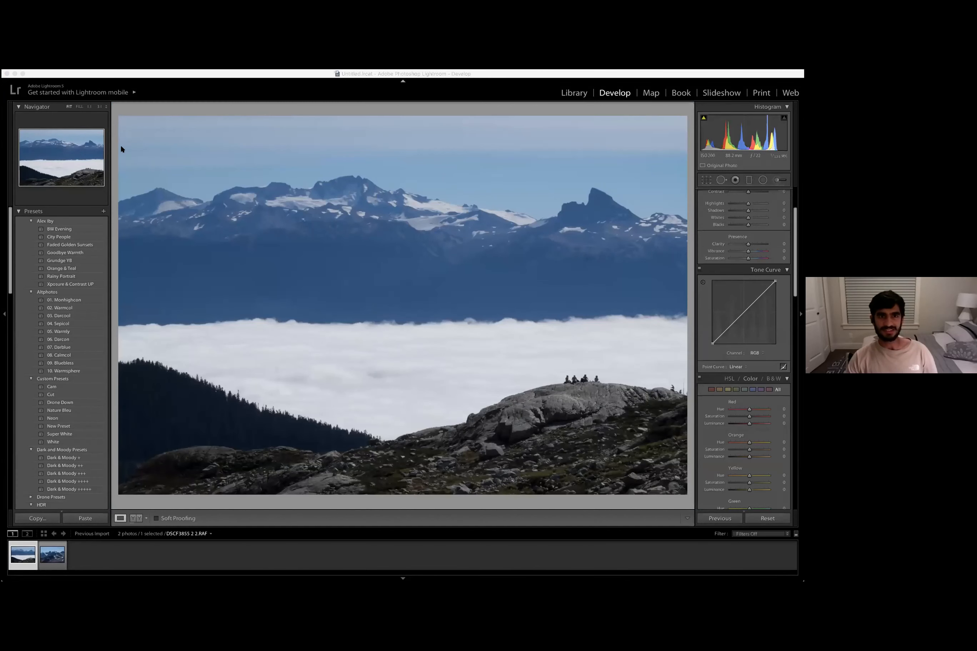
pyautogui.click(758, 265)
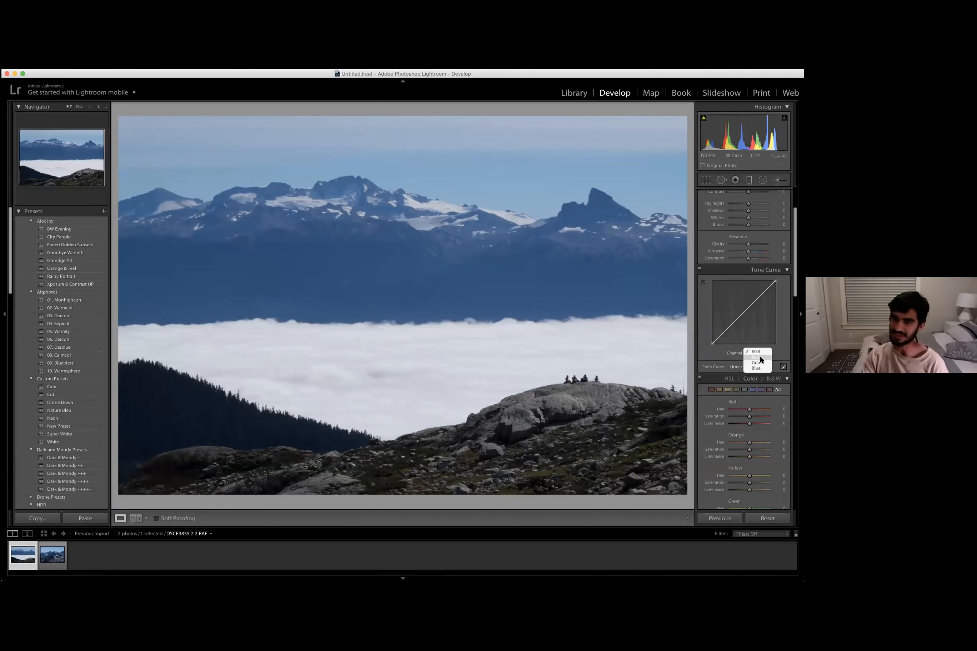
pyautogui.click(761, 357)
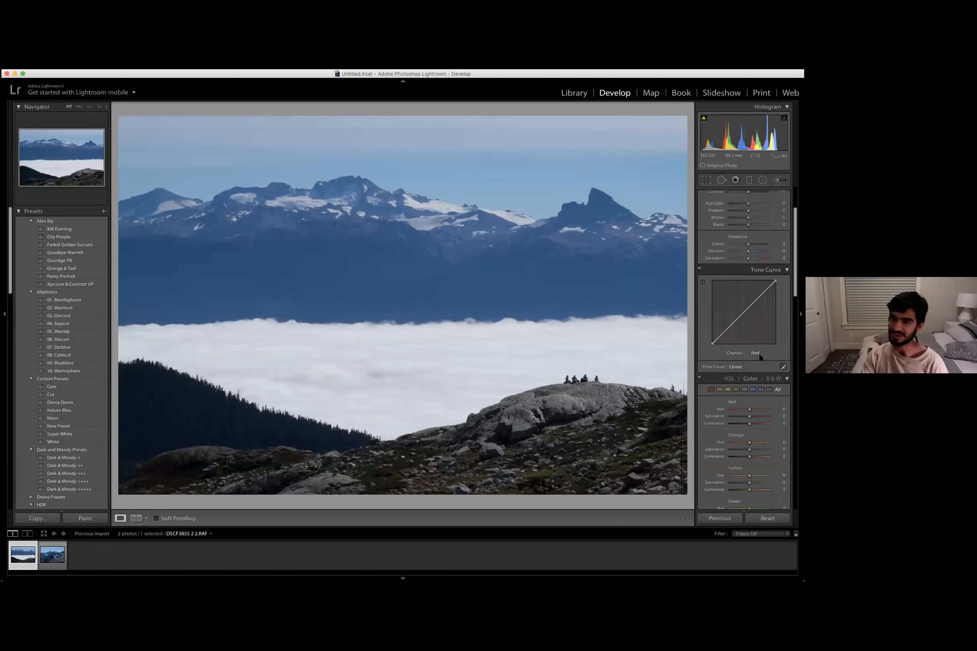
pyautogui.click(760, 356)
pyautogui.click(758, 358)
pyautogui.click(758, 356)
pyautogui.click(757, 354)
pyautogui.click(757, 354)
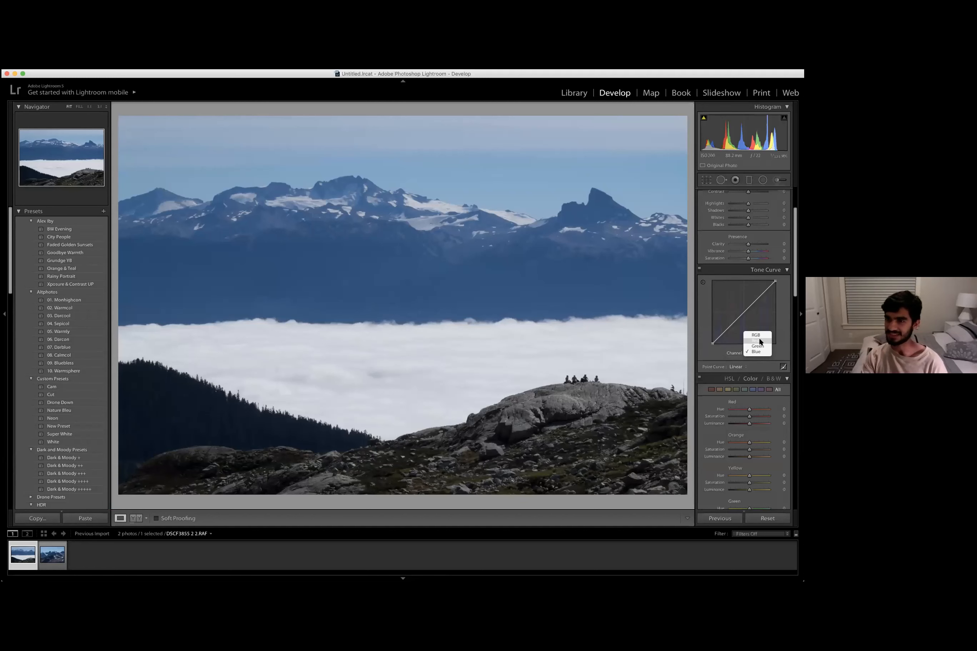
pyautogui.click(759, 338)
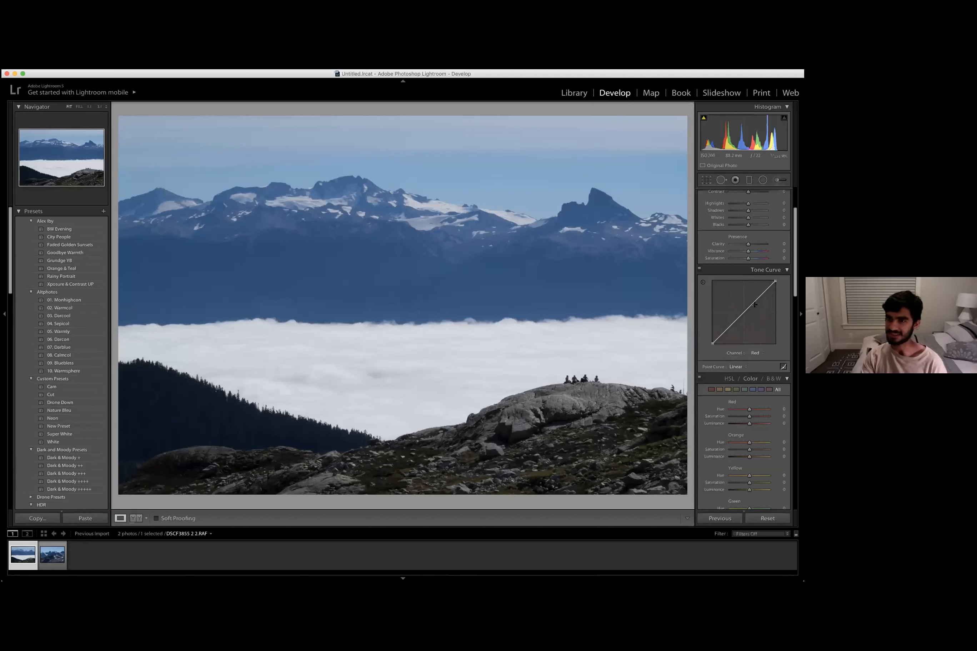
# - Bend the Red channel curve up and down, then reset the channel curve to linear
pyautogui.moveTo(749, 308); pyautogui.dragTo(748, 298)
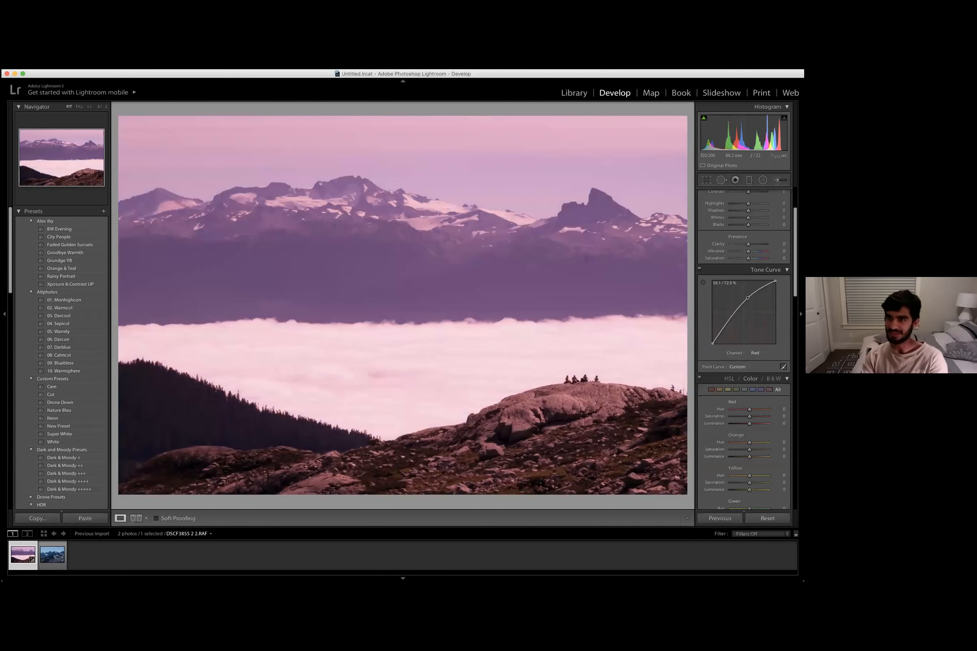
pyautogui.moveTo(747, 297); pyautogui.dragTo(753, 312)
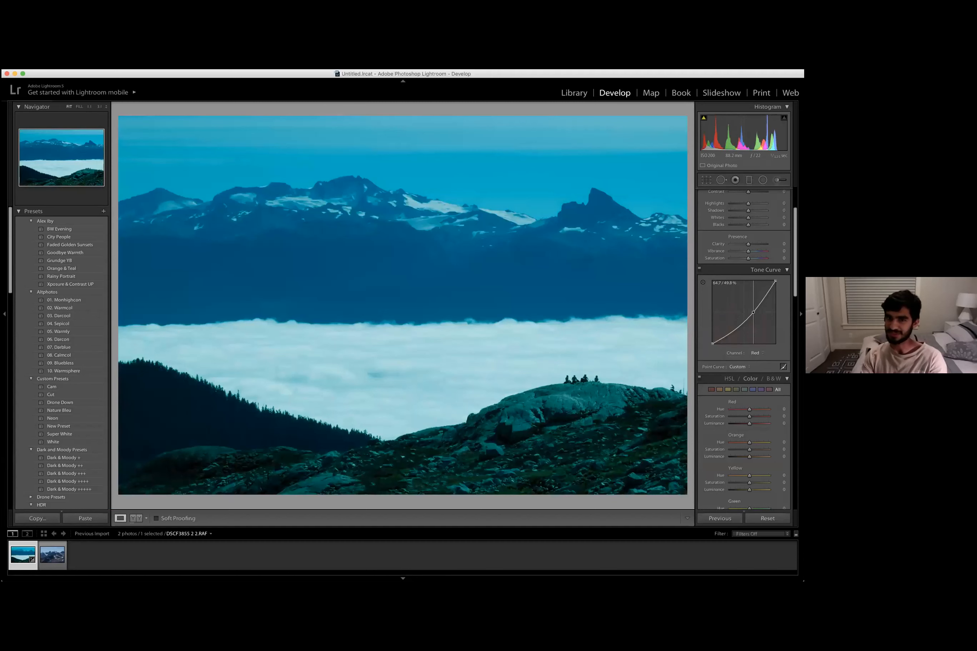
pyautogui.moveTo(753, 312); pyautogui.dragTo(753, 310)
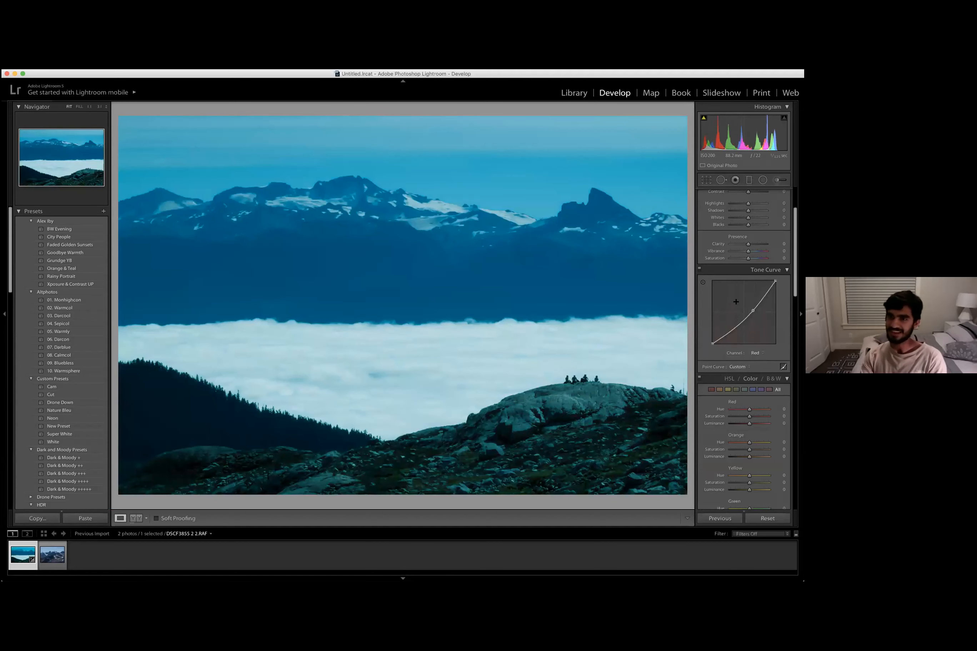
pyautogui.rightClick(735, 304)
pyautogui.click(733, 303)
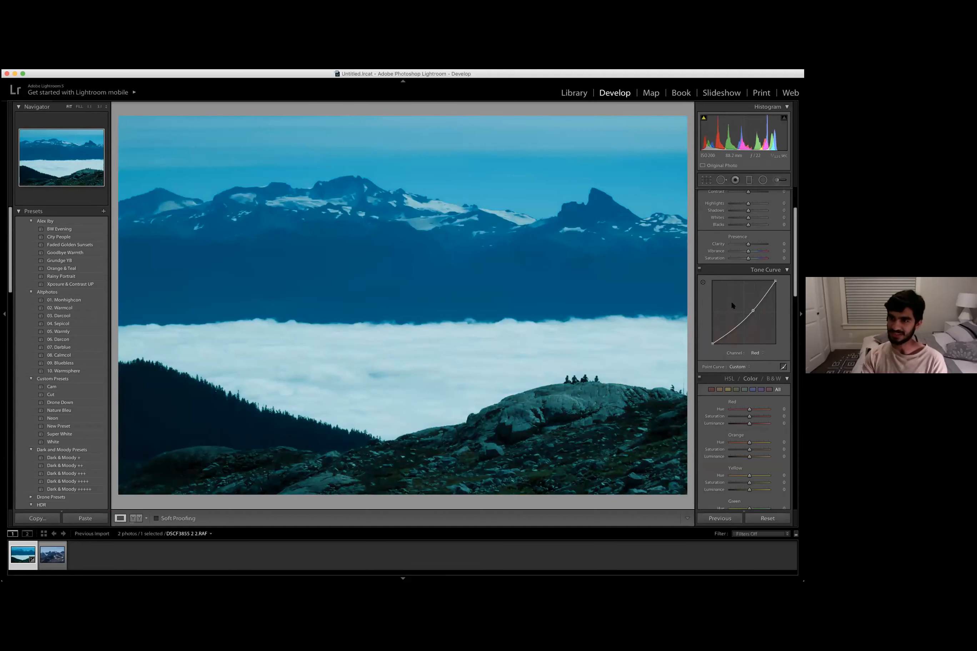
pyautogui.rightClick(730, 302)
pyautogui.click(730, 302)
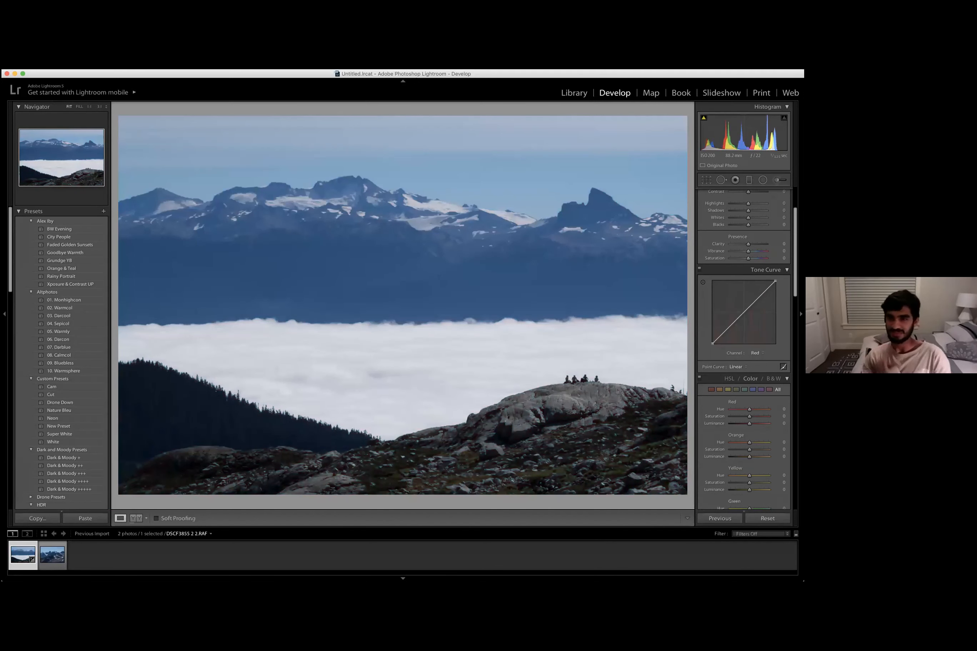
# - Cool the white balance by setting Temp to about 4668
pyautogui.scroll(3, 703, 296)
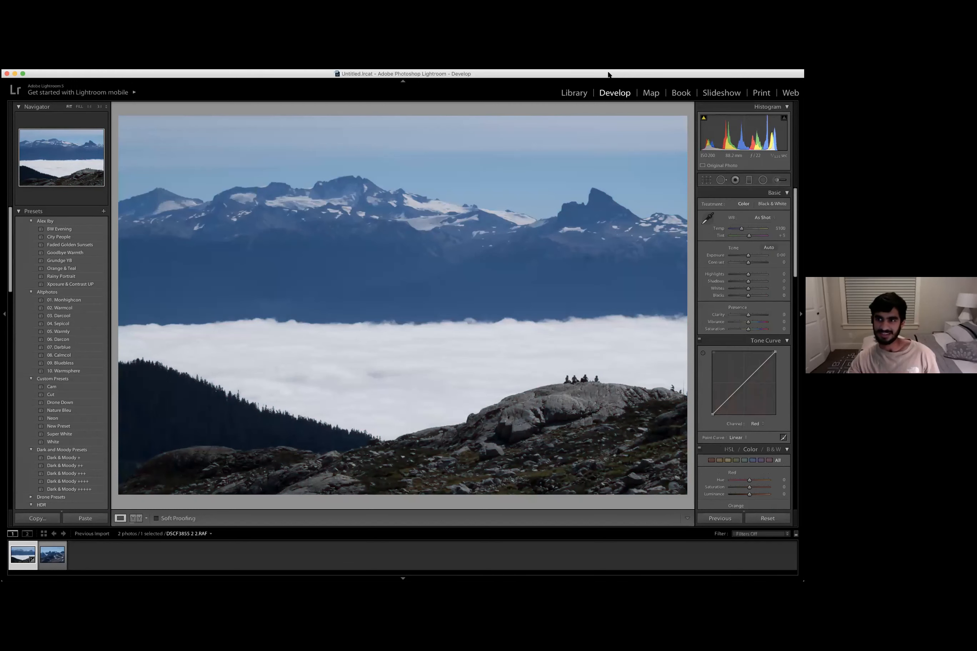
pyautogui.click(706, 181)
pyautogui.press('r')
pyautogui.click(739, 229)
pyautogui.moveTo(739, 230); pyautogui.dragTo(737, 231)
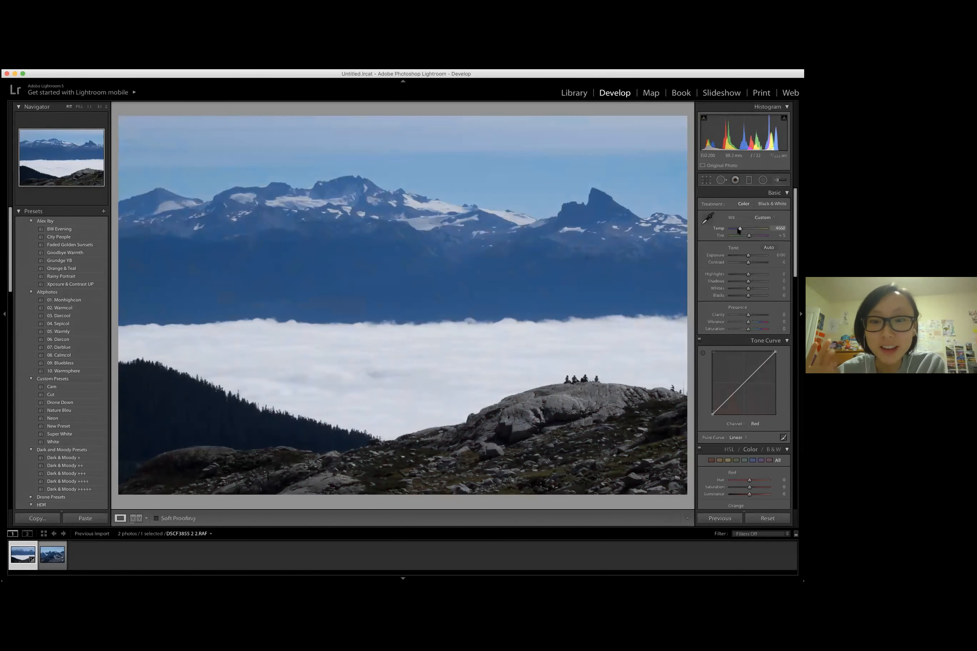
pyautogui.moveTo(739, 230); pyautogui.dragTo(739, 230)
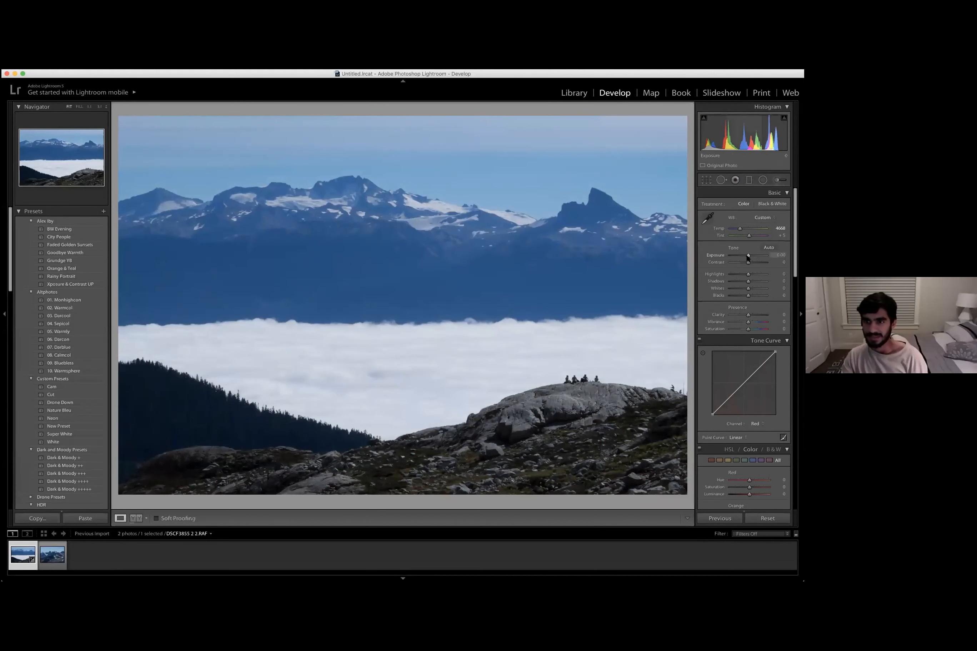
# - Set Exposure to +0.70
pyautogui.moveTo(747, 256); pyautogui.dragTo(745, 251)
pyautogui.scroll(-1, 747, 256)
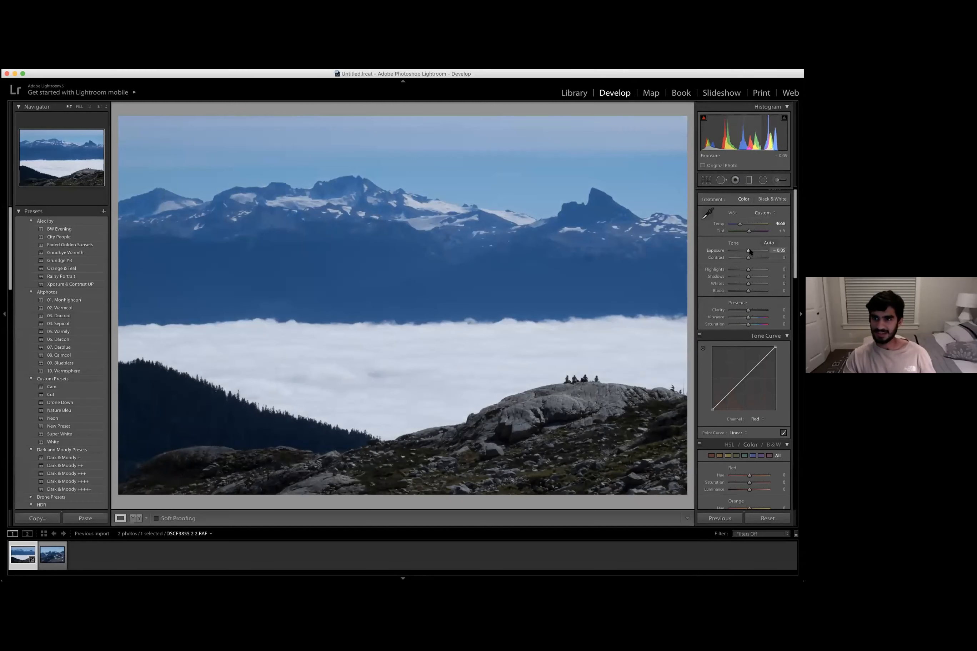
pyautogui.moveTo(751, 252); pyautogui.dragTo(759, 251)
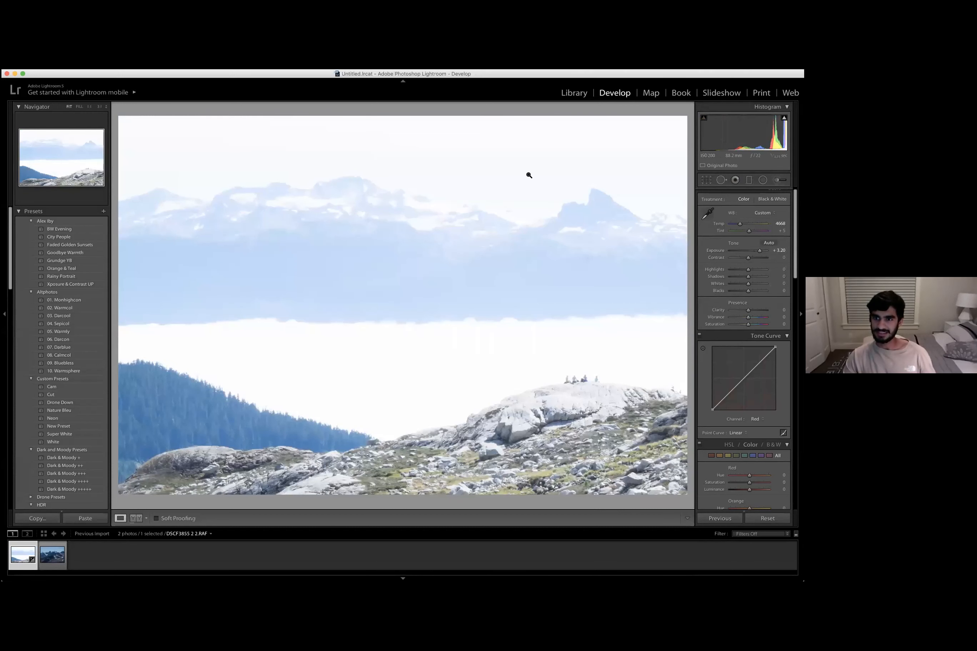
pyautogui.moveTo(736, 250)
pyautogui.mouseDown()
pyautogui.moveTo(729, 251)
pyautogui.moveTo(744, 254)
pyautogui.mouseUp()
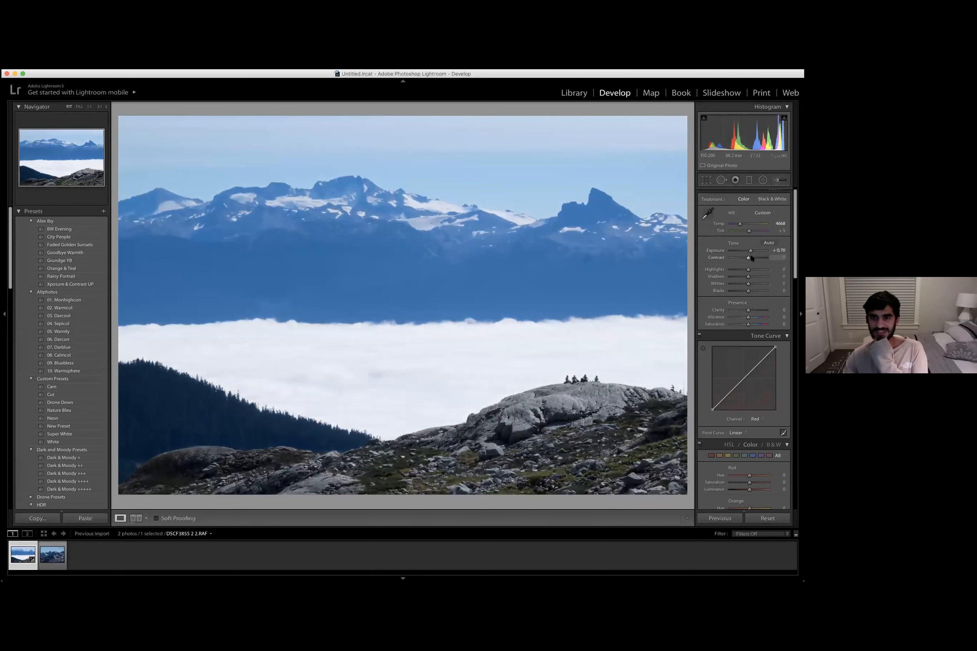
# - Set Contrast to +23 and lower Highlights to -85
pyautogui.click(752, 258)
pyautogui.moveTo(752, 258); pyautogui.dragTo(735, 274)
pyautogui.click(740, 270)
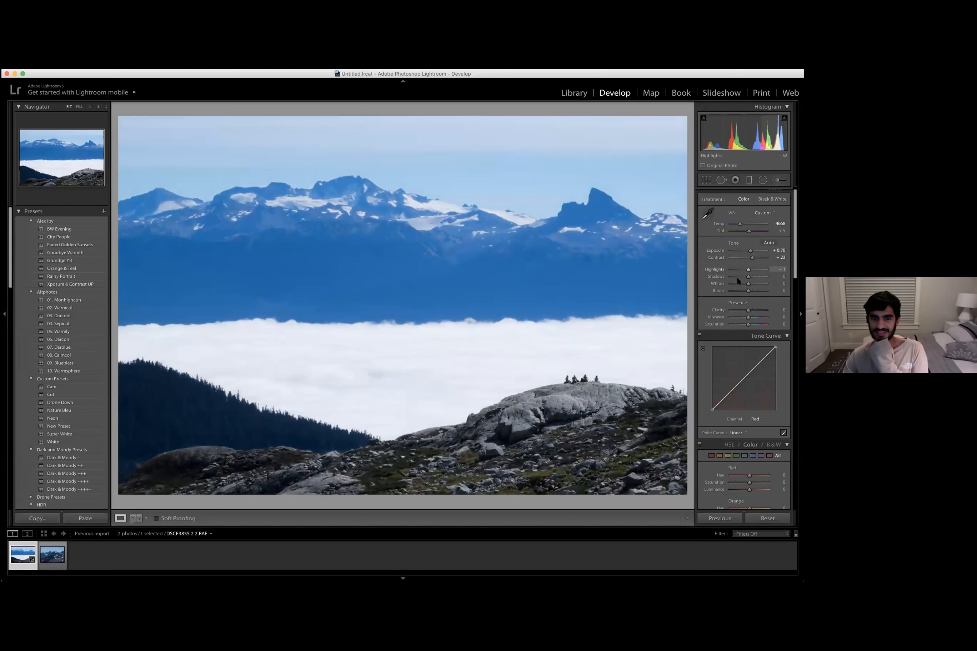
pyautogui.moveTo(740, 270); pyautogui.dragTo(745, 270)
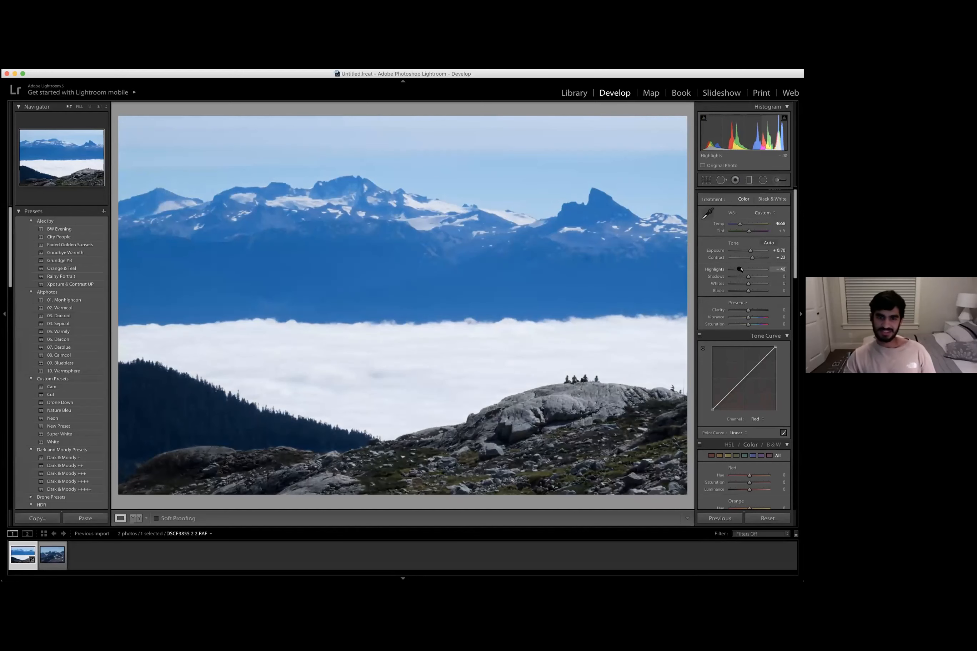
pyautogui.click(522, 338)
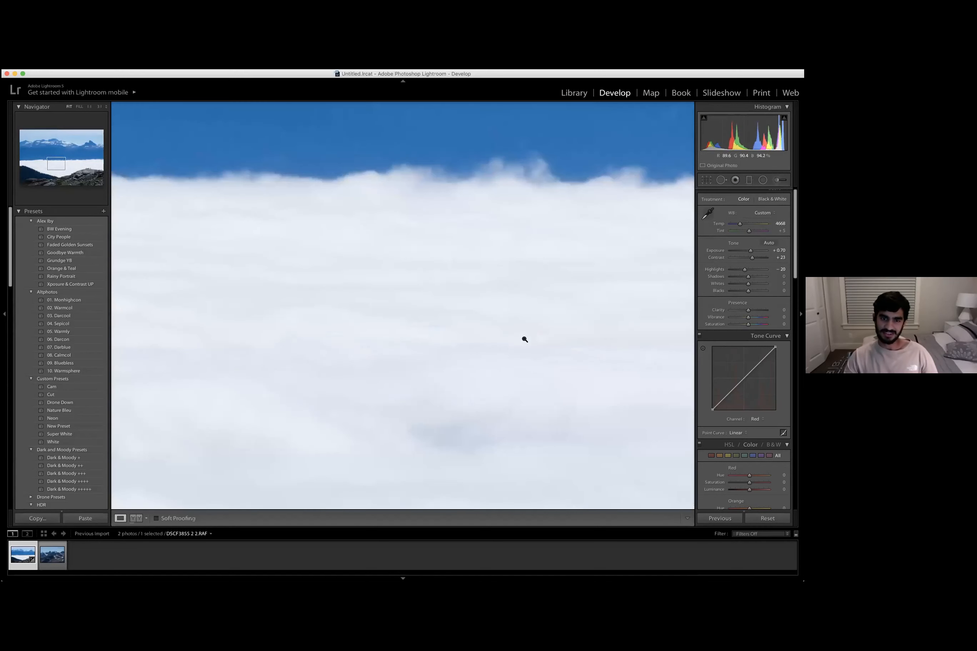
pyautogui.click(567, 371)
pyautogui.moveTo(735, 269); pyautogui.dragTo(715, 272)
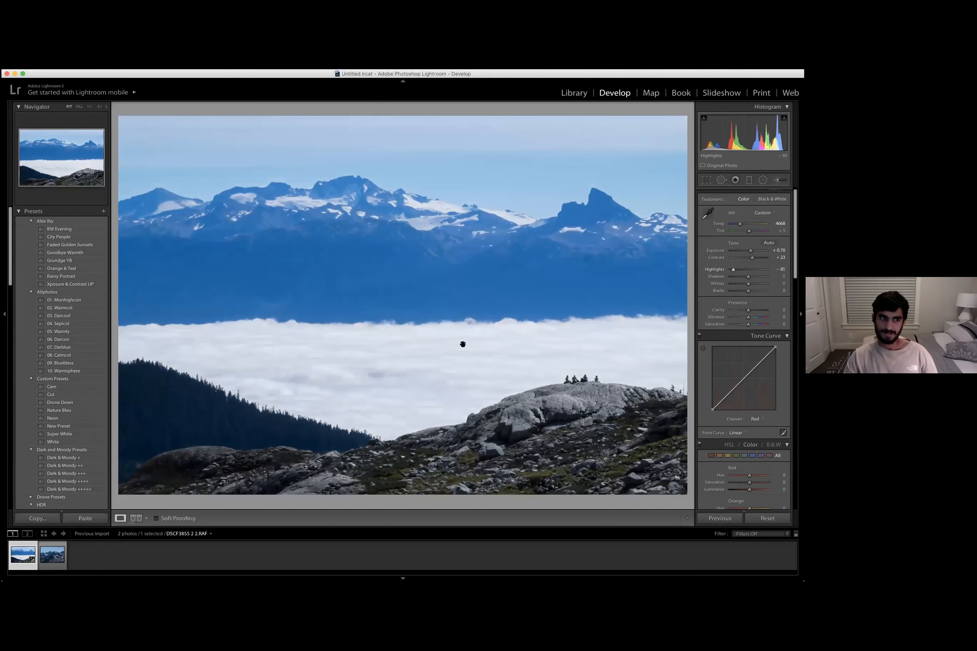
# - Raise Exposure to +0.80 and lower Shadows to -26
pyautogui.click(419, 364)
pyautogui.click(419, 364)
pyautogui.scroll(-1, 743, 264)
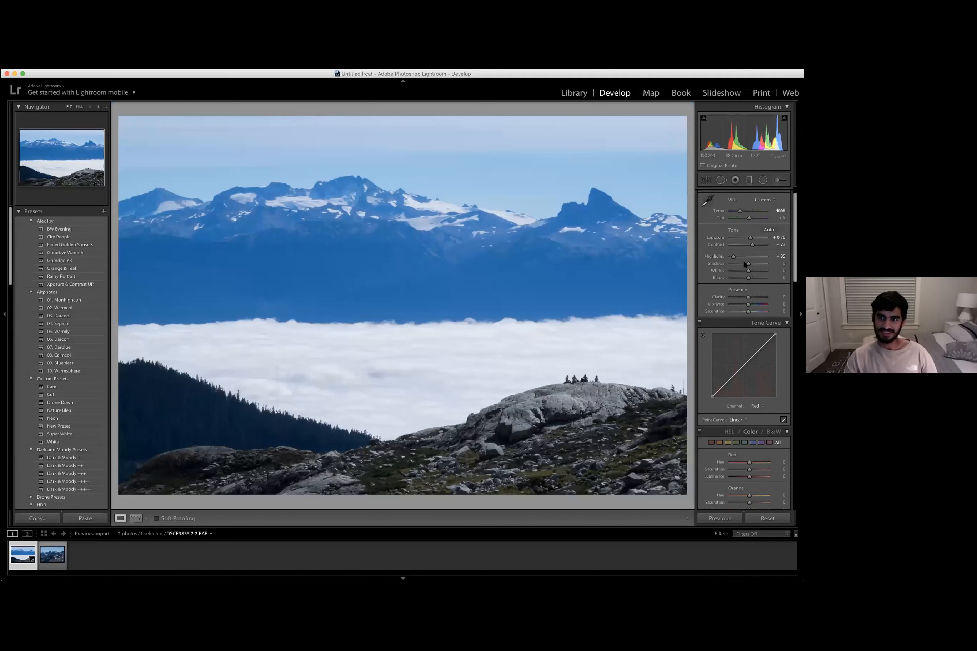
pyautogui.scroll(1, 744, 262)
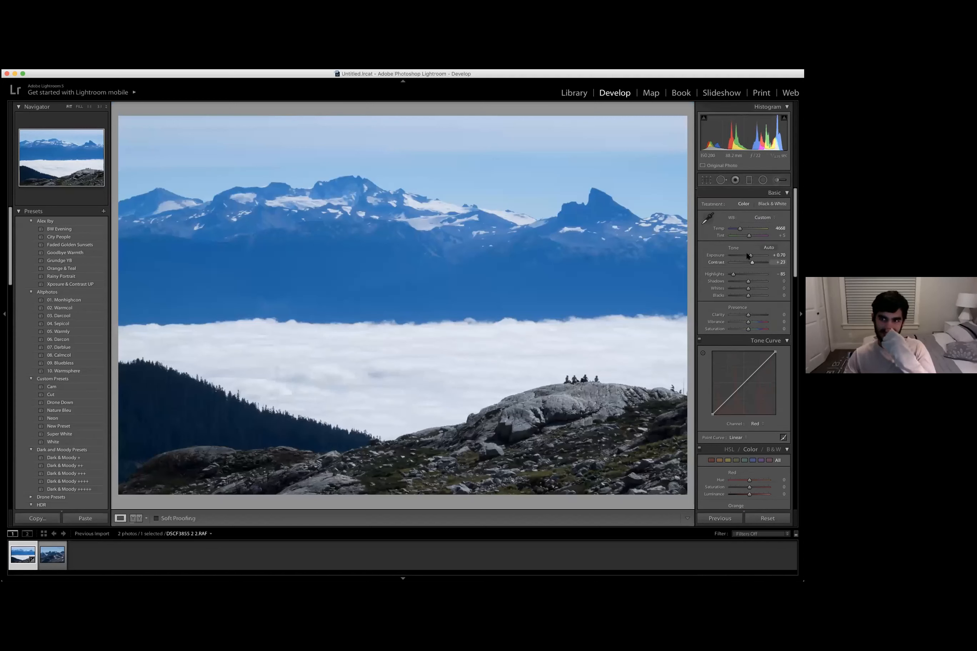
pyautogui.moveTo(751, 256); pyautogui.dragTo(736, 254)
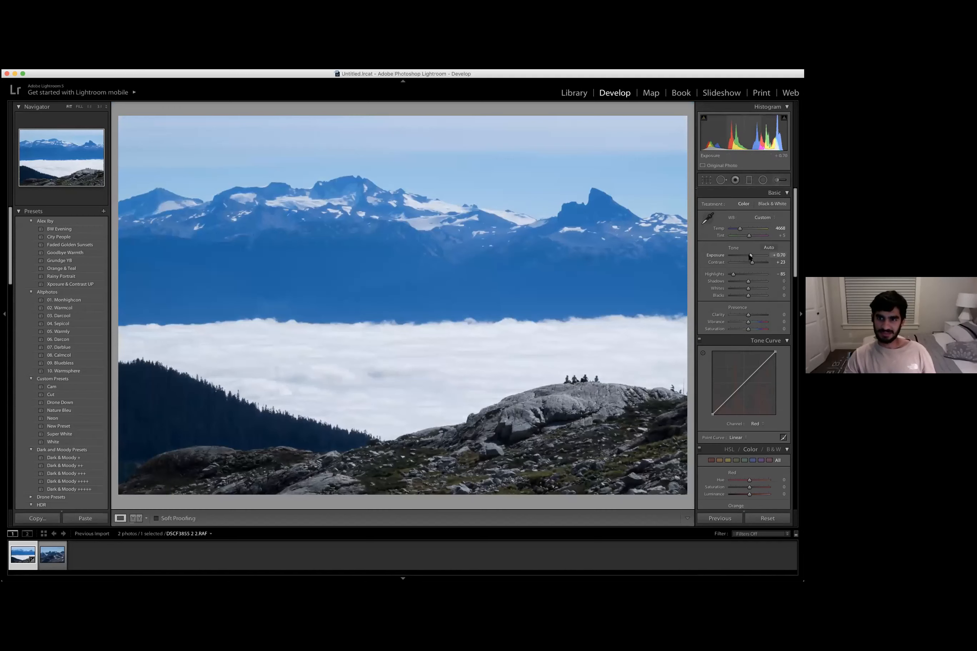
pyautogui.moveTo(750, 257); pyautogui.dragTo(752, 257)
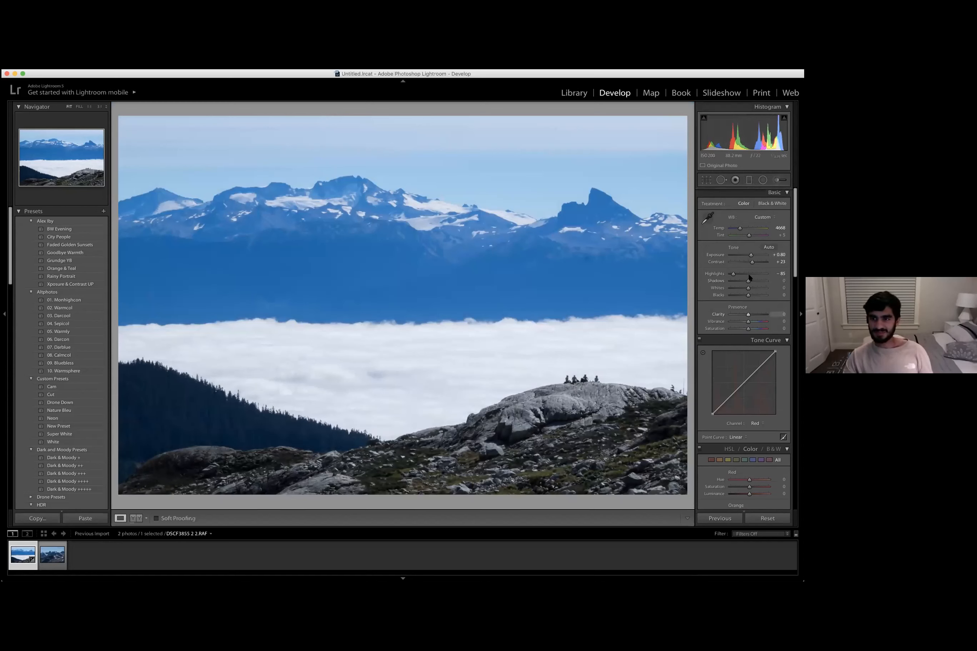
pyautogui.moveTo(748, 281); pyautogui.dragTo(742, 282)
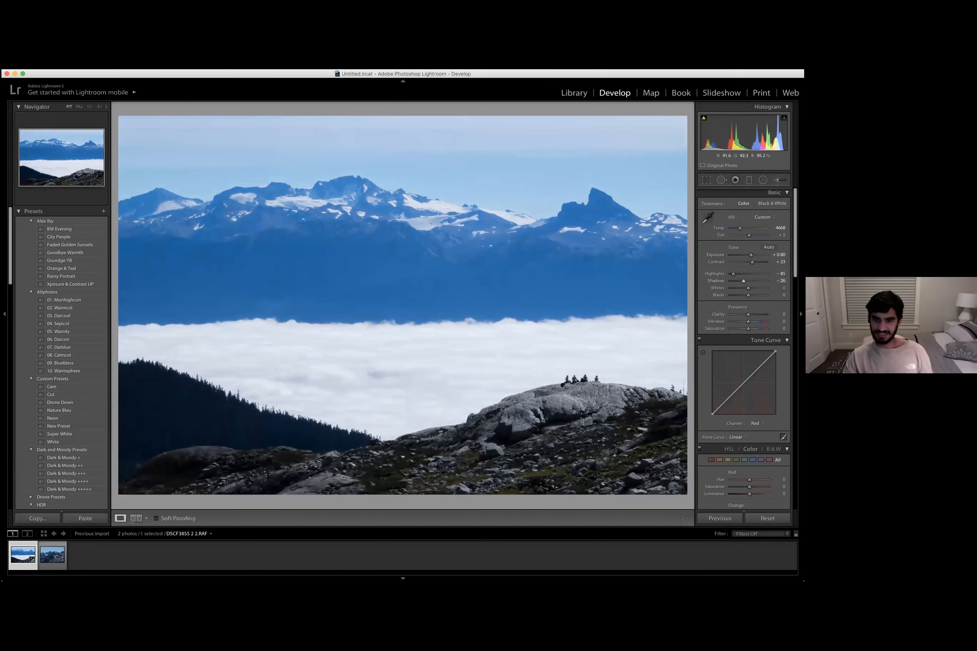
# - Raise Shadows to +8
pyautogui.click(584, 375)
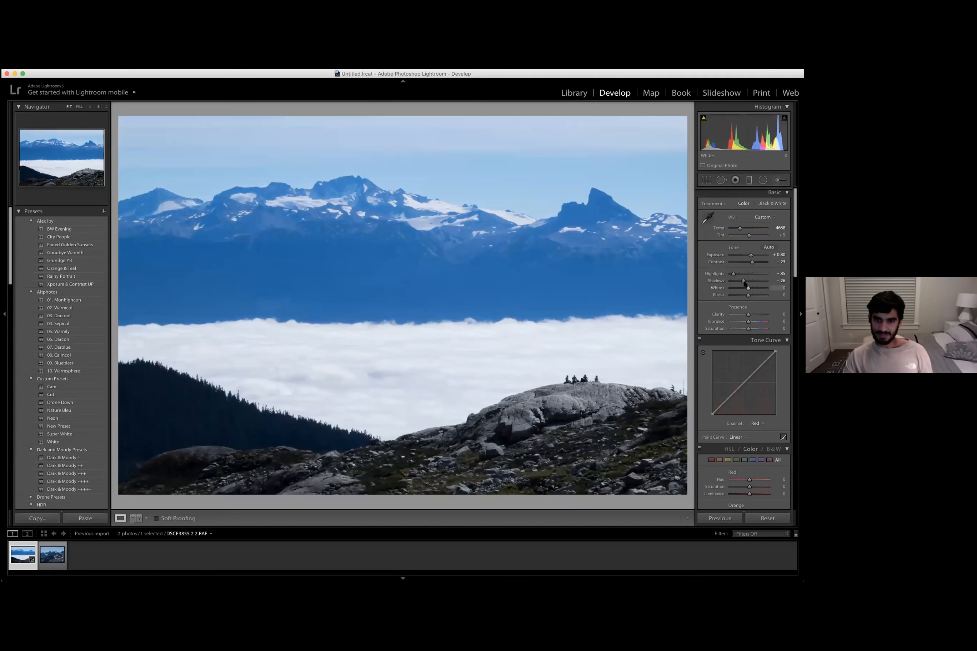
pyautogui.moveTo(744, 282); pyautogui.dragTo(748, 283)
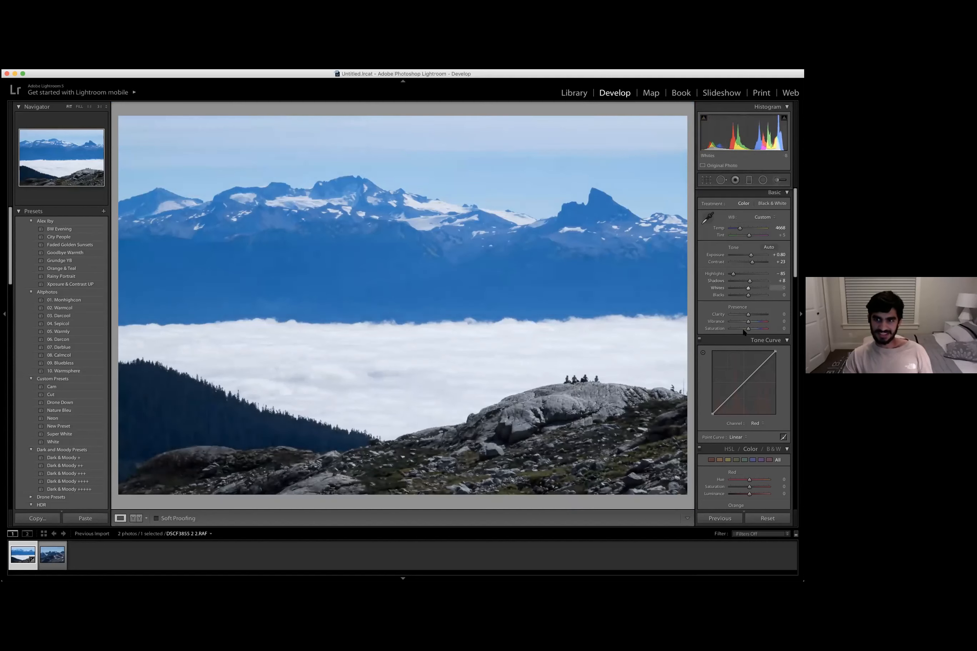
# - Switch the tone curve channel to RGB and nudge the upper curve point slightly
pyautogui.scroll(-1, 744, 333)
pyautogui.scroll(-1, 747, 331)
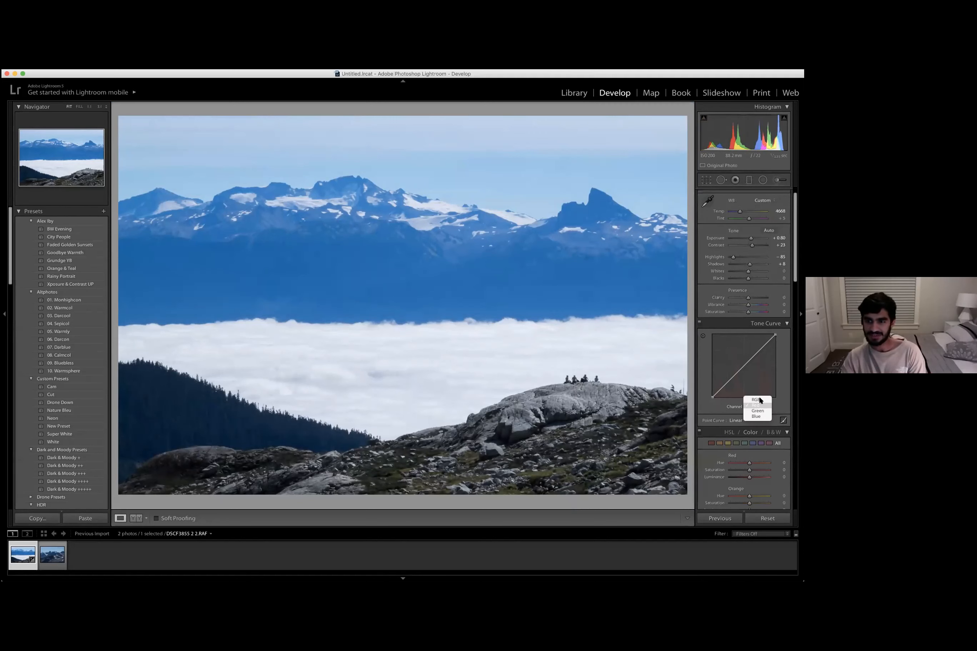
pyautogui.click(755, 400)
pyautogui.scroll(-2, 741, 335)
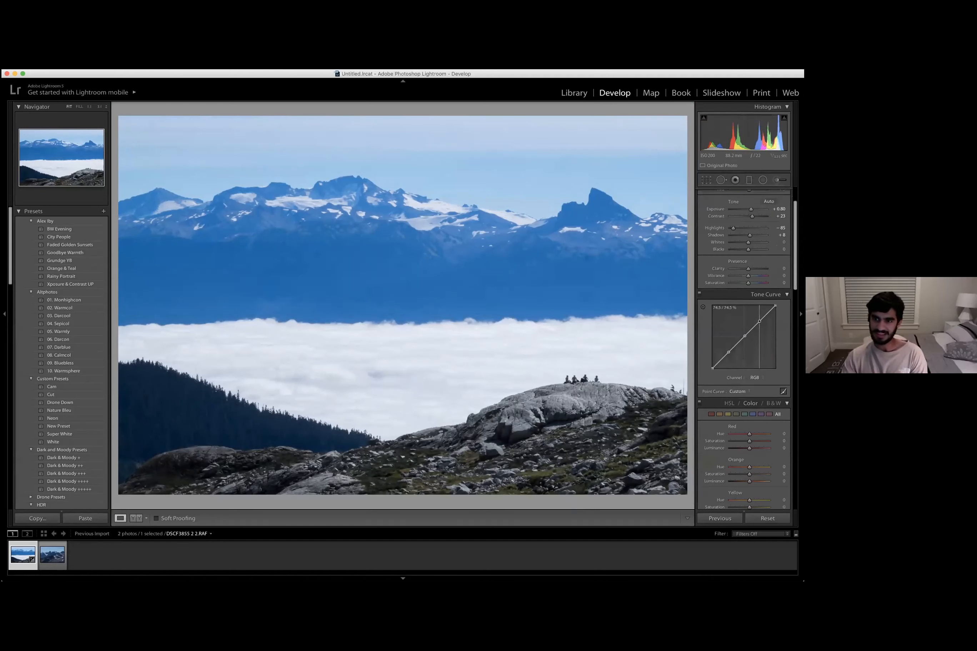
pyautogui.moveTo(759, 321); pyautogui.dragTo(759, 319)
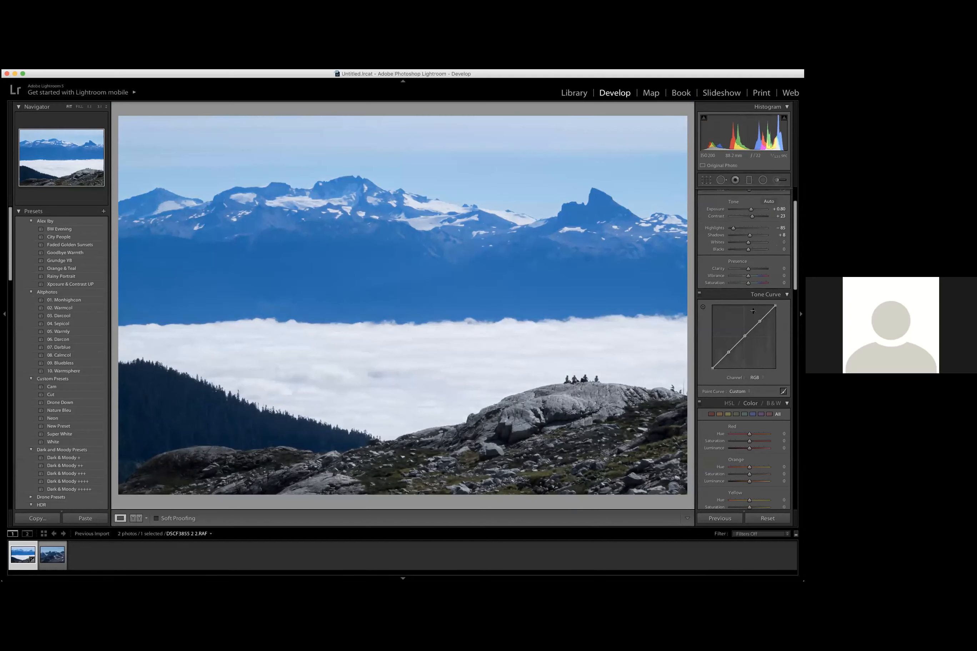
# - Lower Exposure to +0.40
pyautogui.scroll(2, 732, 379)
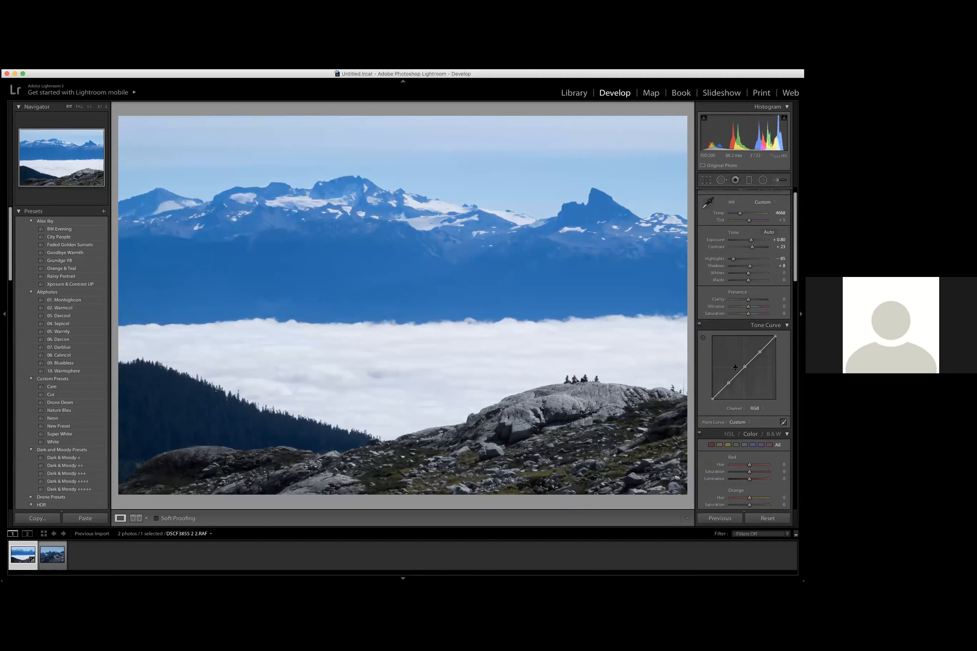
pyautogui.click(745, 240)
pyautogui.click(750, 240)
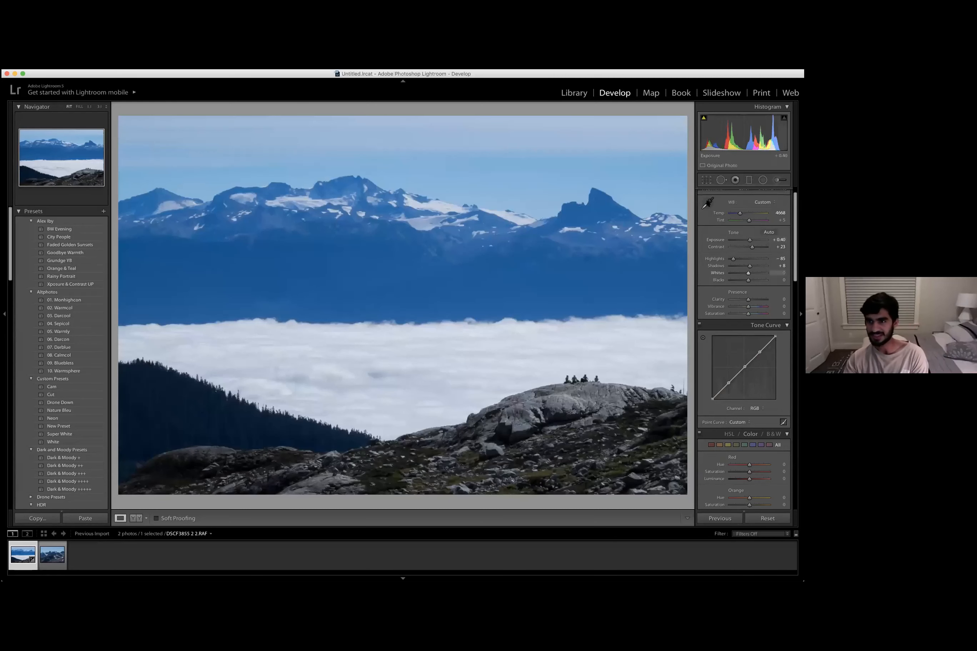
pyautogui.scroll(1, 735, 237)
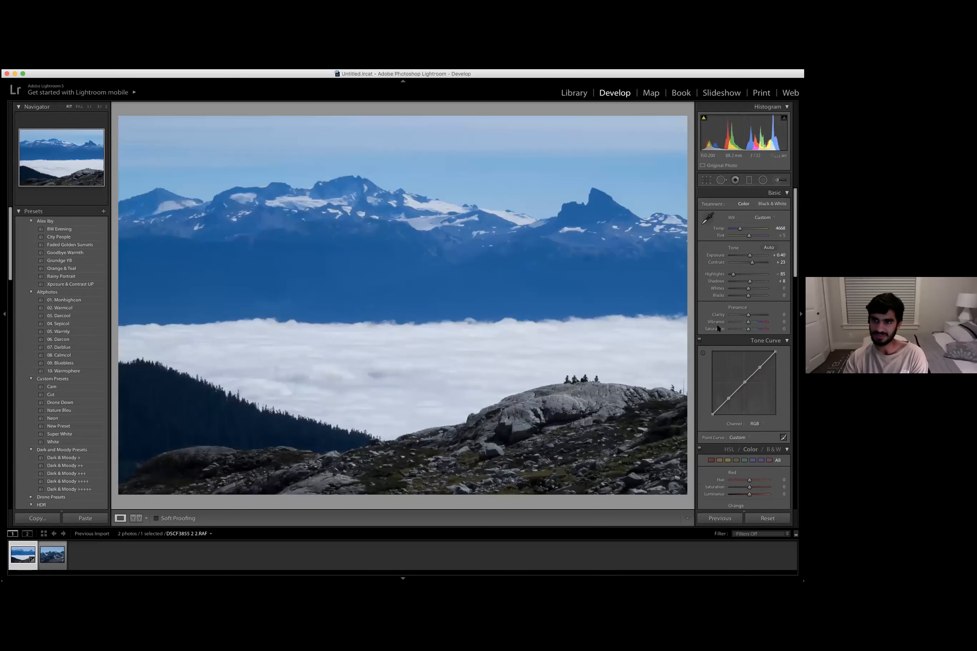
# - Set Exposure to +0.60, Shadows to +14 and Clarity to +8
pyautogui.scroll(-1, 718, 235)
pyautogui.scroll(-1, 719, 299)
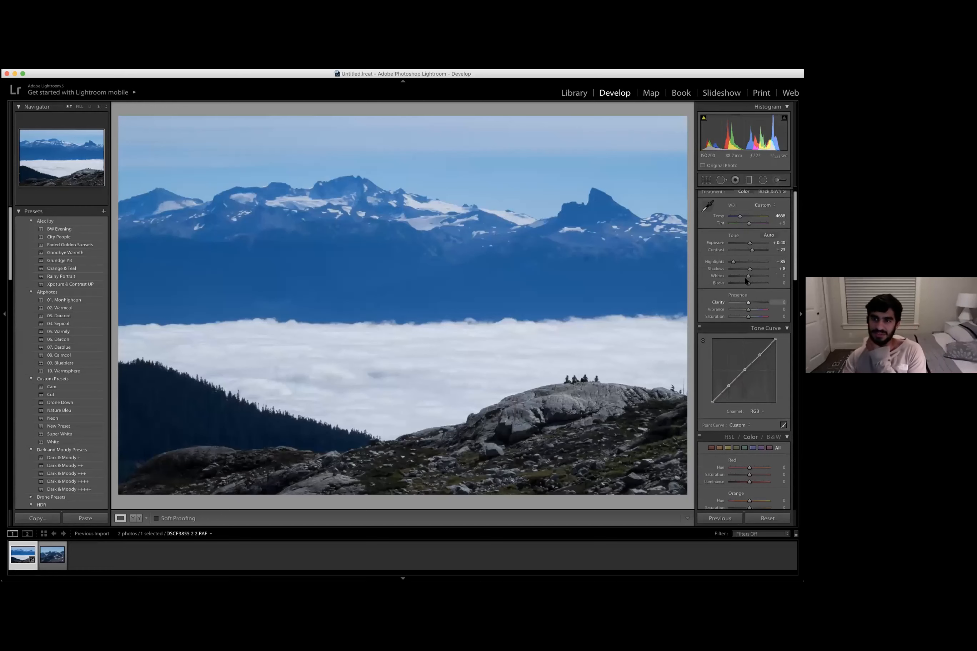
pyautogui.moveTo(750, 243); pyautogui.dragTo(750, 276)
pyautogui.scroll(-2, 747, 294)
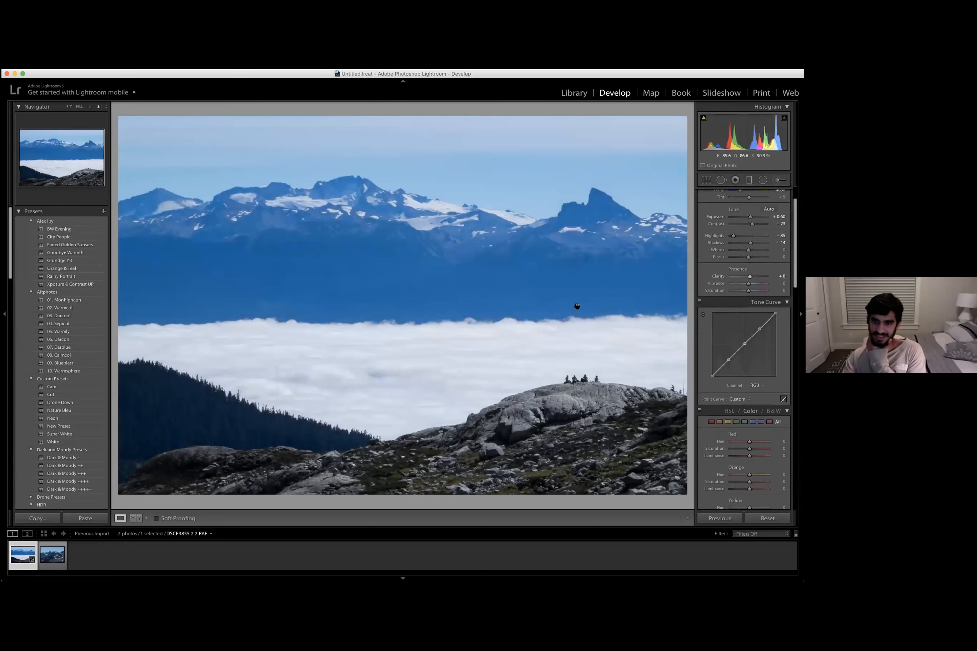
# - Shape an S-curve in the RGB tone curve by lowering the shadow point and raising the highlight point
pyautogui.click(613, 376)
pyautogui.press('z')
pyautogui.scroll(-2, 723, 309)
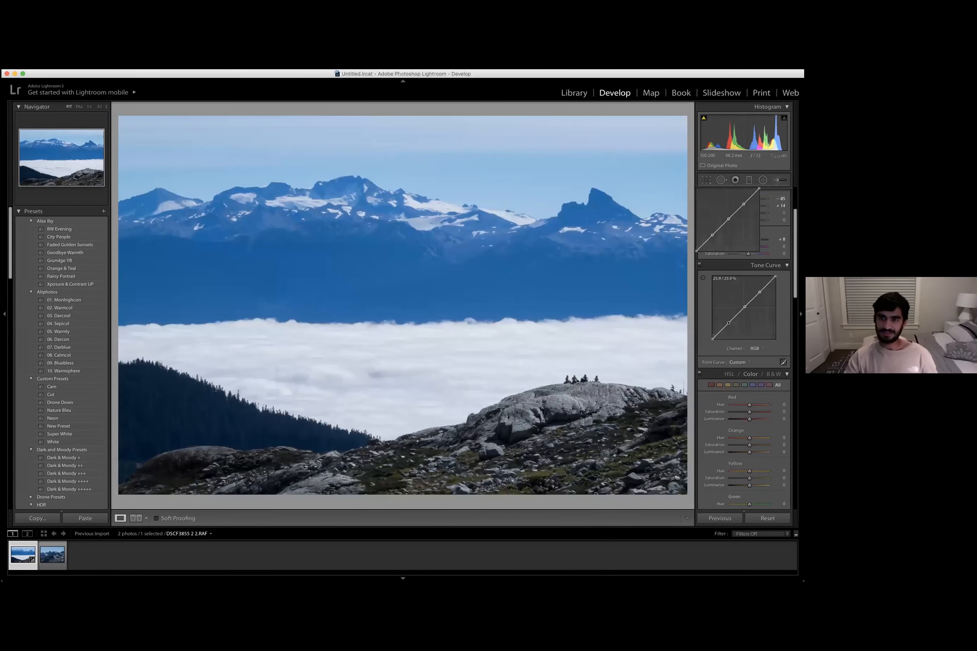
pyautogui.moveTo(728, 323); pyautogui.dragTo(728, 327)
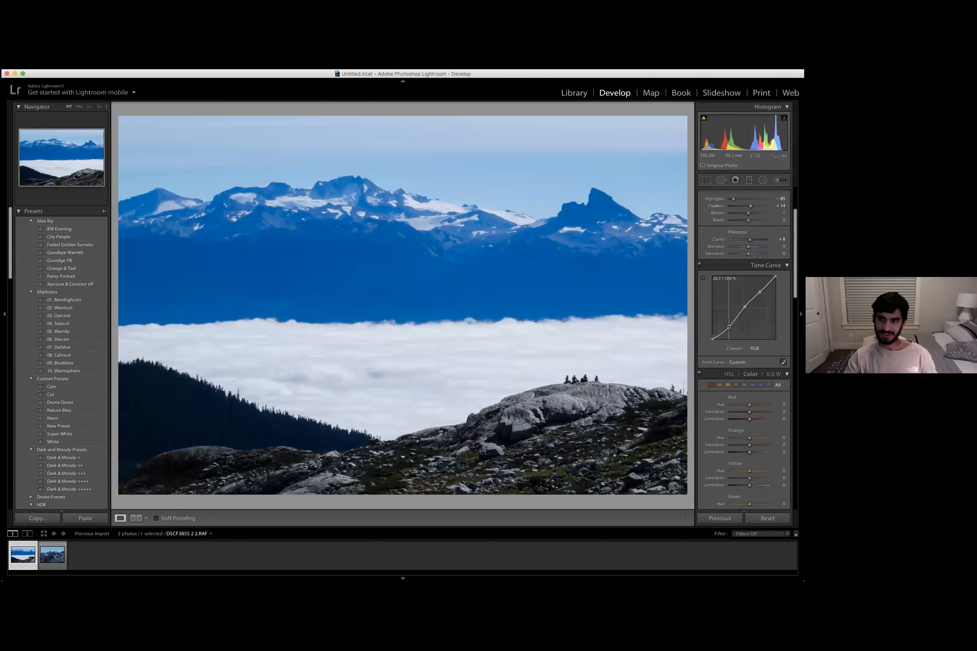
pyautogui.moveTo(760, 292); pyautogui.dragTo(759, 289)
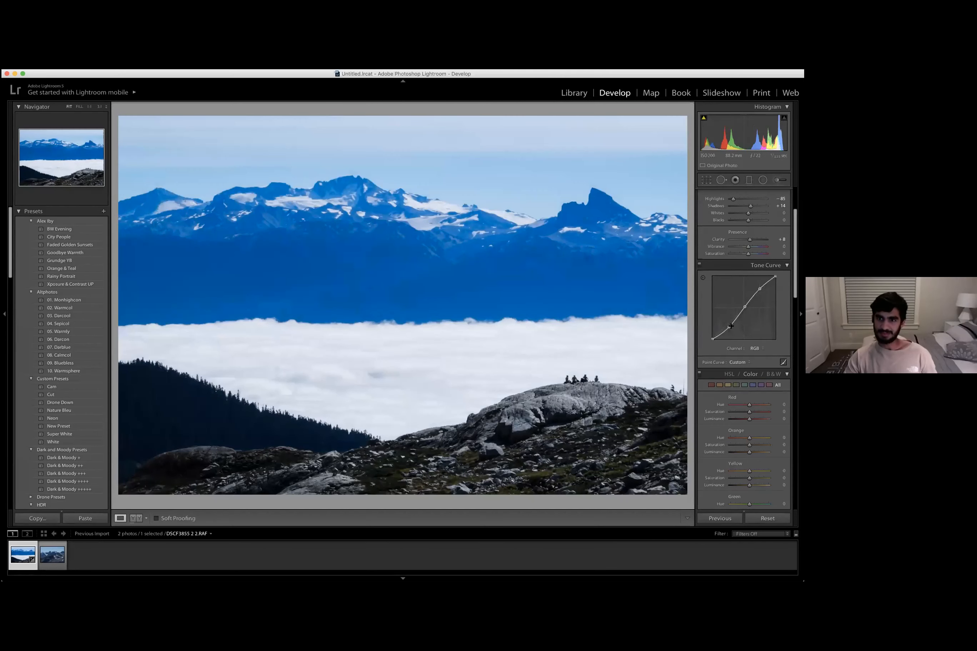
# - Warm the white balance to Temp about 6030 and set Tint to -3
pyautogui.scroll(3, 743, 252)
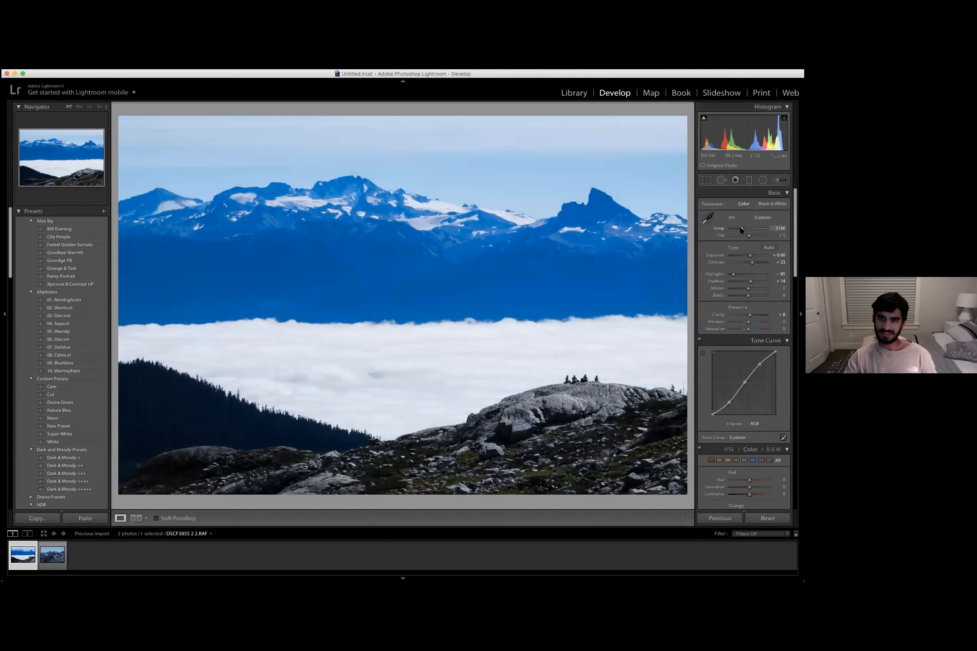
pyautogui.moveTo(741, 230); pyautogui.dragTo(745, 229)
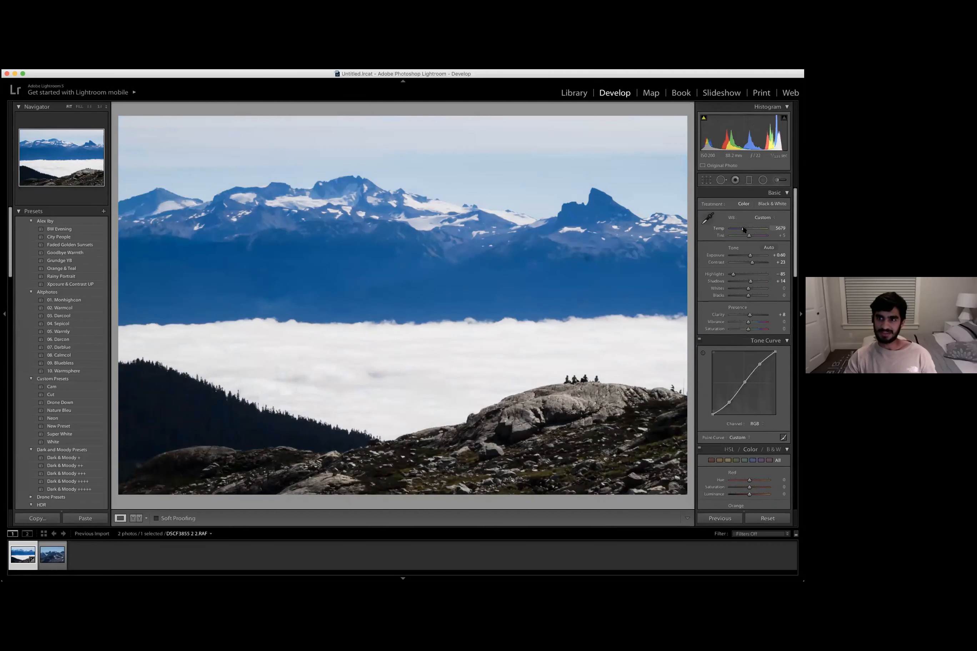
pyautogui.scroll(-1, 745, 373)
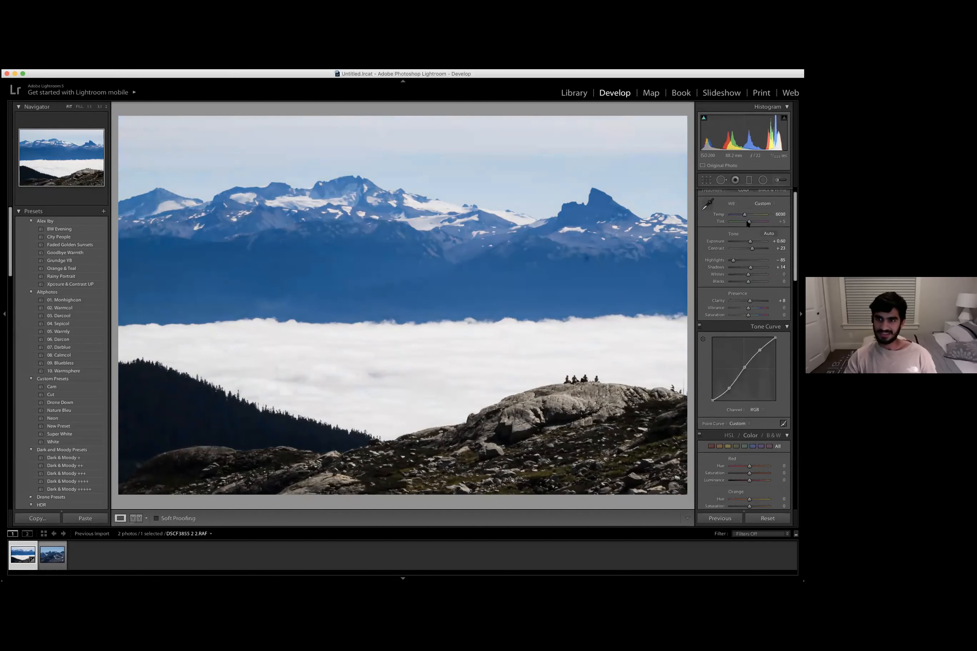
pyautogui.moveTo(749, 221); pyautogui.dragTo(747, 224)
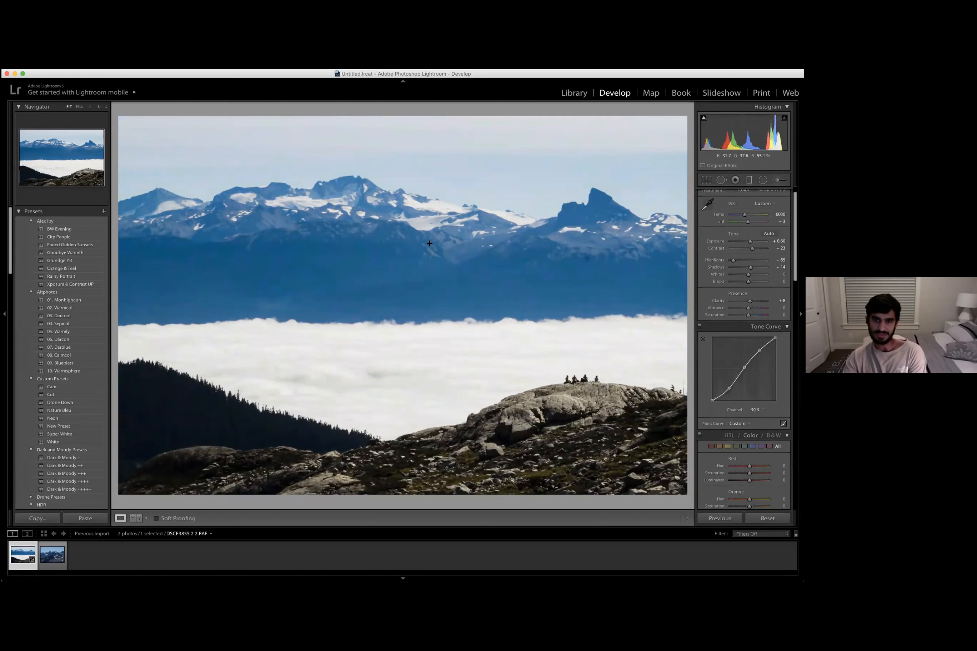
# - Raise Whites to +33
pyautogui.scroll(-2, 750, 290)
pyautogui.scroll(3, 750, 289)
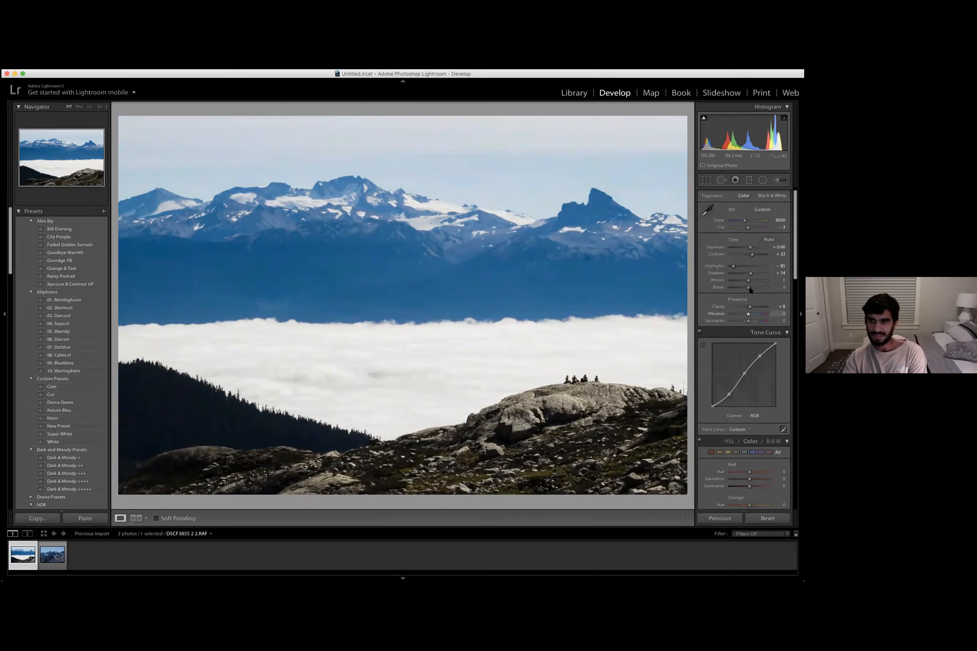
pyautogui.scroll(1, 751, 289)
pyautogui.moveTo(750, 289); pyautogui.dragTo(755, 292)
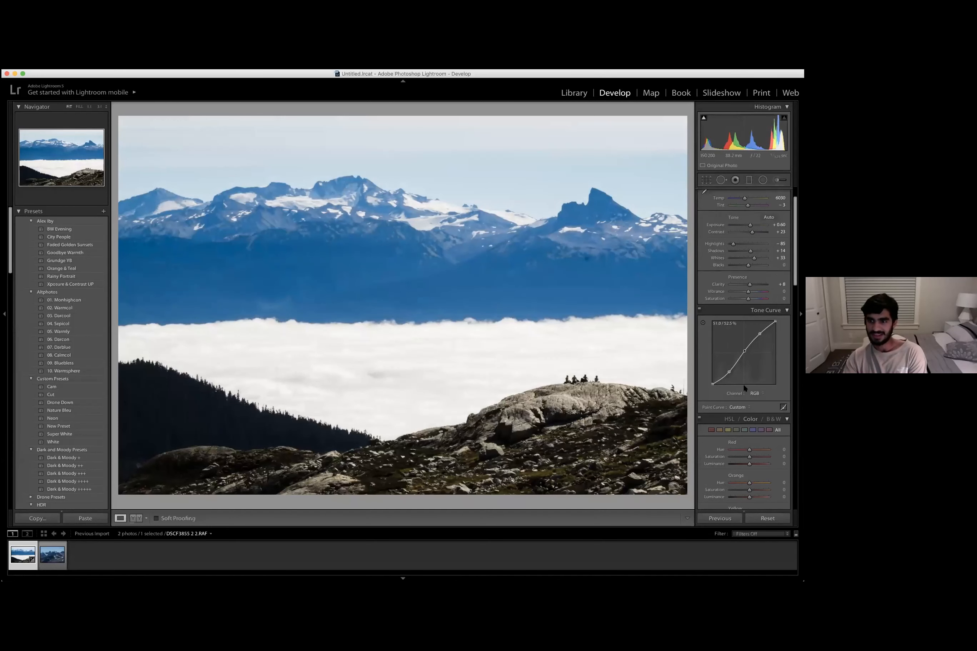
# - Examine the HSL sliders and zoom into the mountain peaks to inspect the image closely
pyautogui.scroll(-5, 740, 321)
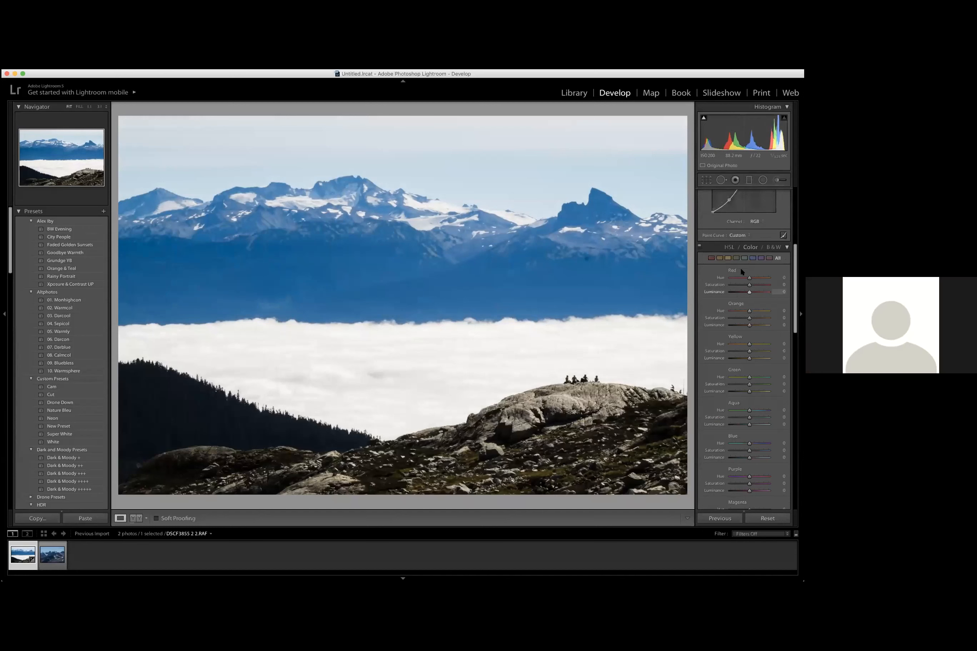
pyautogui.scroll(-1, 740, 300)
pyautogui.scroll(-1, 742, 303)
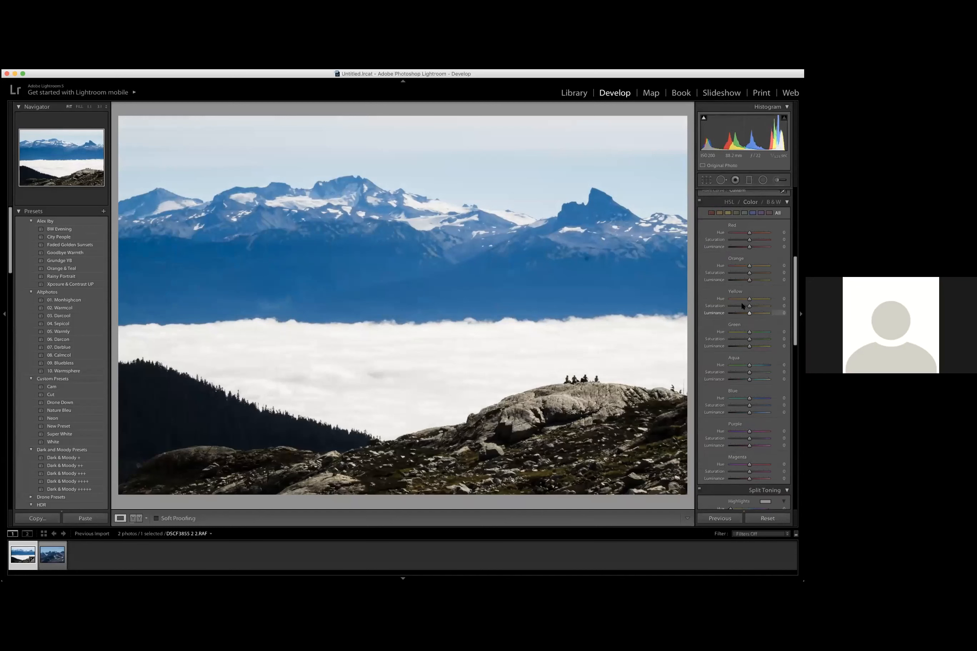
pyautogui.scroll(1, 742, 304)
pyautogui.scroll(-1, 742, 229)
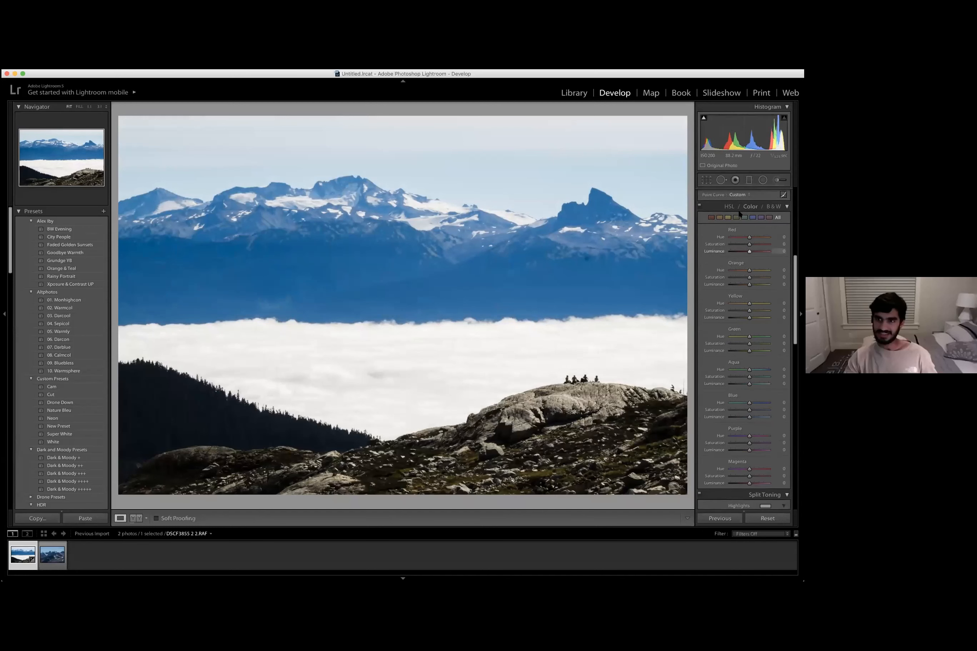
pyautogui.scroll(1, 729, 311)
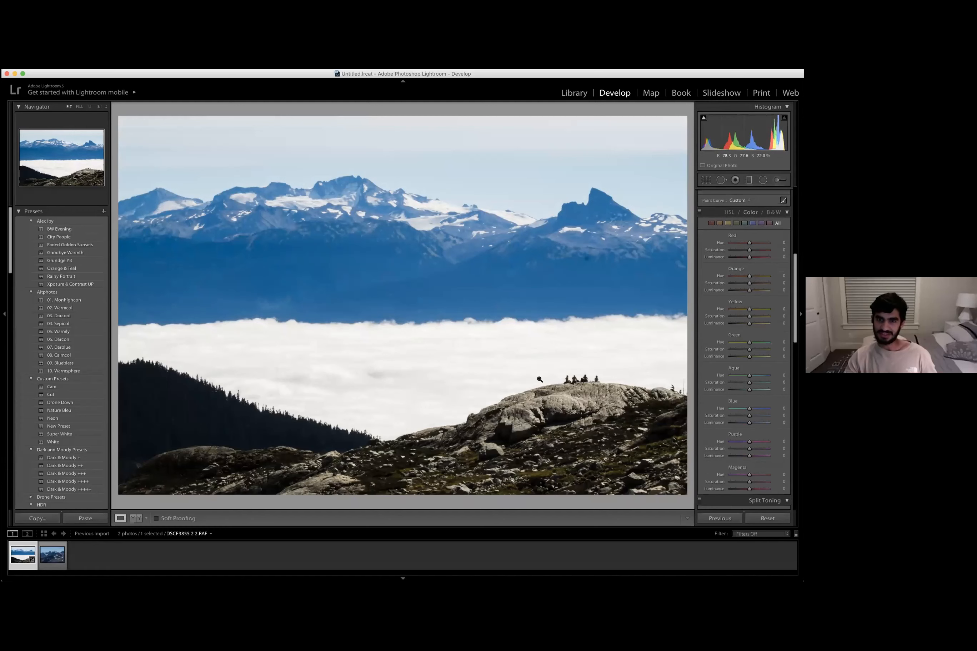
pyautogui.click(402, 206)
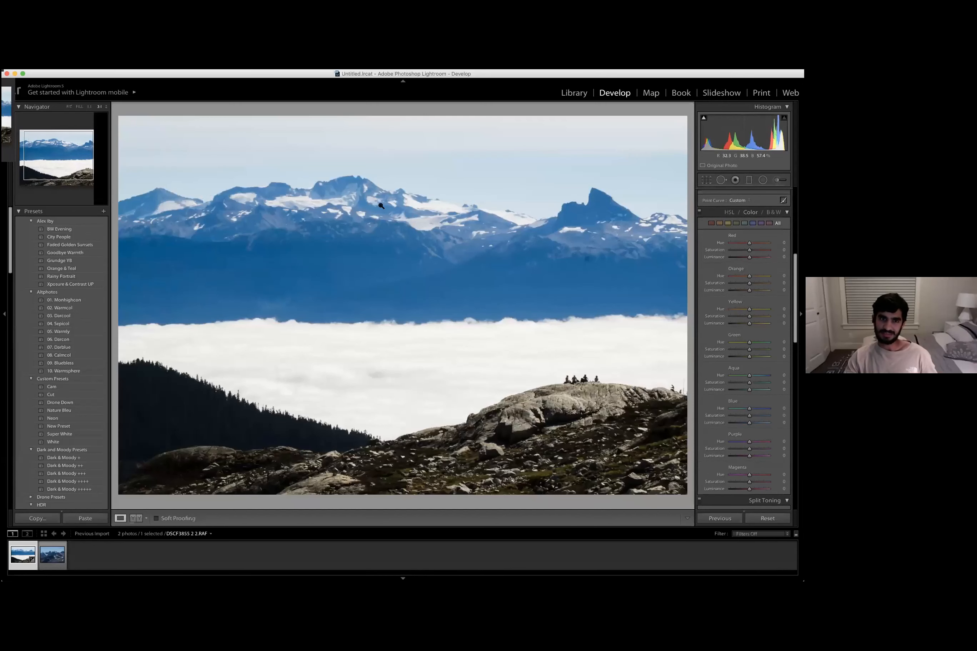
pyautogui.click(382, 206)
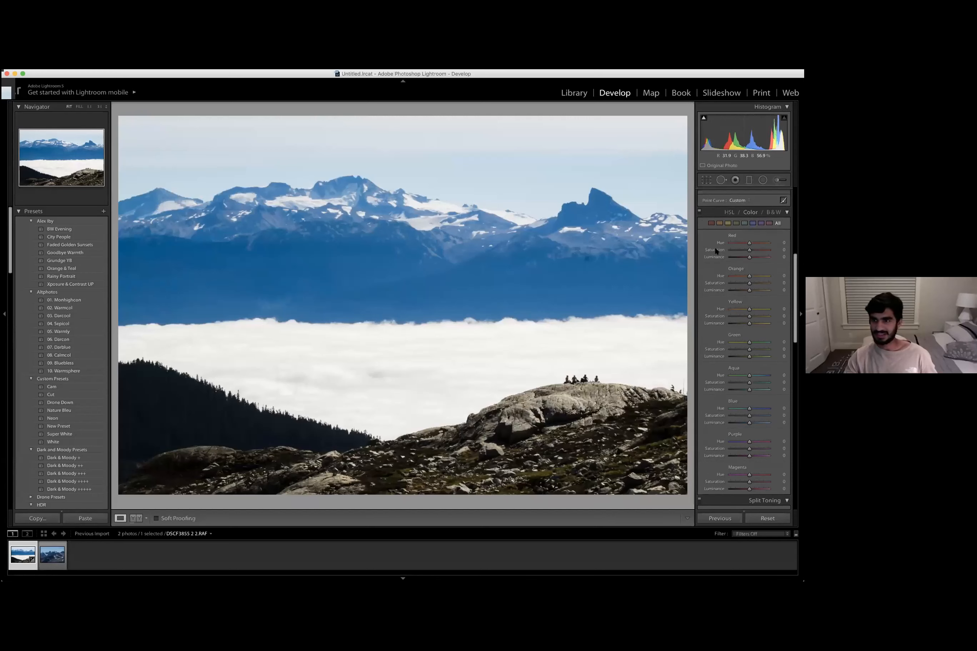
# - Adjust the Blue HSL sliders to Hue +6, Saturation +3 and Luminance -16
pyautogui.scroll(-1, 755, 330)
pyautogui.scroll(-3, 750, 326)
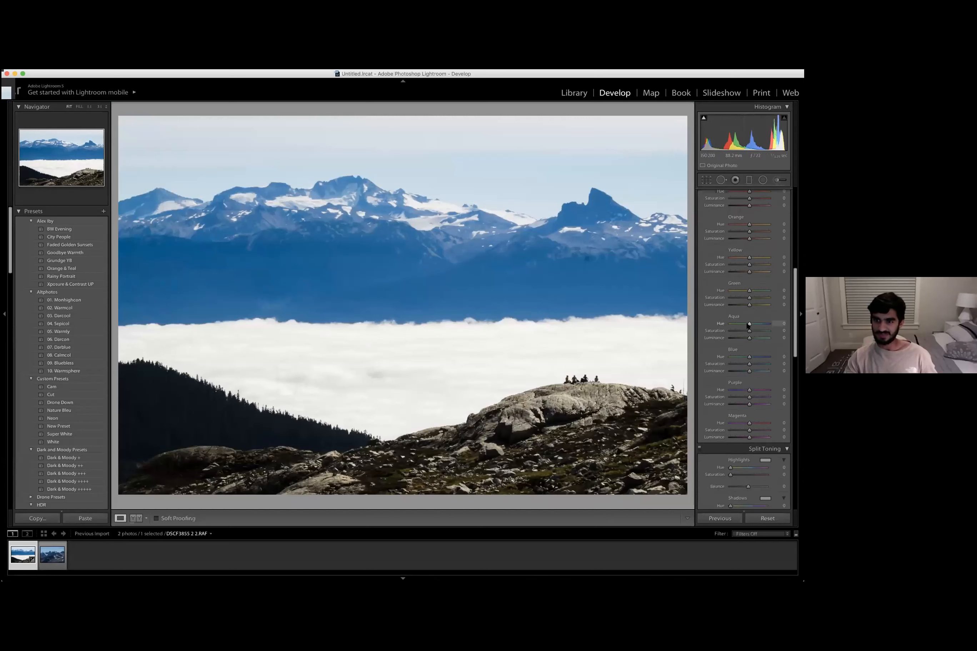
pyautogui.scroll(-1, 736, 301)
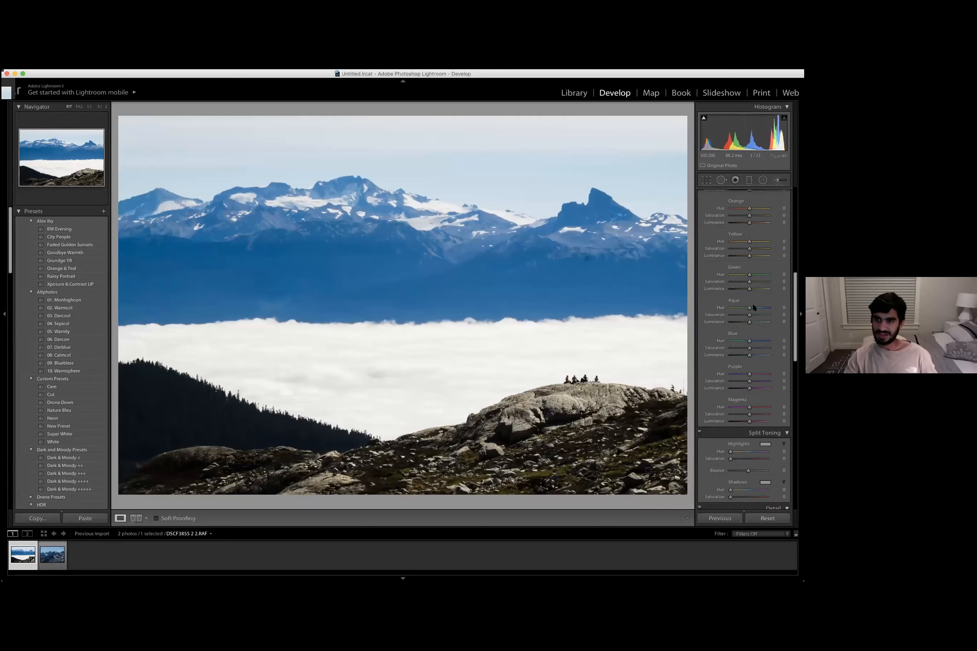
pyautogui.click(755, 341)
pyautogui.click(747, 341)
pyautogui.click(740, 342)
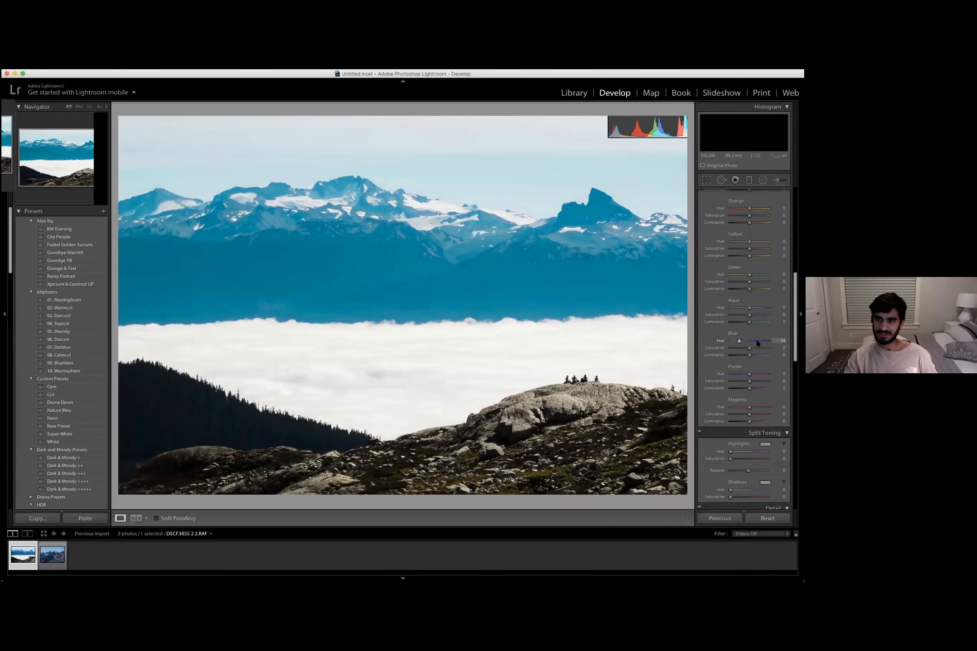
pyautogui.moveTo(740, 342)
pyautogui.mouseDown()
pyautogui.moveTo(771, 340)
pyautogui.moveTo(748, 344)
pyautogui.mouseUp()
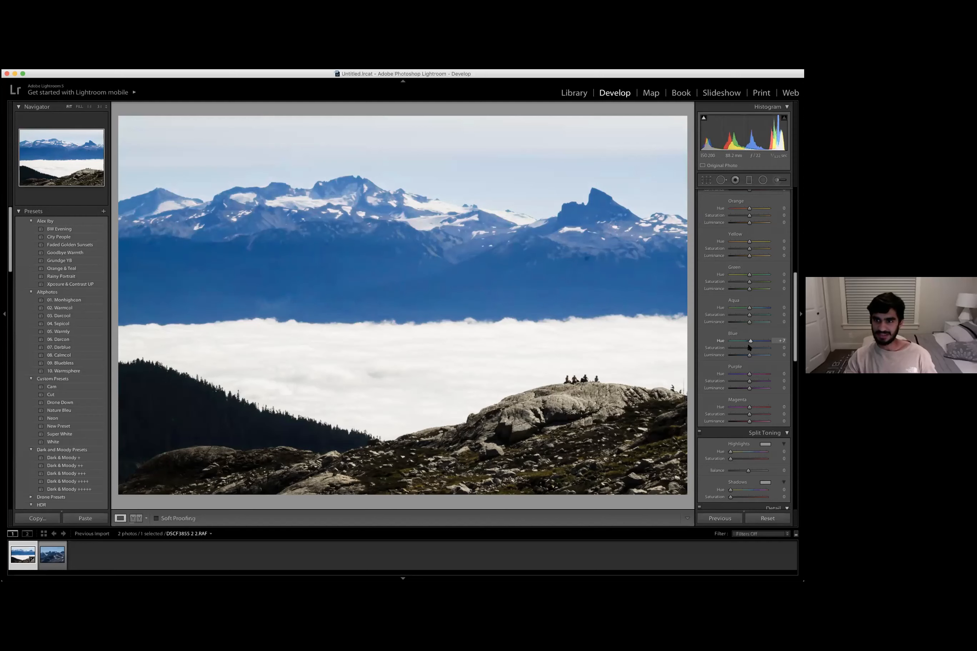
pyautogui.click(740, 349)
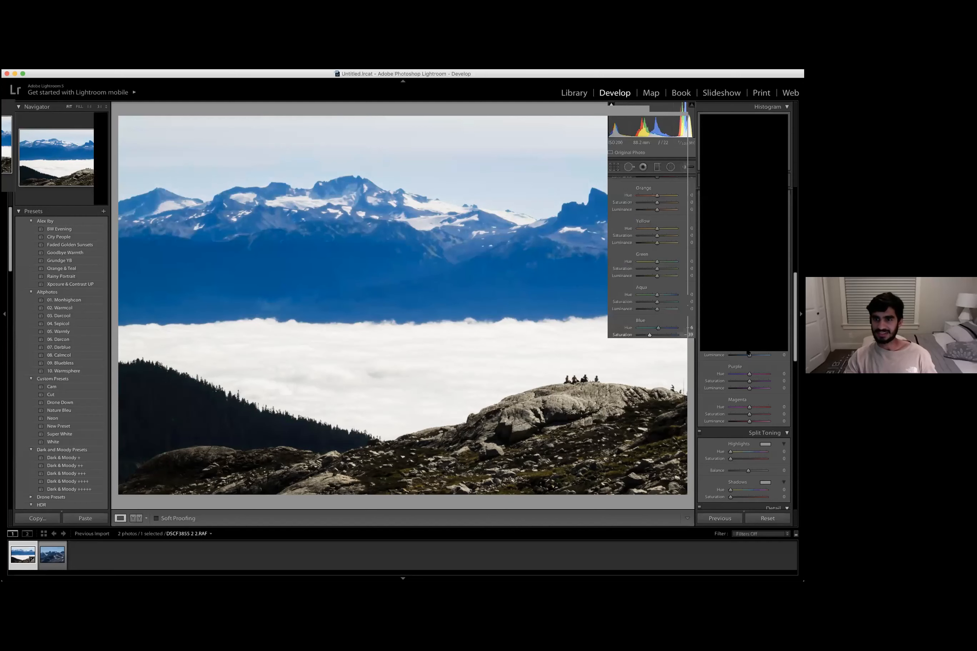
pyautogui.moveTo(747, 350); pyautogui.dragTo(744, 355)
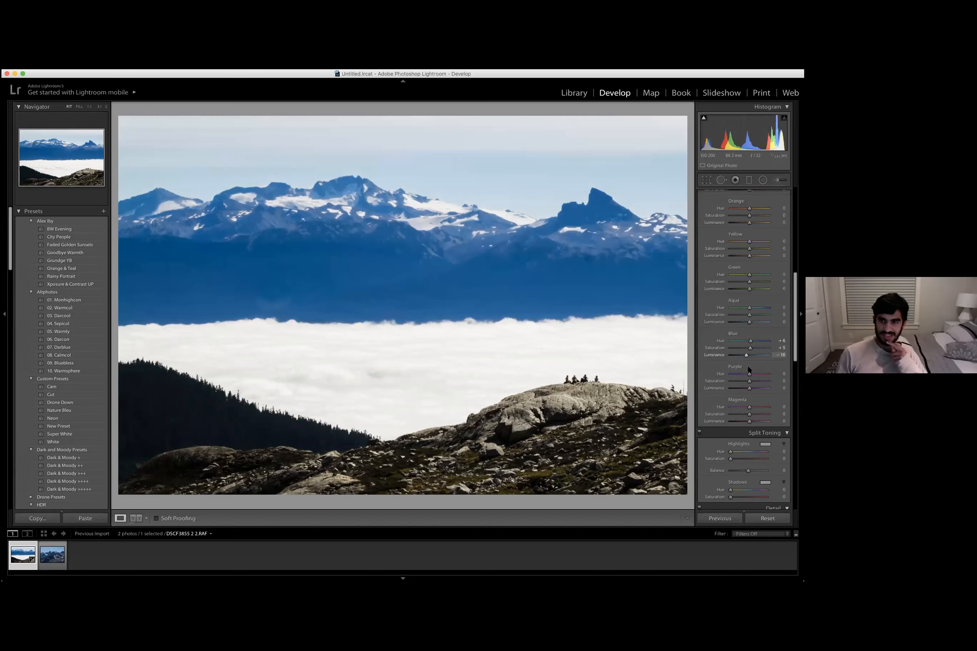
# - Set the Magenta hue to -2
pyautogui.scroll(-1, 748, 367)
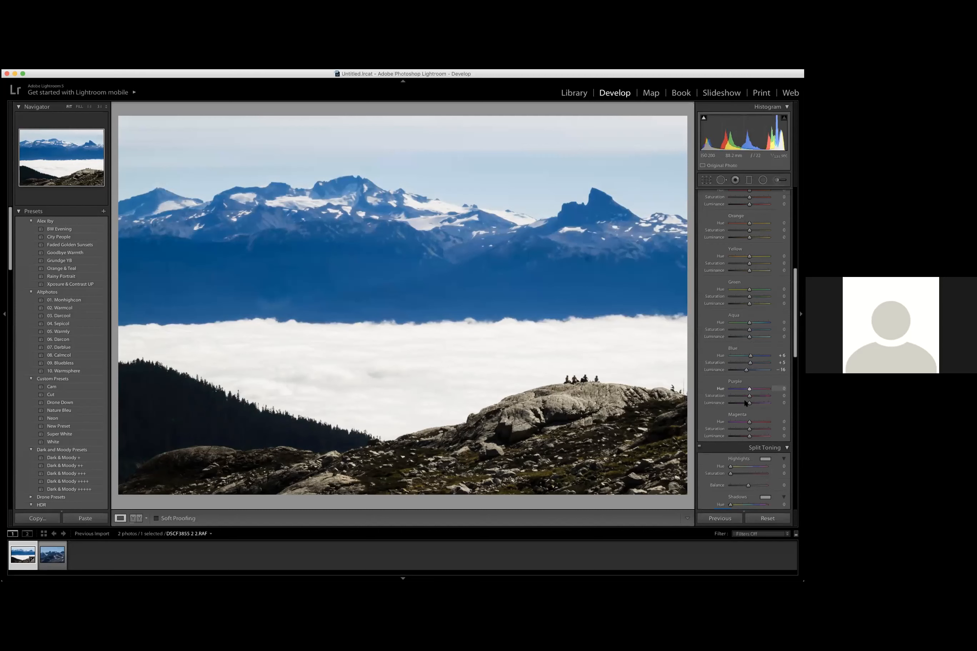
pyautogui.scroll(-1, 750, 393)
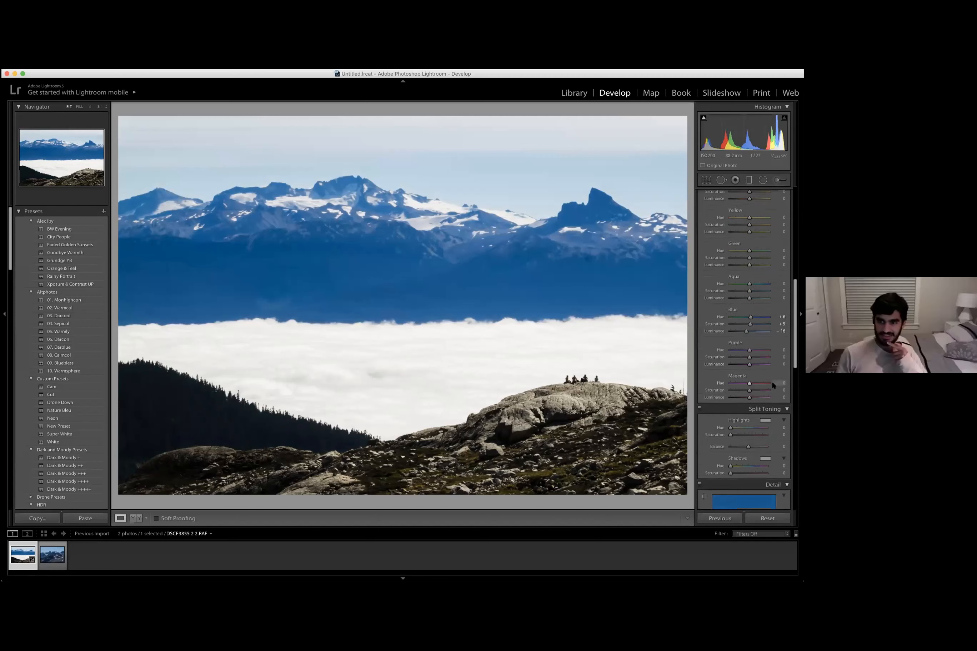
pyautogui.moveTo(772, 383); pyautogui.dragTo(695, 354)
# - Set the Green hue to +26, Green saturation to -31 and Green luminance to +18
pyautogui.scroll(2, 746, 303)
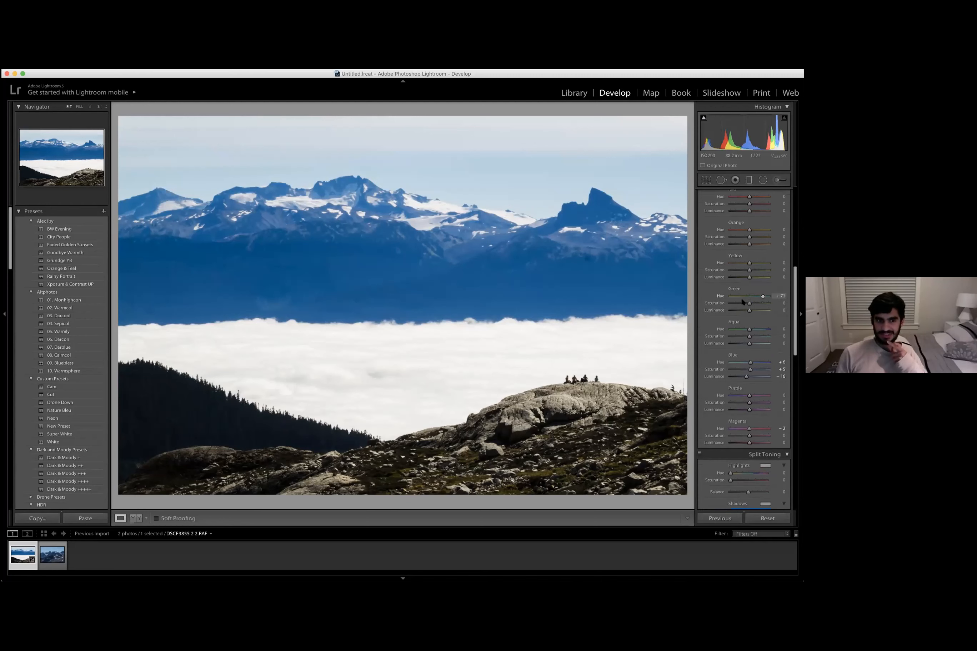
pyautogui.moveTo(750, 303); pyautogui.dragTo(737, 277)
pyautogui.scroll(1, 751, 294)
pyautogui.scroll(2, 759, 273)
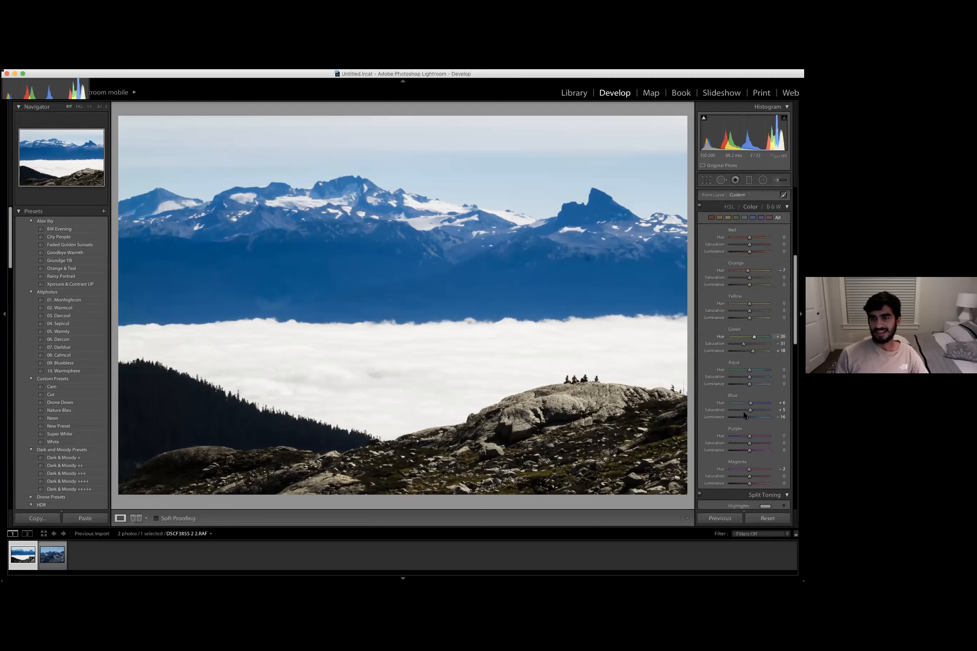
# - Set the split toning highlights to hue 63 and saturation 12
pyautogui.scroll(-10, 745, 413)
pyautogui.scroll(-4, 744, 416)
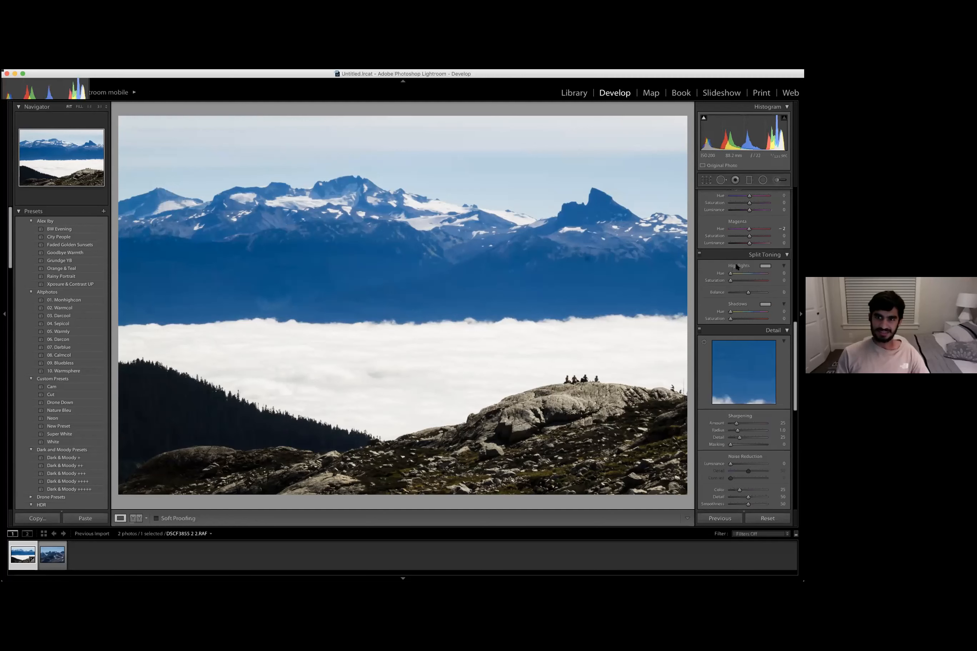
pyautogui.click(764, 266)
pyautogui.click(629, 271)
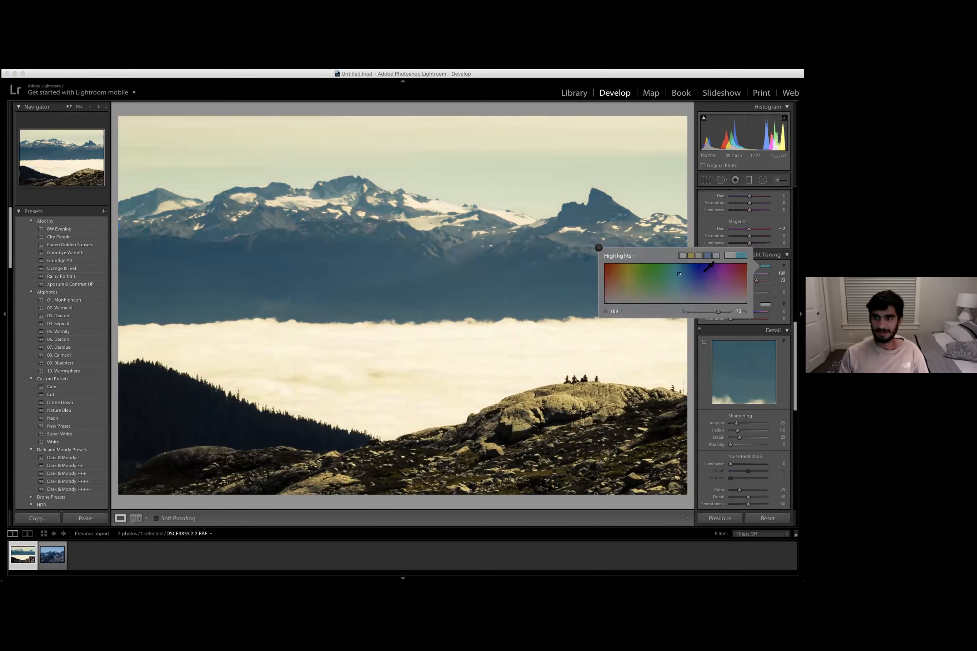
pyautogui.click(682, 275)
pyautogui.click(671, 272)
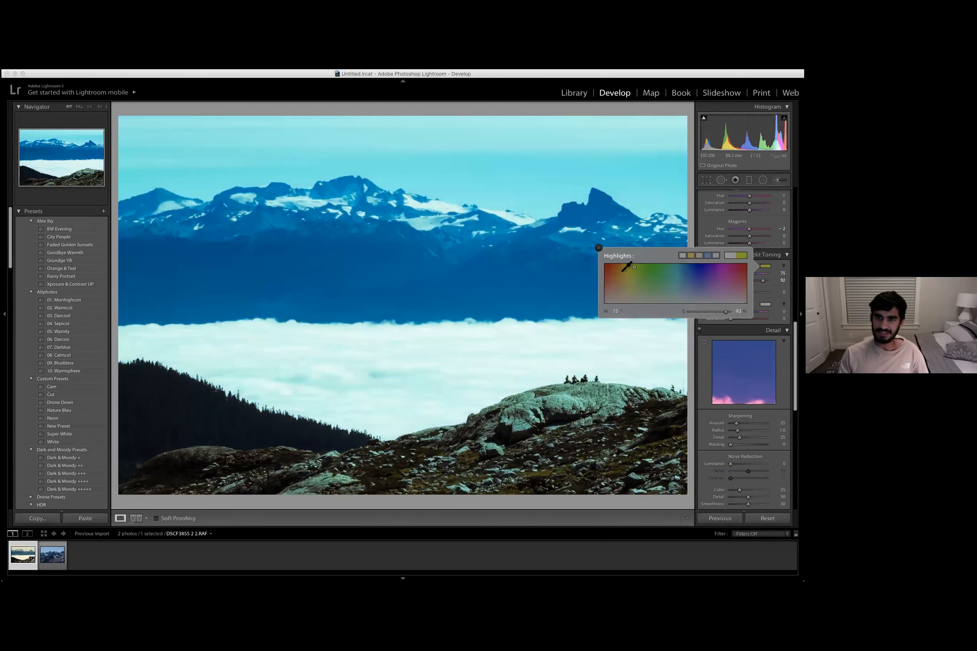
pyautogui.click(629, 265)
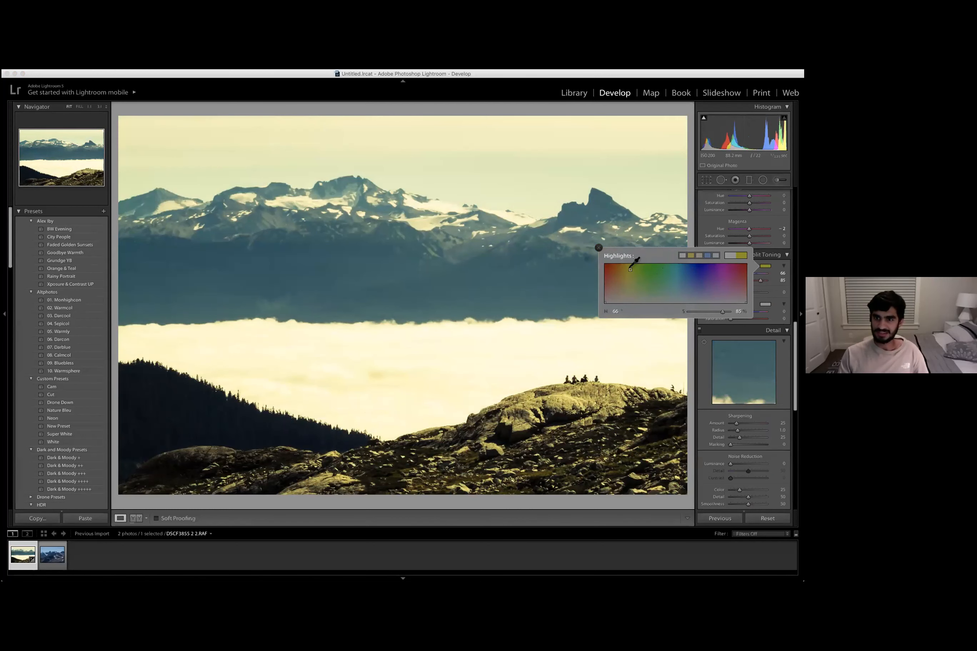
pyautogui.click(640, 276)
pyautogui.click(629, 265)
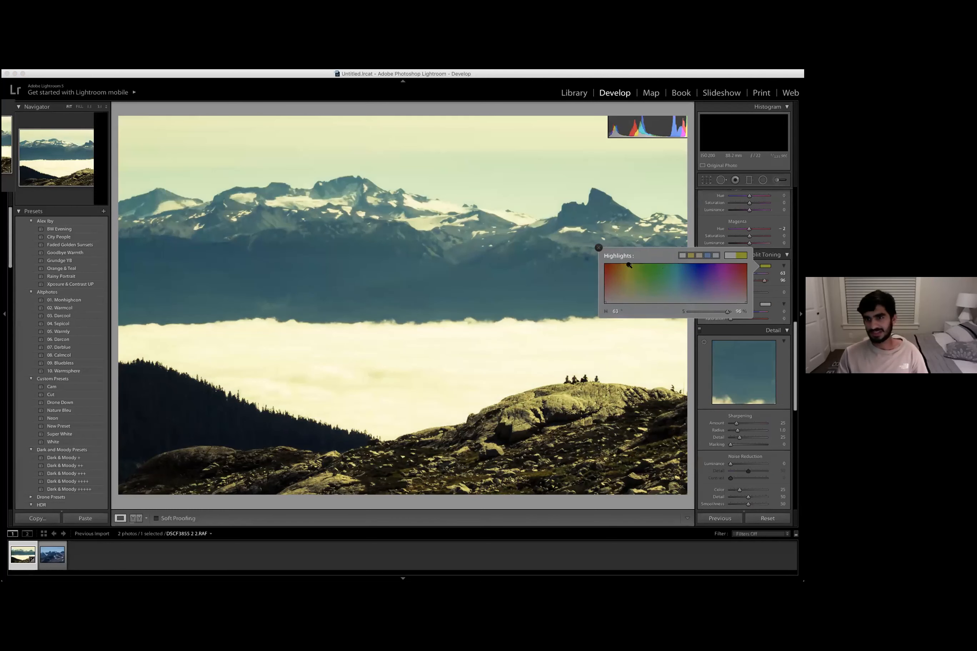
pyautogui.click(600, 248)
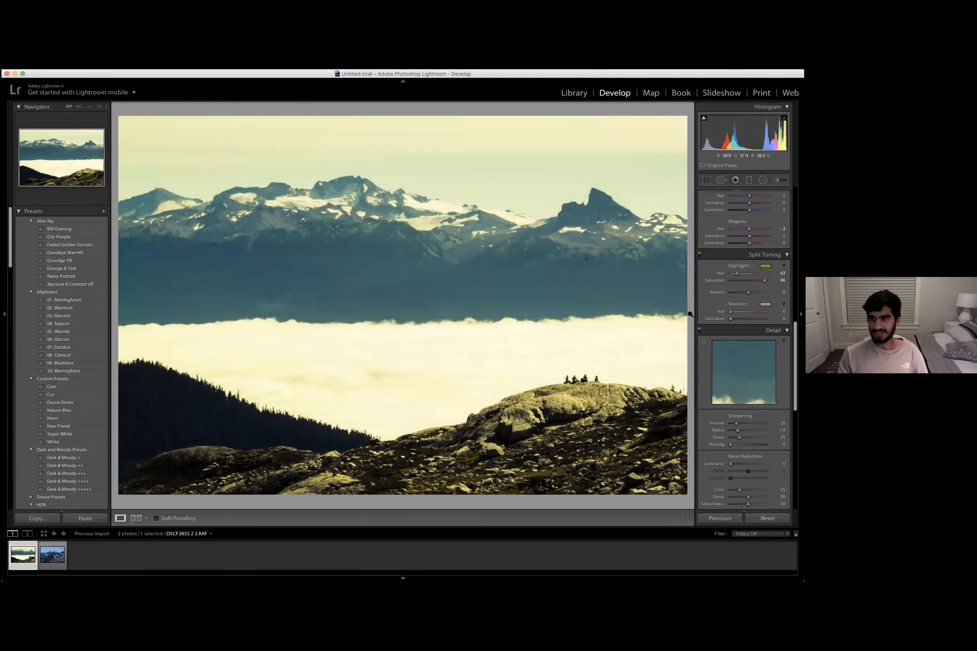
pyautogui.moveTo(737, 282)
pyautogui.mouseDown()
pyautogui.moveTo(745, 283)
pyautogui.moveTo(734, 285)
pyautogui.mouseUp()
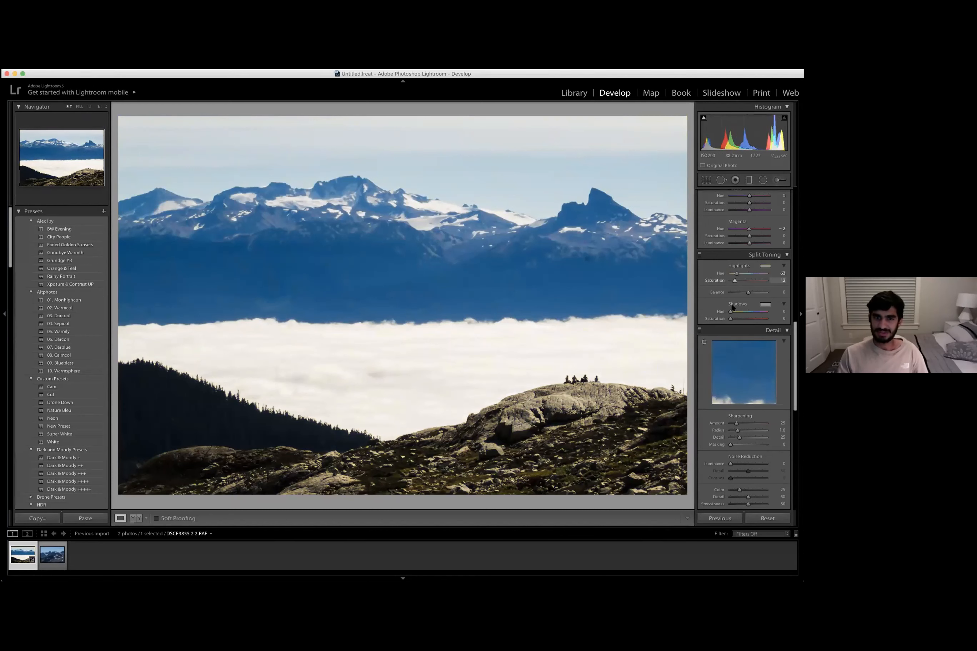
# - Set the split toning shadows hue to 119 with saturation at 0
pyautogui.scroll(-1, 769, 298)
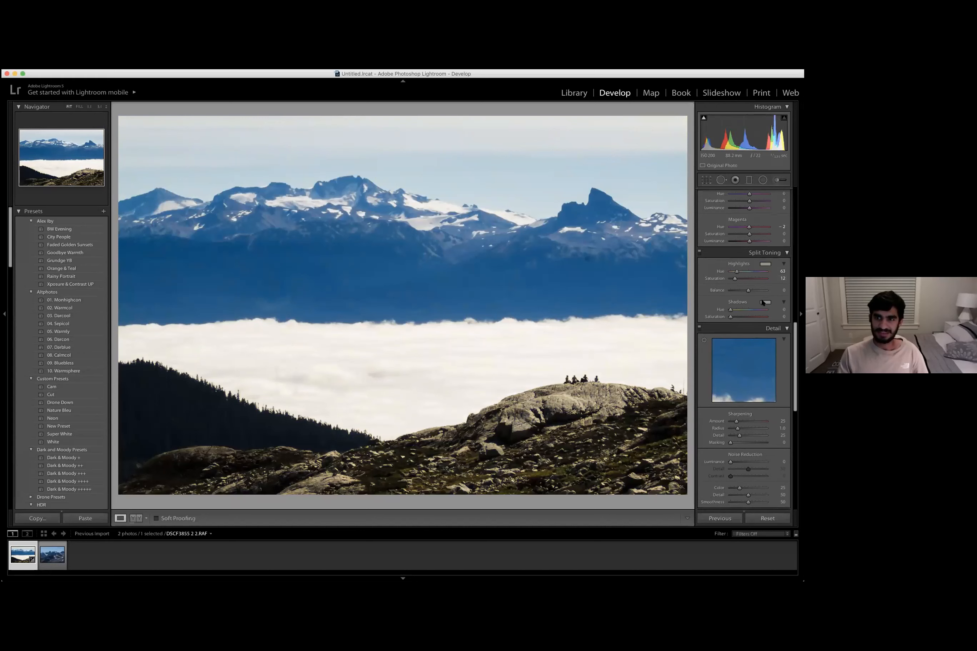
pyautogui.click(764, 302)
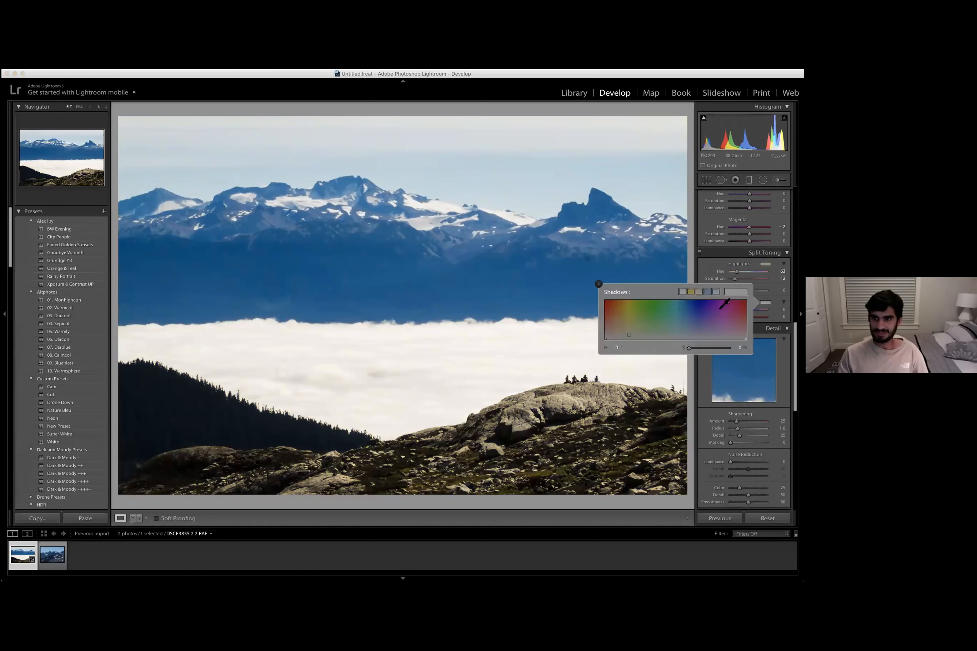
pyautogui.click(675, 313)
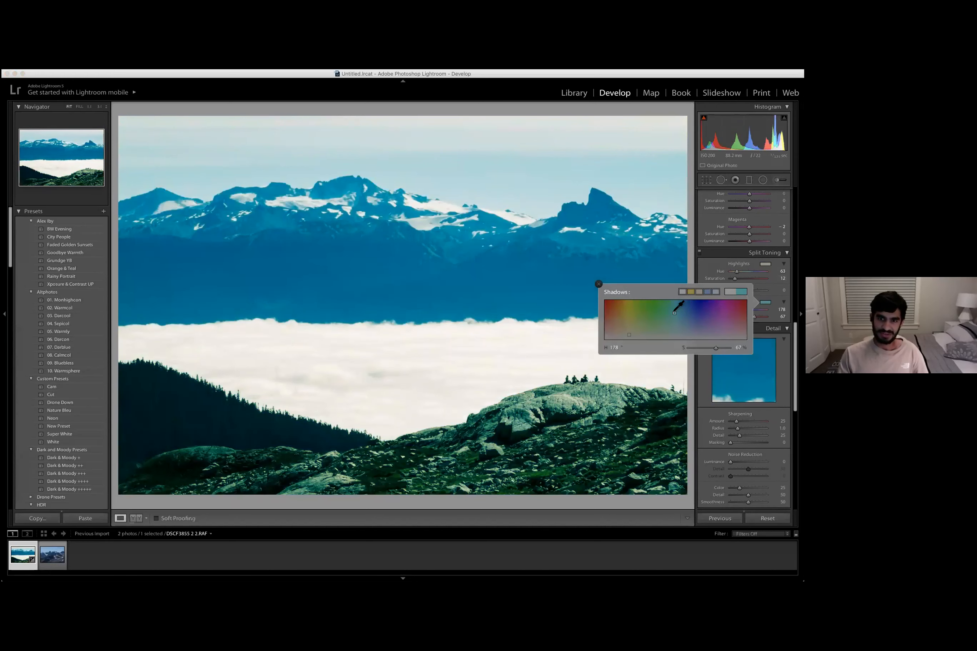
pyautogui.click(650, 303)
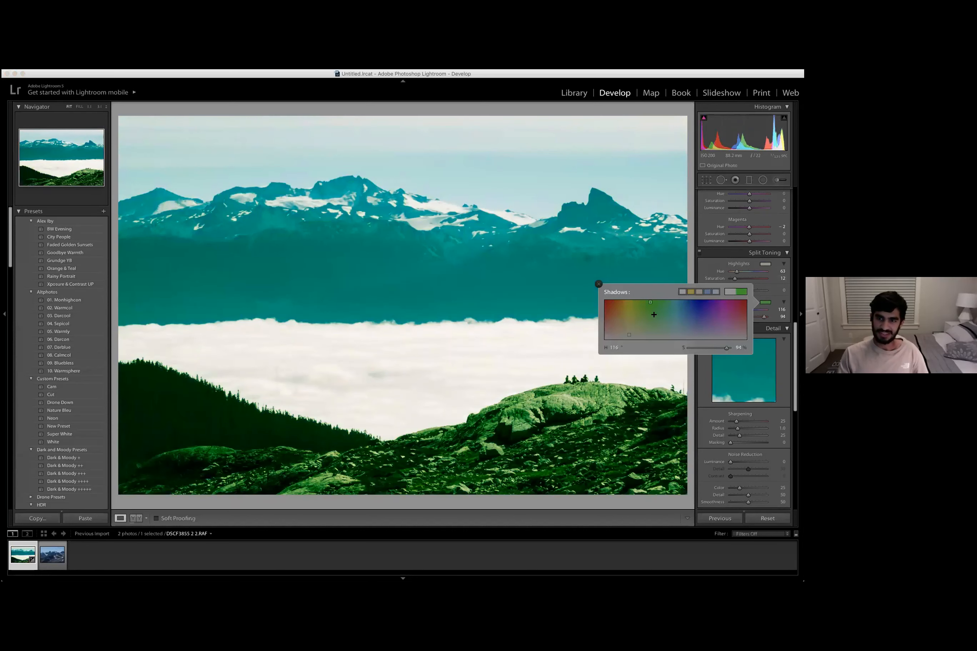
pyautogui.click(652, 302)
pyautogui.click(599, 284)
pyautogui.click(730, 318)
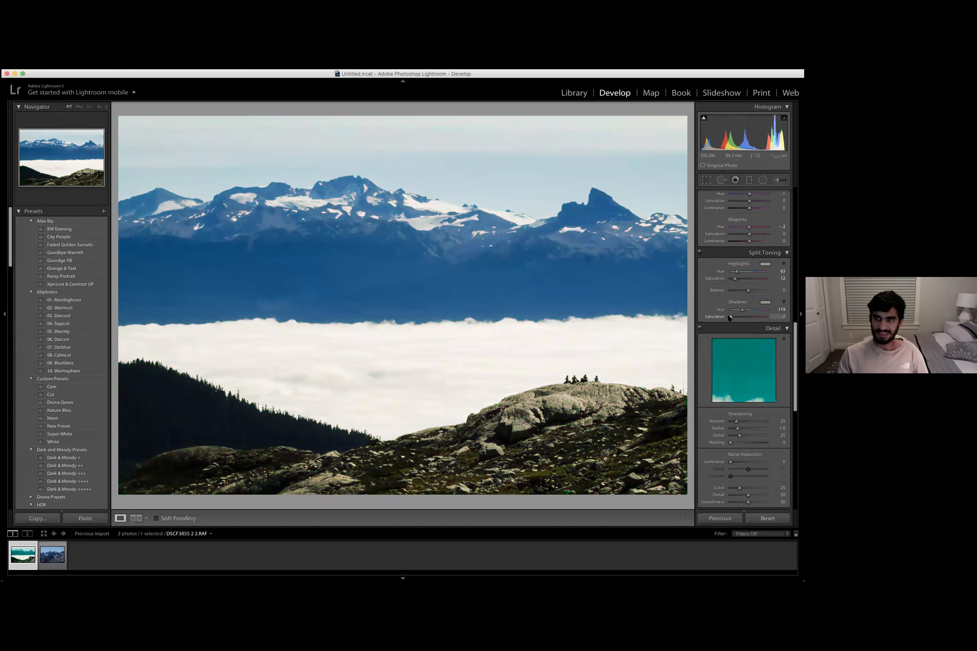
pyautogui.moveTo(730, 317); pyautogui.dragTo(731, 318)
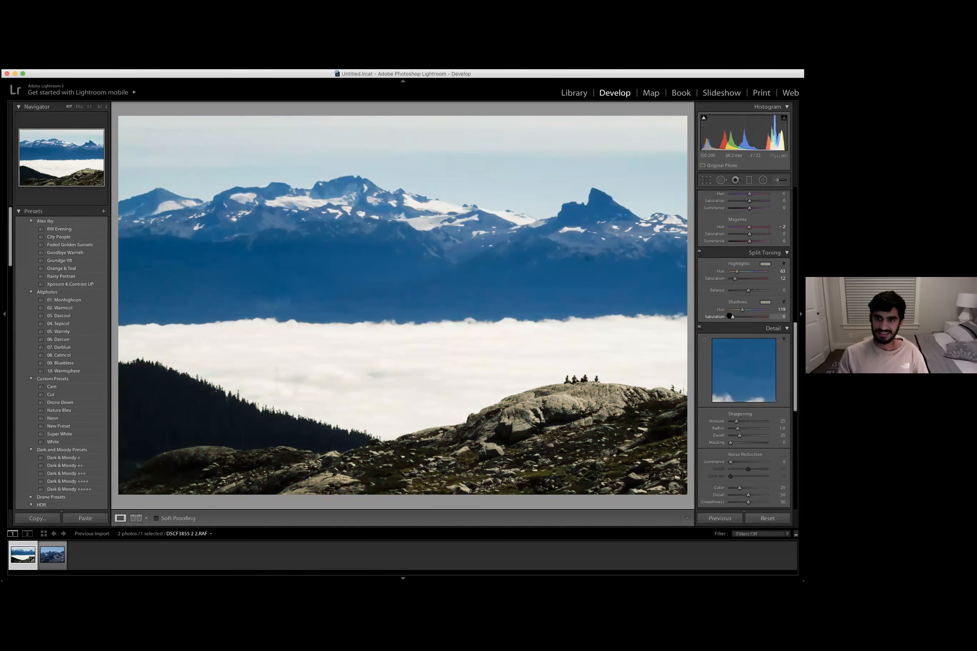
# - Set the sharpening amount to 0
pyautogui.scroll(-5, 751, 397)
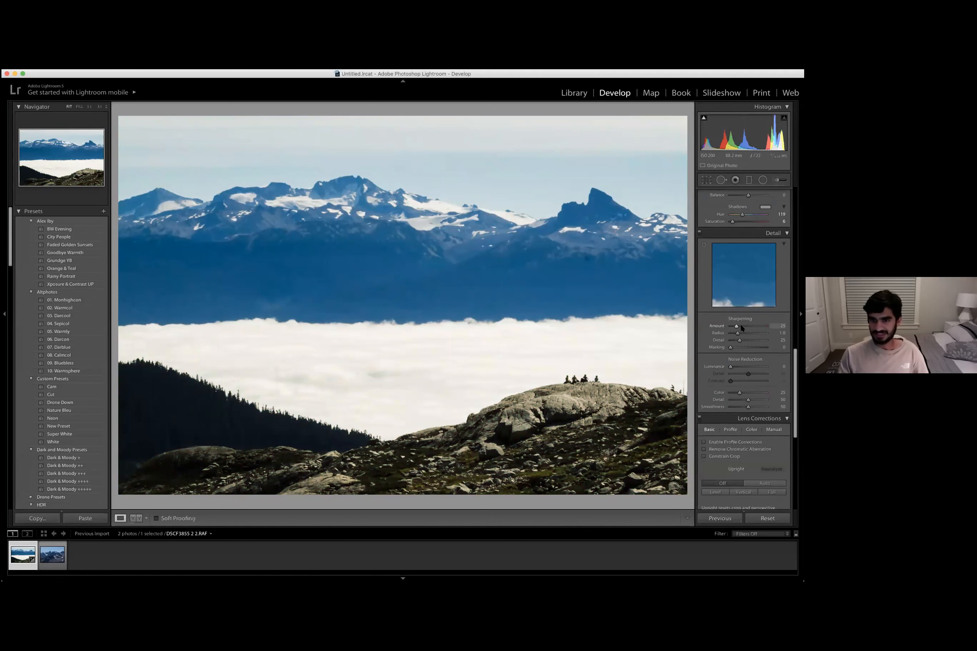
pyautogui.moveTo(758, 325); pyautogui.dragTo(707, 327)
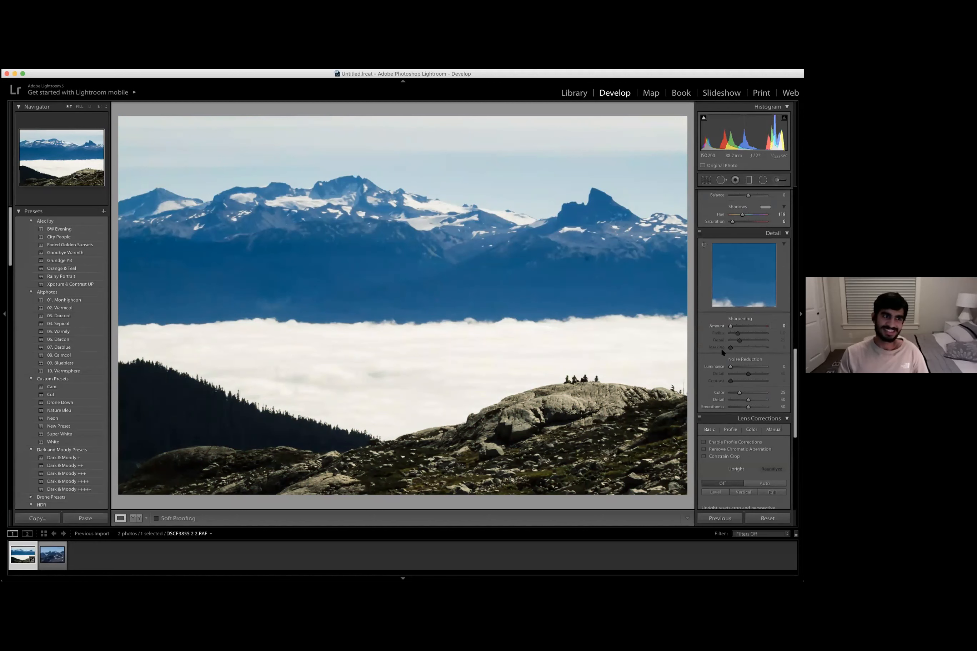
# - Browse the Detail, Lens Corrections and Effects panels
pyautogui.scroll(-3, 744, 323)
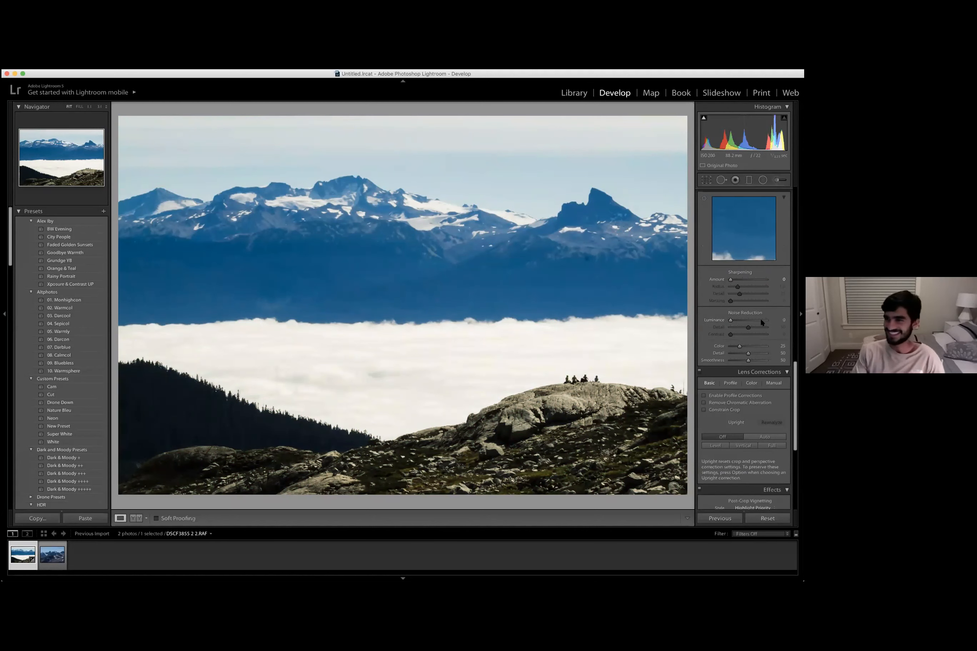
pyautogui.scroll(1, 769, 321)
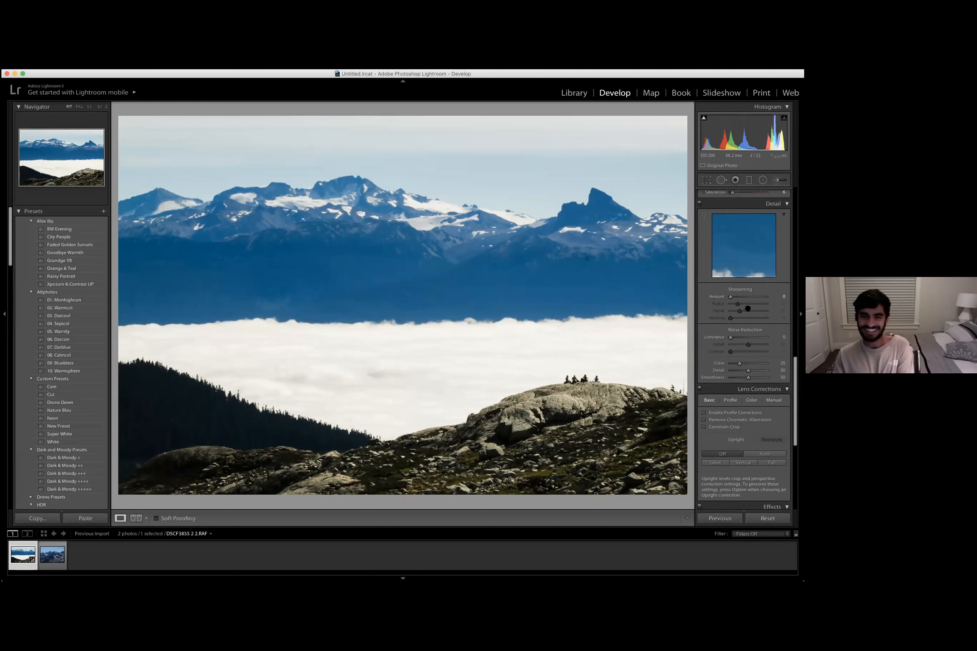
pyautogui.scroll(2, 752, 336)
pyautogui.scroll(-6, 742, 340)
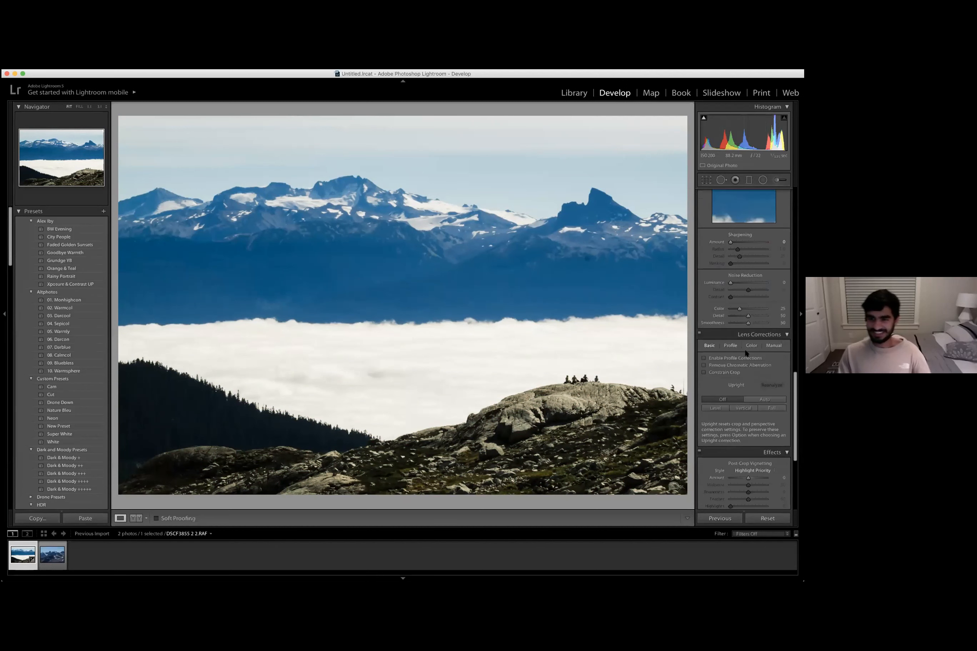
pyautogui.scroll(-5, 729, 312)
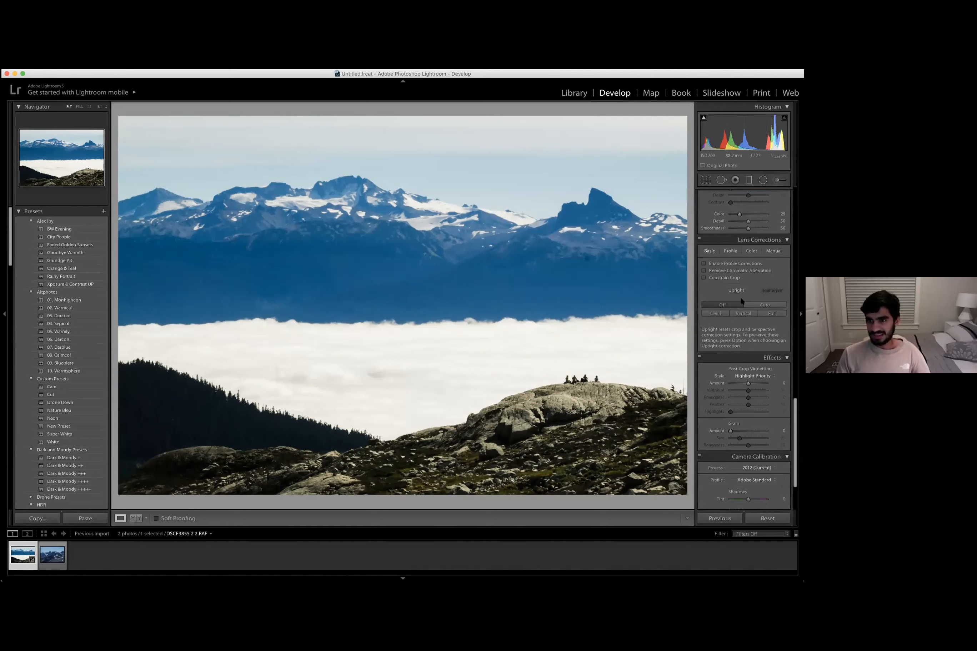
pyautogui.scroll(2, 742, 300)
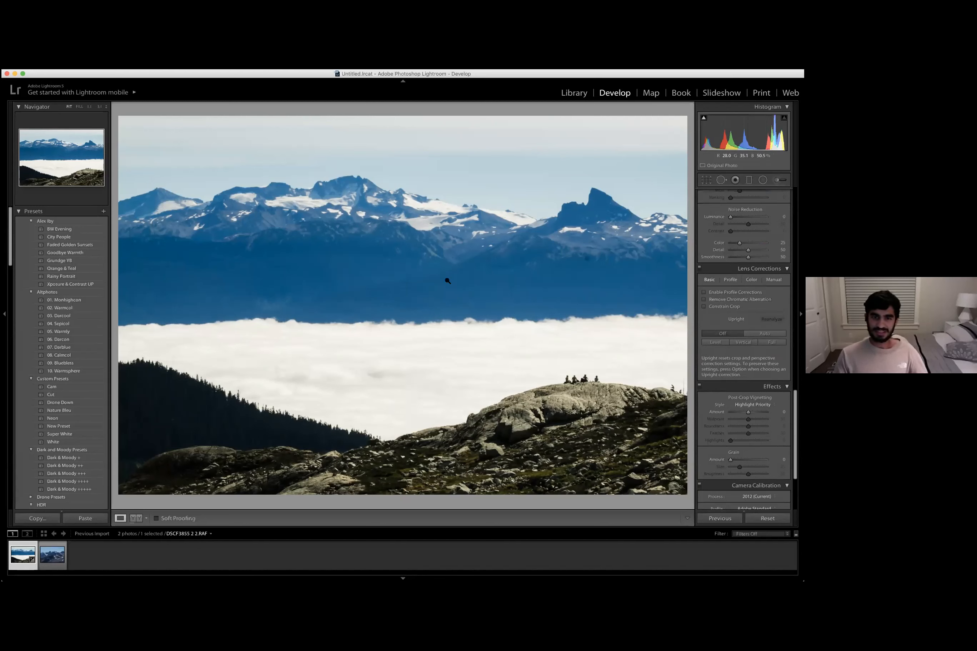
pyautogui.scroll(-1, 723, 336)
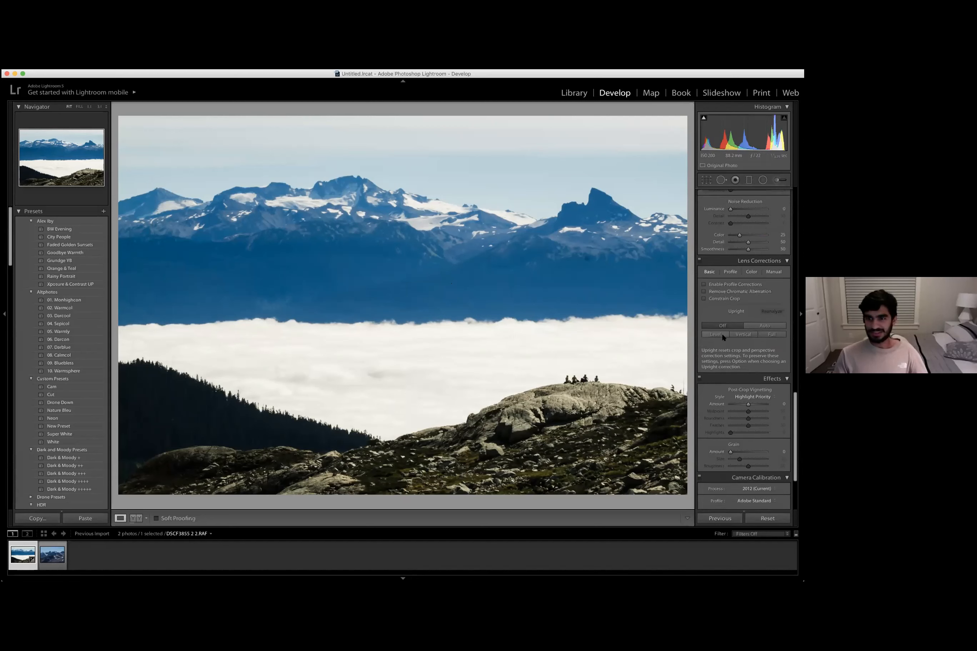
pyautogui.scroll(-2, 735, 351)
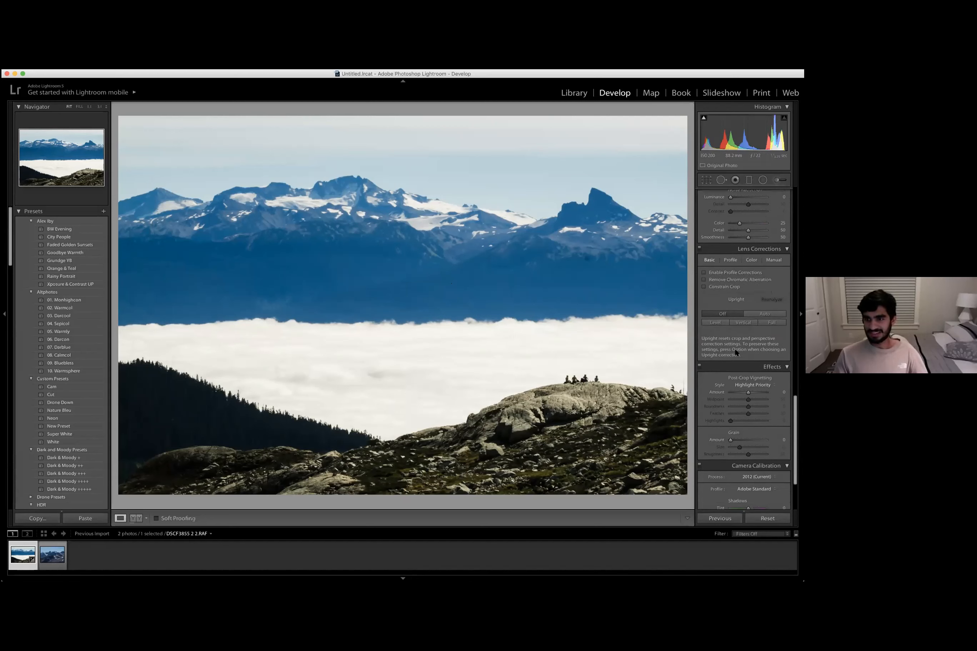
pyautogui.scroll(-2, 744, 267)
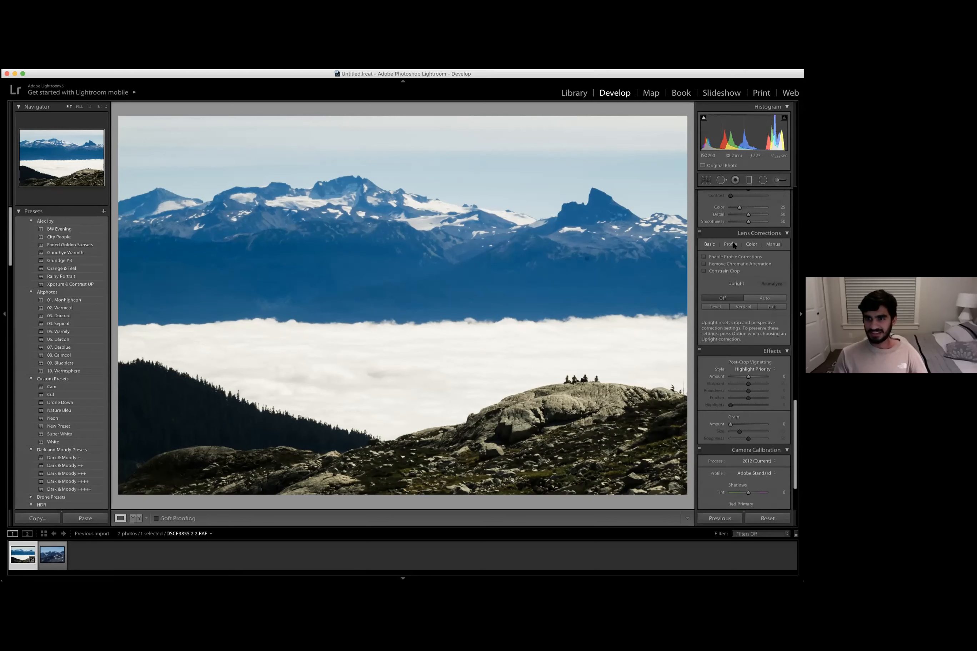
pyautogui.click(732, 244)
pyautogui.click(744, 259)
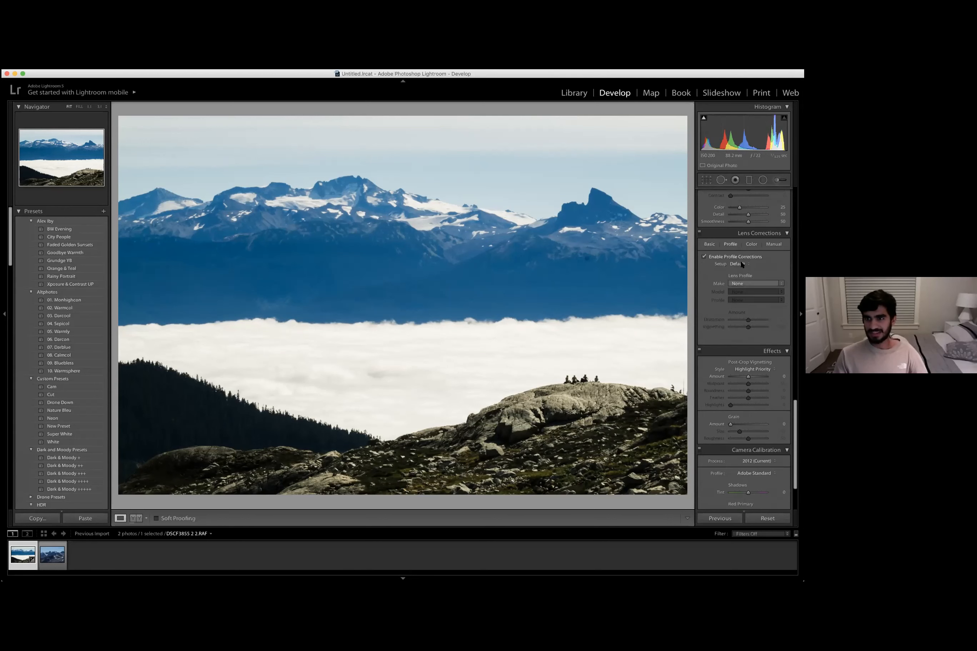
pyautogui.click(745, 264)
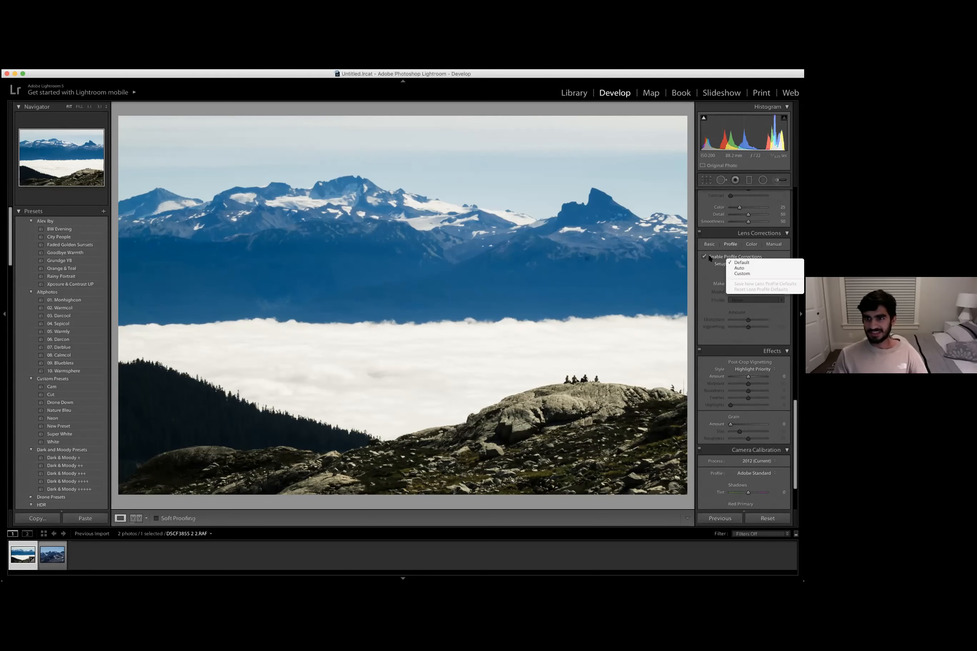
pyautogui.click(714, 256)
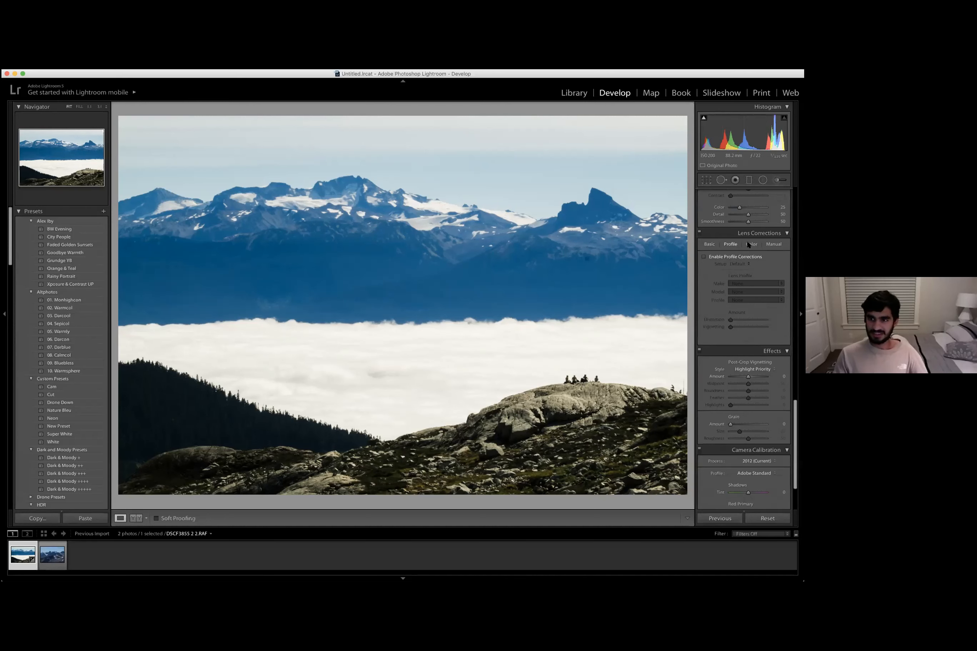
# - Apply the Level upright correction in Lens Corrections
pyautogui.click(709, 244)
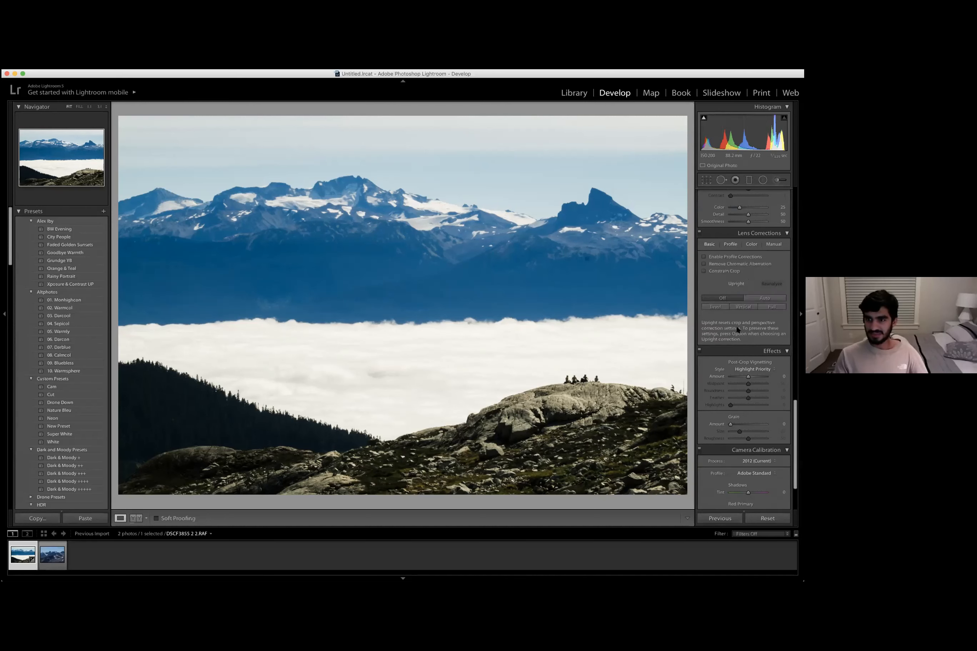
pyautogui.click(730, 244)
pyautogui.scroll(-3, 745, 324)
pyautogui.scroll(4, 716, 278)
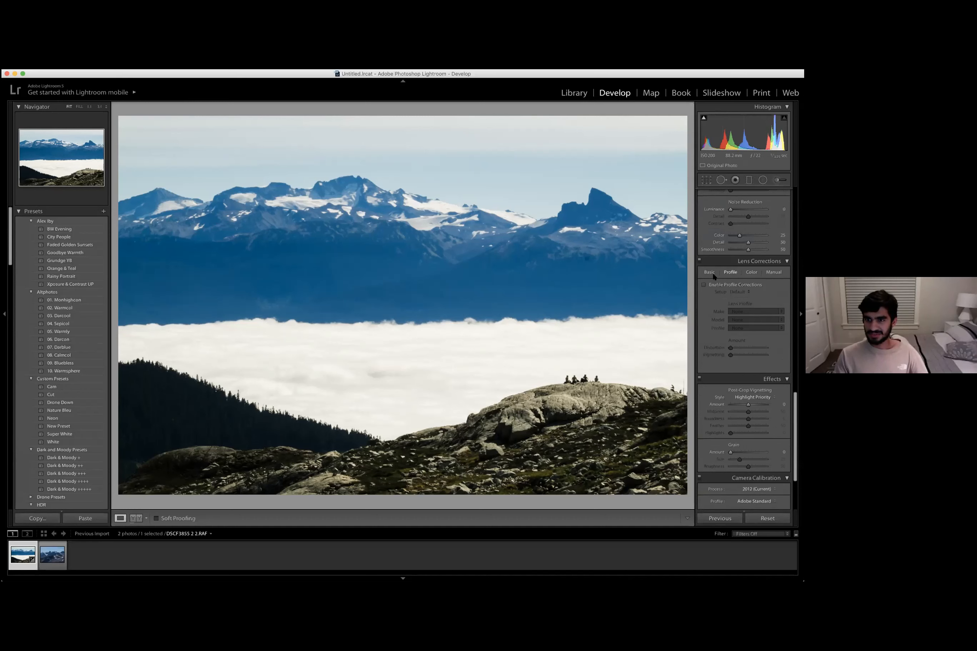
pyautogui.click(709, 272)
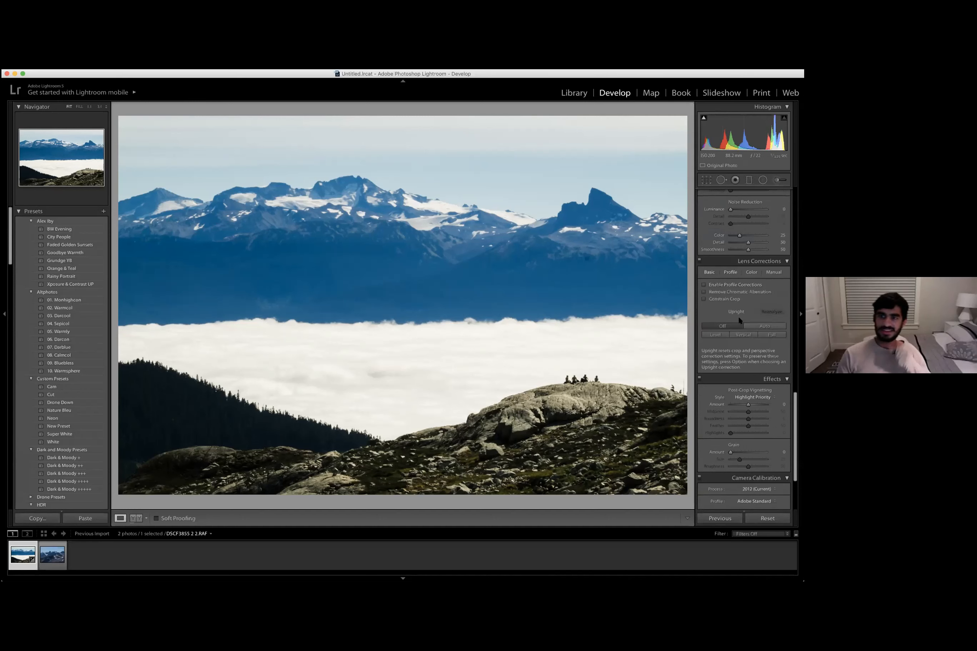
pyautogui.click(723, 331)
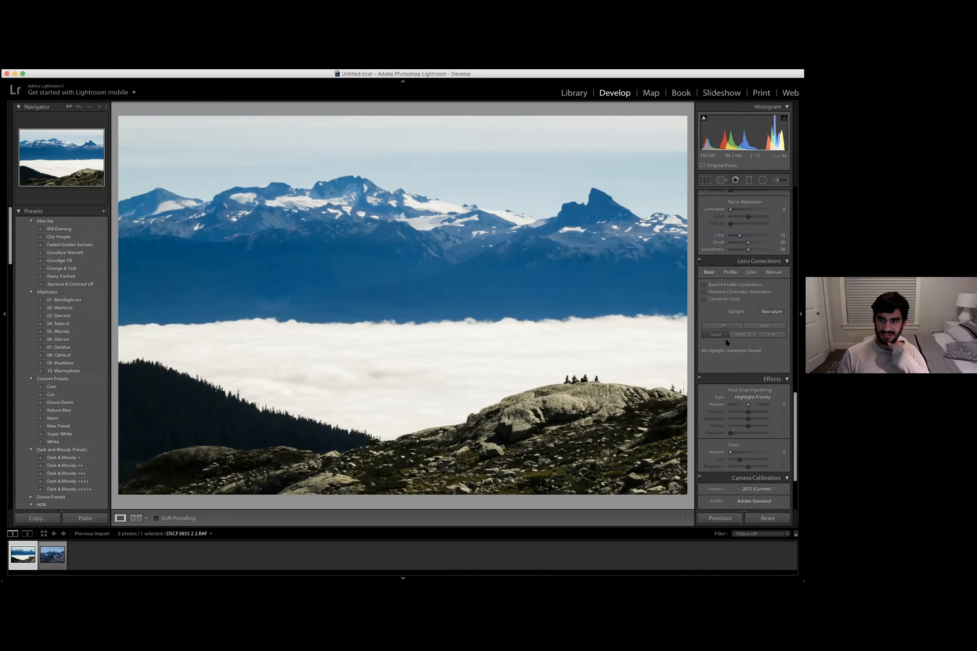
# - Add a post-crop vignette with an amount of +50
pyautogui.scroll(-1, 735, 336)
pyautogui.scroll(-2, 735, 337)
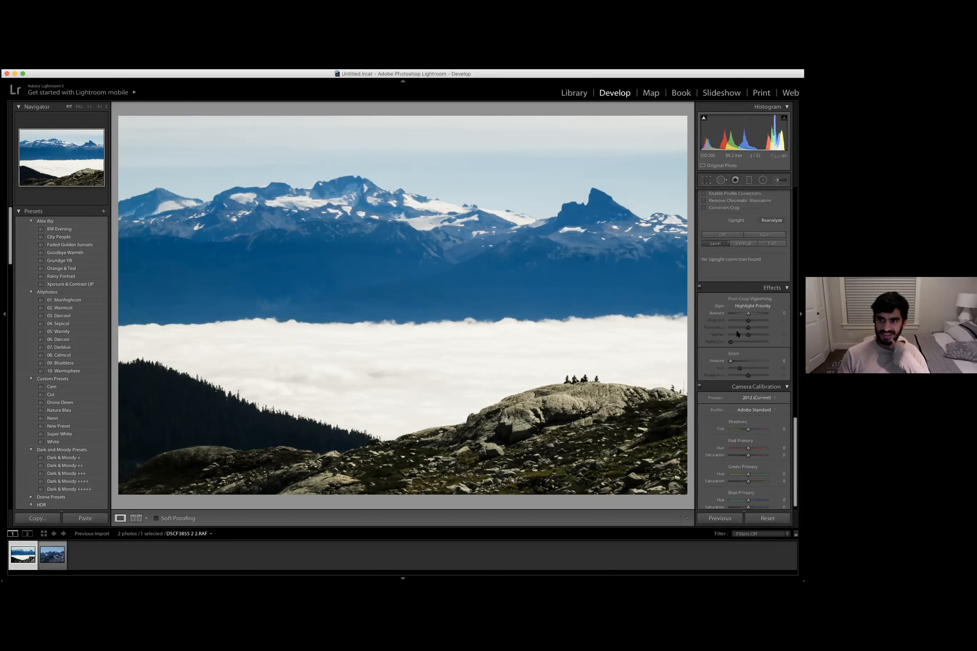
pyautogui.scroll(-2, 744, 313)
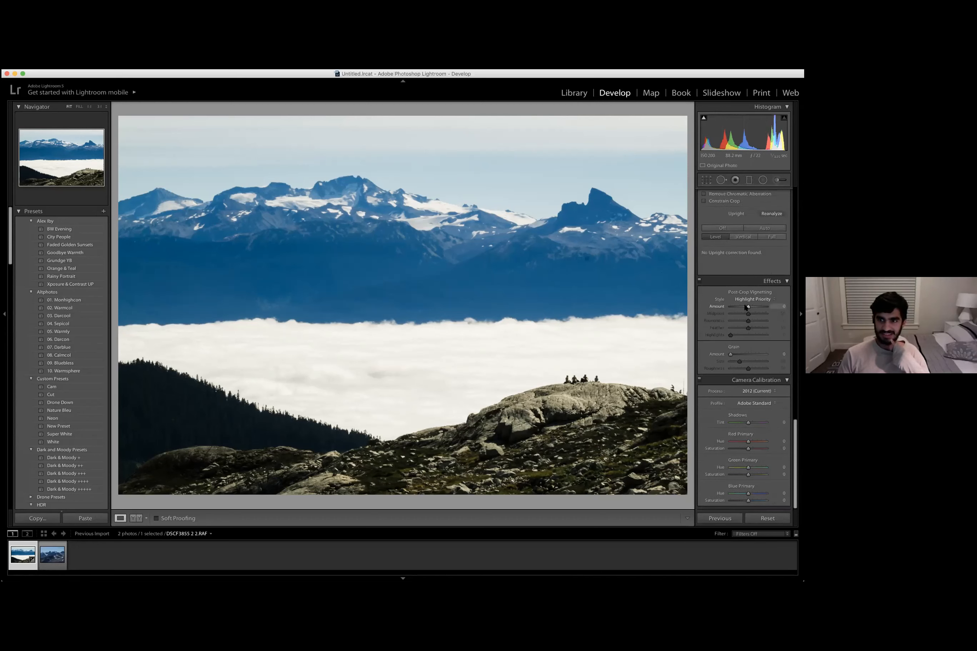
pyautogui.moveTo(746, 307); pyautogui.dragTo(753, 306)
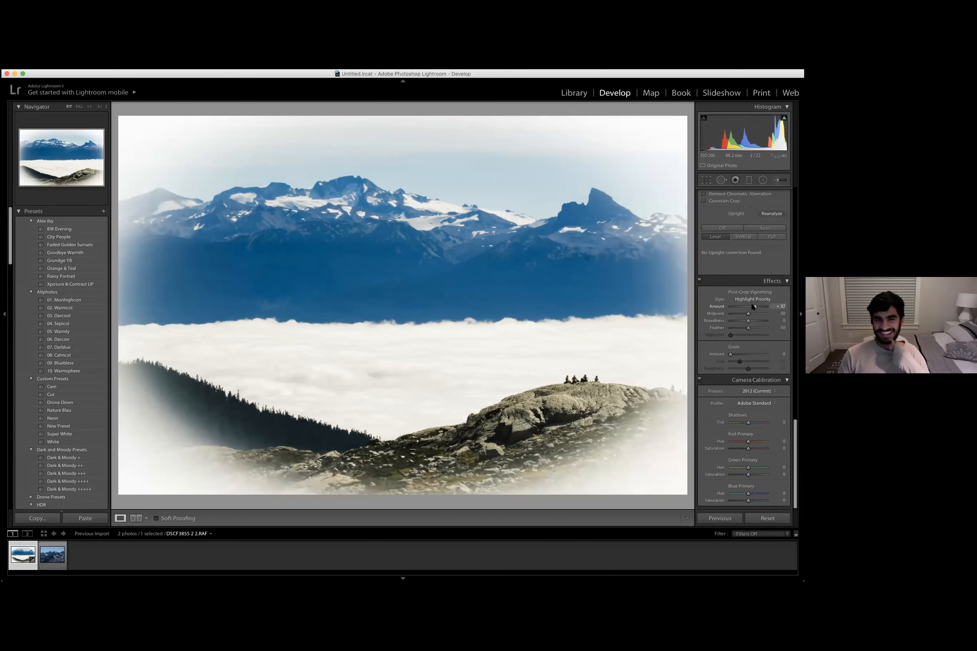
pyautogui.moveTo(752, 306); pyautogui.dragTo(756, 306)
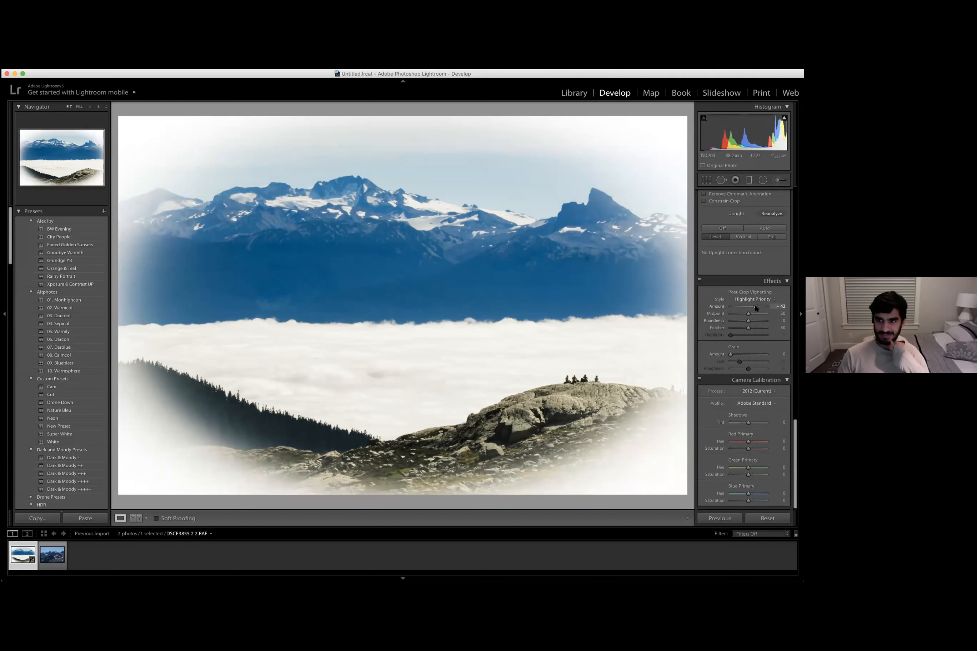
pyautogui.moveTo(755, 308); pyautogui.dragTo(757, 307)
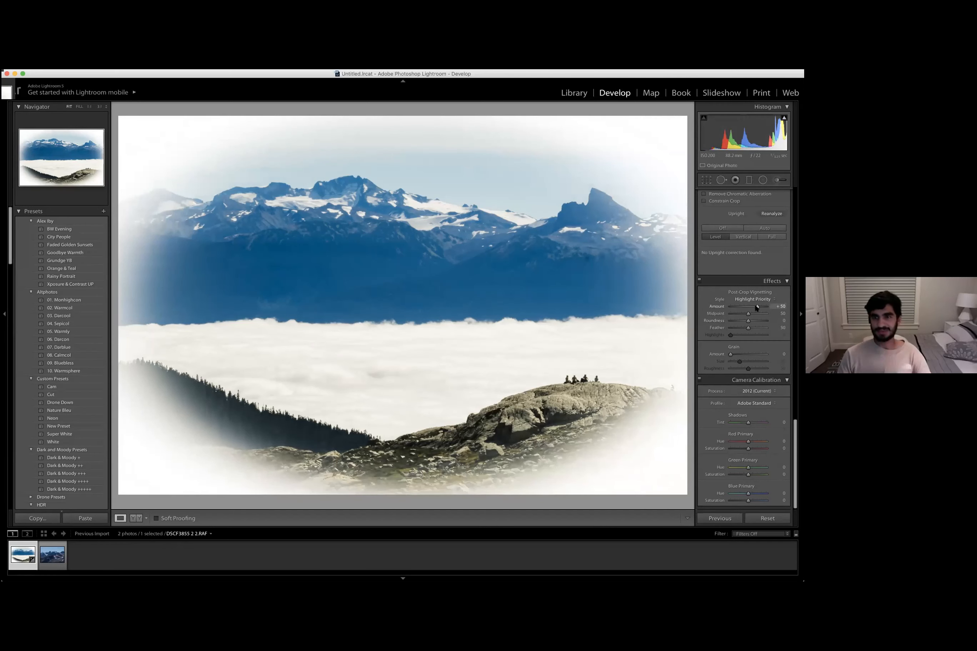
# - Try lighter and darker post-crop vignette amounts, and reset the vignette amount to 0
pyautogui.moveTo(741, 310); pyautogui.dragTo(744, 309)
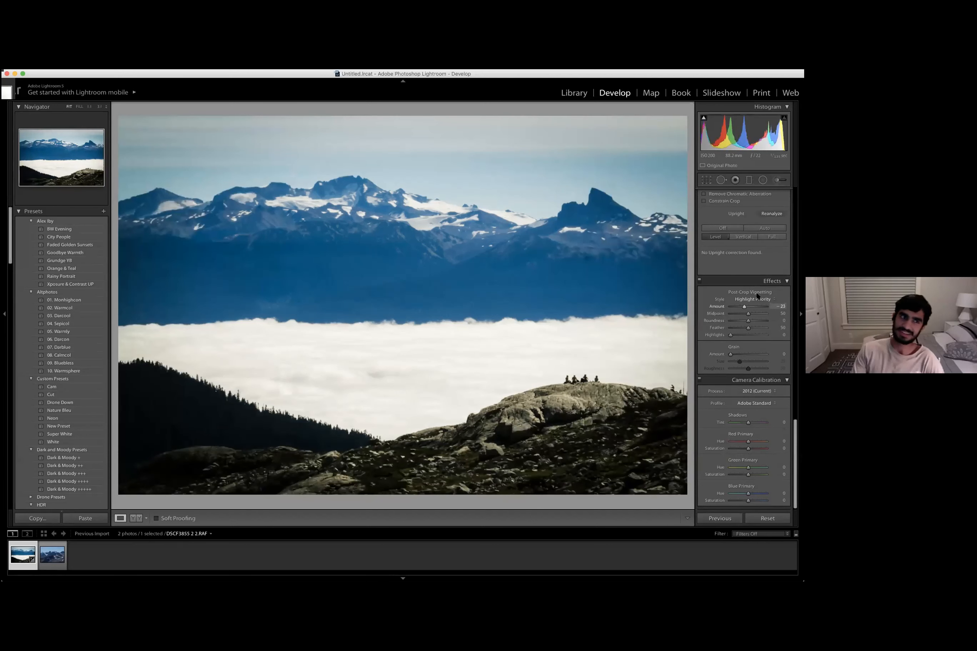
pyautogui.click(740, 307)
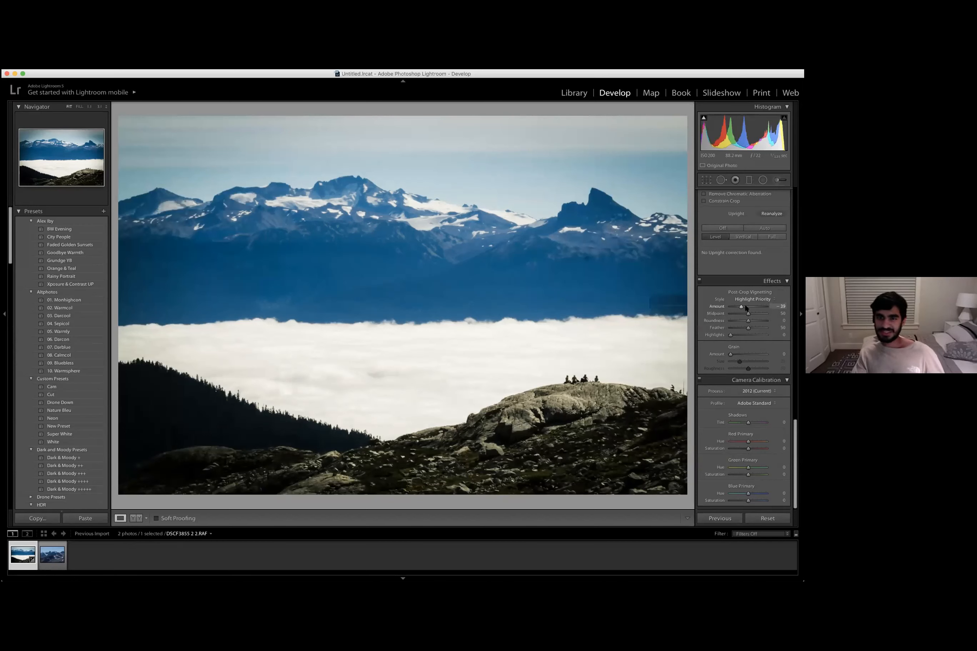
pyautogui.moveTo(746, 308); pyautogui.dragTo(755, 309)
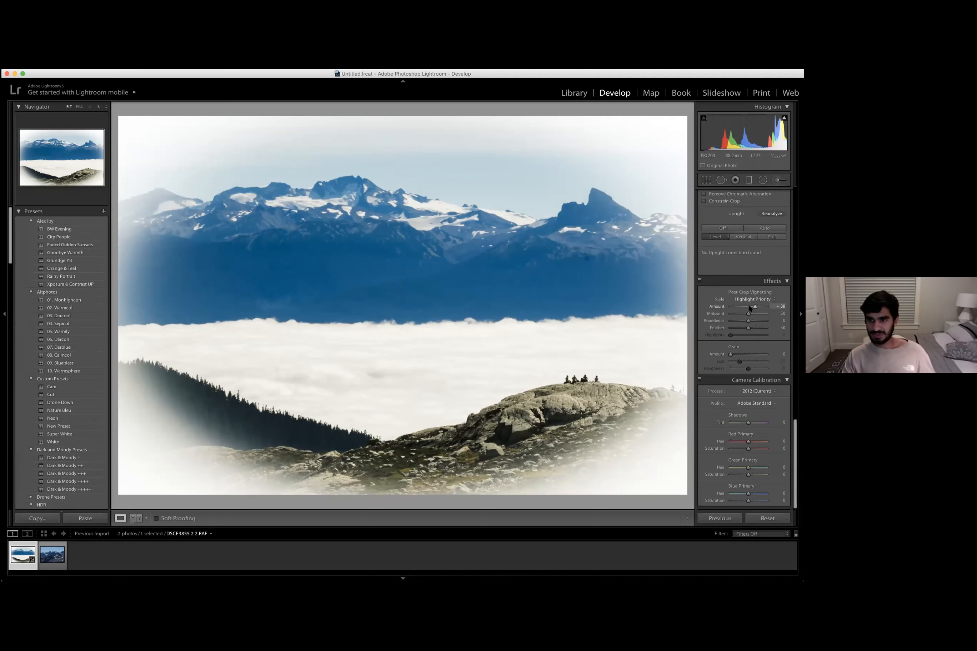
pyautogui.moveTo(750, 308); pyautogui.dragTo(736, 313)
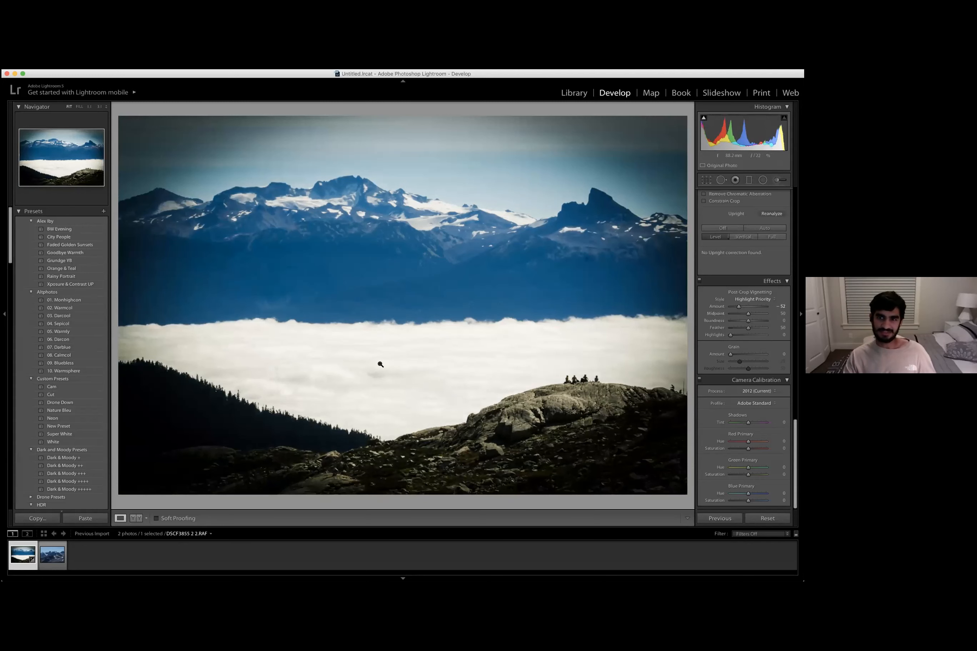
pyautogui.doubleClick(720, 309)
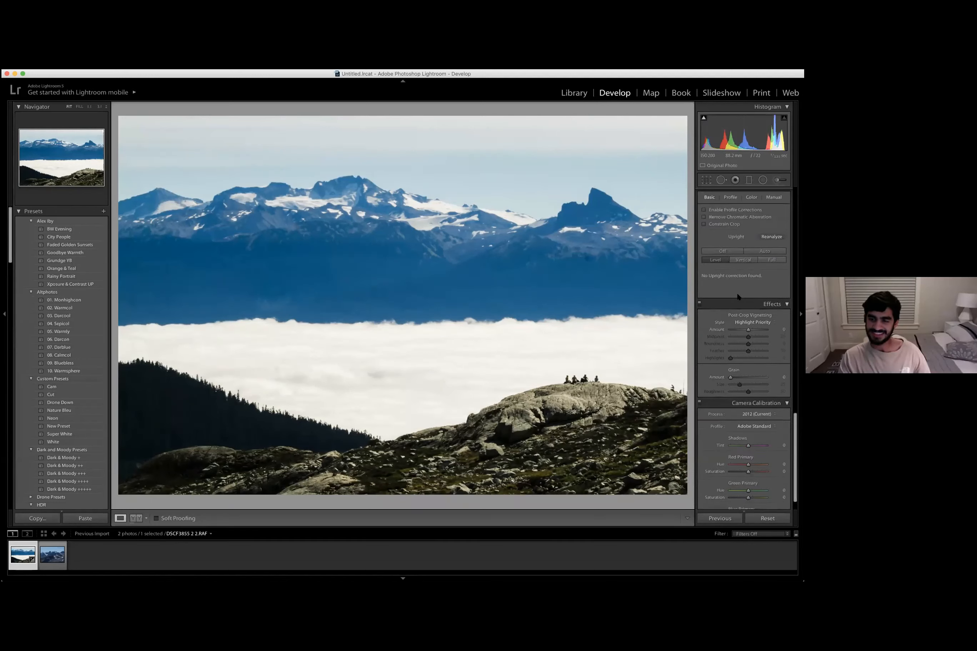
pyautogui.scroll(5, 755, 311)
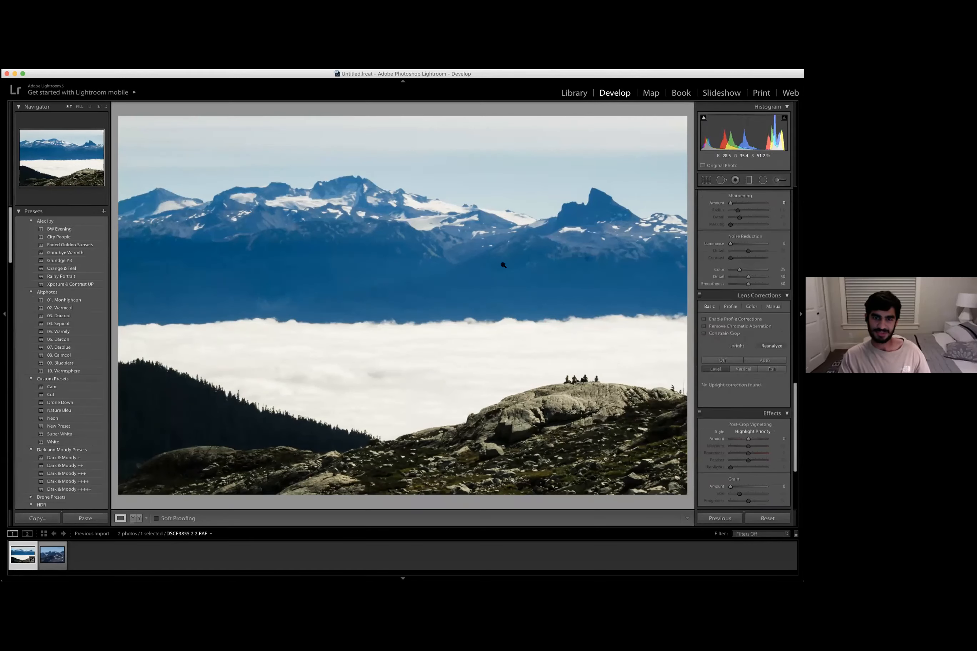
pyautogui.scroll(5, 714, 321)
pyautogui.scroll(10, 714, 321)
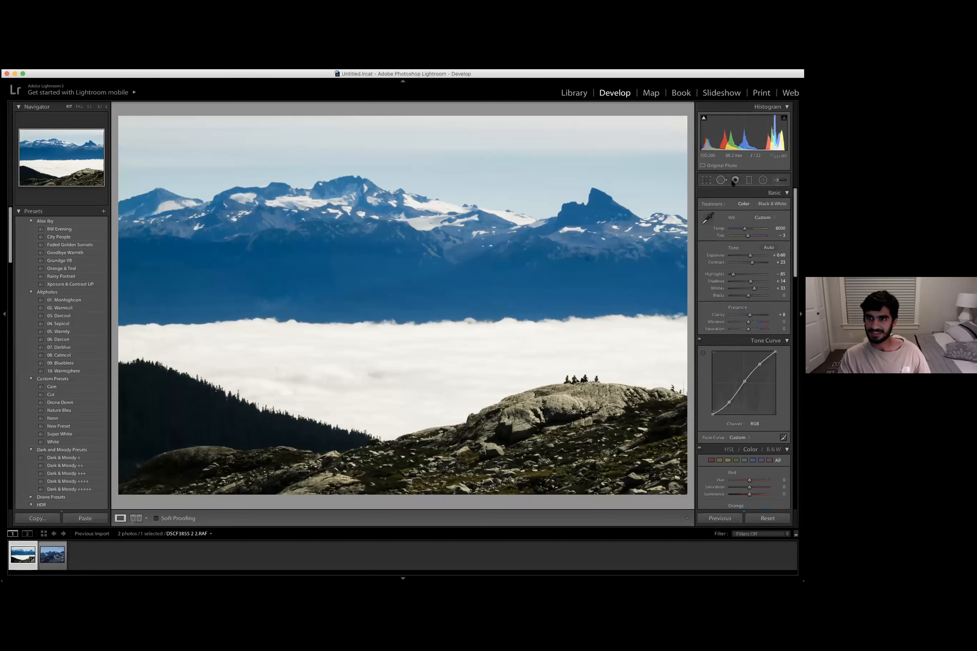
pyautogui.click(707, 181)
pyautogui.click(707, 181)
pyautogui.click(722, 180)
pyautogui.moveTo(398, 193); pyautogui.dragTo(468, 250)
pyautogui.press('super+z')
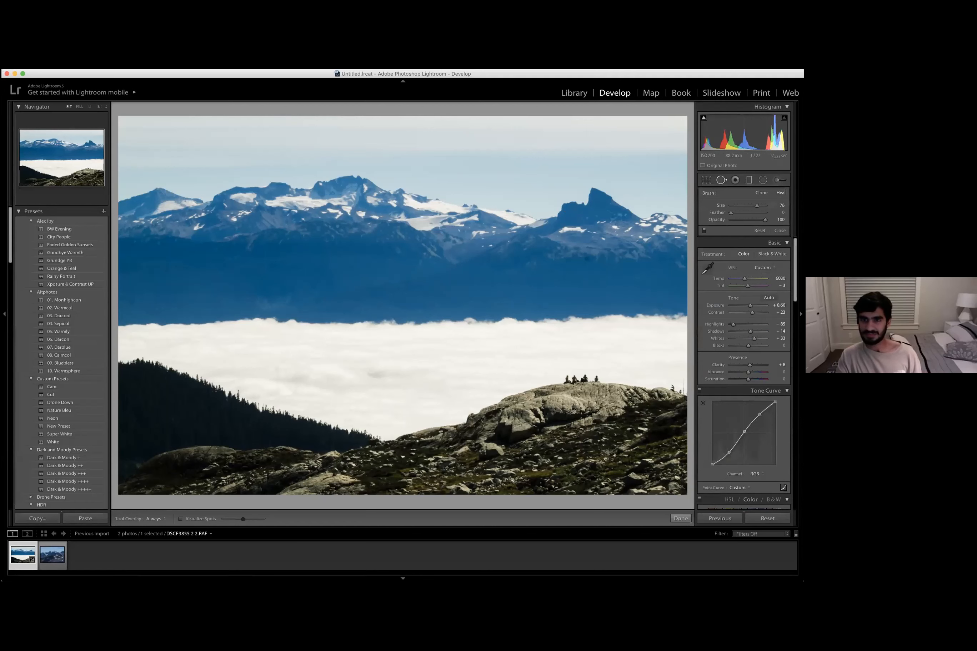
pyautogui.scroll(1, 656, 240)
pyautogui.scroll(-2, 588, 261)
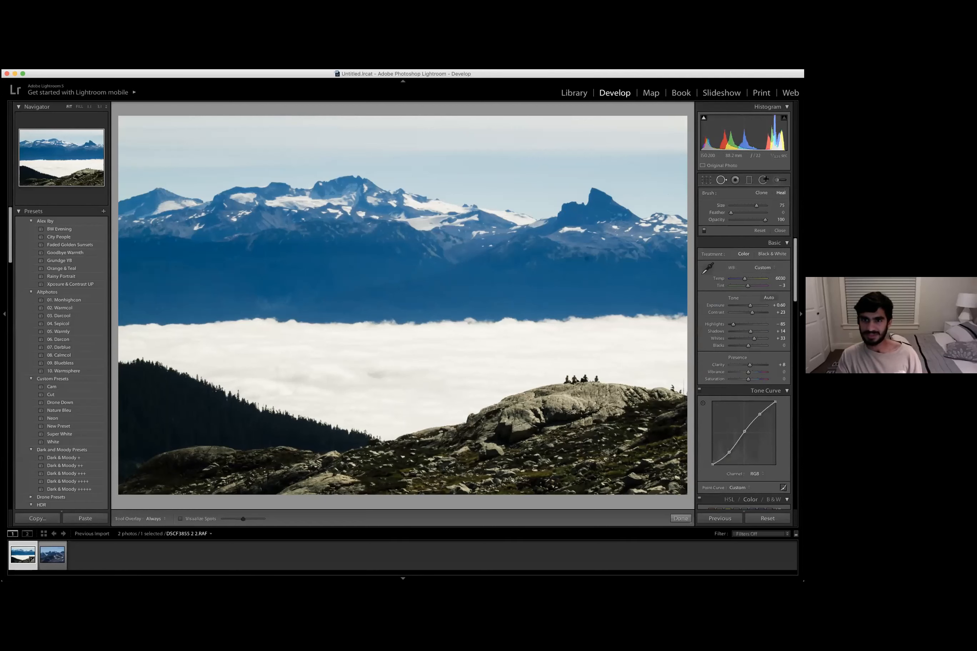
pyautogui.hotkey('shift', 'm')
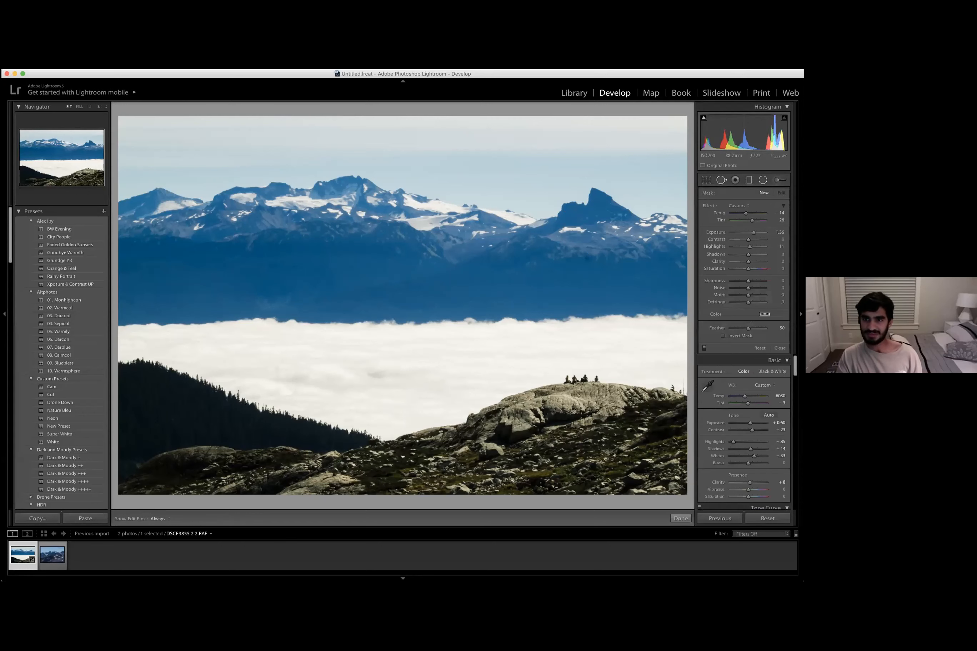
pyautogui.press('q')
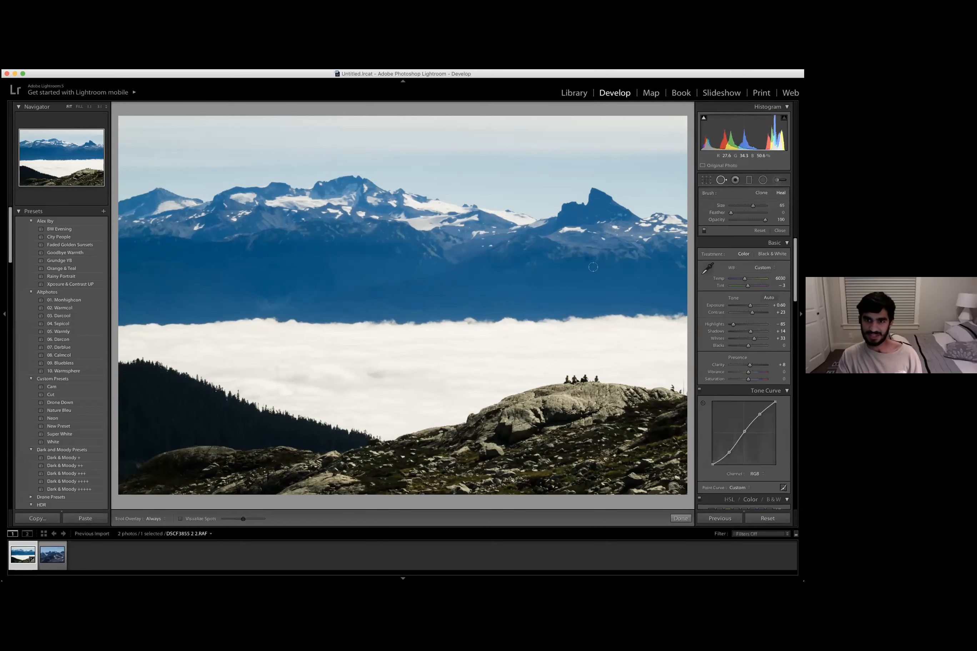
# - Try healing a spot on the distant mountainside with a resized Spot Removal brush
pyautogui.press(']')
pyautogui.press(']')
pyautogui.press('[')
pyautogui.press('[')
pyautogui.press('[')
pyautogui.press('[')
pyautogui.press(']')
pyautogui.press(']')
pyautogui.click(587, 259)
pyautogui.moveTo(606, 259)
pyautogui.mouseDown()
pyautogui.moveTo(599, 277)
pyautogui.moveTo(582, 276)
pyautogui.mouseUp()
pyautogui.press('super+z')
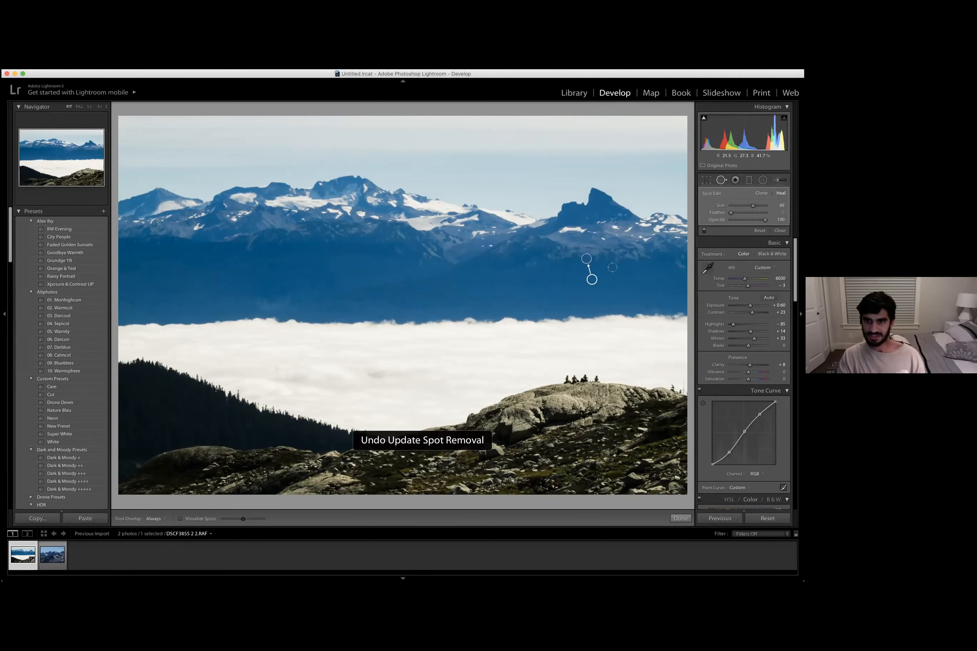
pyautogui.press('super+z')
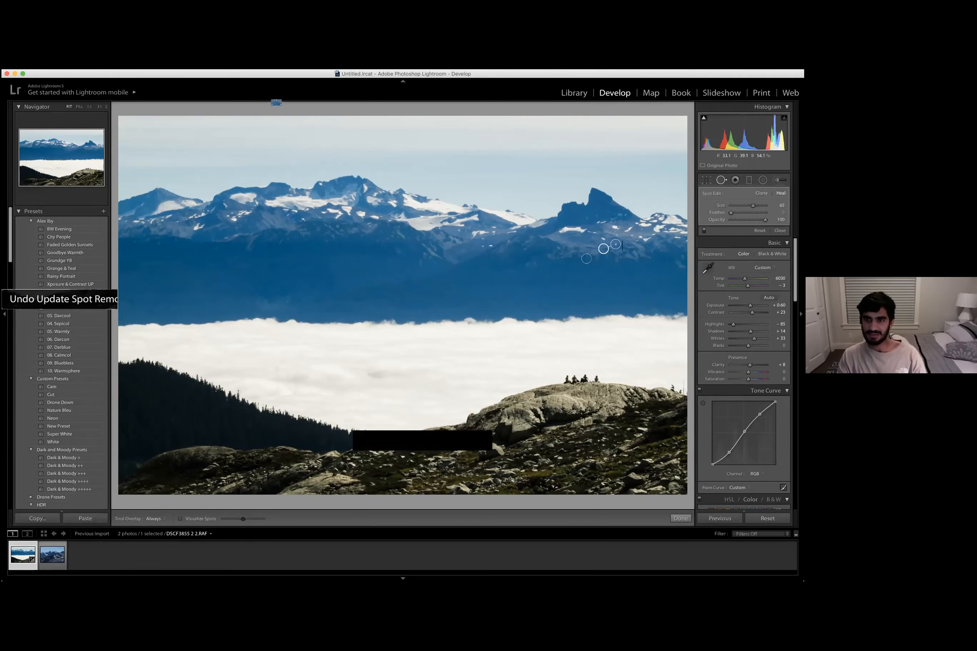
pyautogui.press('super+z')
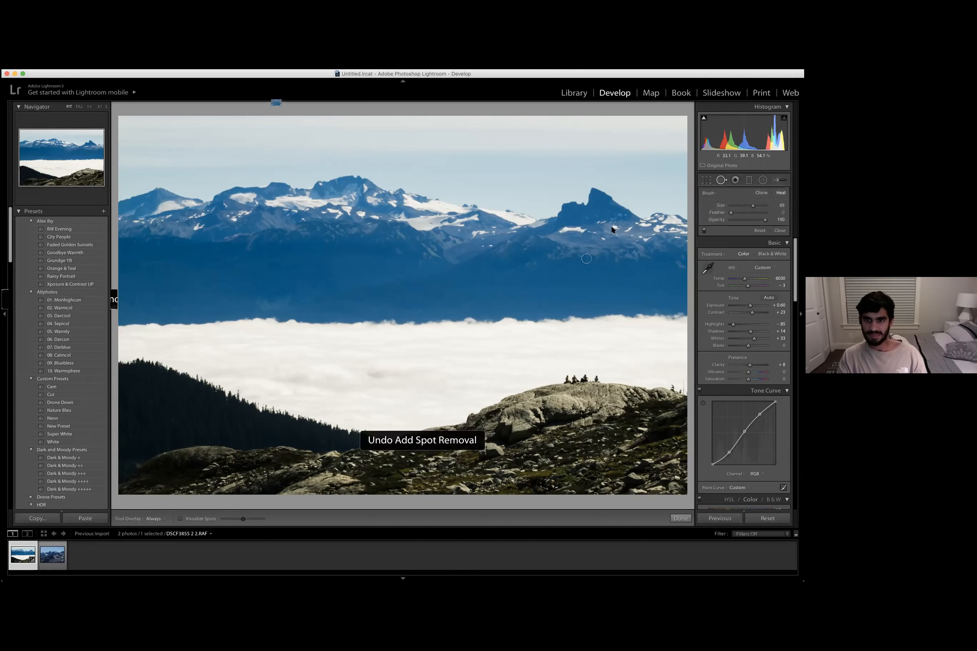
pyautogui.press('super+z')
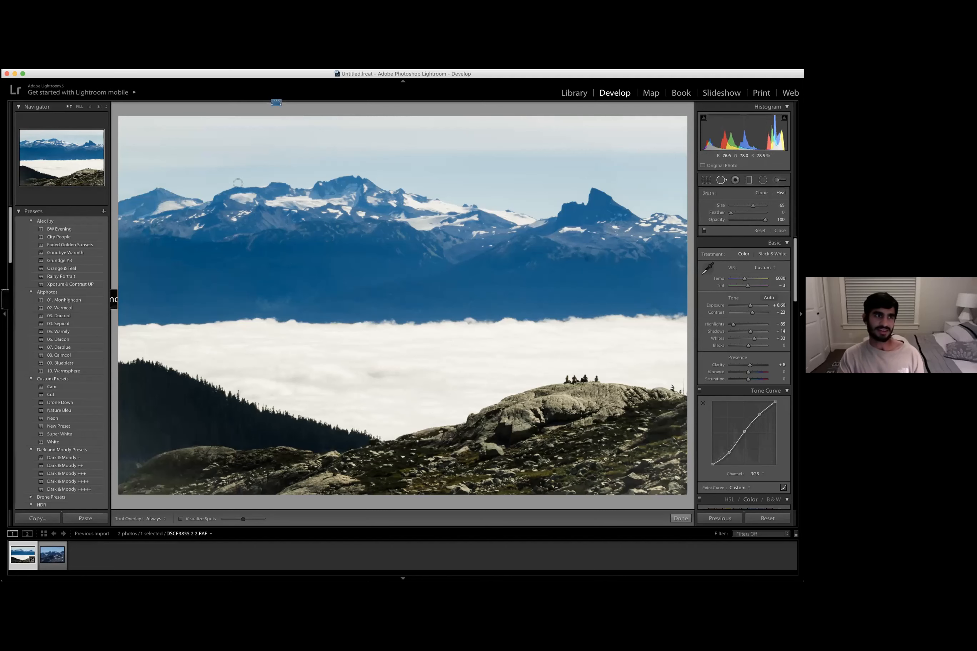
# - Zoom in on the right peak and heal the dark dust spot on the mountainside with Spot Removal
pyautogui.click(89, 136)
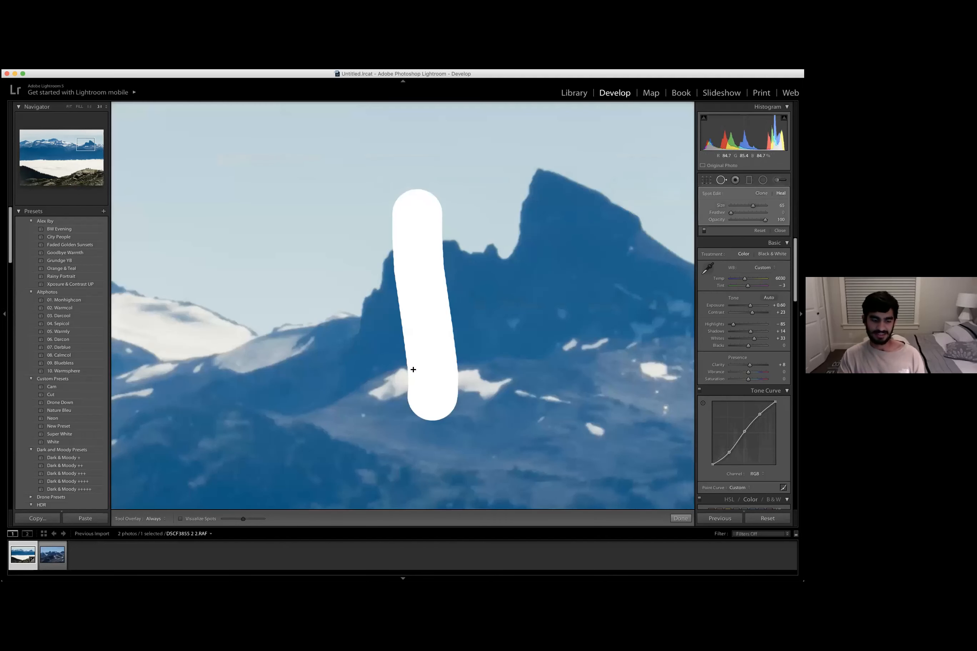
pyautogui.press('super+z')
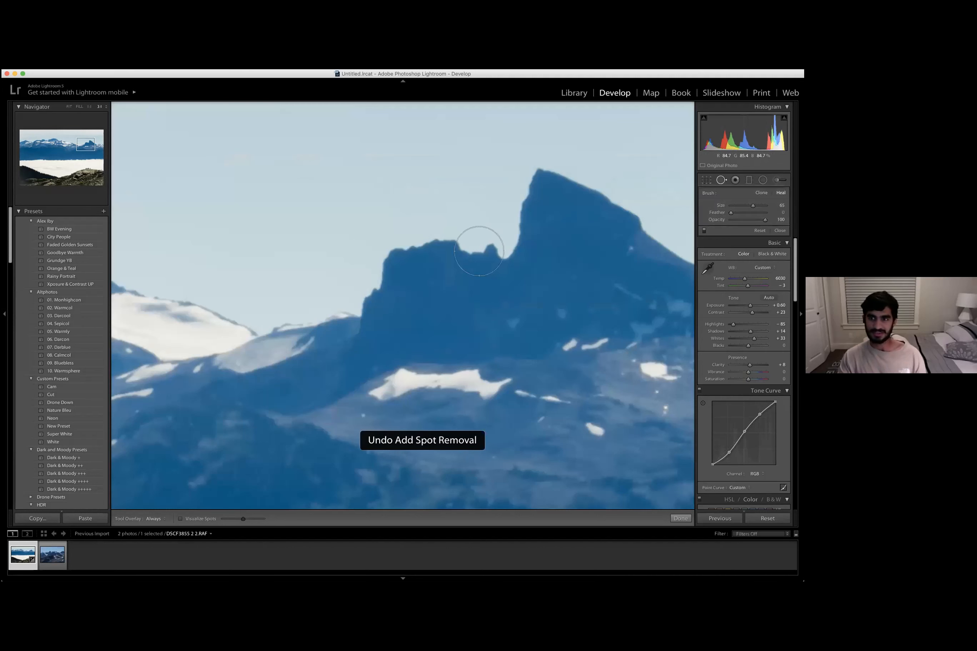
pyautogui.scroll(-3, 529, 311)
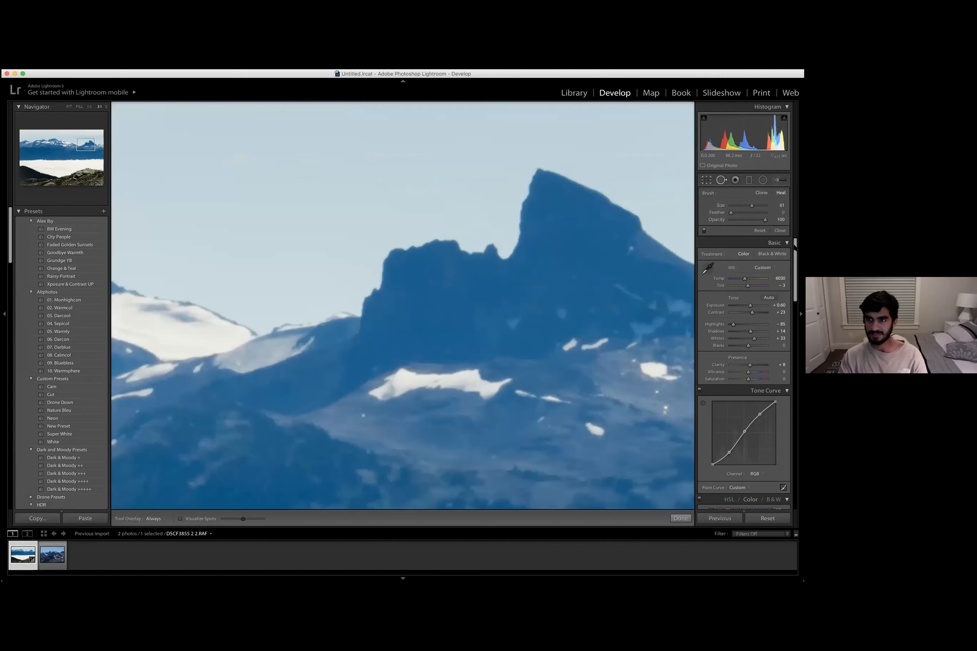
pyautogui.scroll(-3, 794, 269)
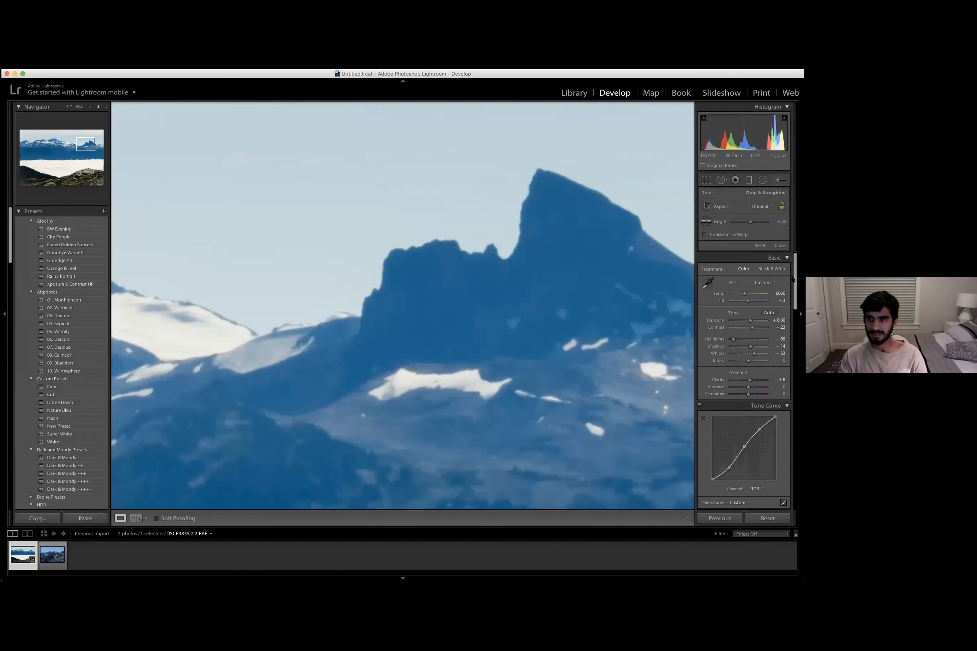
pyautogui.scroll(-3, 793, 279)
pyautogui.scroll(-5, 542, 359)
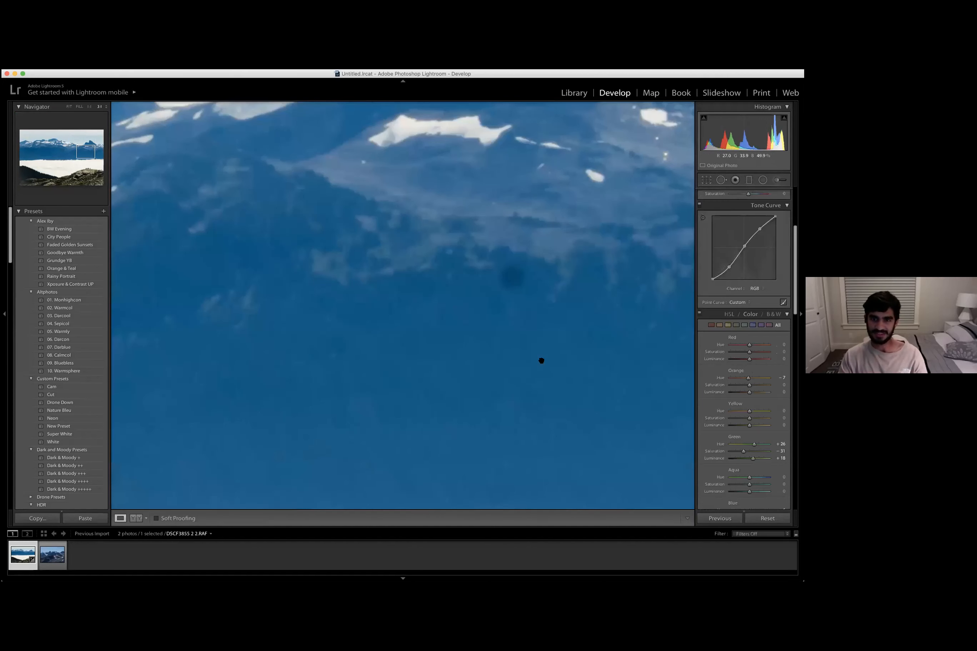
pyautogui.scroll(1, 504, 297)
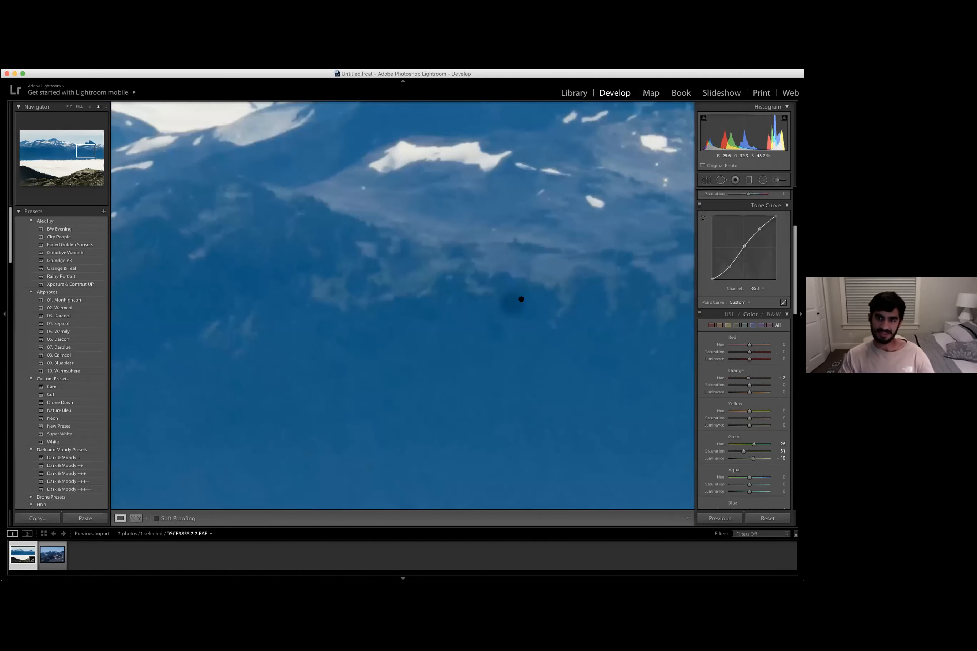
pyautogui.press('q')
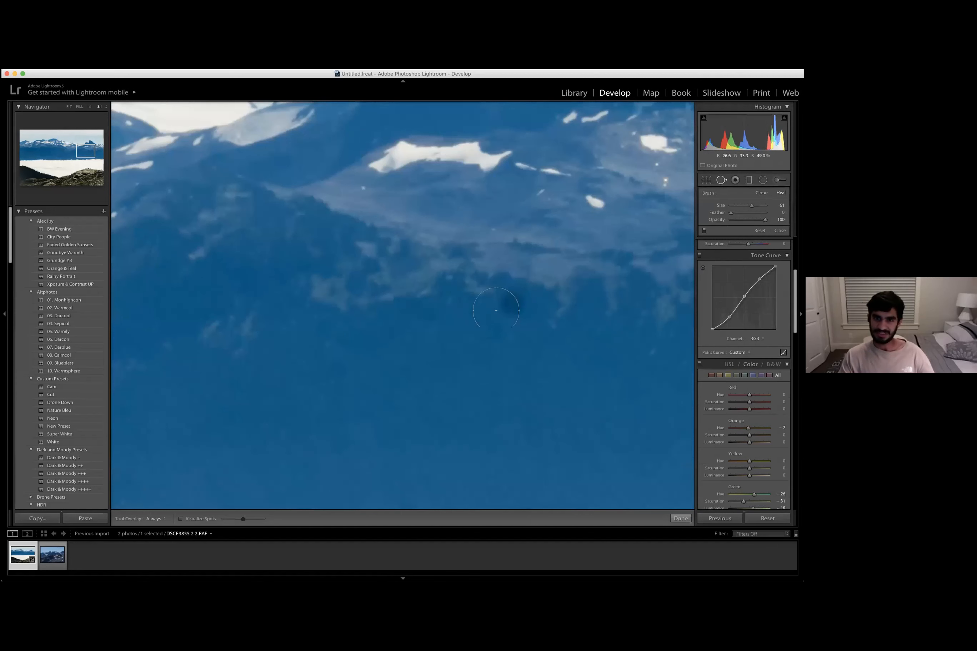
pyautogui.scroll(-3, 555, 343)
pyautogui.scroll(-2, 517, 306)
pyautogui.scroll(3, 514, 305)
pyautogui.click(512, 302)
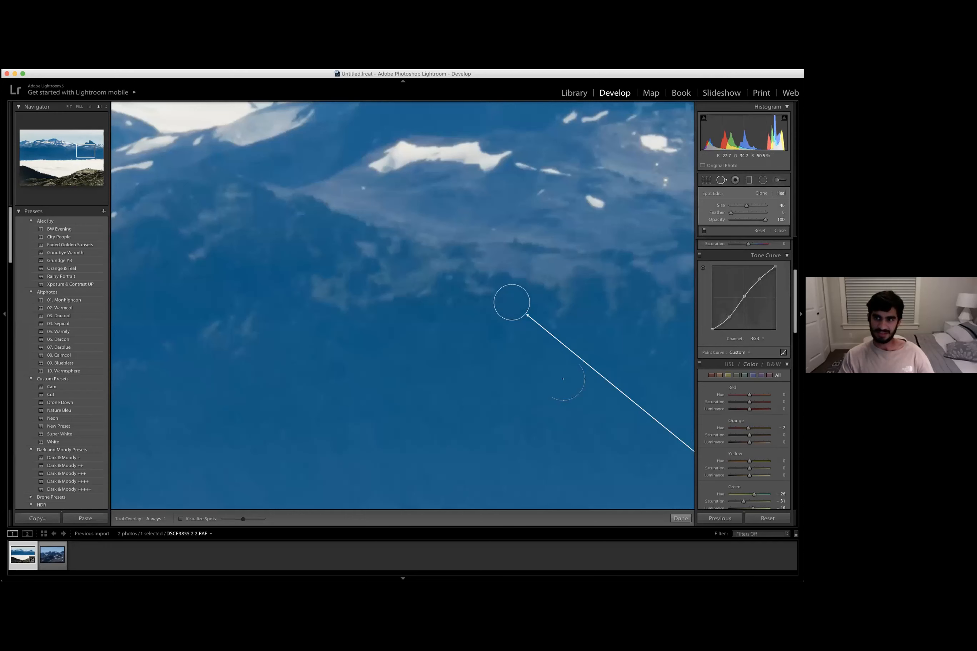
pyautogui.press('space')
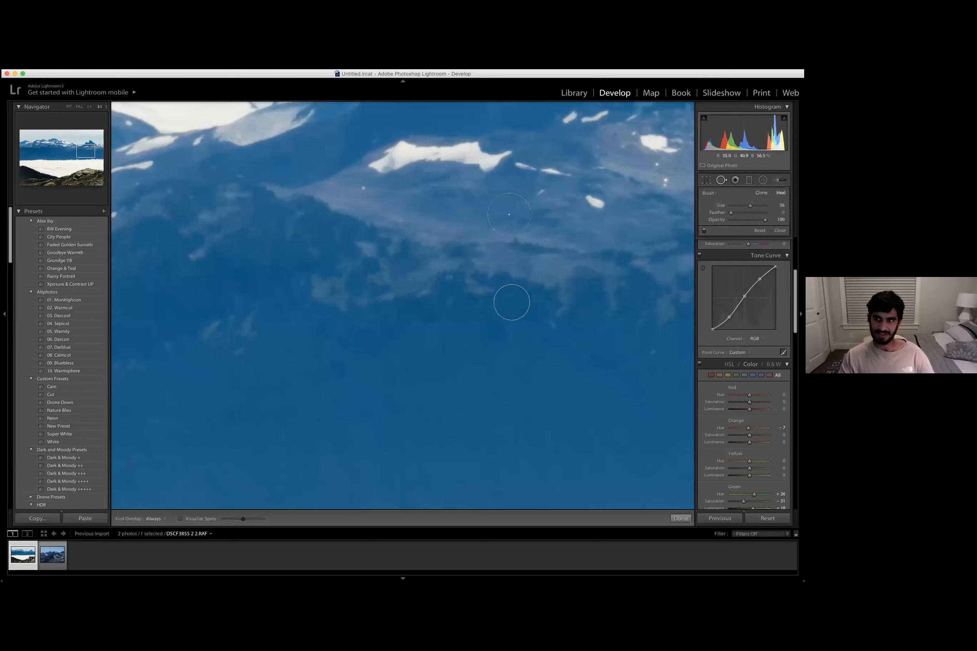
pyautogui.moveTo(507, 212)
pyautogui.mouseDown()
pyautogui.moveTo(444, 230)
pyautogui.moveTo(566, 291)
pyautogui.moveTo(523, 339)
pyautogui.moveTo(335, 438)
pyautogui.mouseUp()
pyautogui.press('q')
pyautogui.moveTo(375, 315); pyautogui.dragTo(357, 331)
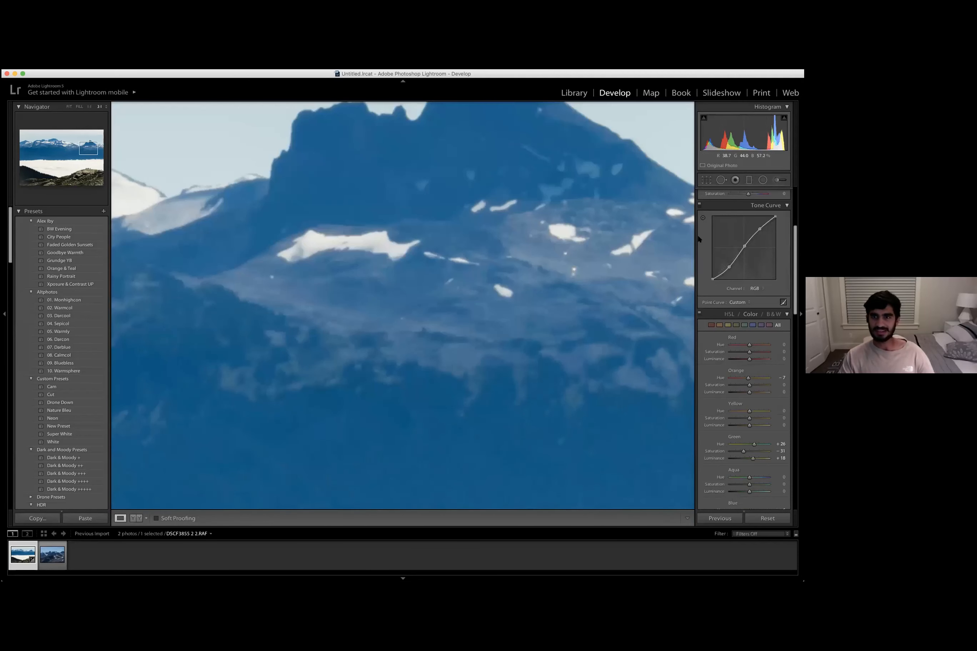
pyautogui.scroll(2, 699, 239)
pyautogui.scroll(1, 728, 341)
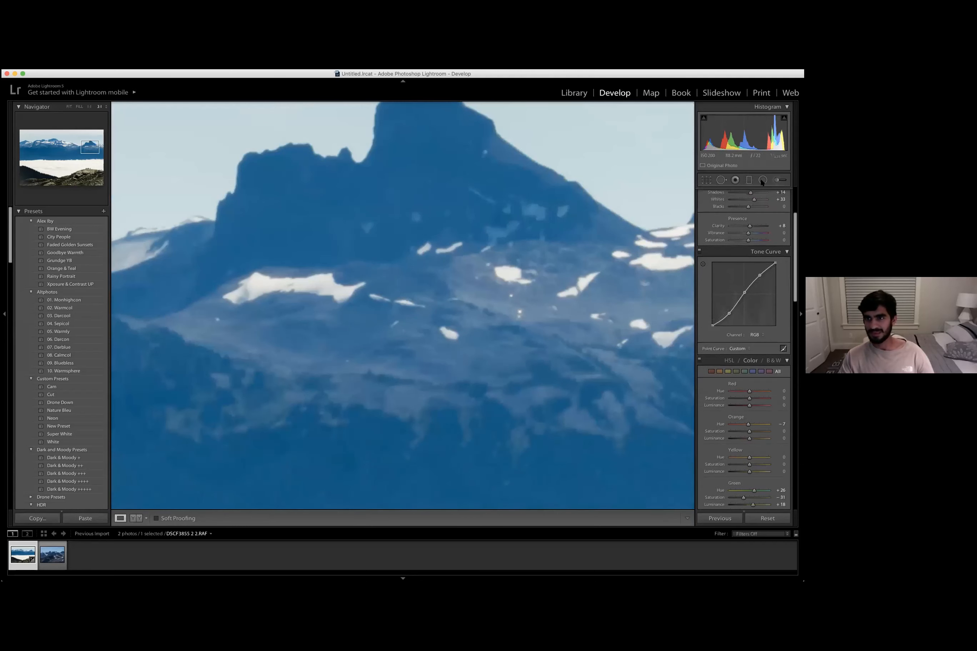
pyautogui.scroll(5, 733, 428)
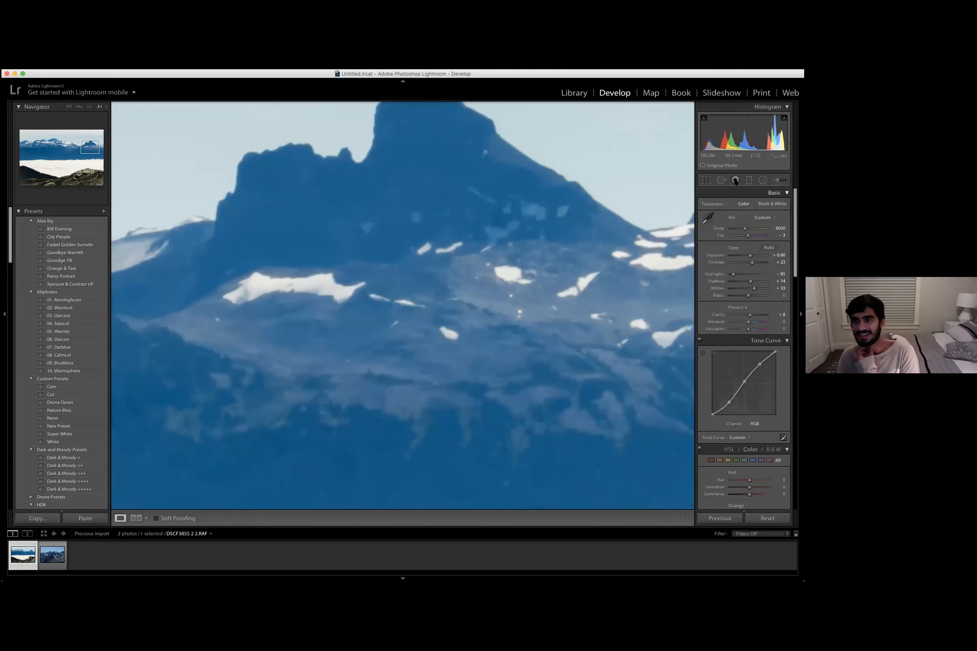
pyautogui.click(762, 181)
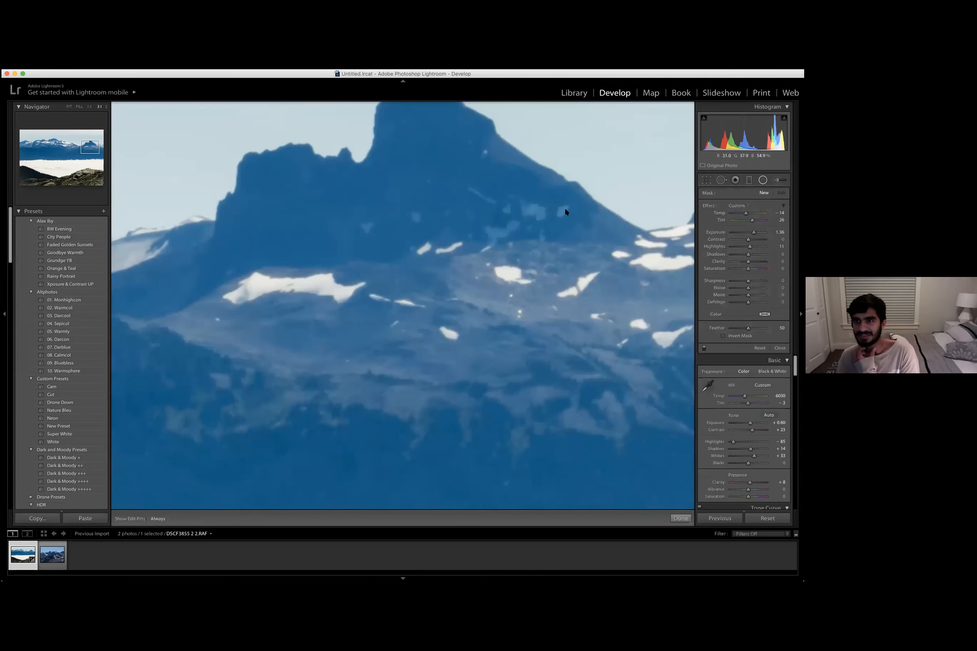
pyautogui.click(735, 181)
pyautogui.click(733, 181)
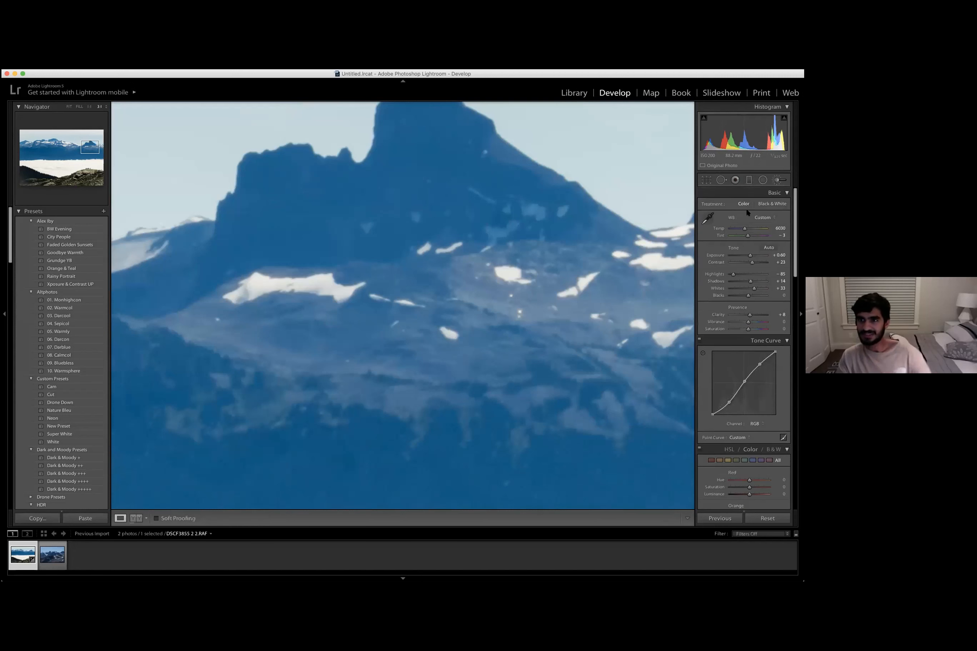
# - Select the Adjustment Brush, resize it, and paint a mask over the dark forested hillside and rocks at lower left
pyautogui.click(778, 180)
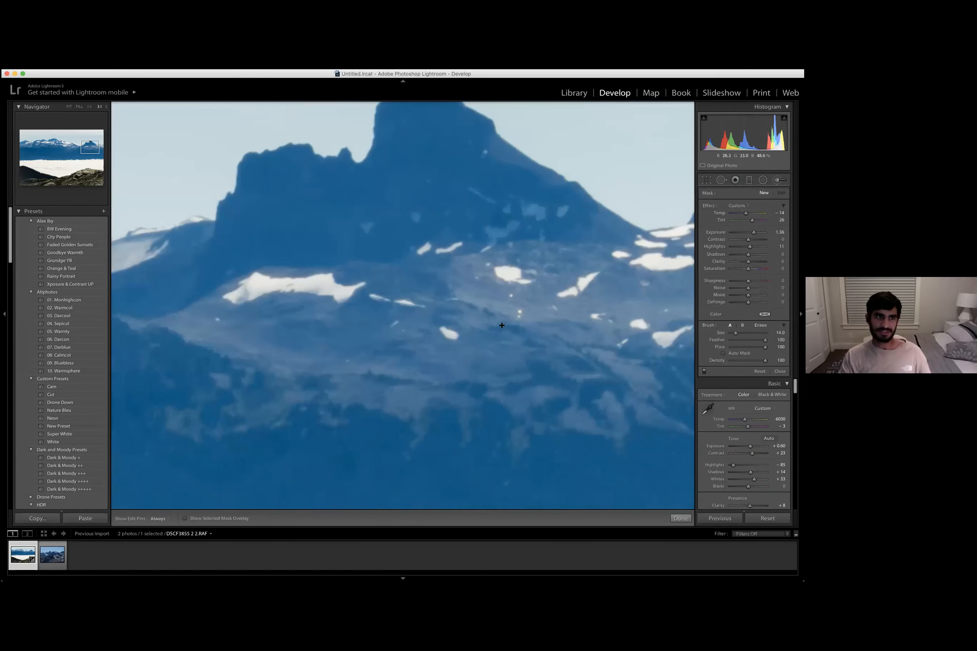
pyautogui.moveTo(502, 326); pyautogui.dragTo(743, 202)
pyautogui.press('z')
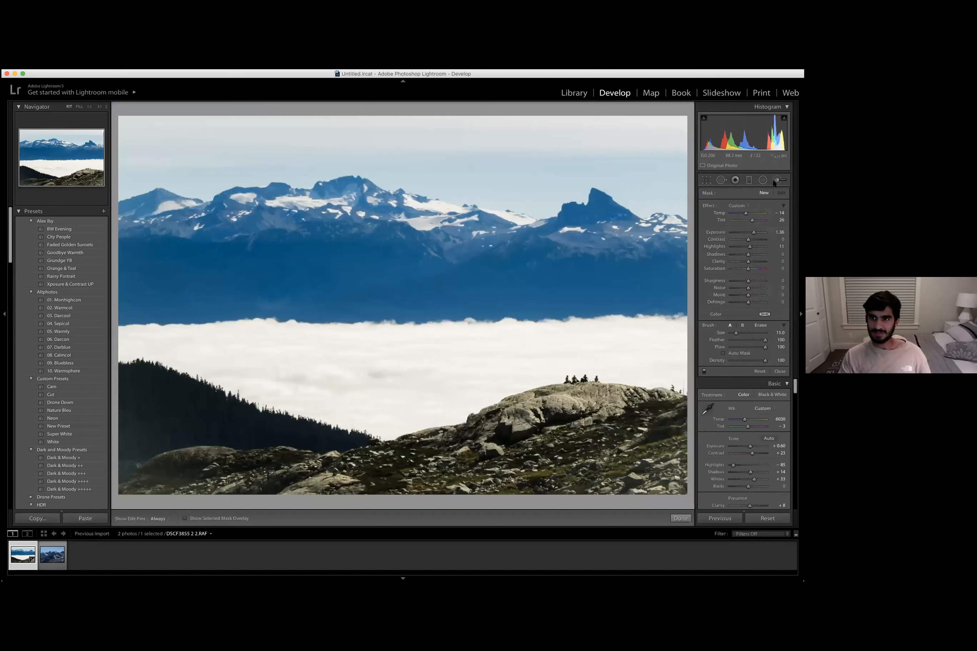
pyautogui.press(']')
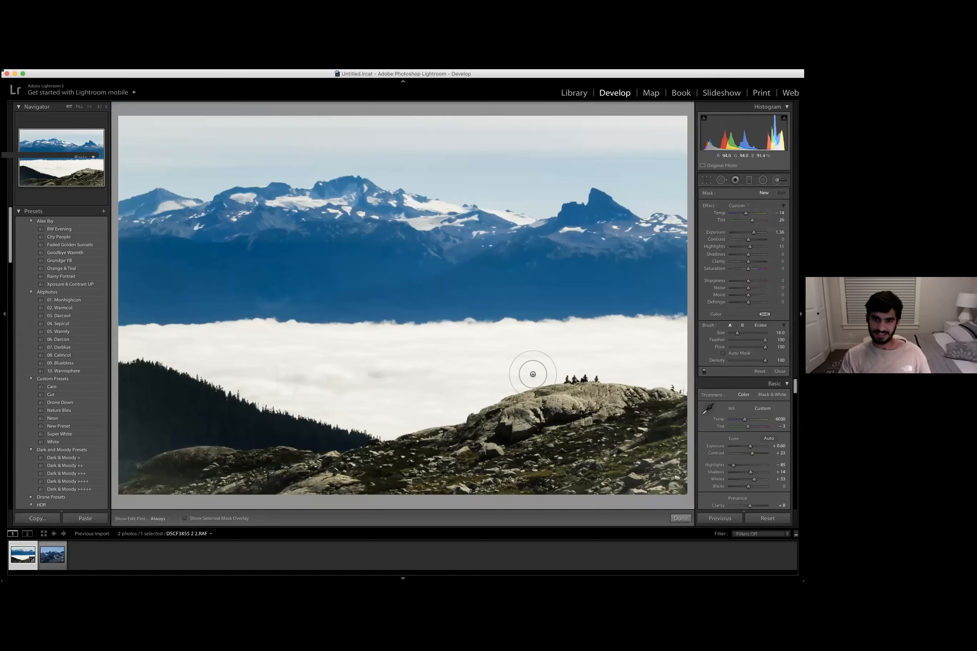
pyautogui.press(']')
pyautogui.press(']')
pyautogui.press('[')
pyautogui.press('[')
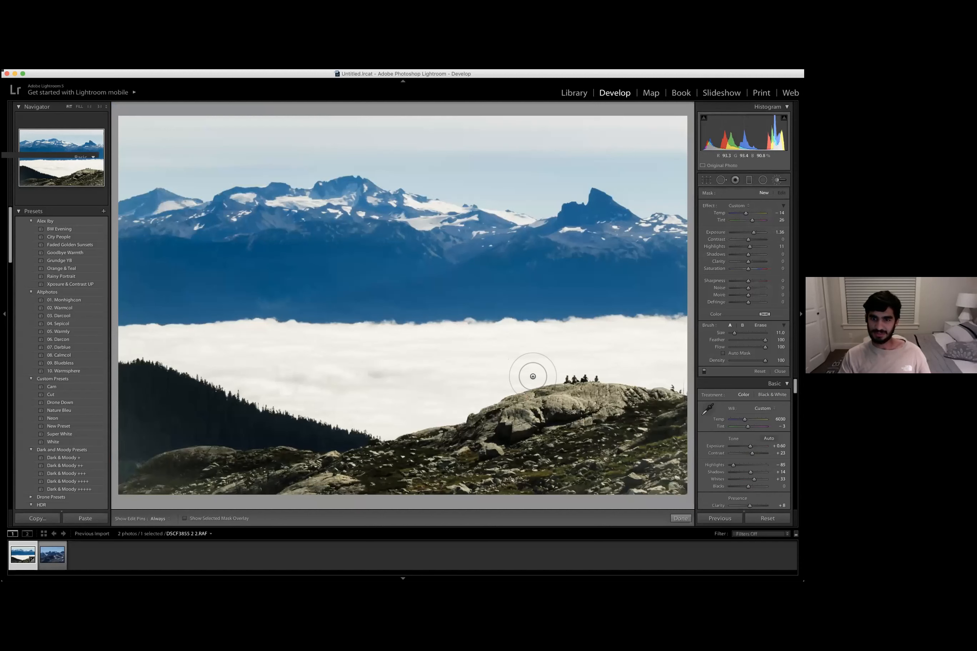
pyautogui.moveTo(131, 381)
pyautogui.mouseDown()
pyautogui.moveTo(264, 432)
pyautogui.moveTo(338, 438)
pyautogui.mouseUp()
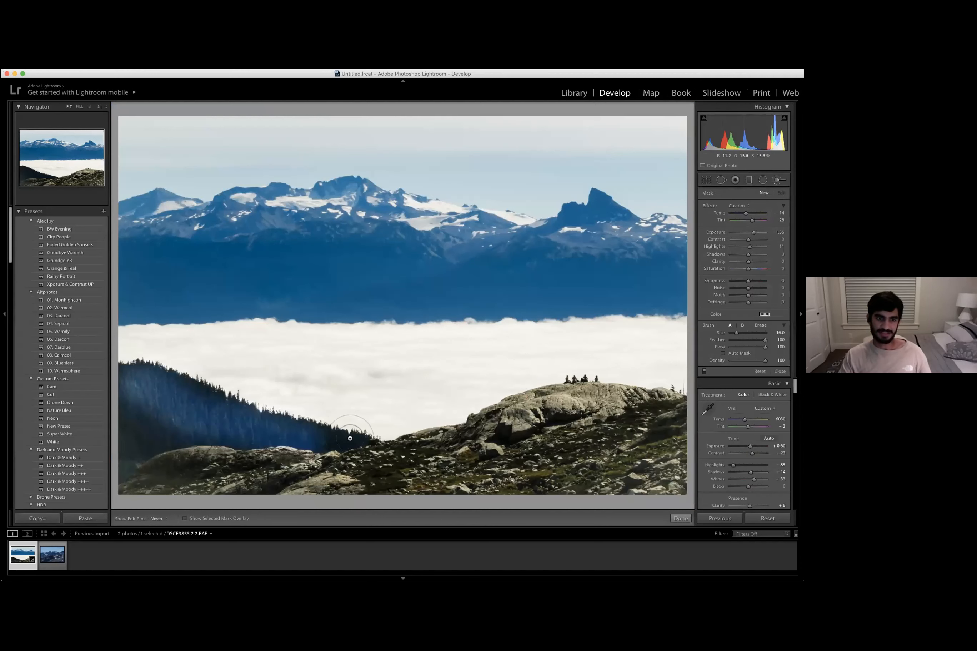
pyautogui.moveTo(118, 469)
pyautogui.mouseDown()
pyautogui.moveTo(125, 380)
pyautogui.moveTo(161, 380)
pyautogui.moveTo(356, 435)
pyautogui.mouseUp()
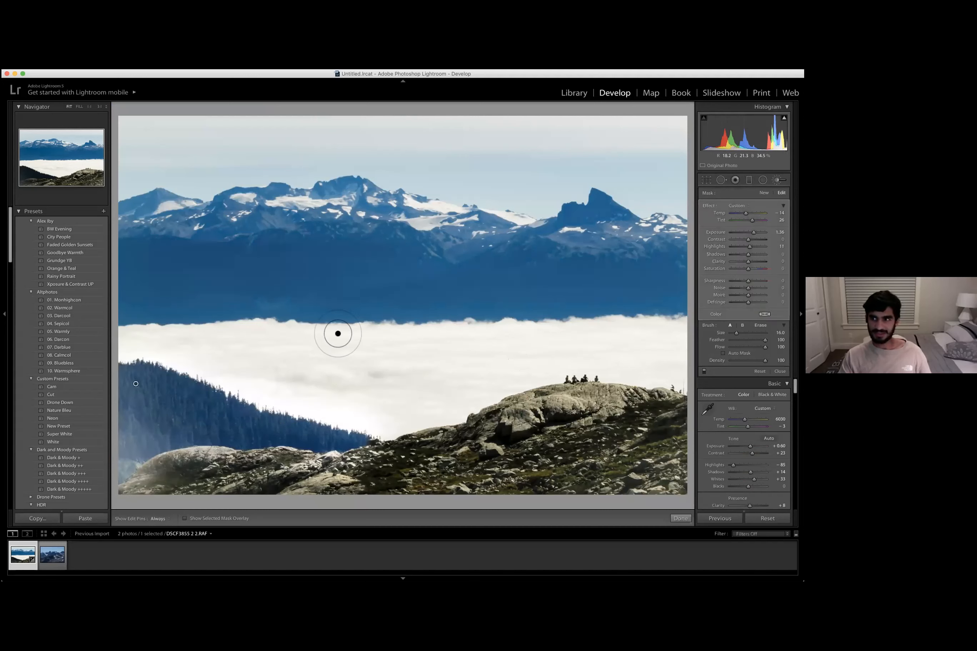
# - Set the brushed area's exposure to 0.41 and adjust its contrast
pyautogui.doubleClick(722, 232)
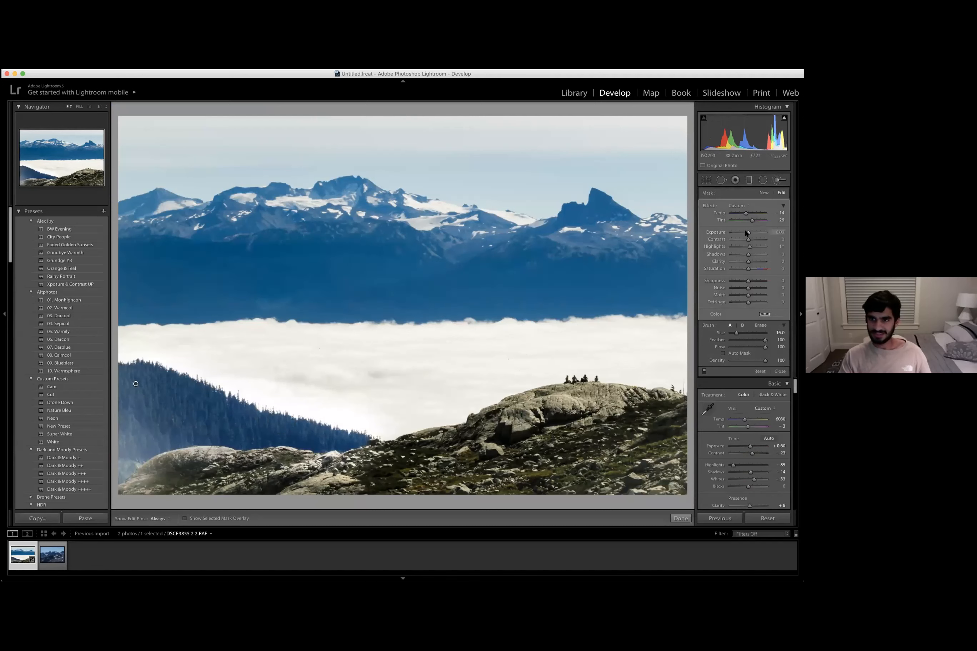
pyautogui.moveTo(748, 233); pyautogui.dragTo(750, 233)
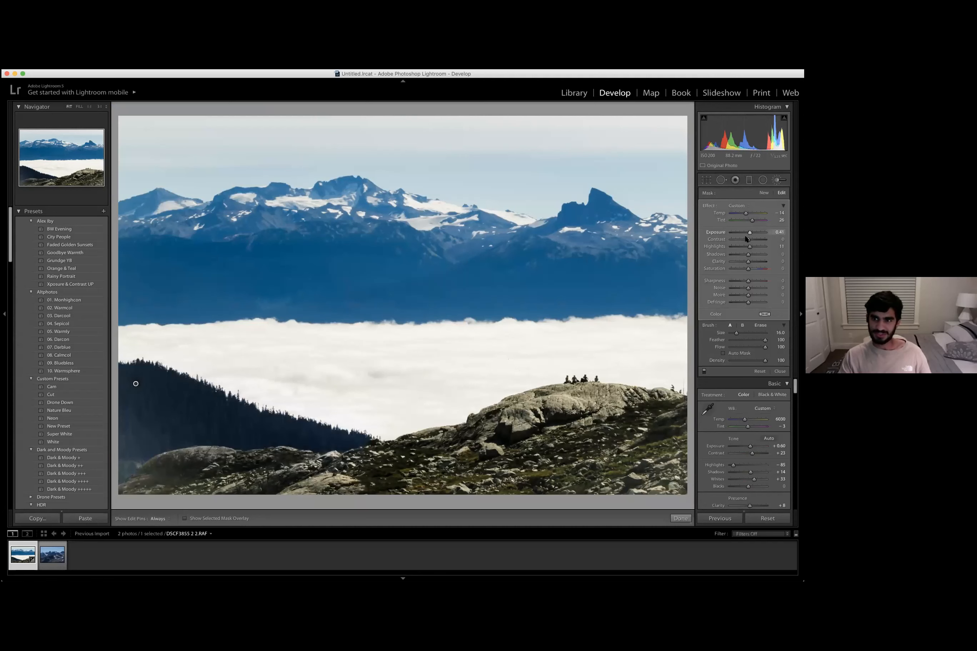
pyautogui.moveTo(747, 239); pyautogui.dragTo(743, 246)
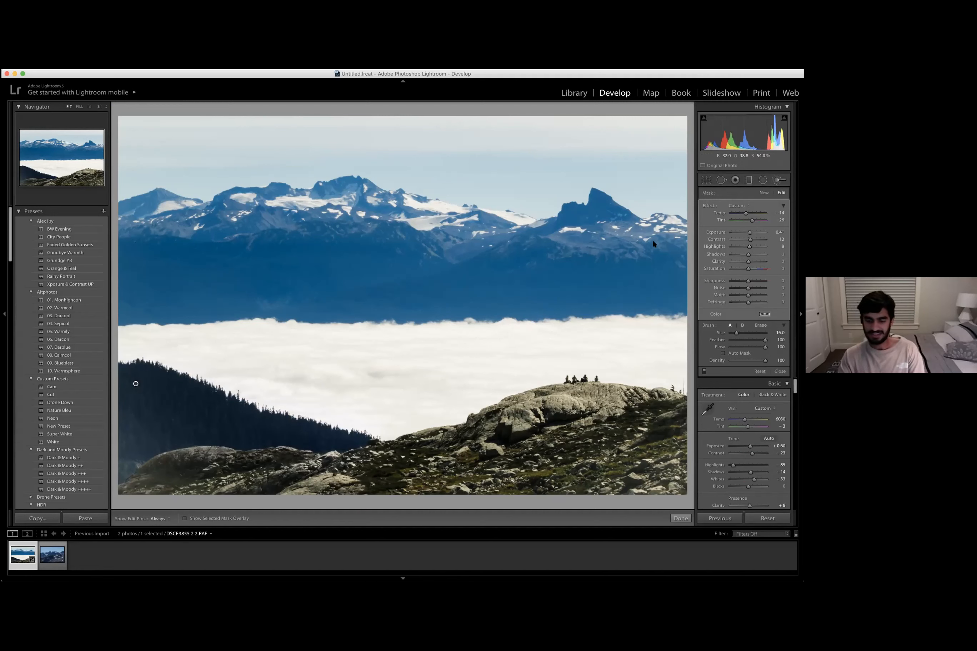
# - Draw a graduated filter from the top of the sky down to the mountain peaks and reposition it
pyautogui.click(749, 180)
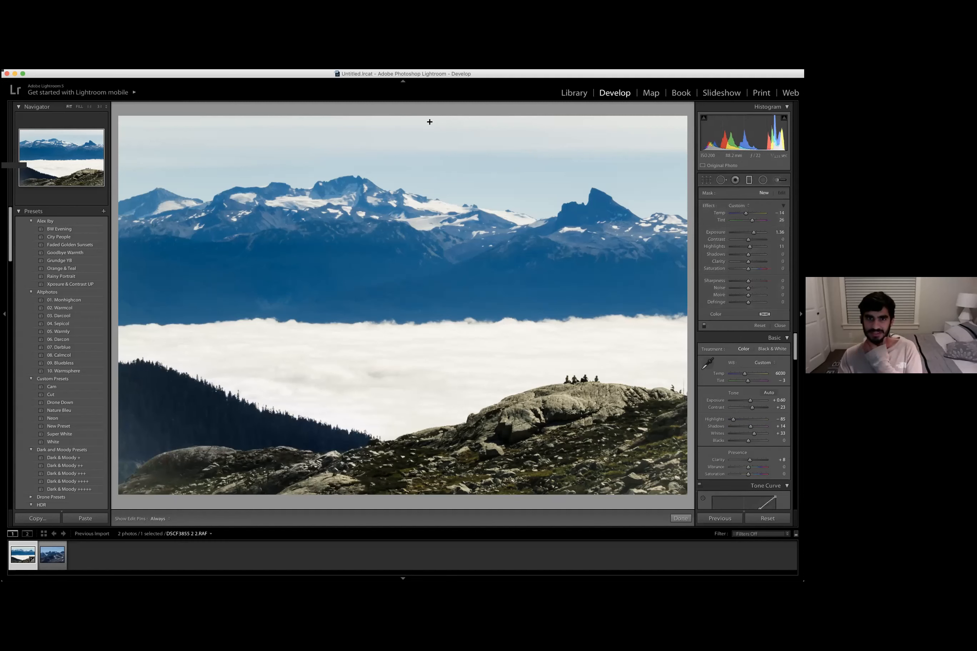
pyautogui.moveTo(410, 110); pyautogui.dragTo(416, 249)
pyautogui.moveTo(416, 179); pyautogui.dragTo(409, 183)
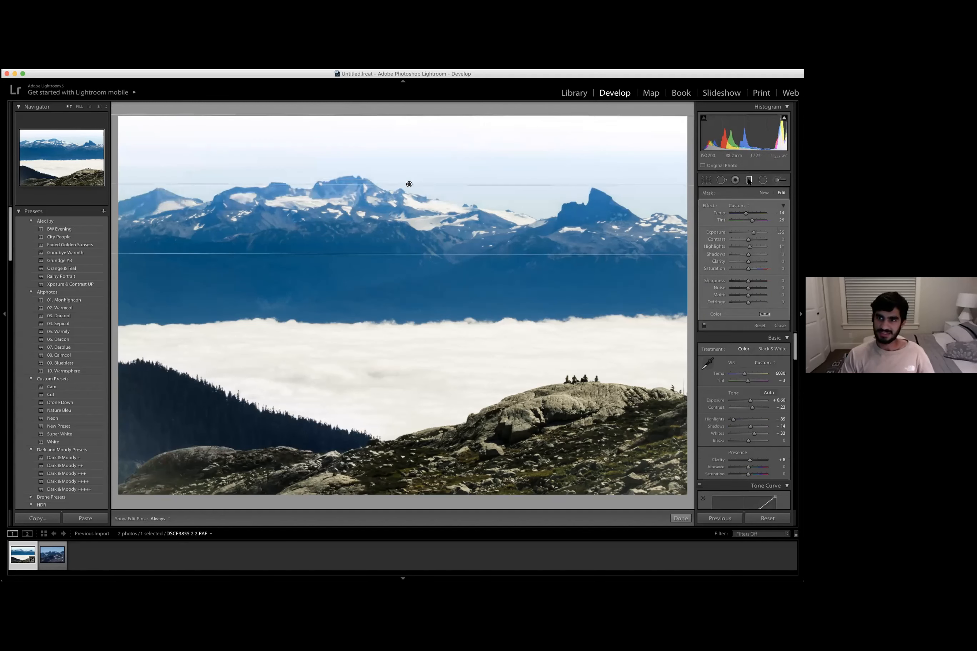
pyautogui.moveTo(409, 184); pyautogui.dragTo(399, 160)
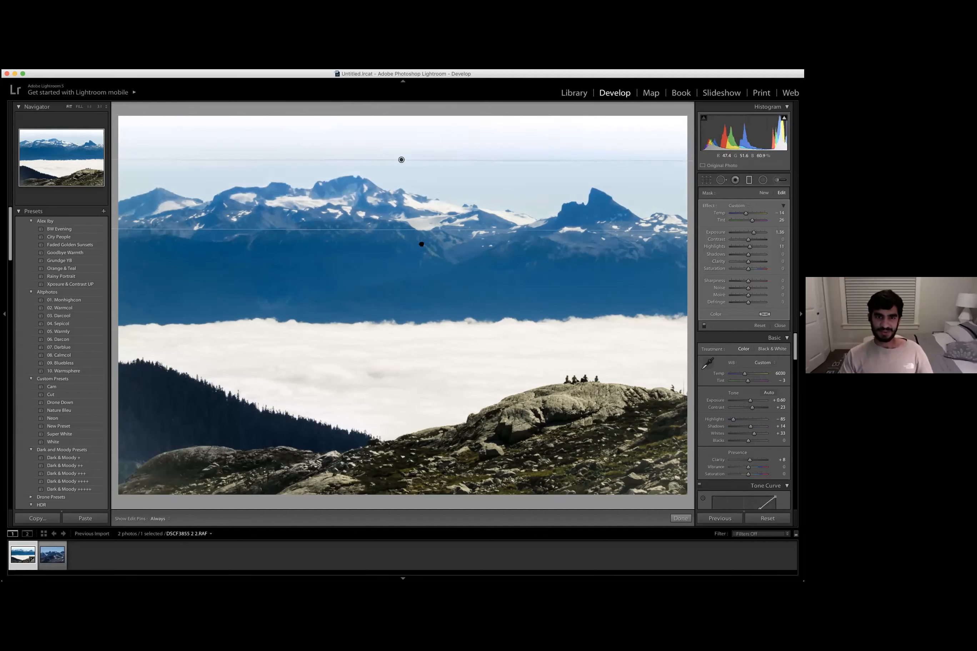
pyautogui.moveTo(422, 245); pyautogui.dragTo(421, 241)
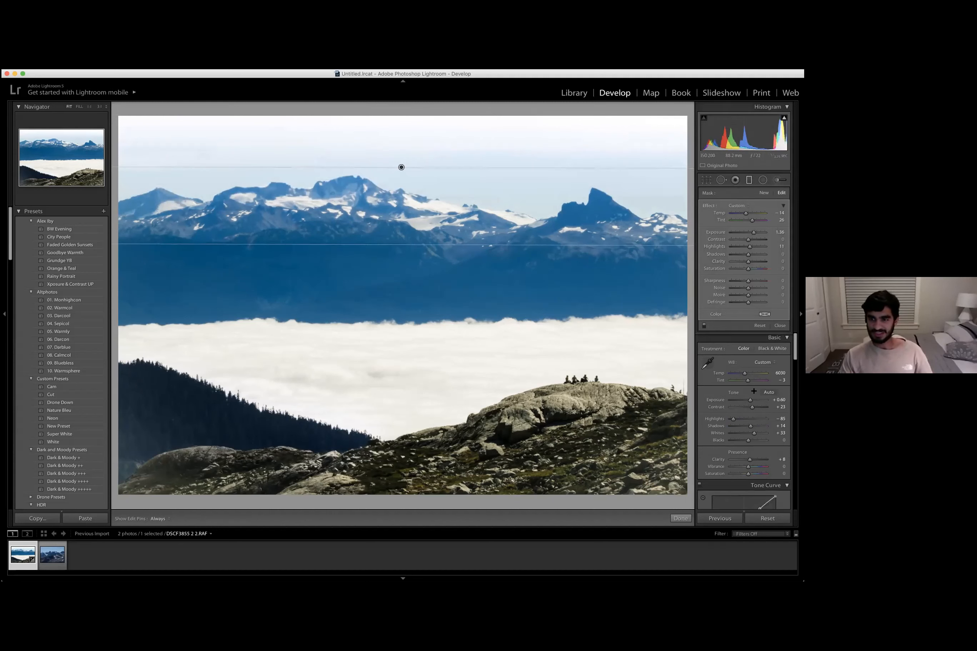
pyautogui.scroll(-3, 736, 404)
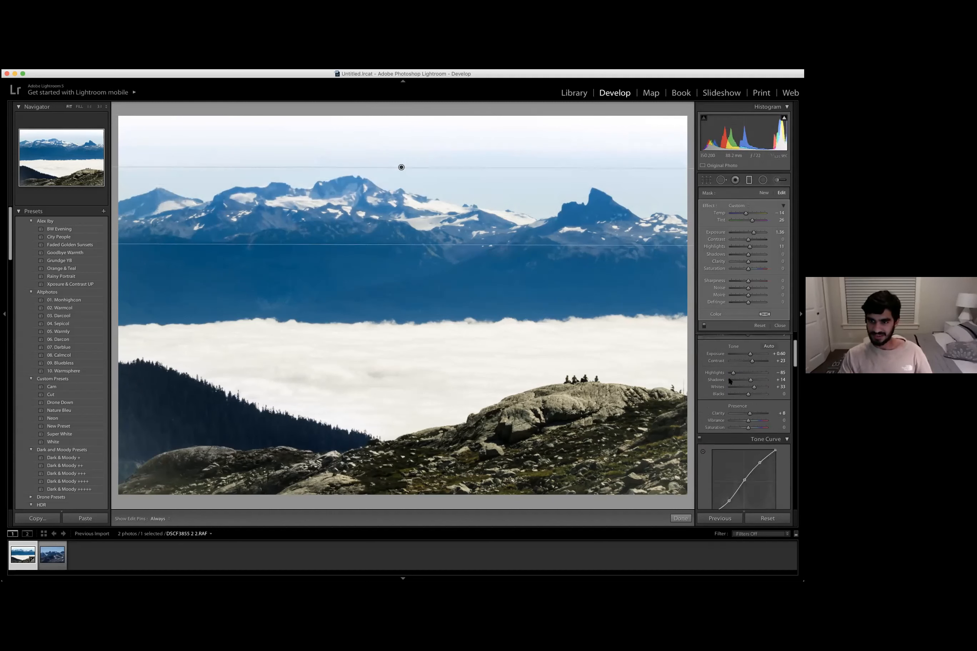
pyautogui.scroll(1, 726, 378)
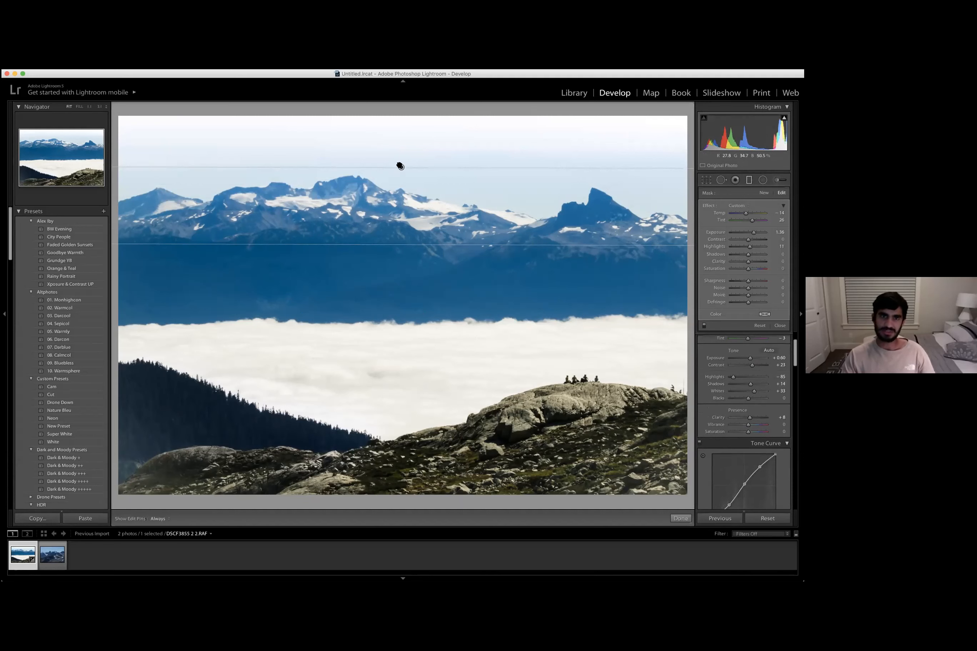
pyautogui.moveTo(401, 168); pyautogui.dragTo(400, 174)
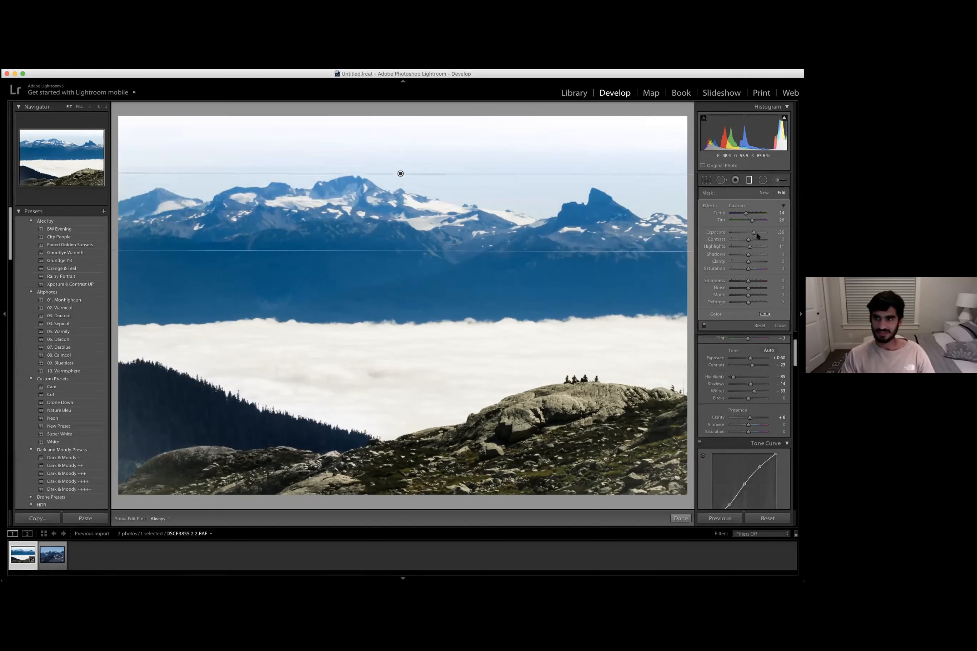
# - Lower the graduated filter's exposure and close the filter tool
pyautogui.moveTo(736, 234); pyautogui.dragTo(745, 234)
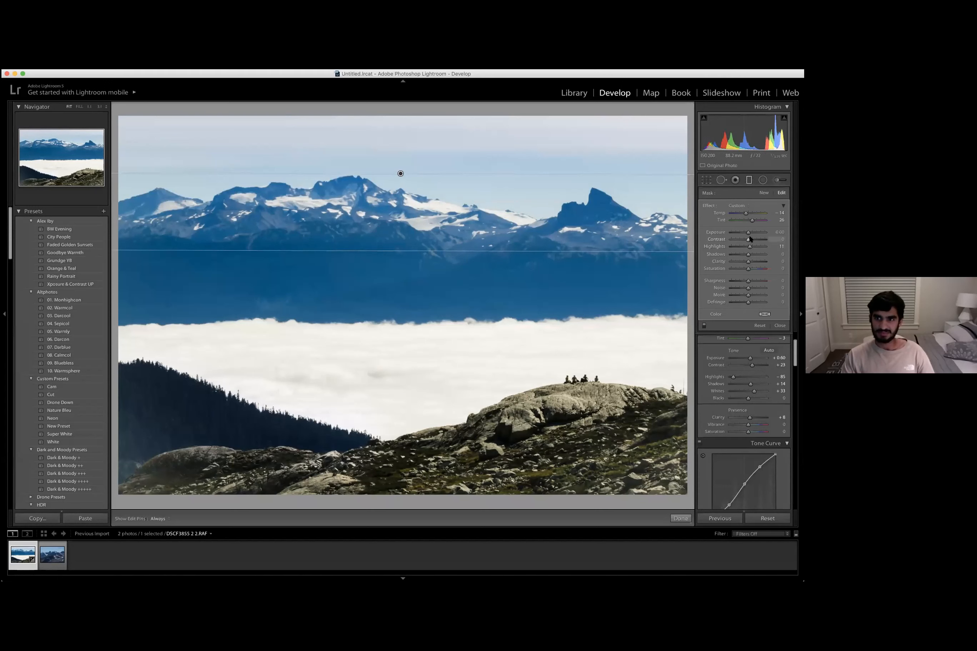
pyautogui.click(547, 214)
pyautogui.press('m')
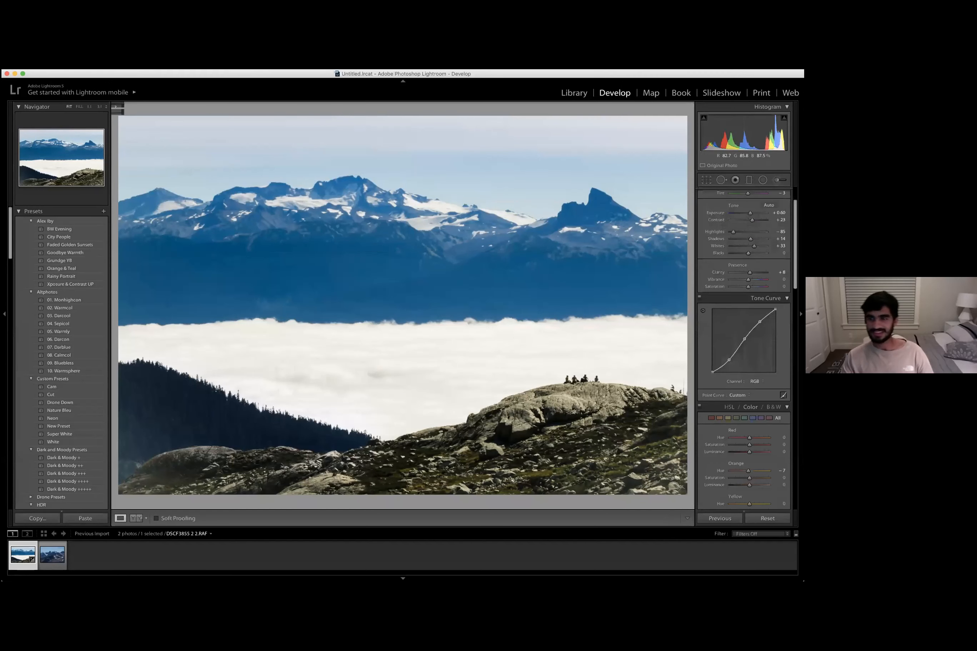
# - Switch to Photoshop by opening the photo with Edit in Adobe Photoshop CC 2019, rendering using Lightroom
pyautogui.scroll(-5, 715, 355)
pyautogui.scroll(-10, 714, 355)
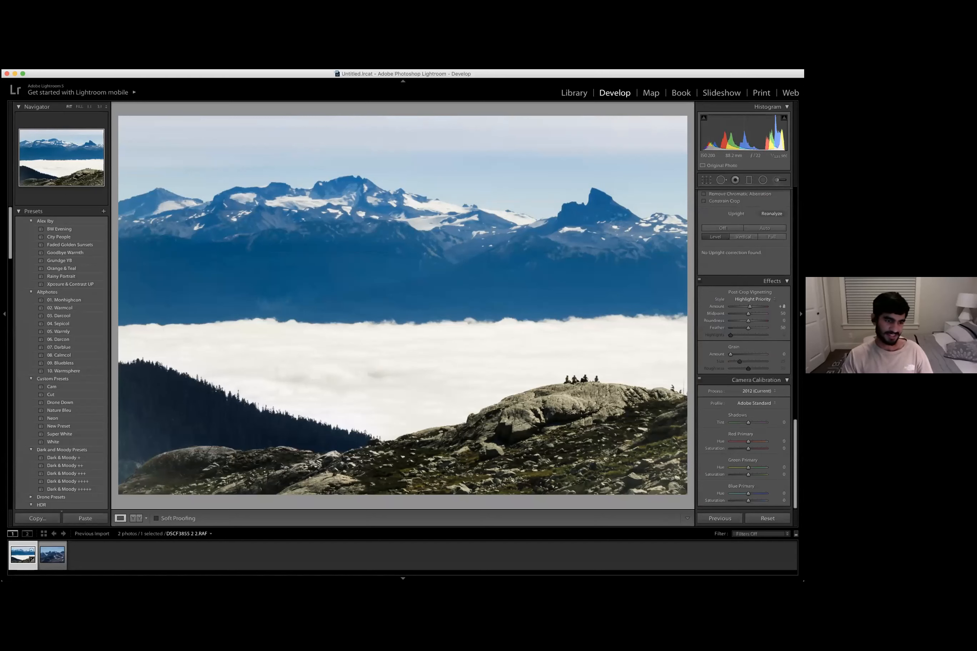
pyautogui.rightClick(23, 553)
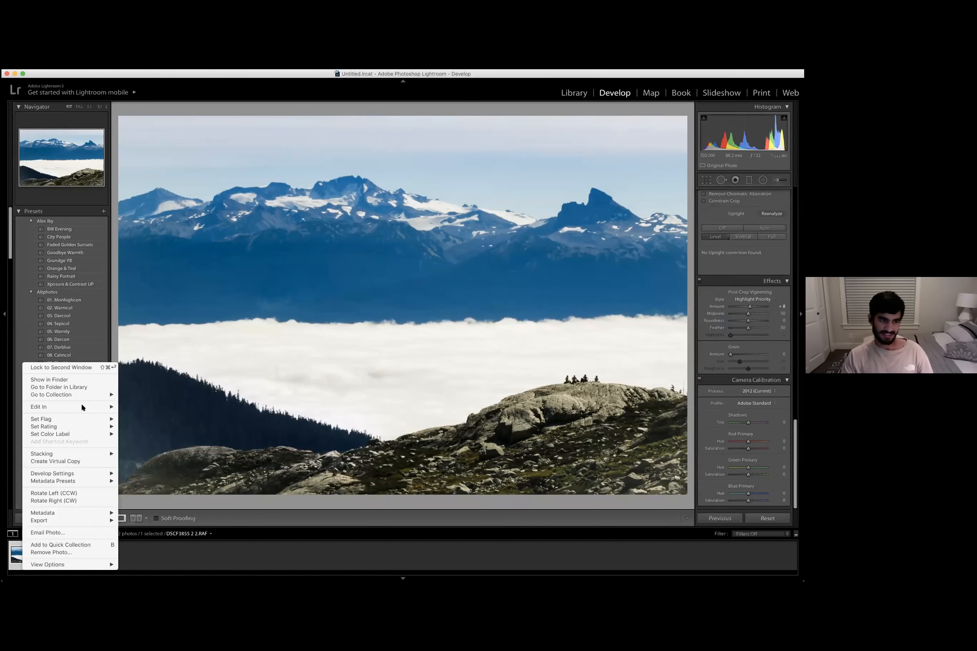
pyautogui.moveTo(73, 407)
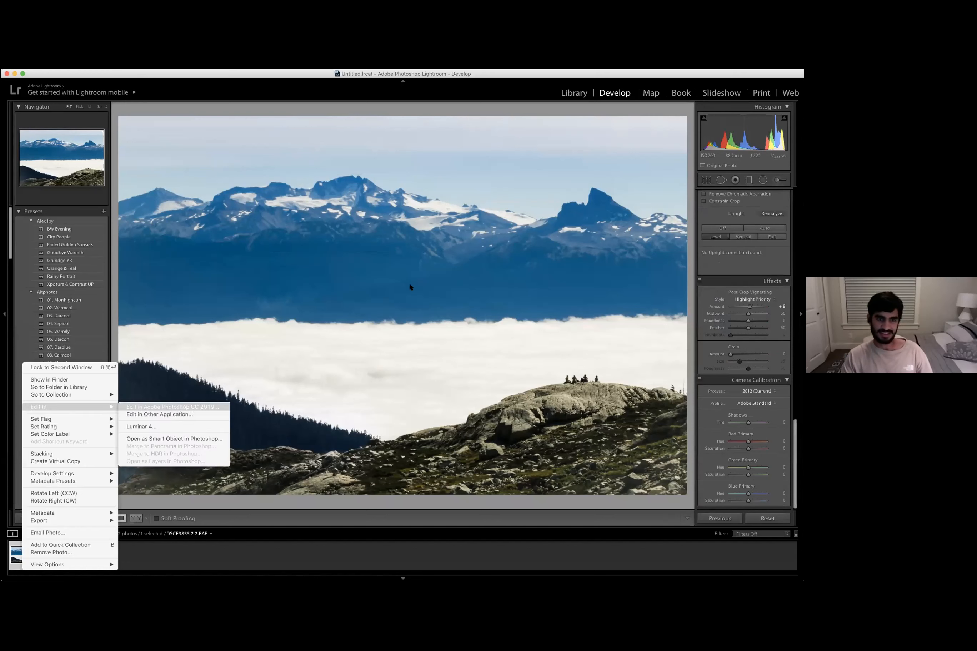
pyautogui.click(517, 173)
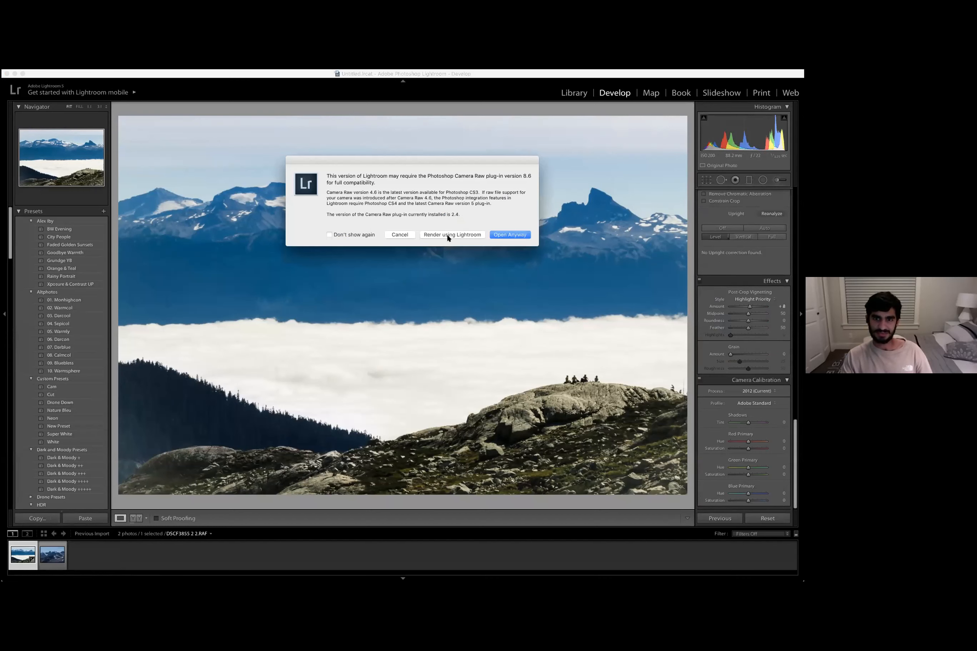
pyautogui.click(448, 235)
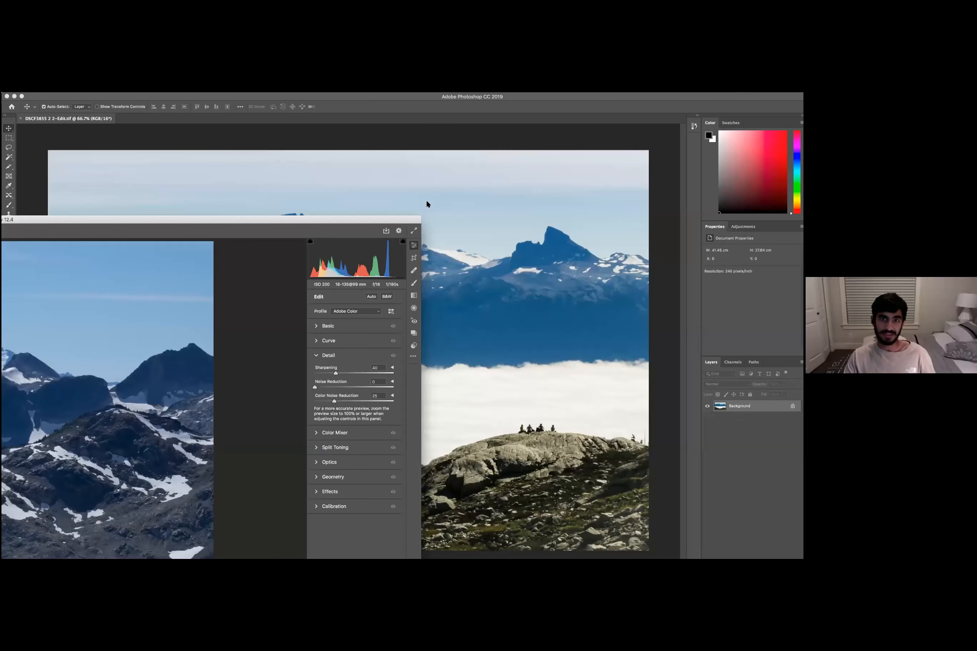
# - Move the Camera Raw dialog aside and open the second raw photo into Photoshop
pyautogui.moveTo(361, 221); pyautogui.dragTo(521, 89)
pyautogui.moveTo(603, 96); pyautogui.dragTo(544, 71)
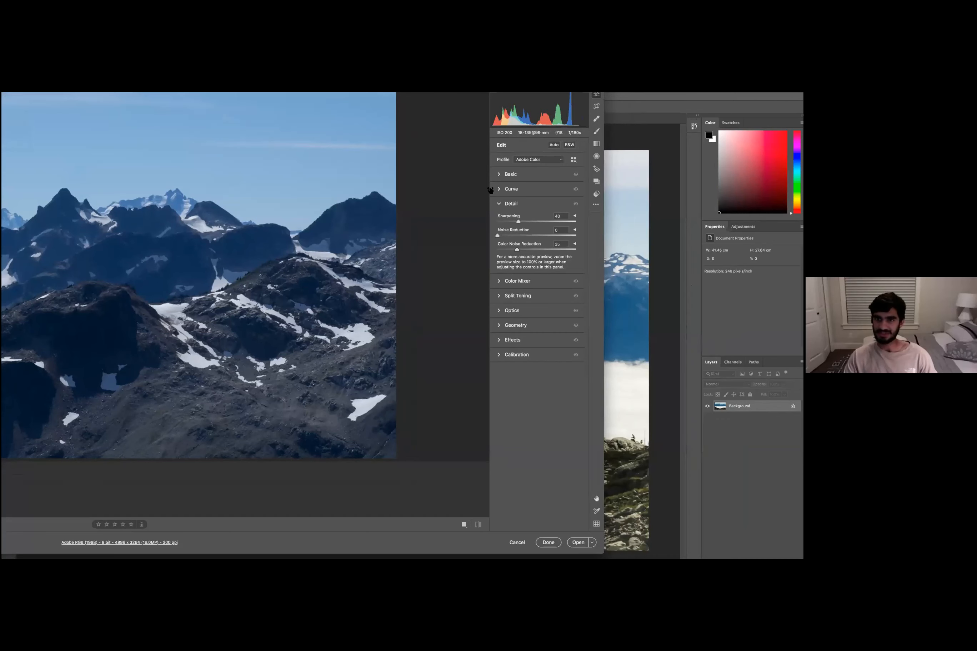
pyautogui.moveTo(522, 70); pyautogui.dragTo(432, 64)
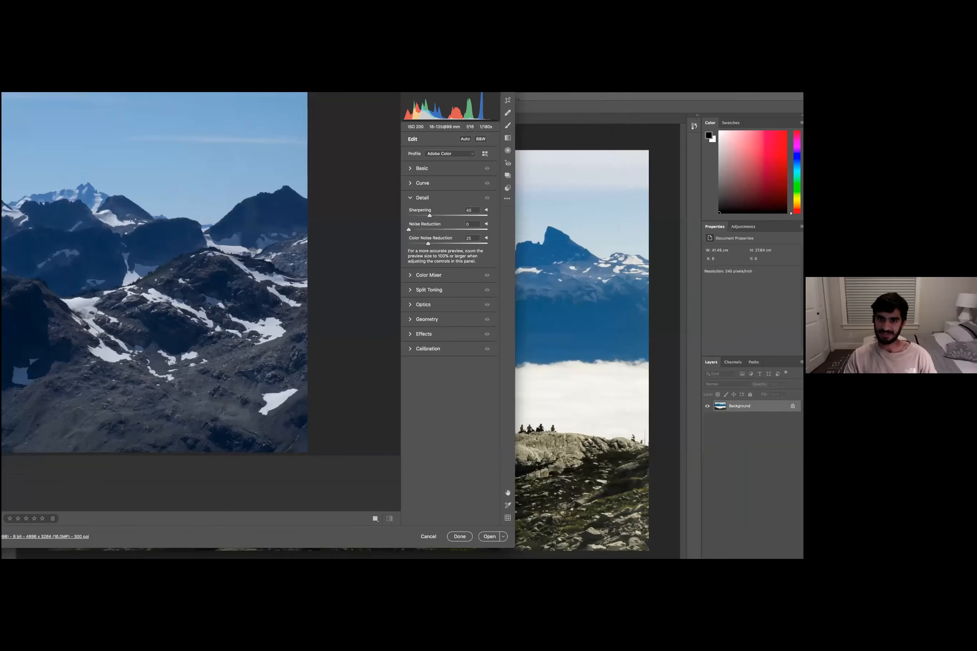
pyautogui.moveTo(379, 145); pyautogui.dragTo(389, 135)
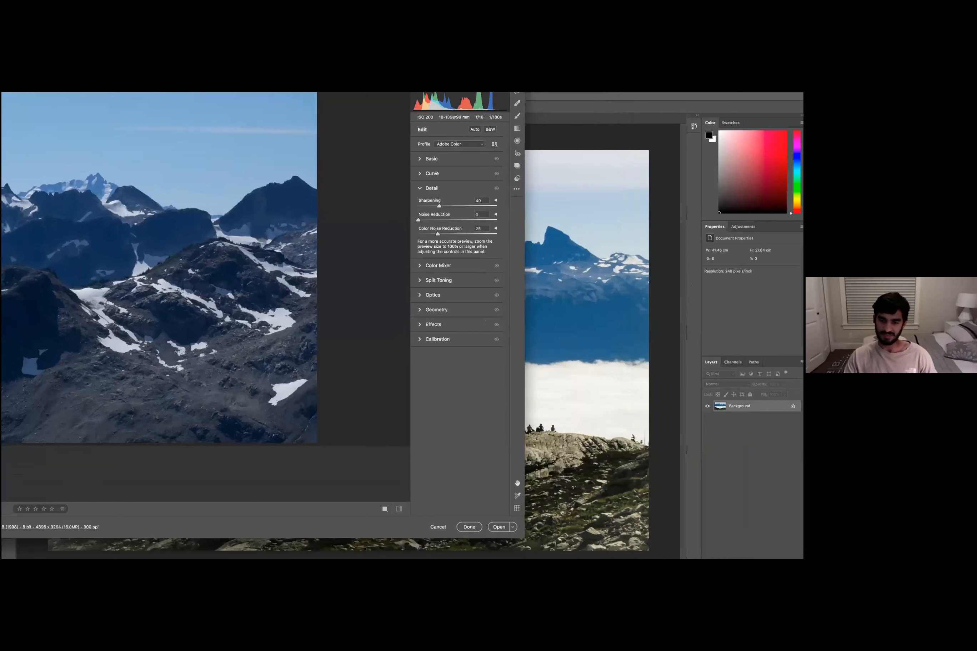
pyautogui.click(491, 516)
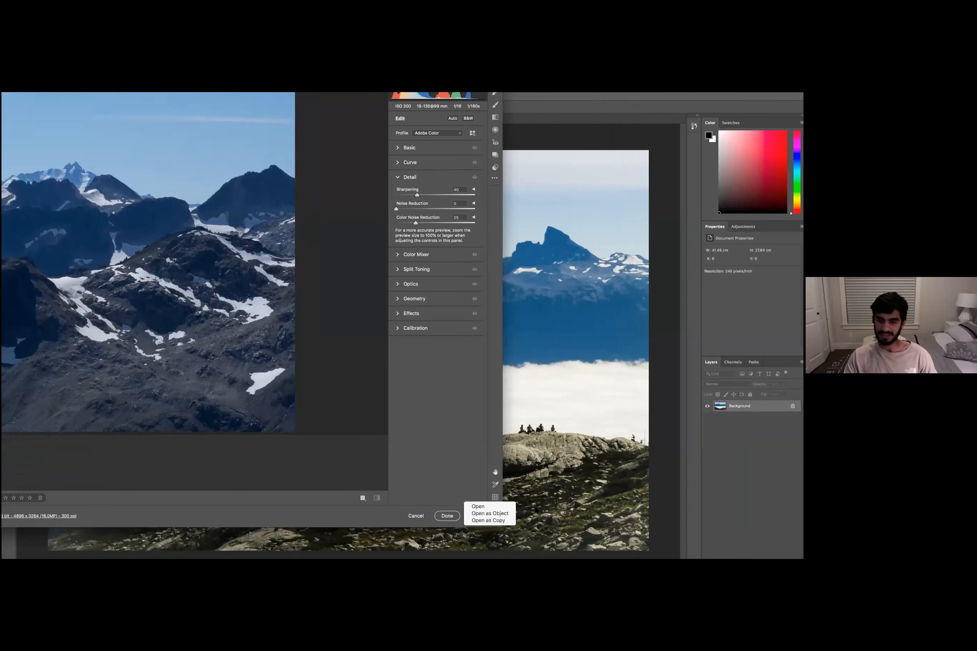
pyautogui.click(504, 508)
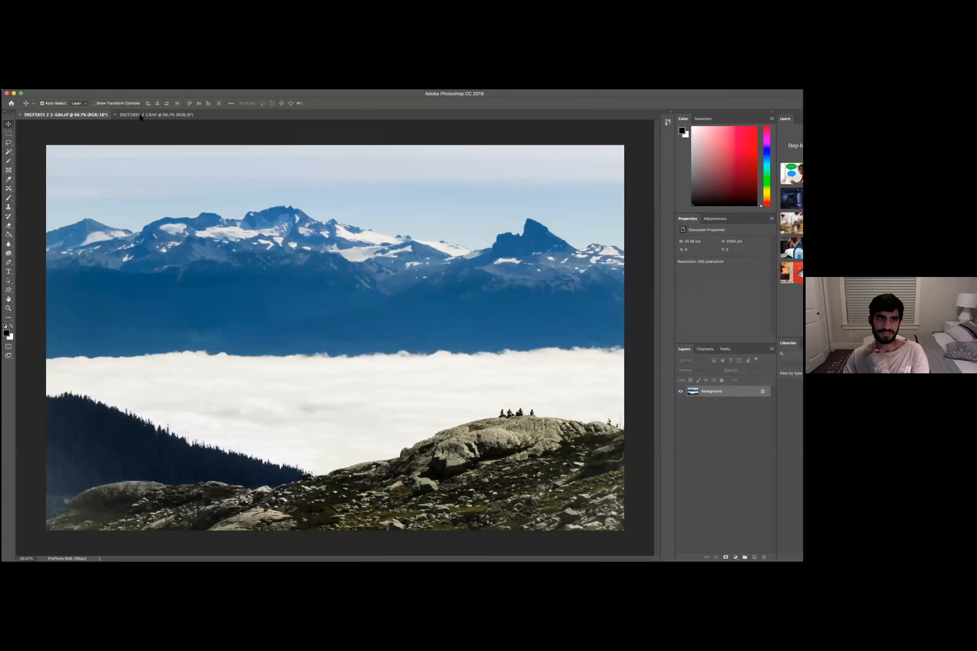
# - Switch between the two open document tabs to compare the images
pyautogui.click(140, 115)
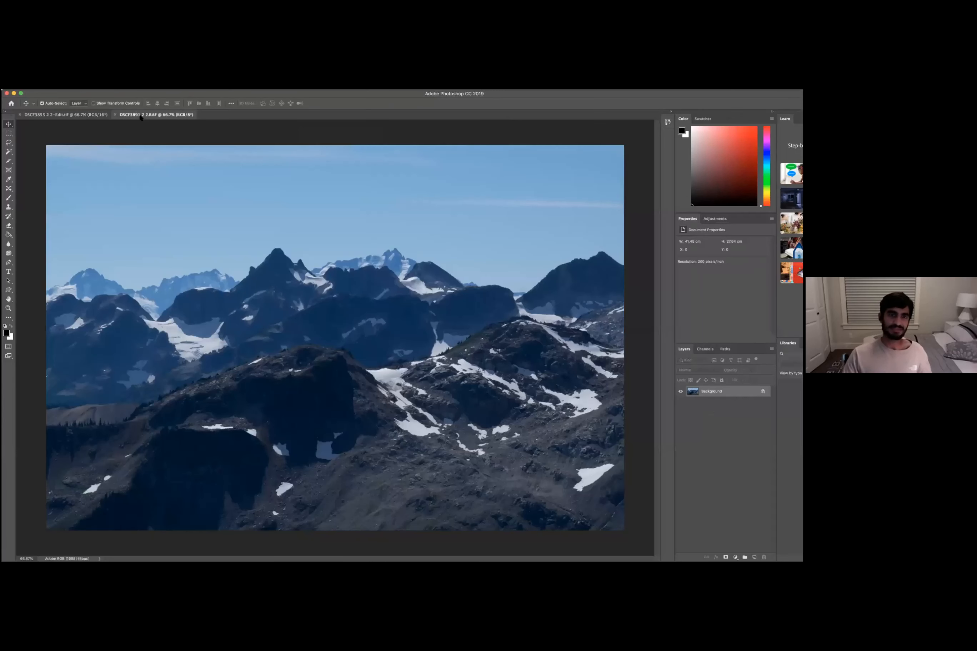
pyautogui.click(82, 115)
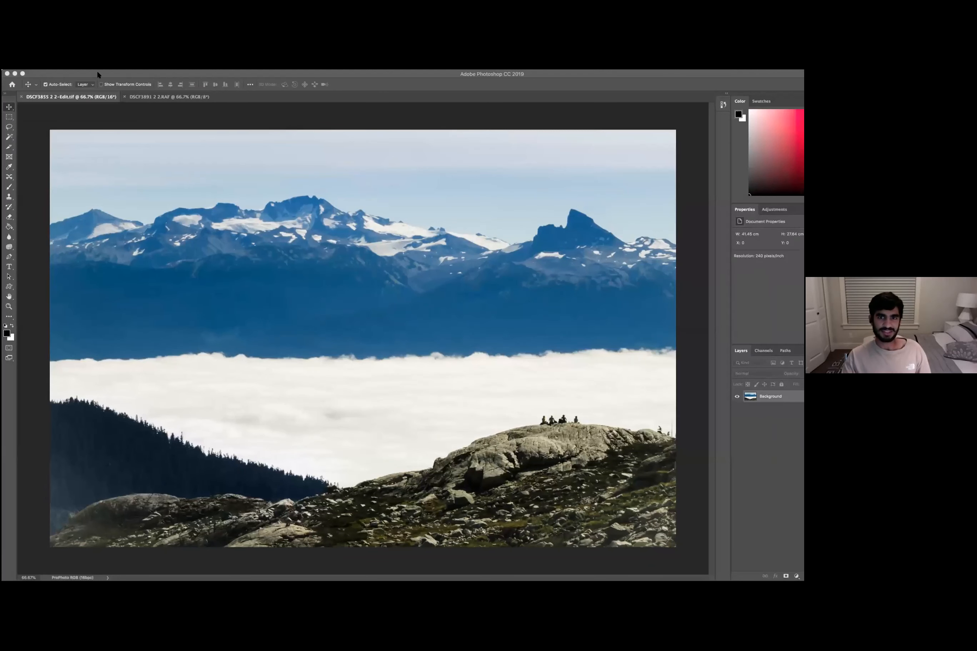
pyautogui.click(131, 77)
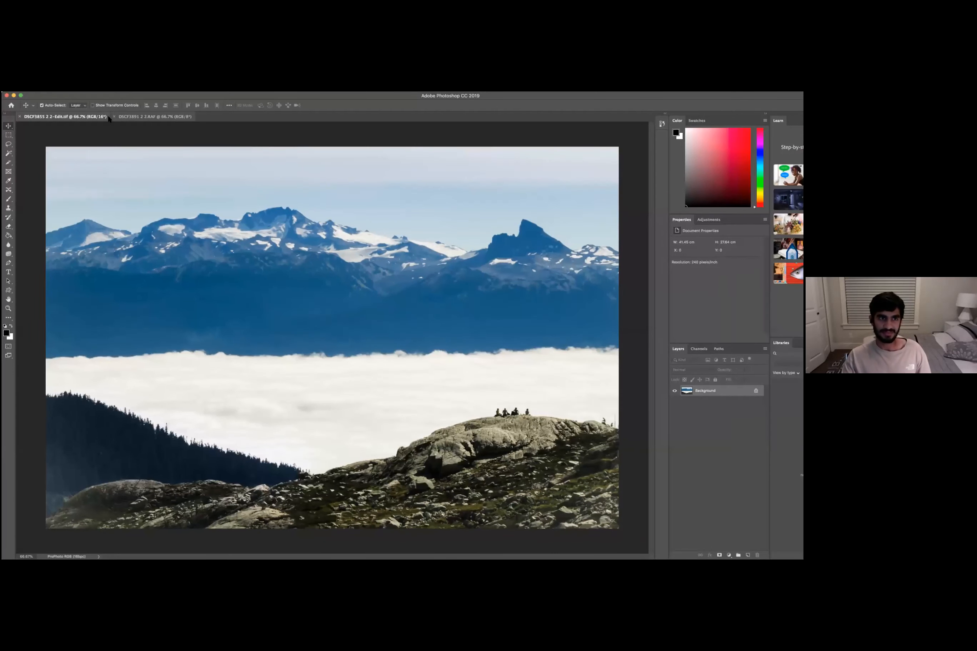
pyautogui.hotkey('ctrl', 'Tab')
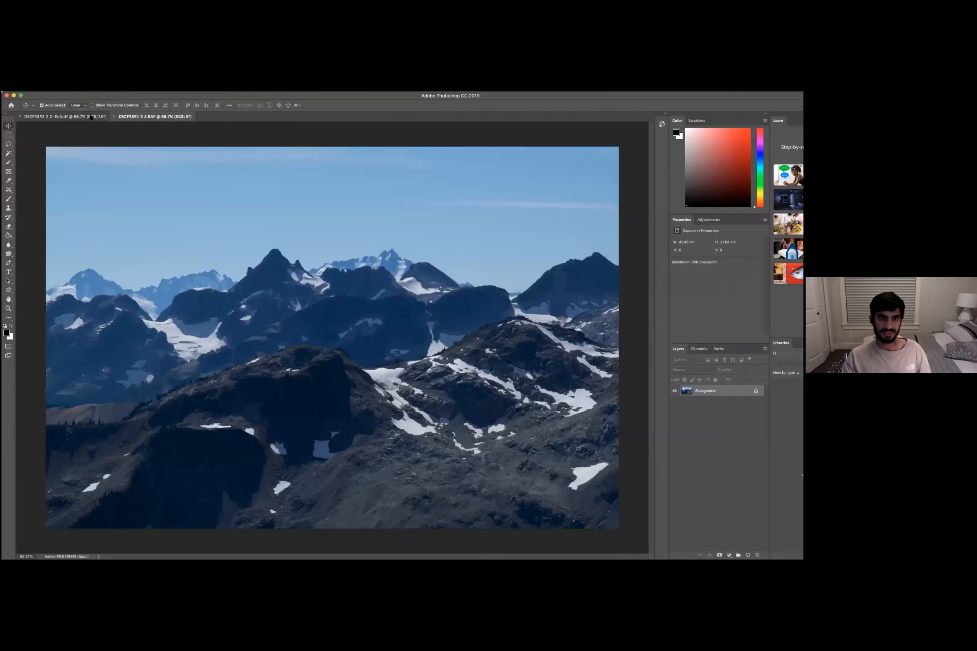
pyautogui.hotkey('ctrl', 'Tab')
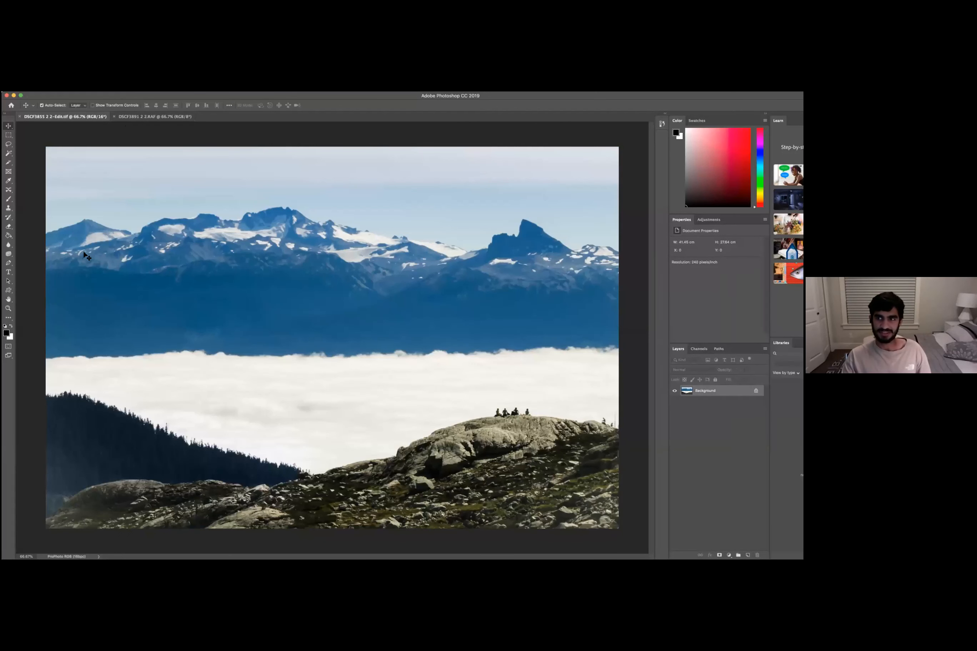
pyautogui.press('super+Tab')
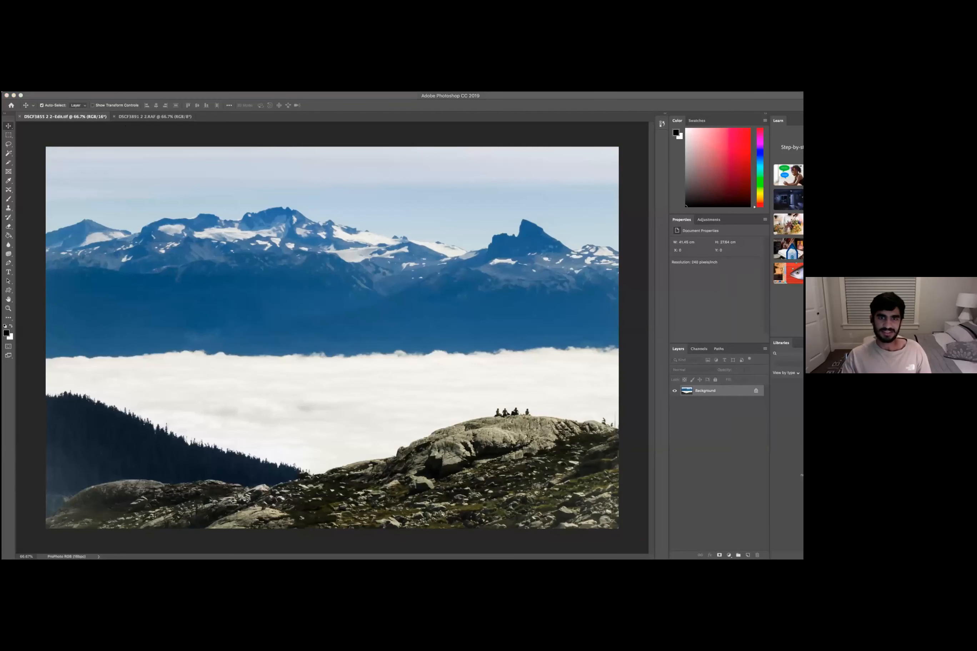
pyautogui.click(234, 97)
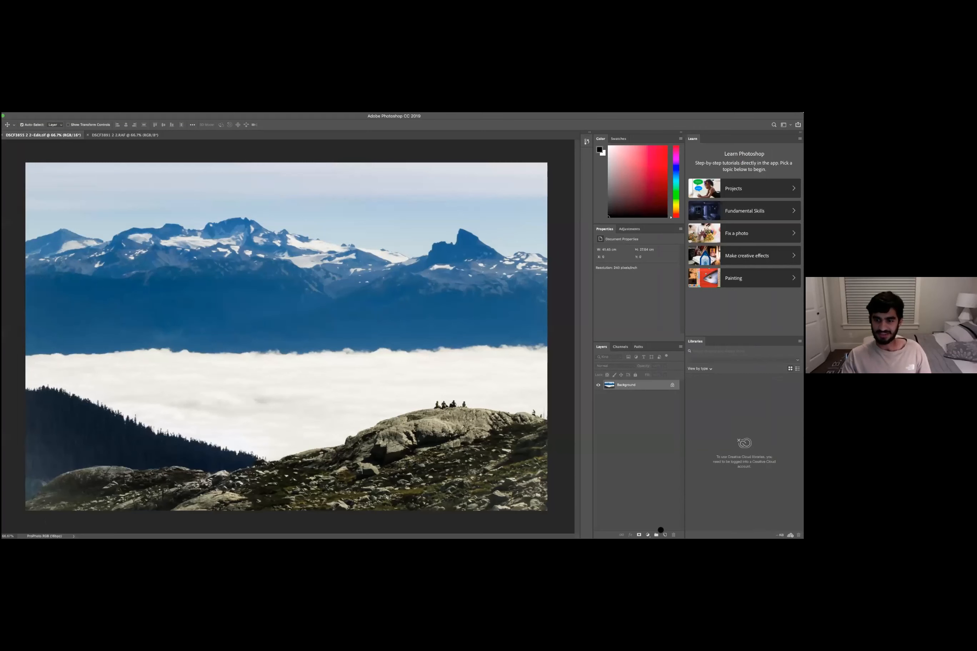
# - Duplicate the Background layer
pyautogui.moveTo(661, 531); pyautogui.dragTo(663, 535)
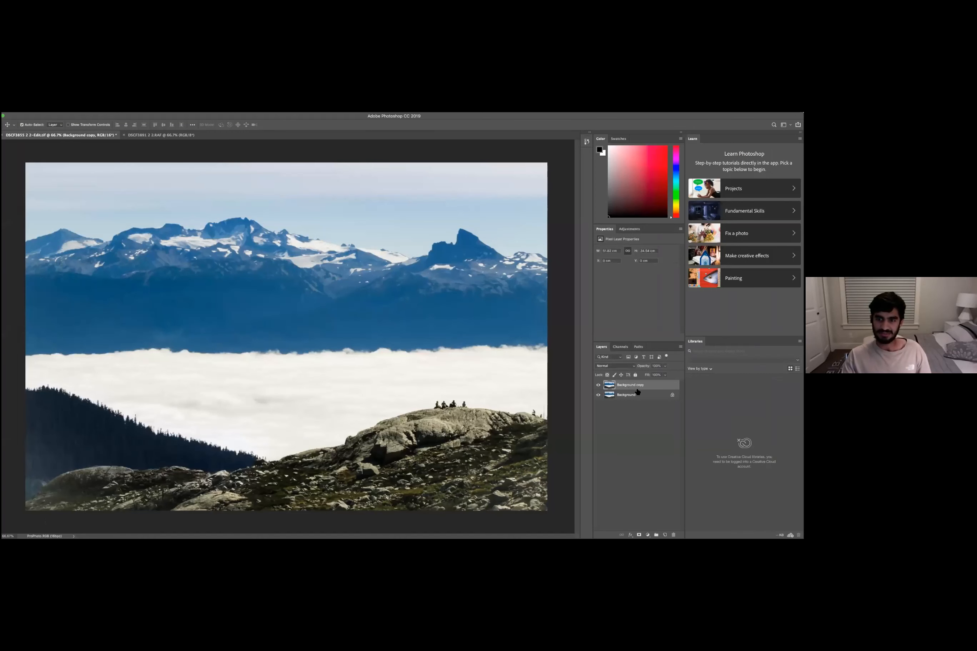
pyautogui.doubleClick(238, 114)
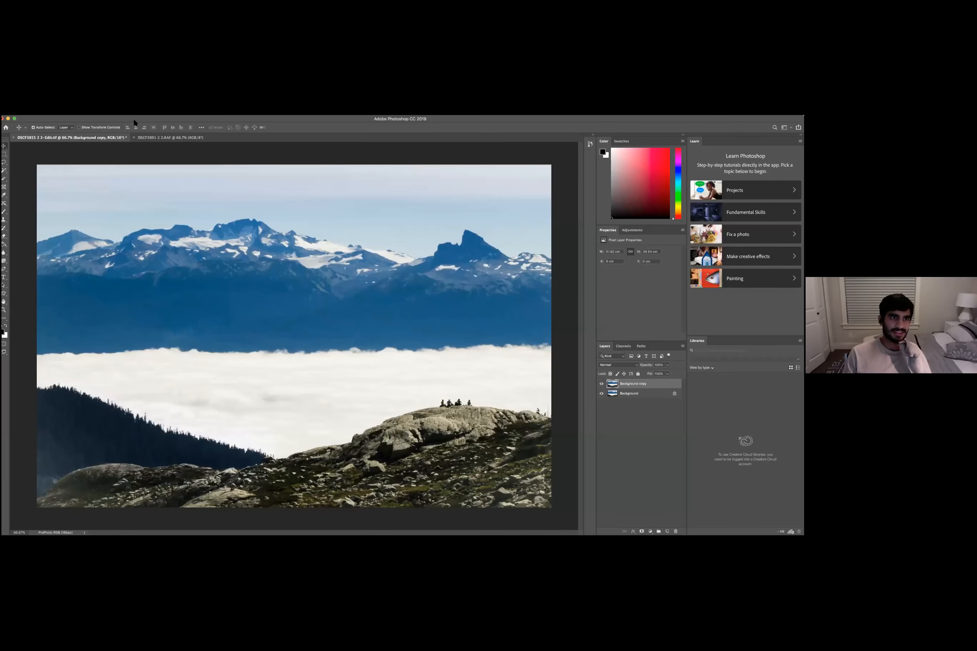
pyautogui.click(90, 84)
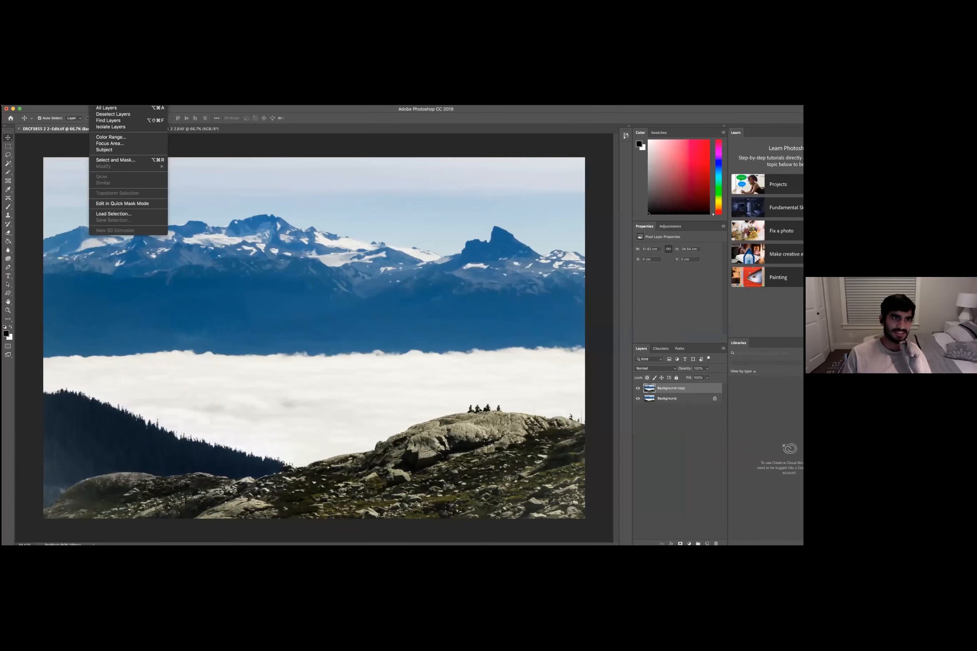
pyautogui.press('Escape')
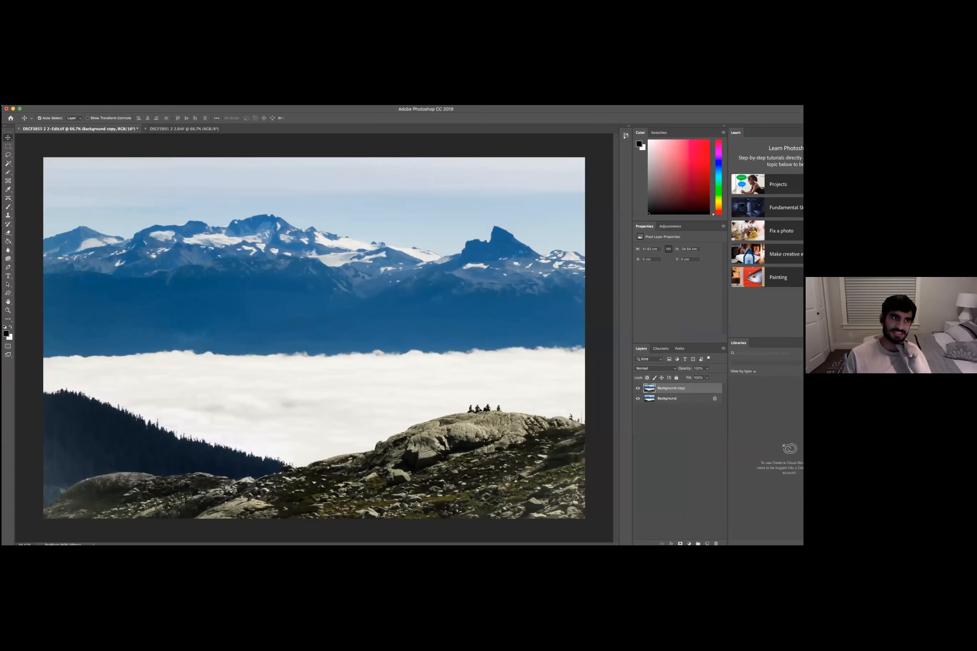
pyautogui.click(43, 71)
pyautogui.moveTo(97, 72)
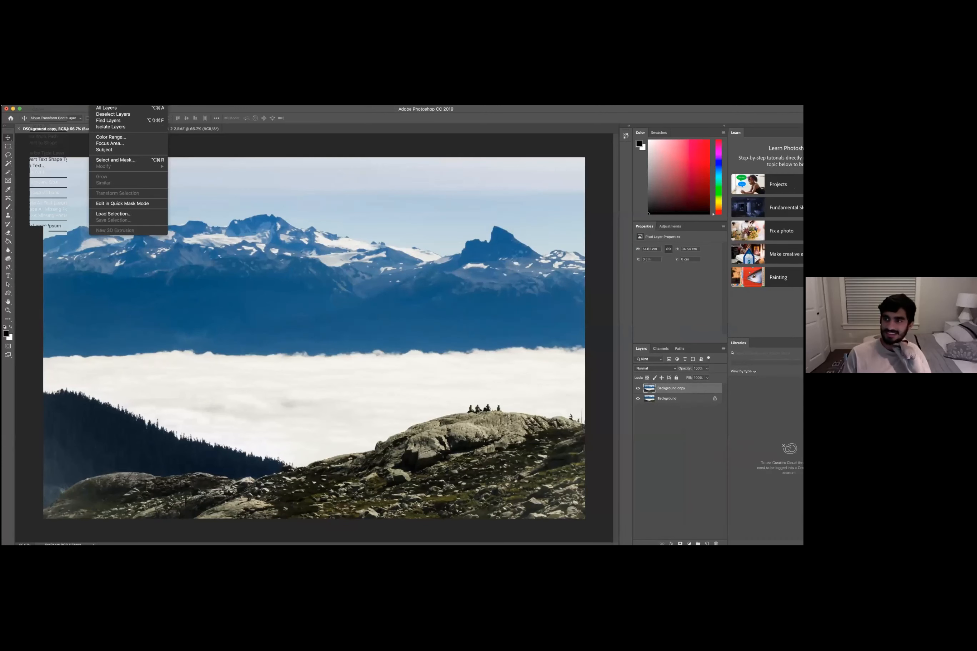
pyautogui.press('Escape')
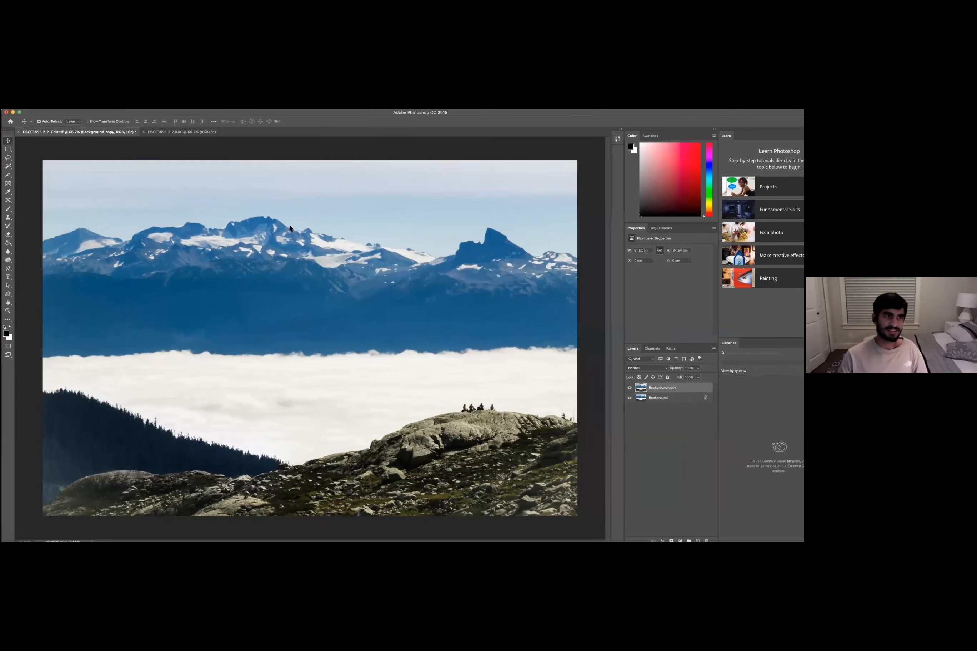
pyautogui.click(55, 74)
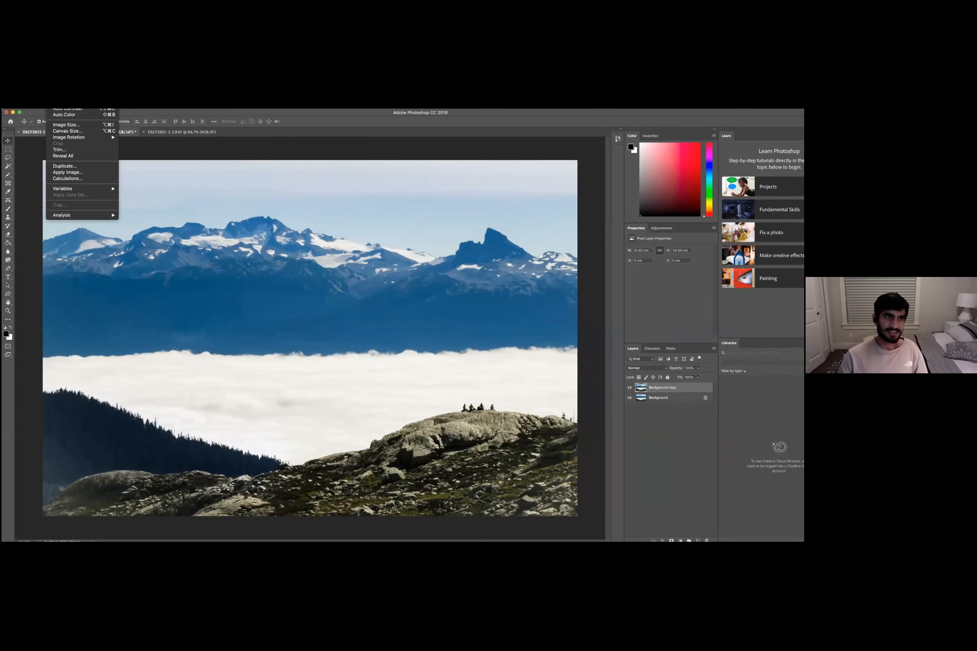
pyautogui.moveTo(74, 73)
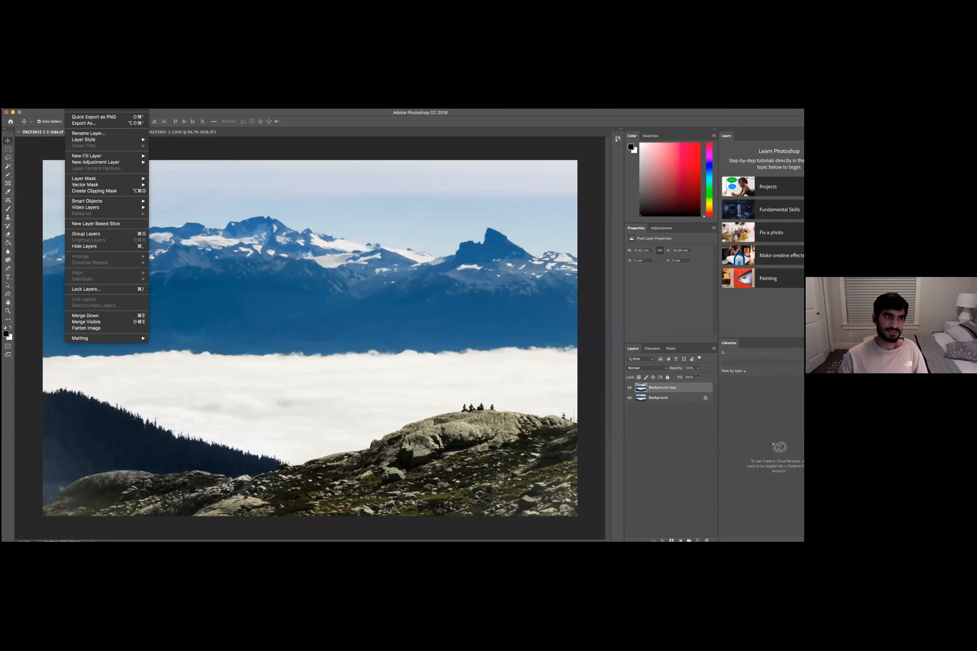
pyautogui.click(57, 142)
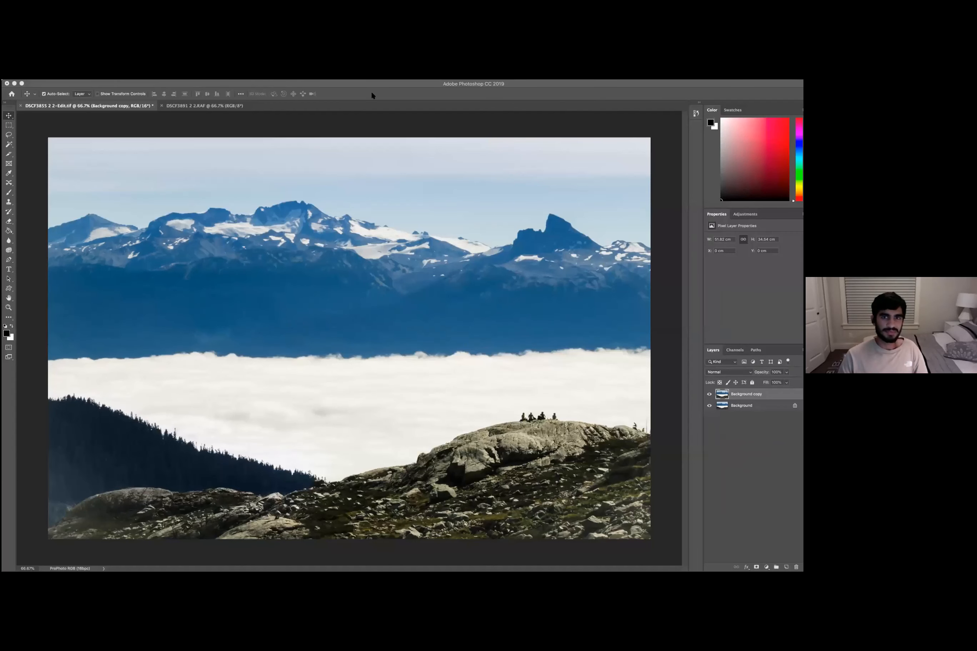
# - Open Select and Mask for the Background copy layer
pyautogui.click(35, 99)
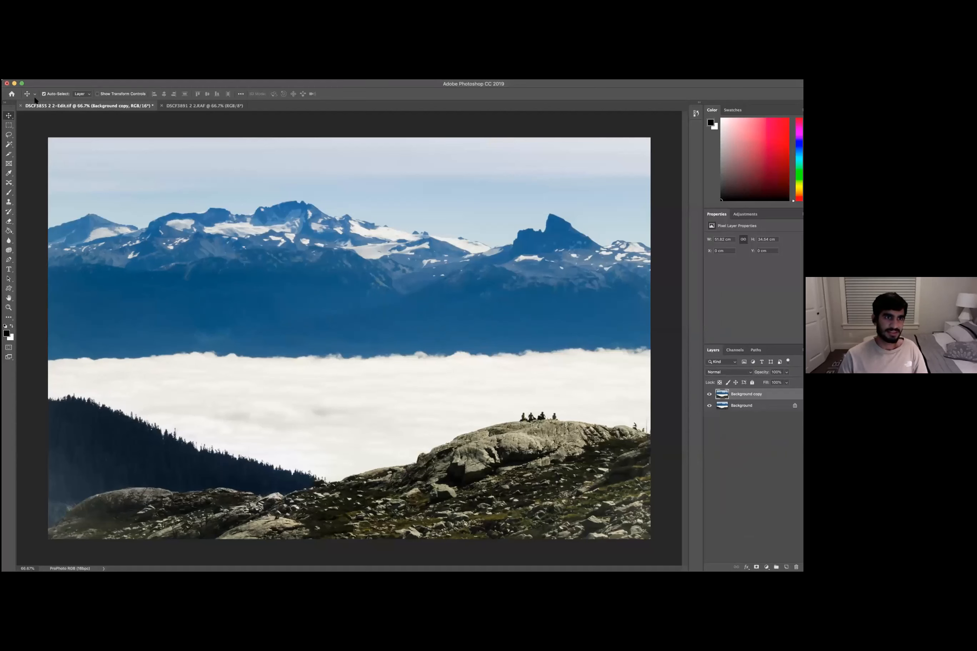
pyautogui.click(19, 51)
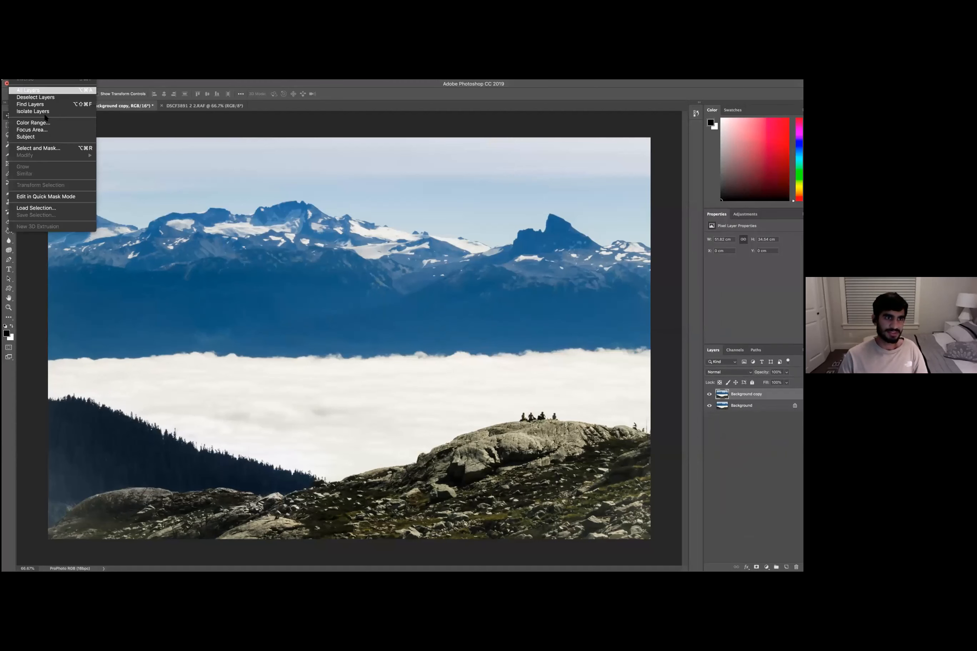
pyautogui.click(53, 150)
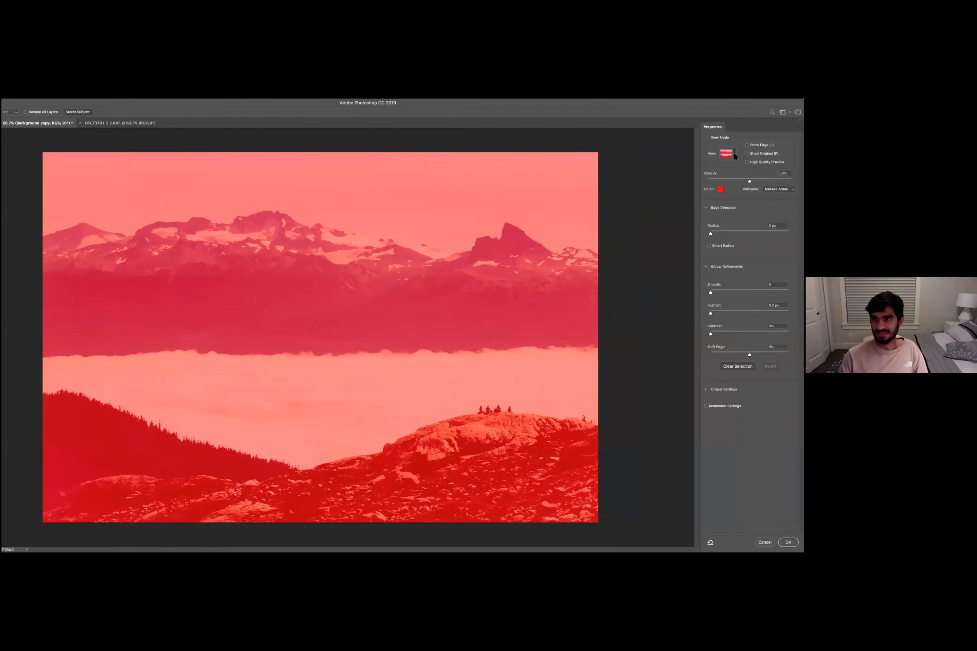
# - Preview the selection in Black & White view mode, then return to Overlay view
pyautogui.click(733, 156)
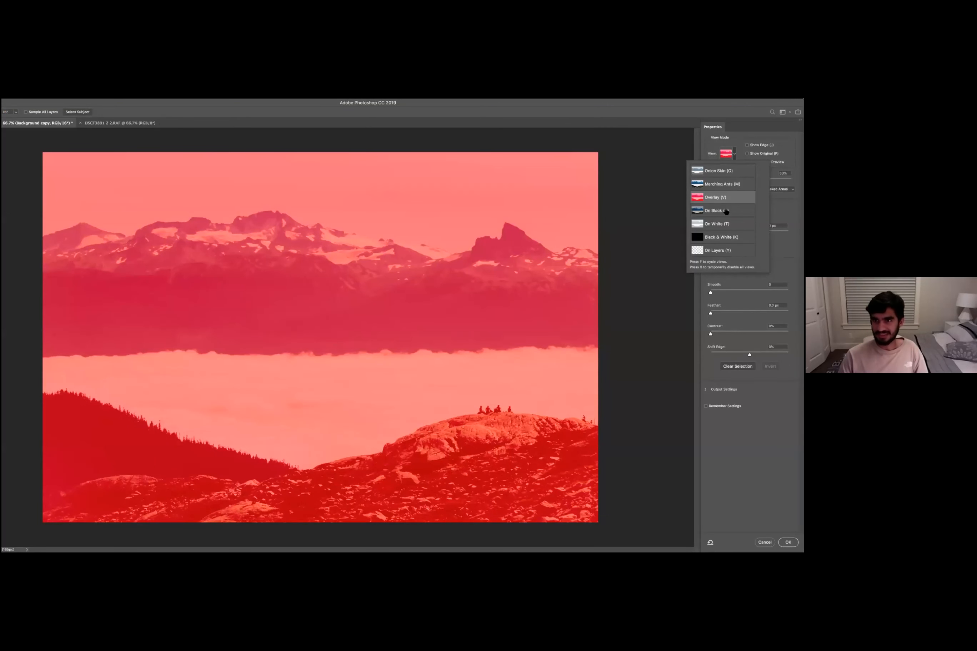
pyautogui.click(732, 238)
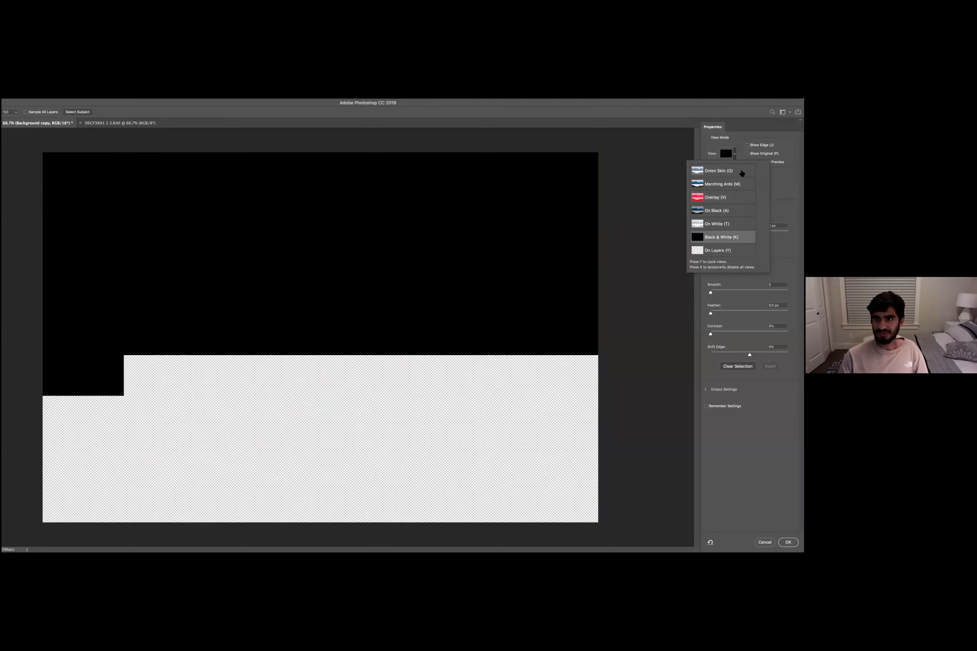
pyautogui.press('v')
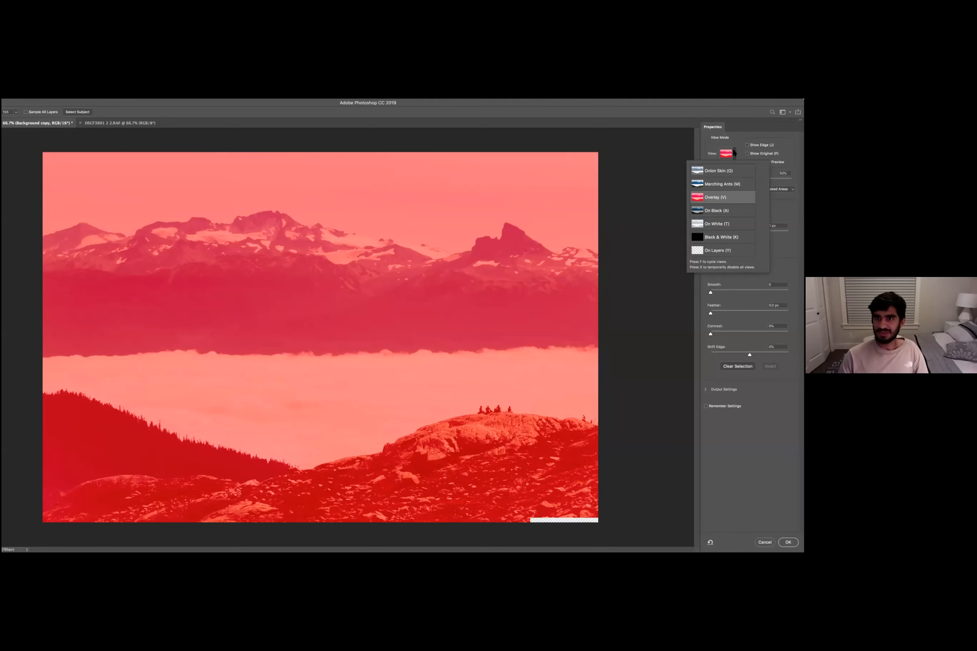
pyautogui.click(734, 153)
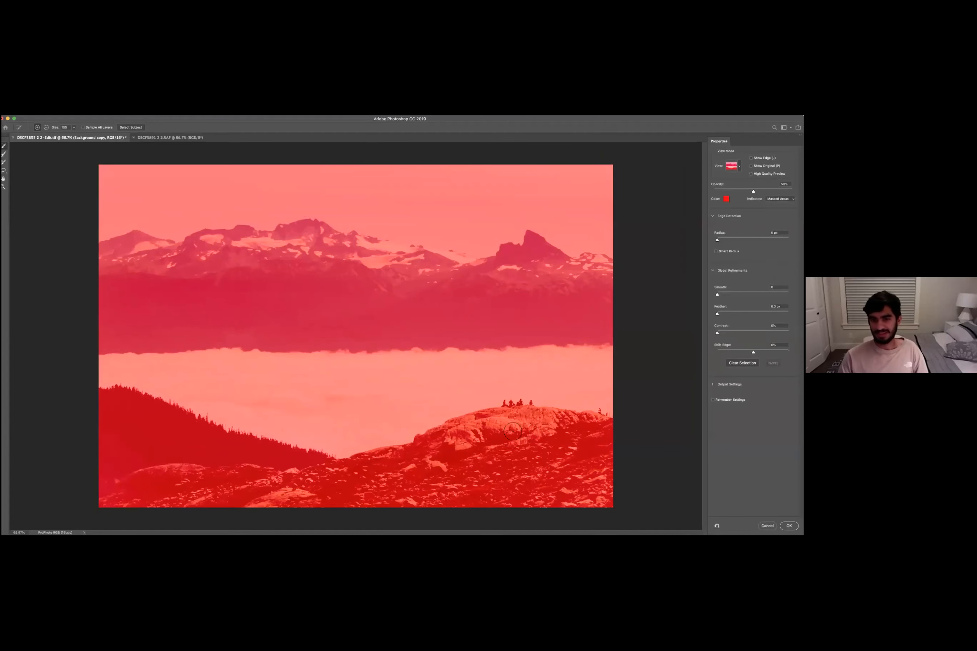
# - Select the cloud bank and the rocky foreground, including the right-hand rock, with the Quick Selection brush
pyautogui.moveTo(513, 431); pyautogui.dragTo(427, 415)
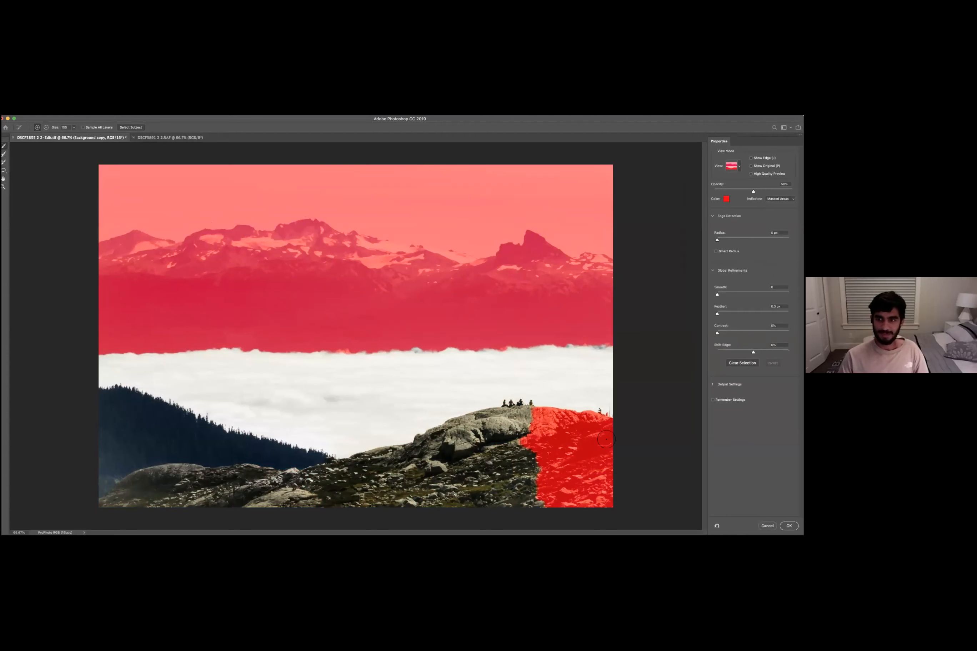
pyautogui.click(590, 477)
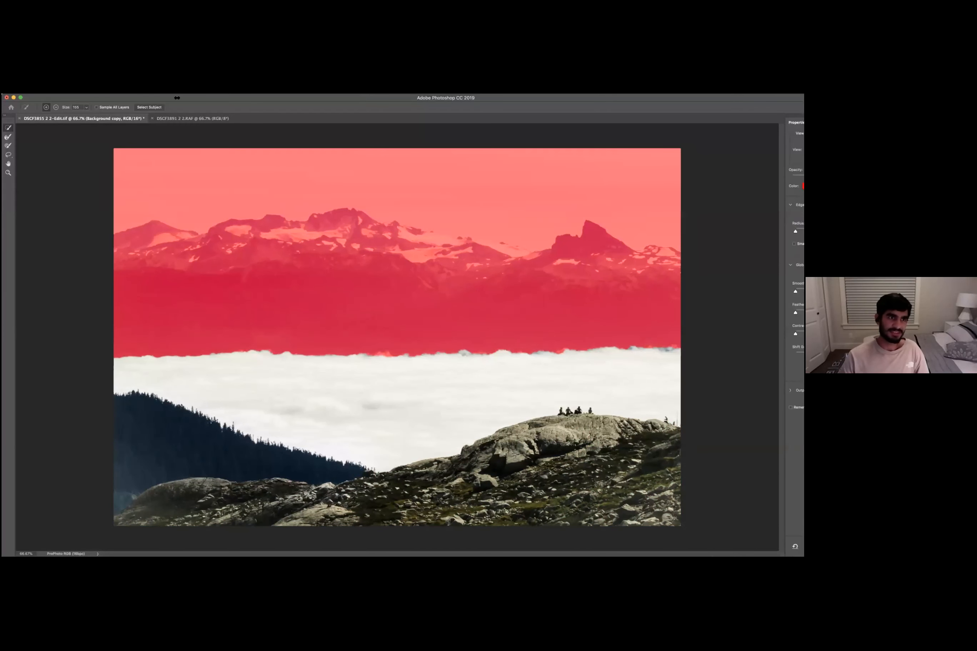
# - Zoom in on the cloud horizon and add the orange-tinted cloud tops along the edge to the selection
pyautogui.click(8, 137)
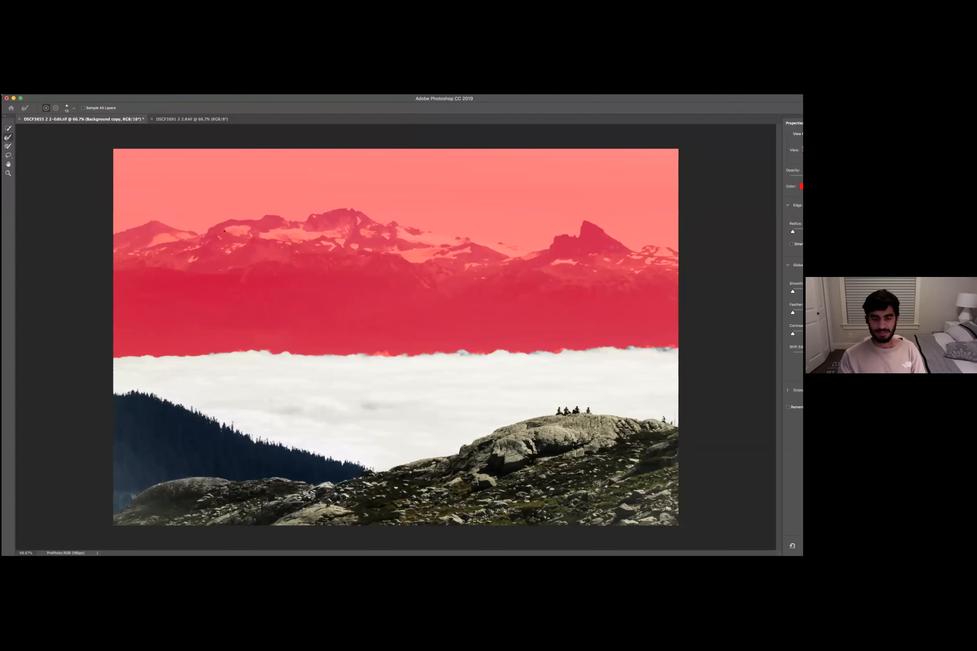
pyautogui.press('super+plus')
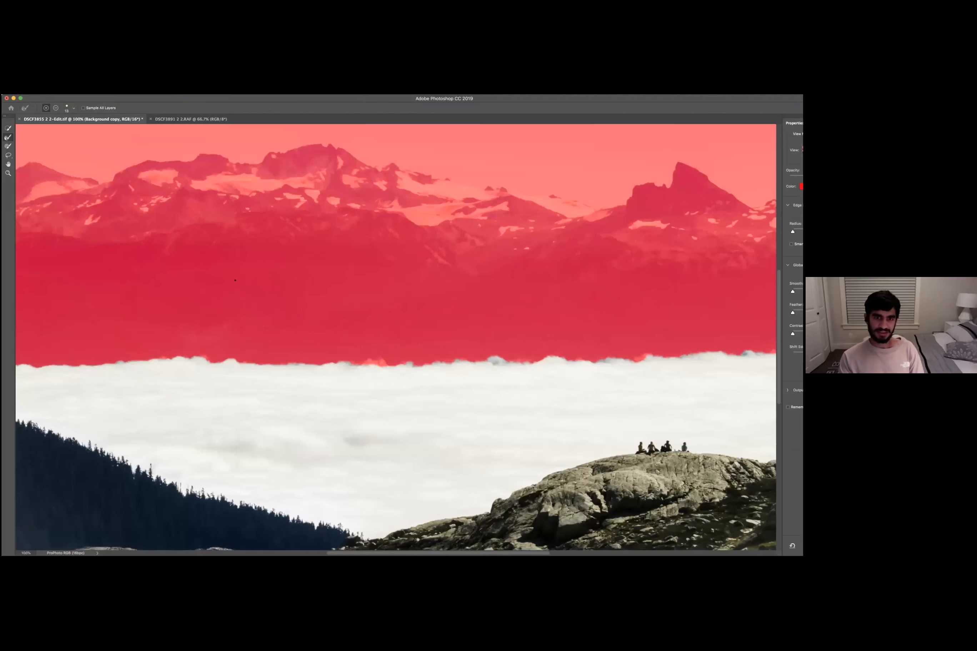
pyautogui.press('super+minus')
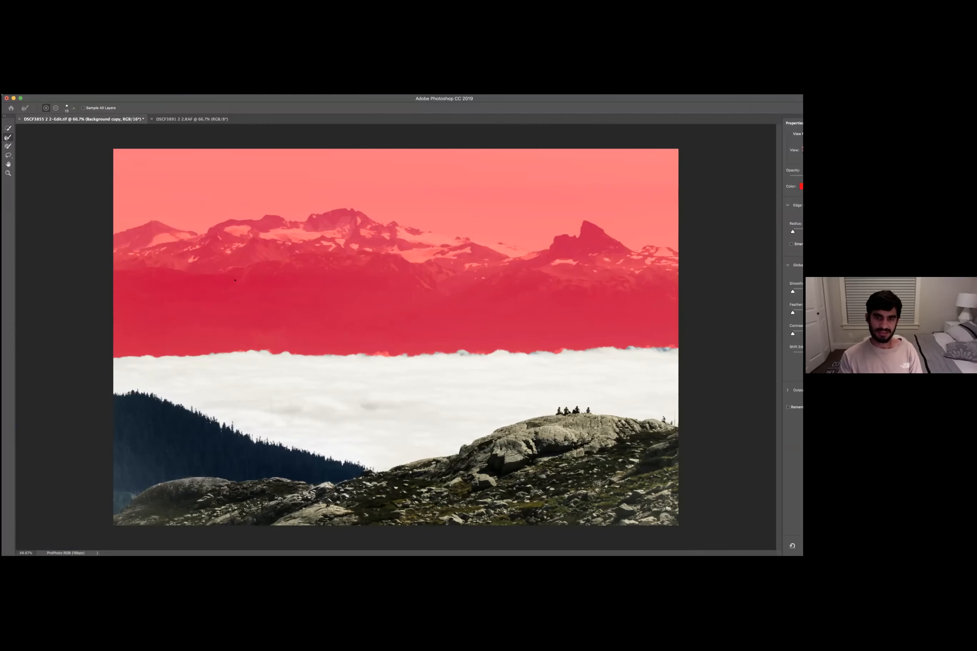
pyautogui.press('super+plus')
pyautogui.press('super+minus')
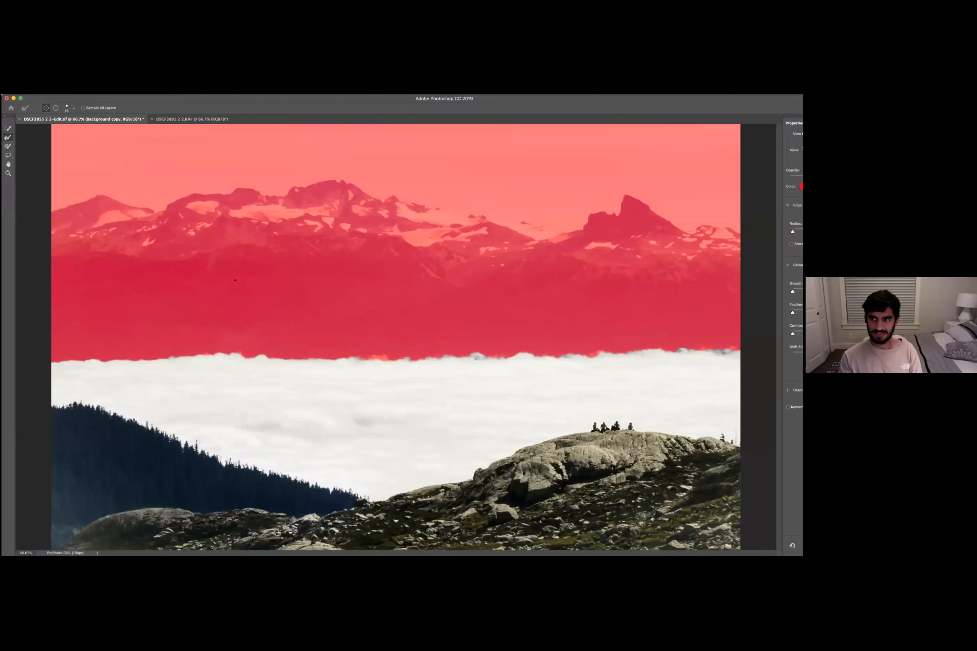
pyautogui.press('super+plus')
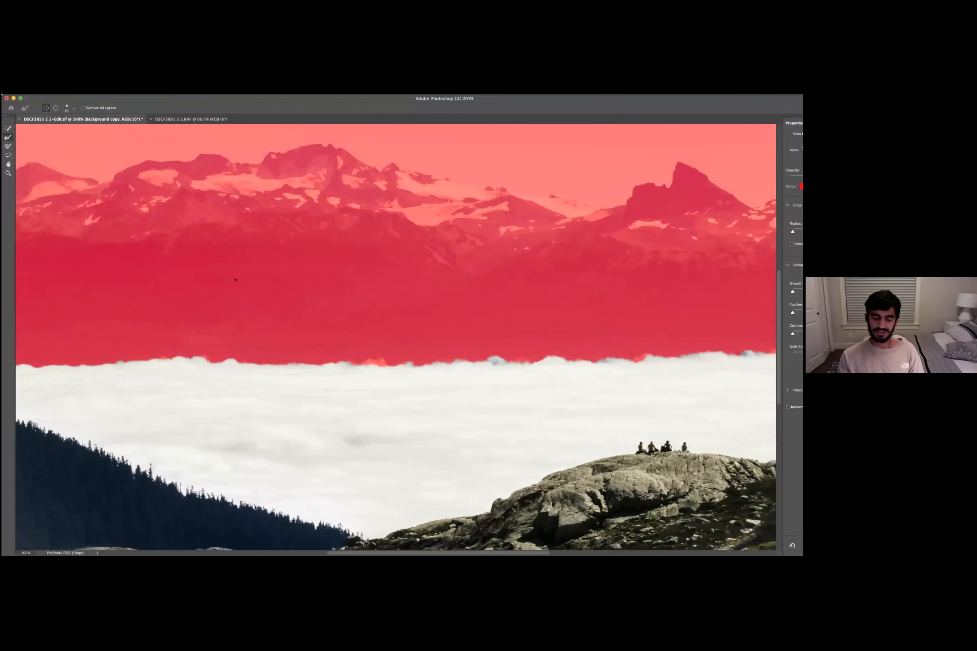
pyautogui.scroll(5, 323, 349)
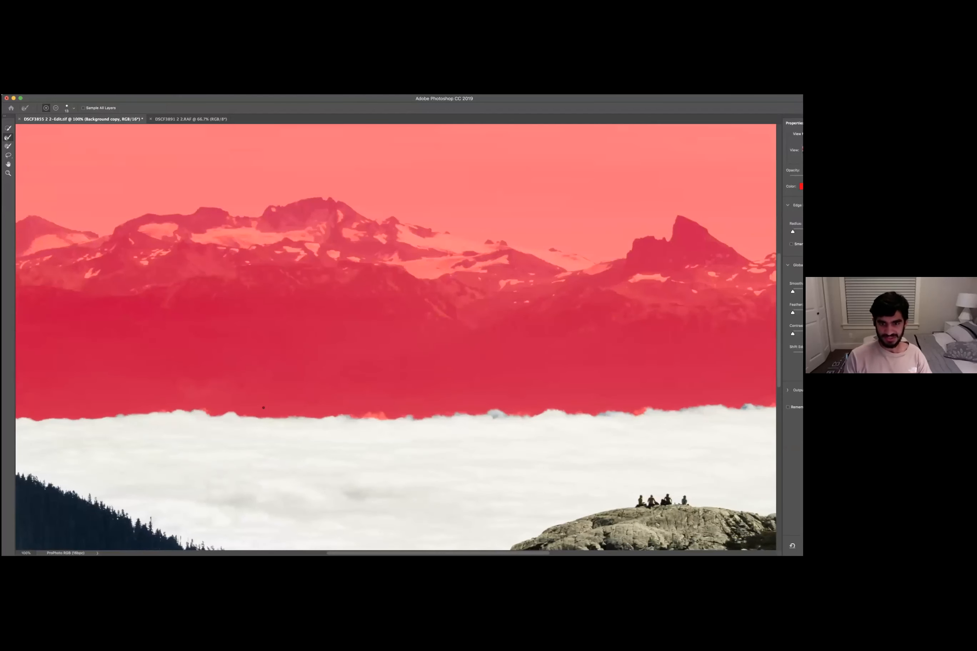
pyautogui.press('super+plus')
pyautogui.press('super+plus')
pyautogui.scroll(-3, 263, 408)
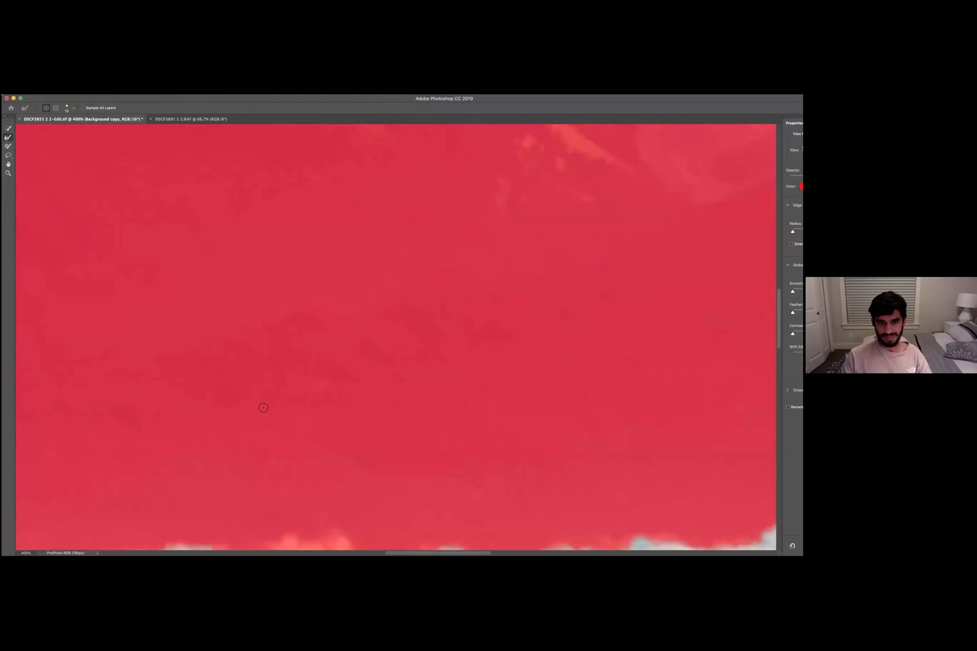
pyautogui.press('super+plus')
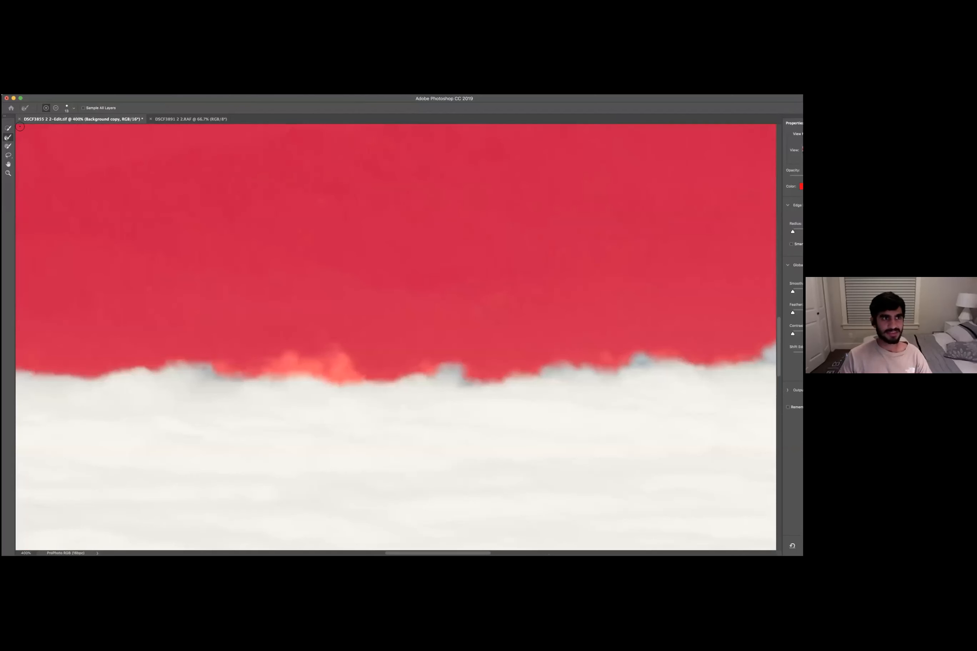
pyautogui.press('w')
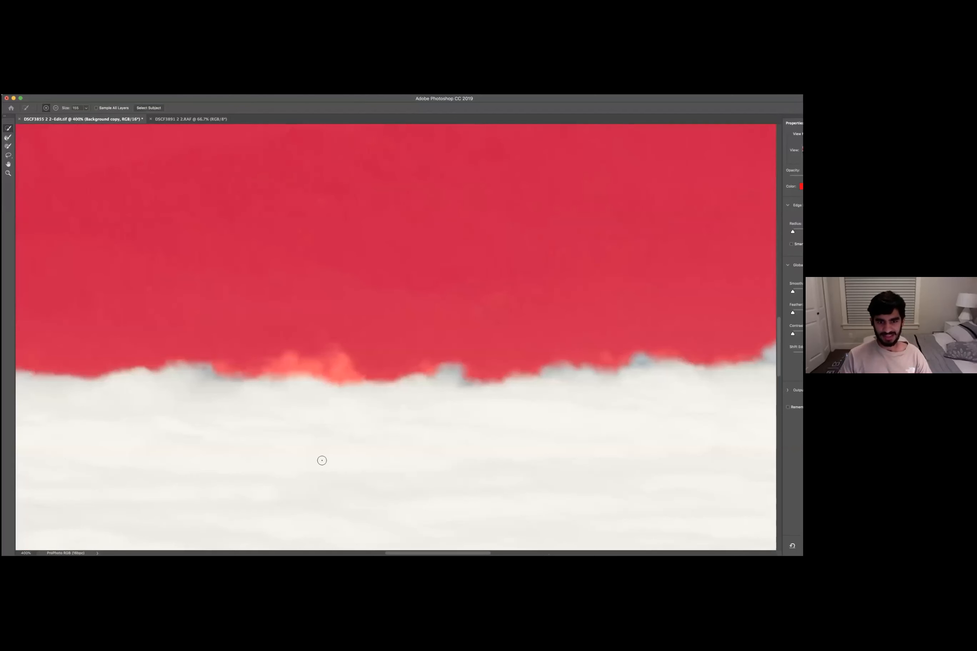
pyautogui.click(312, 423)
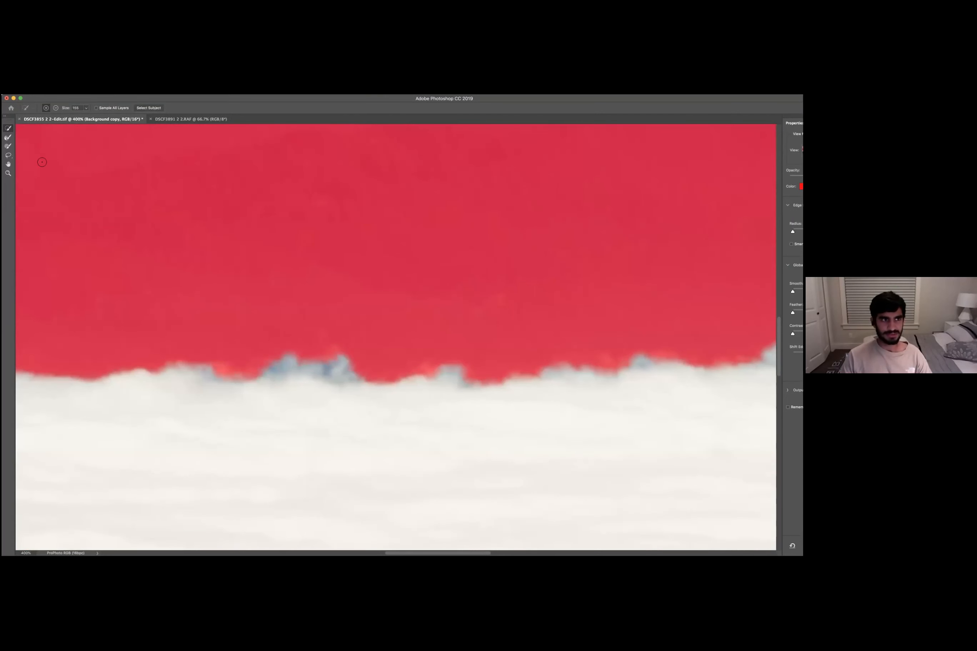
pyautogui.press('r')
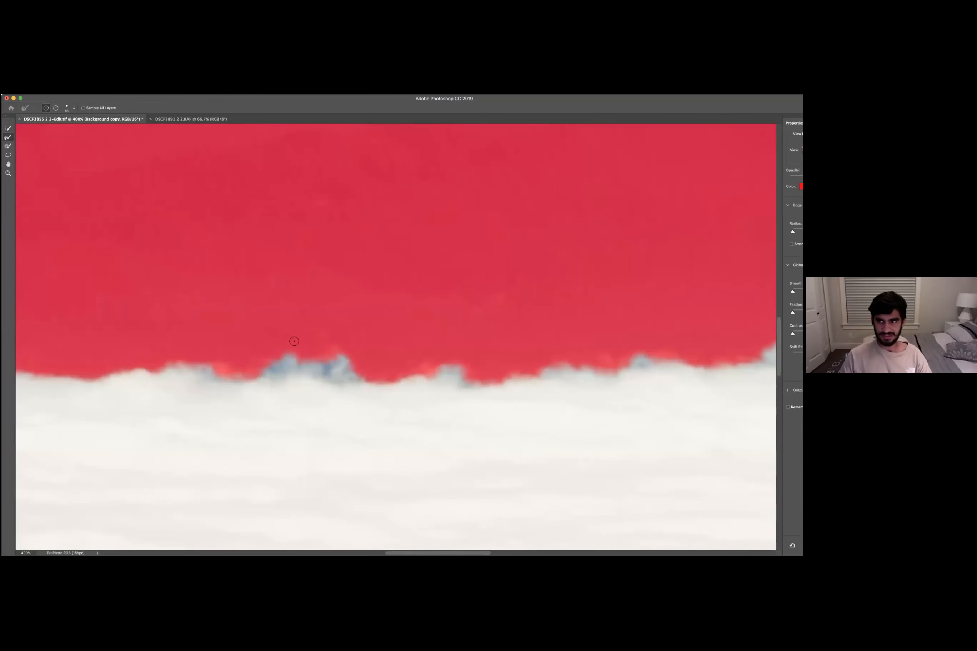
pyautogui.scroll(-2, 424, 335)
pyautogui.scroll(-2, 425, 336)
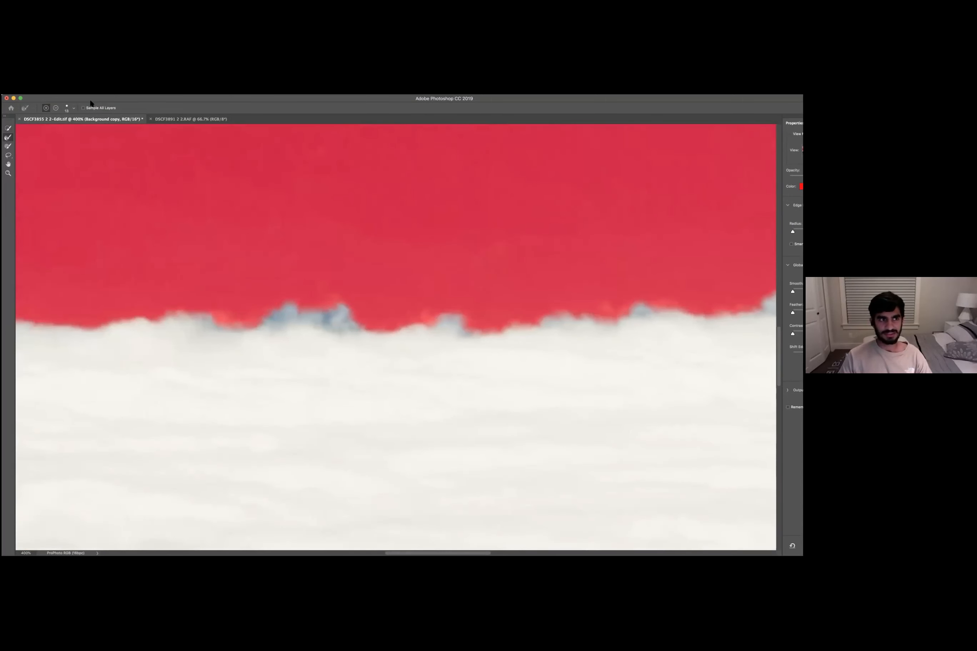
pyautogui.scroll(2, 90, 103)
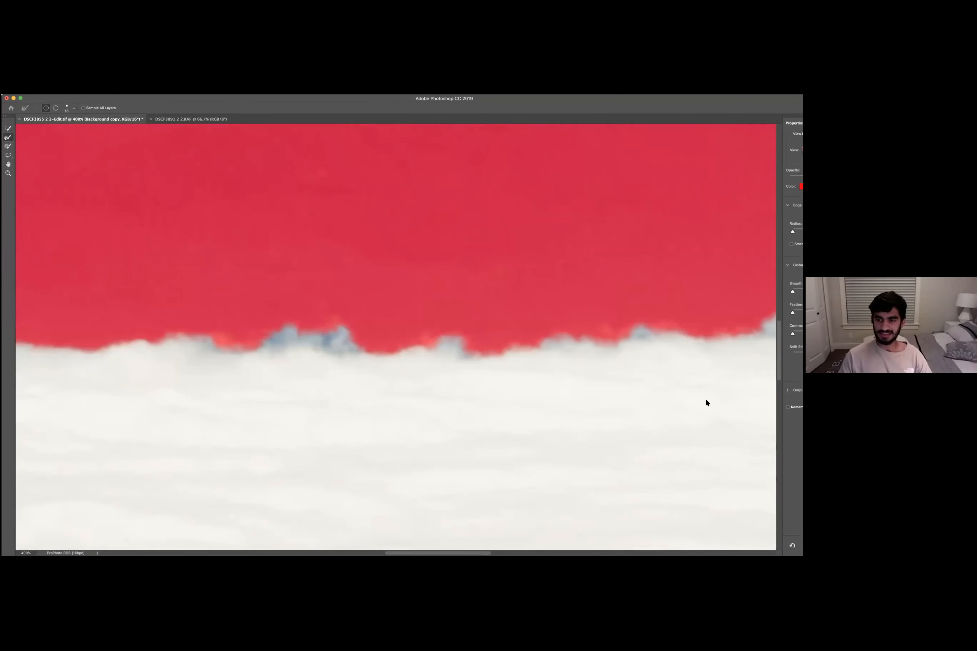
pyautogui.click(36, 89)
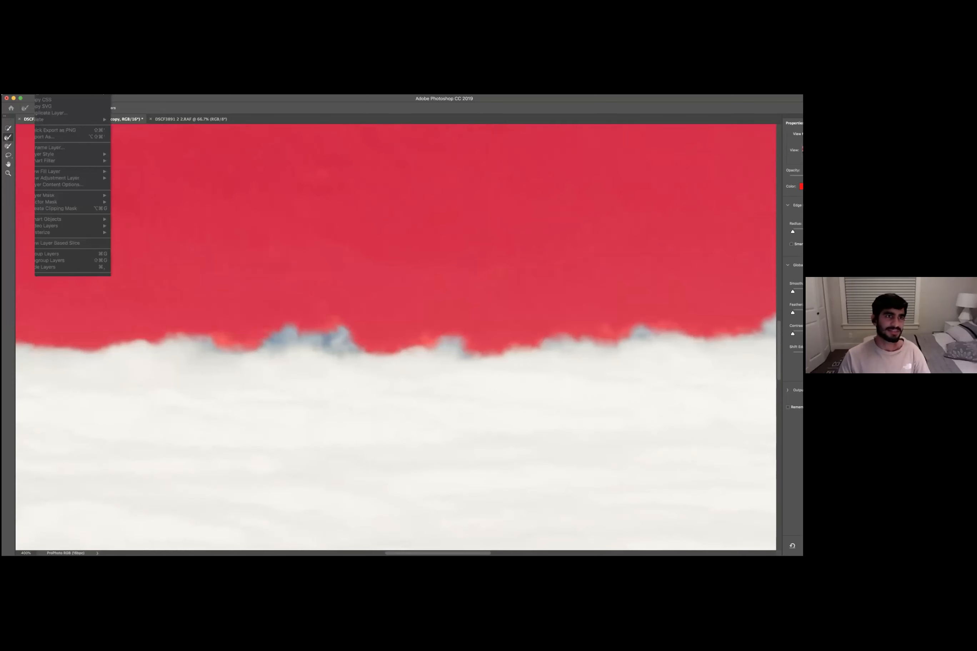
pyautogui.moveTo(67, 90)
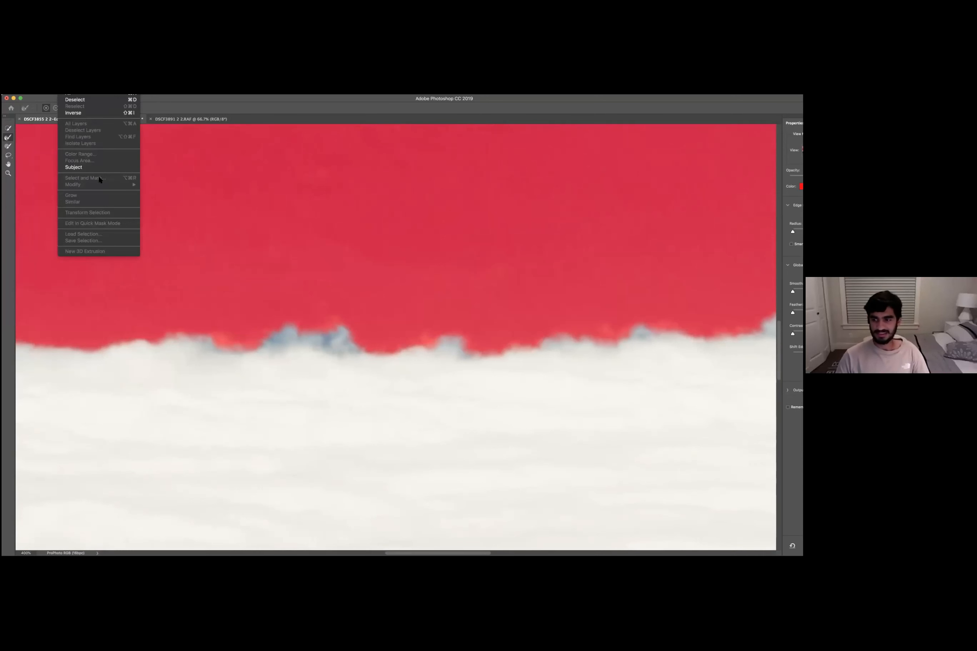
pyautogui.click(98, 90)
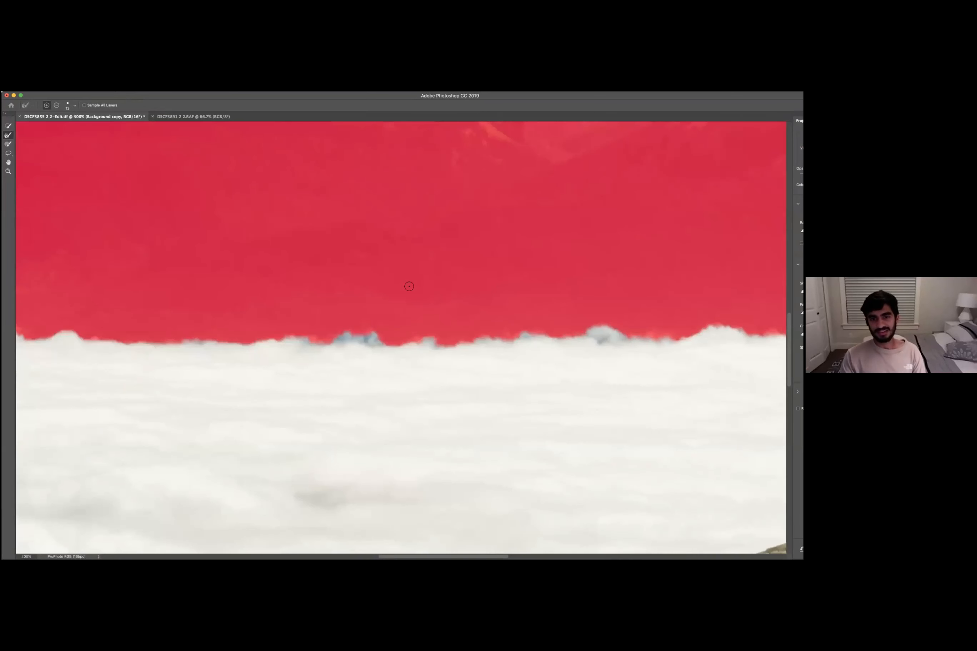
pyautogui.press('super+0')
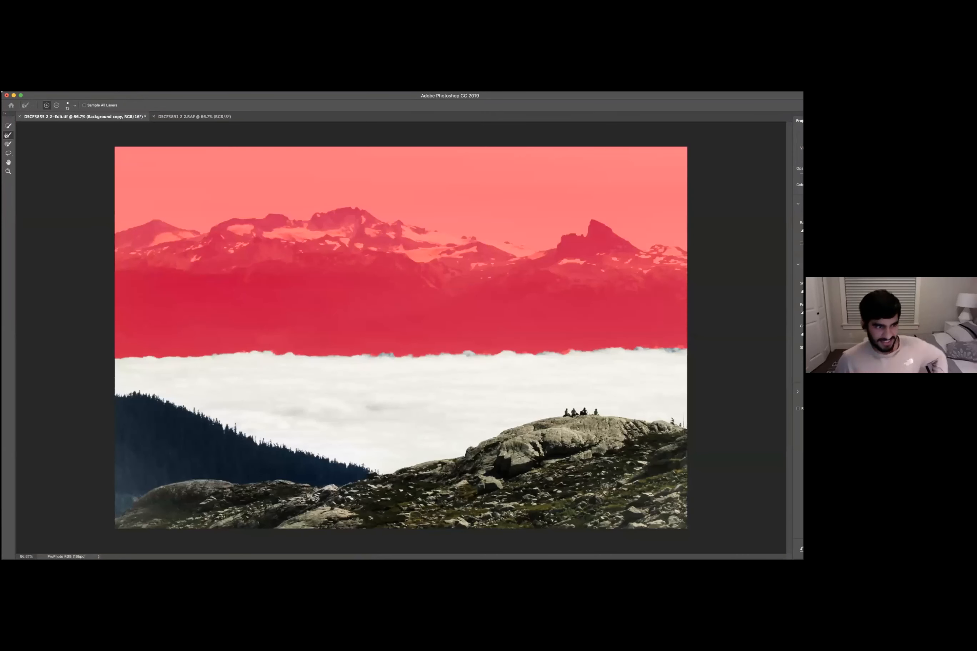
# - Output the Select and Mask result as a layer mask on the Background copy layer
pyautogui.press('super+Tab')
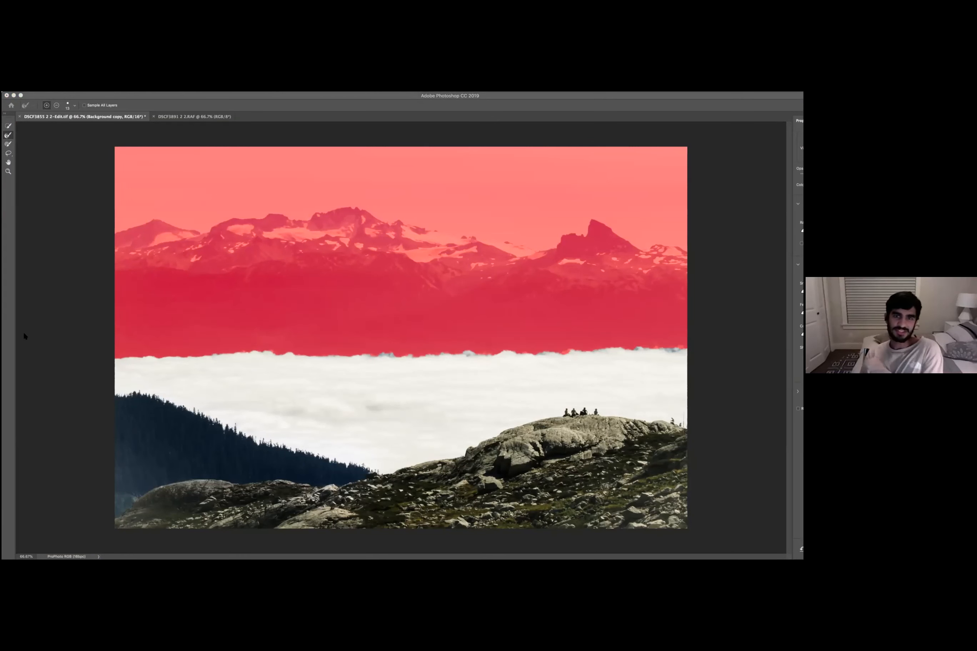
pyautogui.click(356, 95)
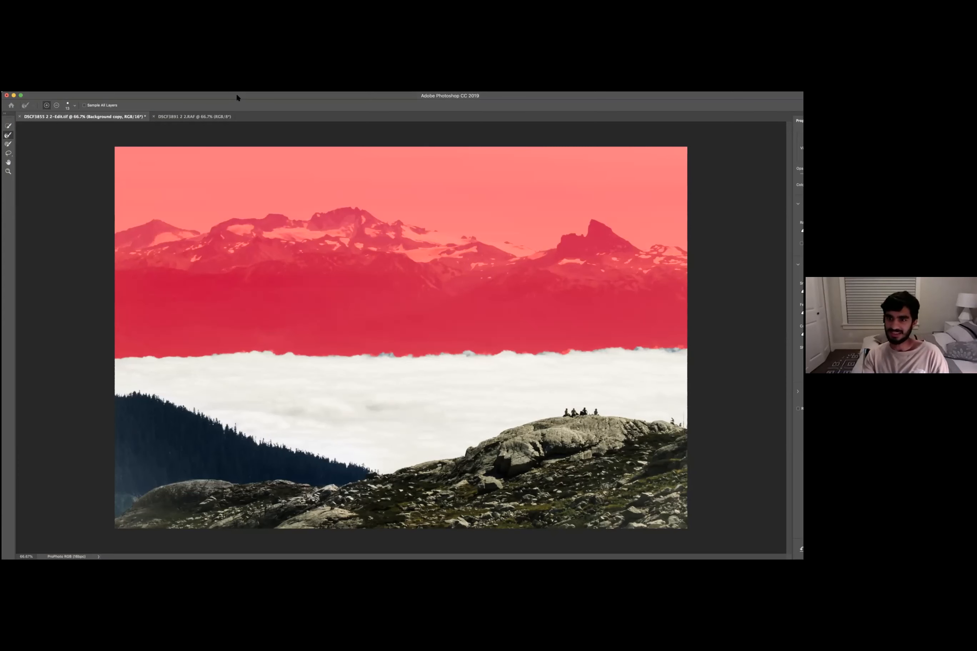
pyautogui.moveTo(237, 96); pyautogui.dragTo(92, 95)
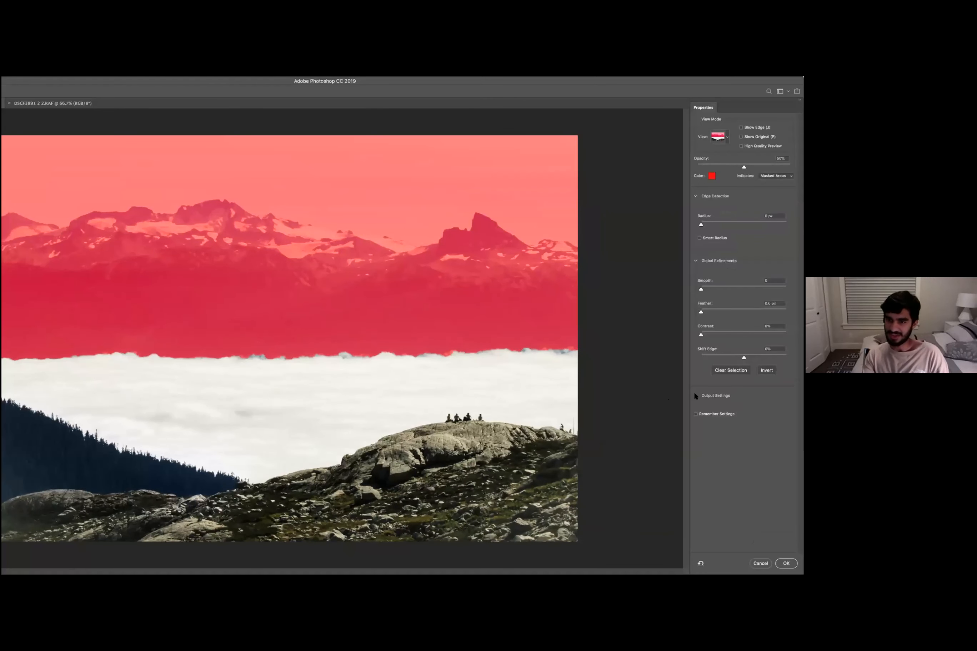
pyautogui.click(695, 395)
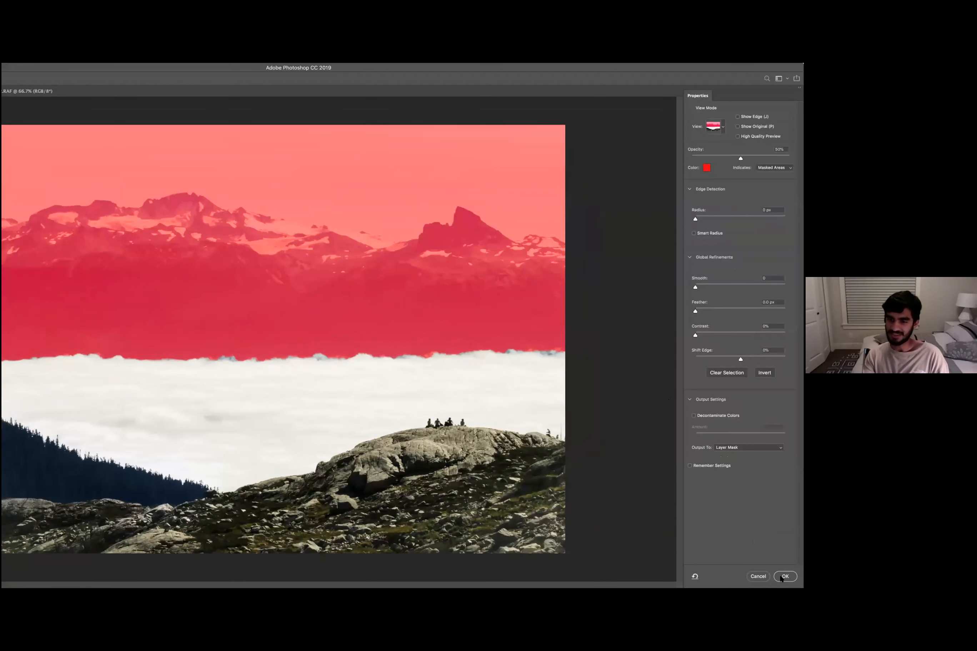
pyautogui.click(783, 578)
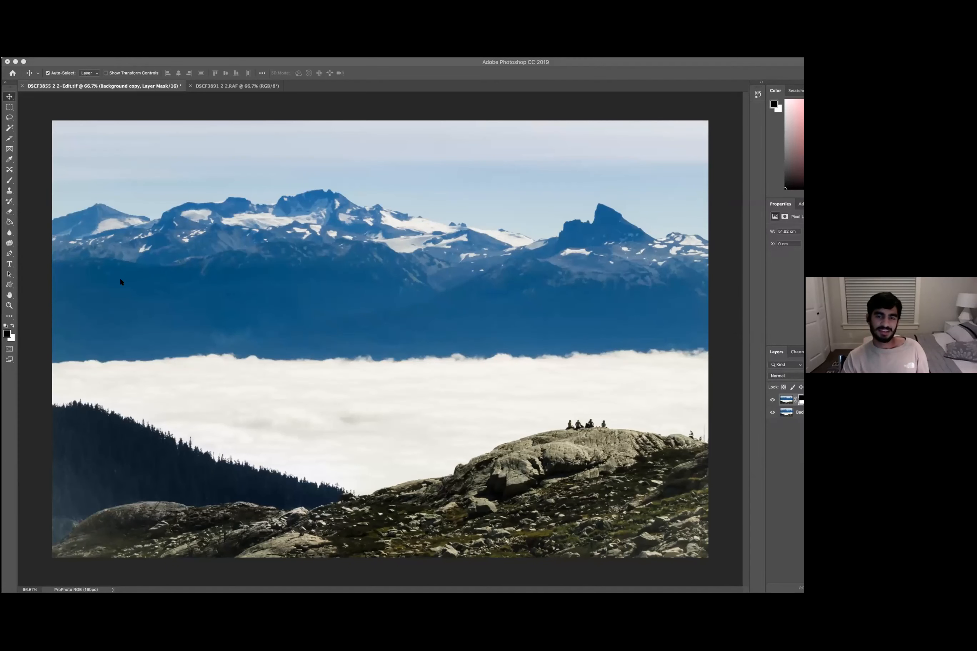
# - Switch to the second mountain photo document and copy the entire image
pyautogui.click(205, 85)
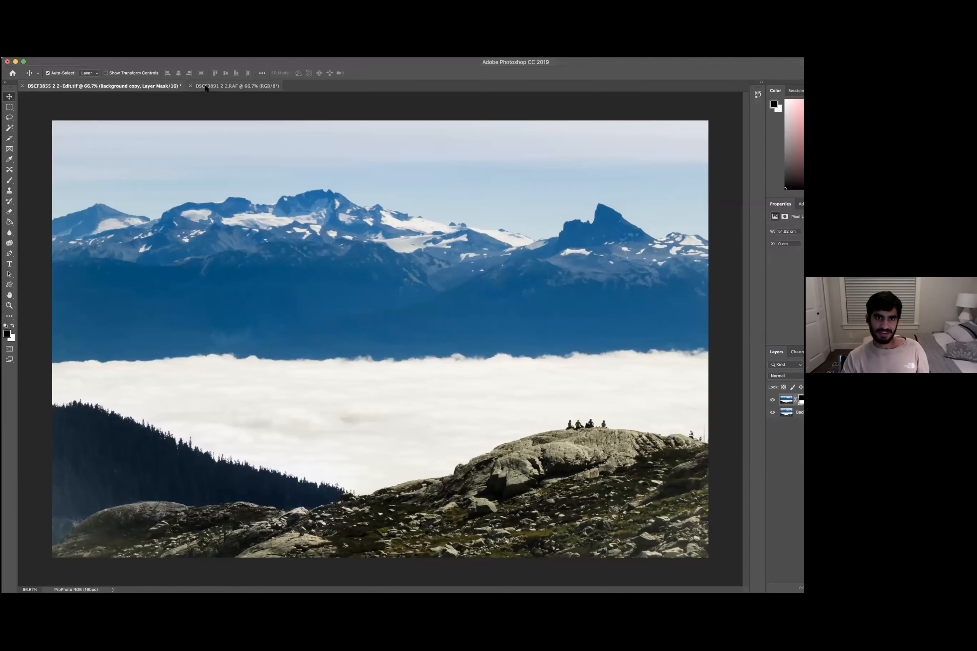
pyautogui.click(205, 85)
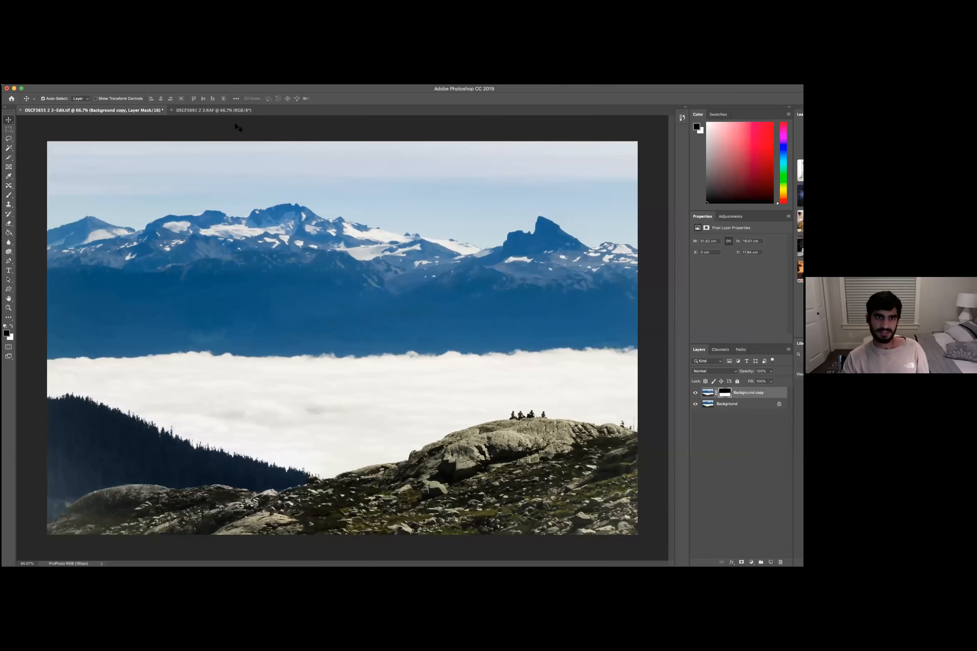
pyautogui.click(224, 113)
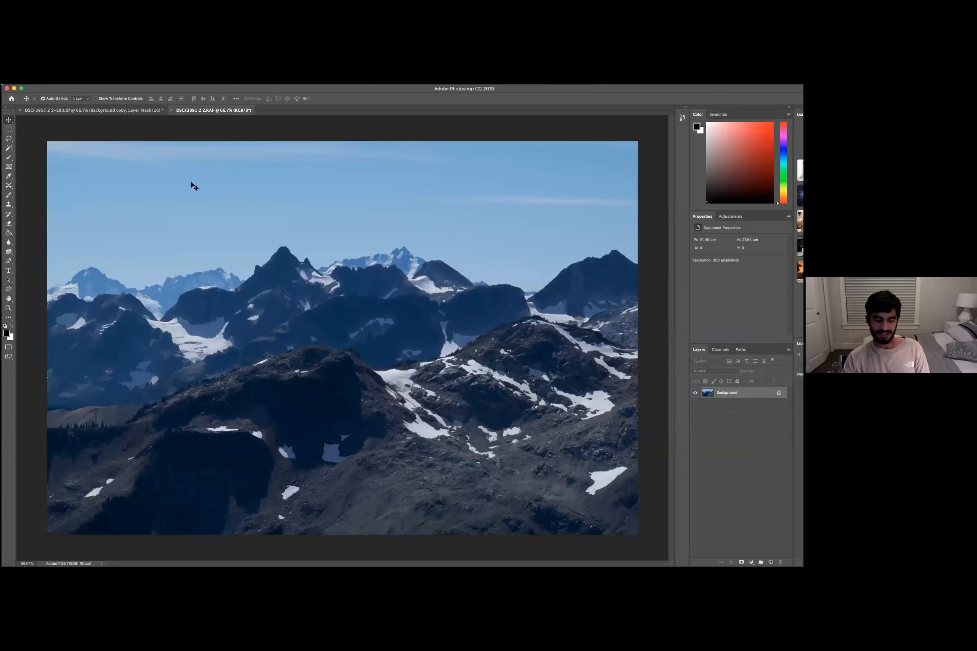
pyautogui.press('super+a')
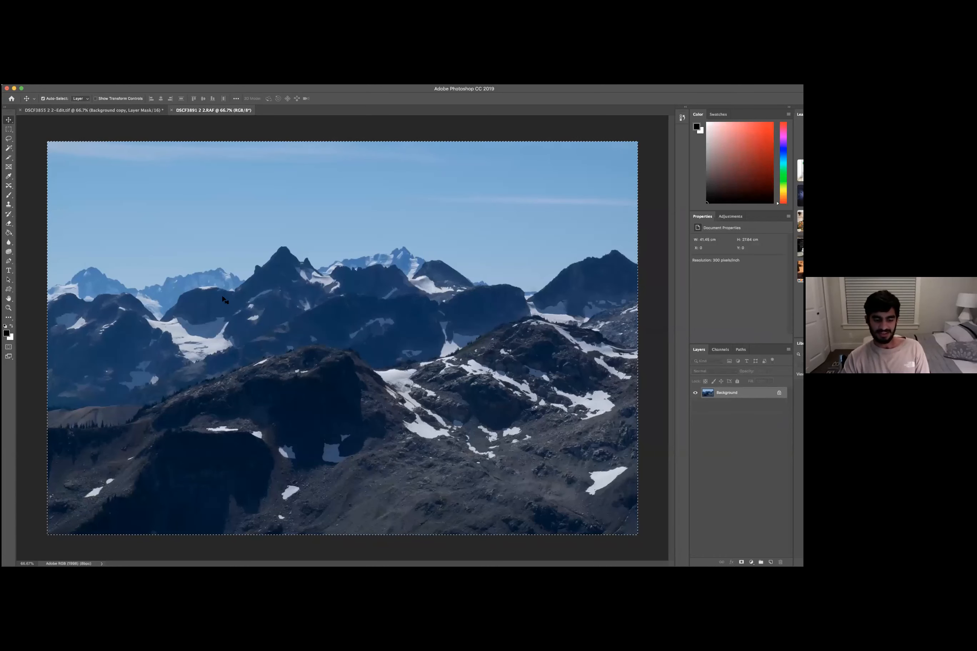
pyautogui.press('super+c')
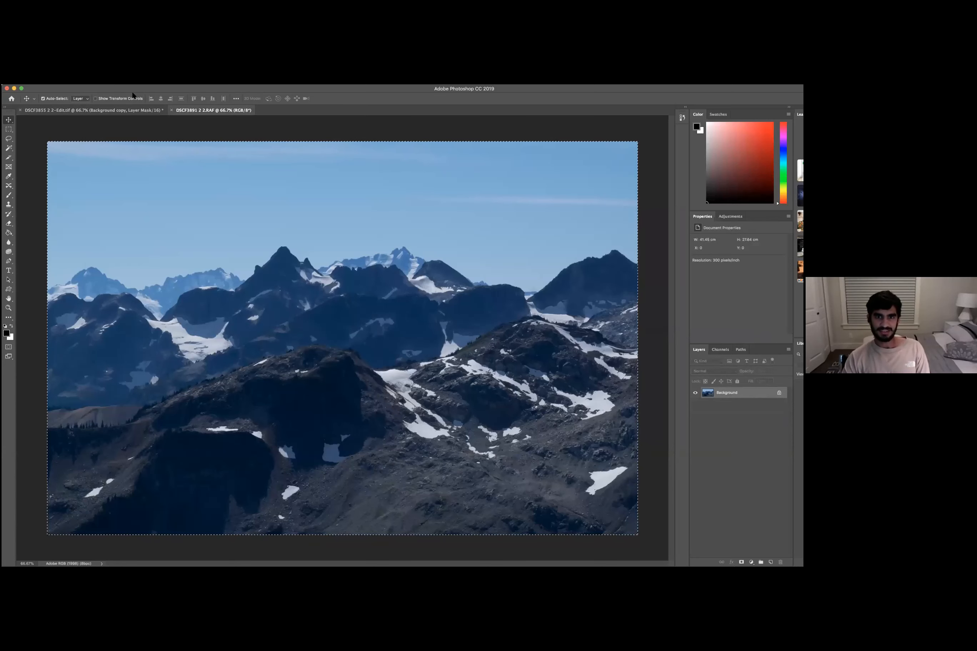
# - Paste the copied mountains into the edited landscape document, converting its colours to the destination profile
pyautogui.hotkey('ctrl', 'Tab')
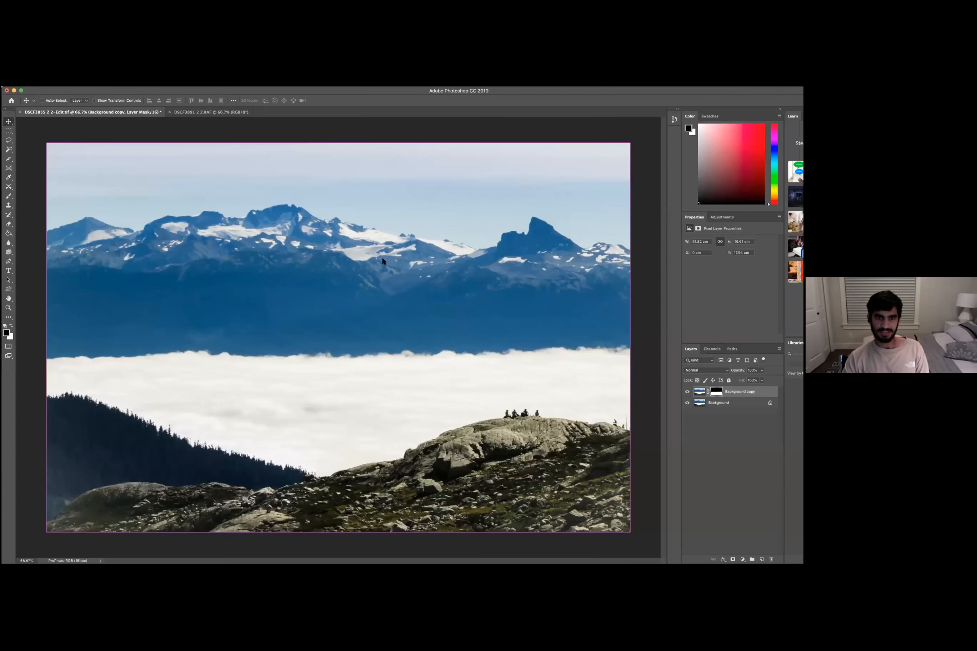
pyautogui.press('super+v')
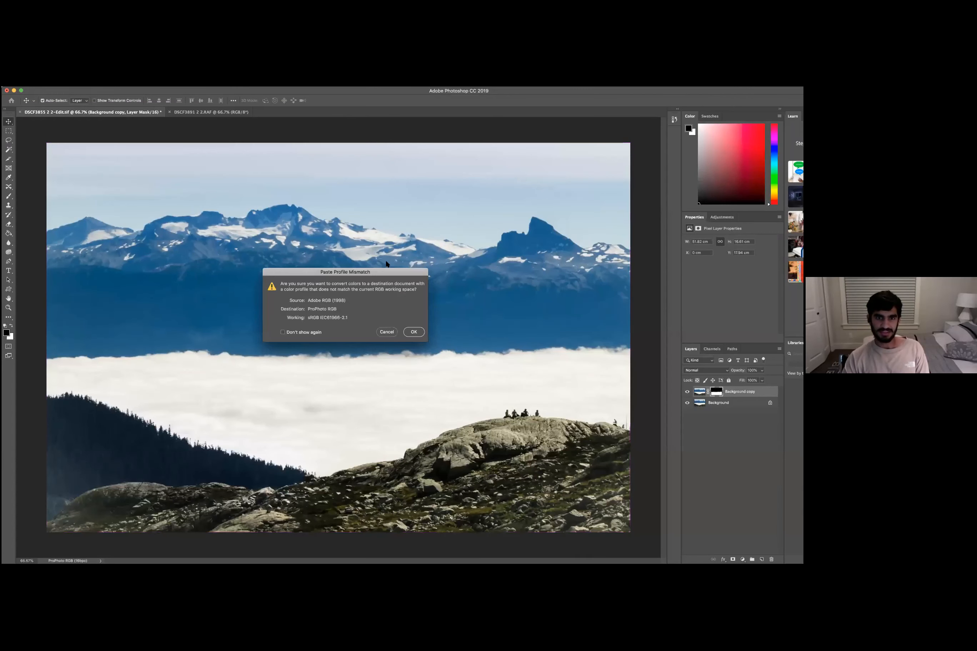
pyautogui.click(413, 332)
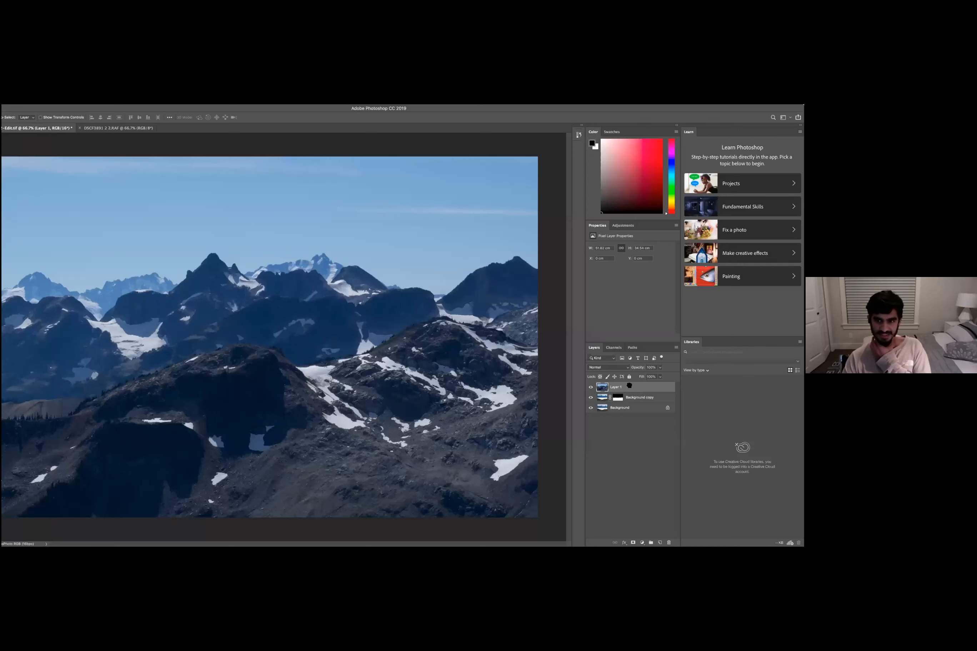
# - Move the pasted Layer 1 beneath the masked Background copy and nudge it slightly upward
pyautogui.moveTo(628, 399); pyautogui.dragTo(628, 384)
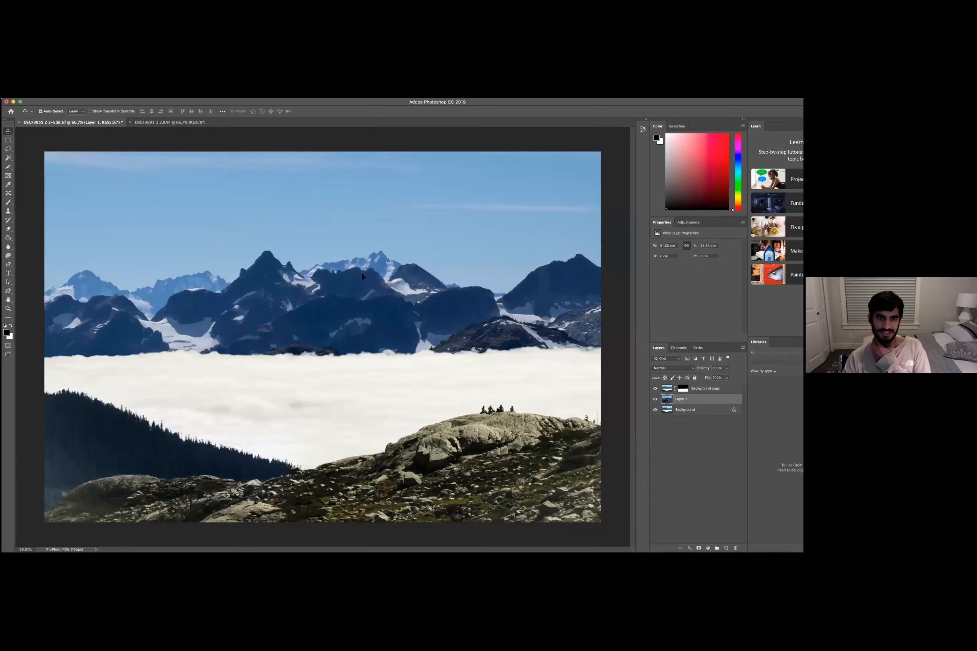
pyautogui.moveTo(358, 279)
pyautogui.mouseDown()
pyautogui.moveTo(358, 245)
pyautogui.moveTo(359, 268)
pyautogui.mouseUp()
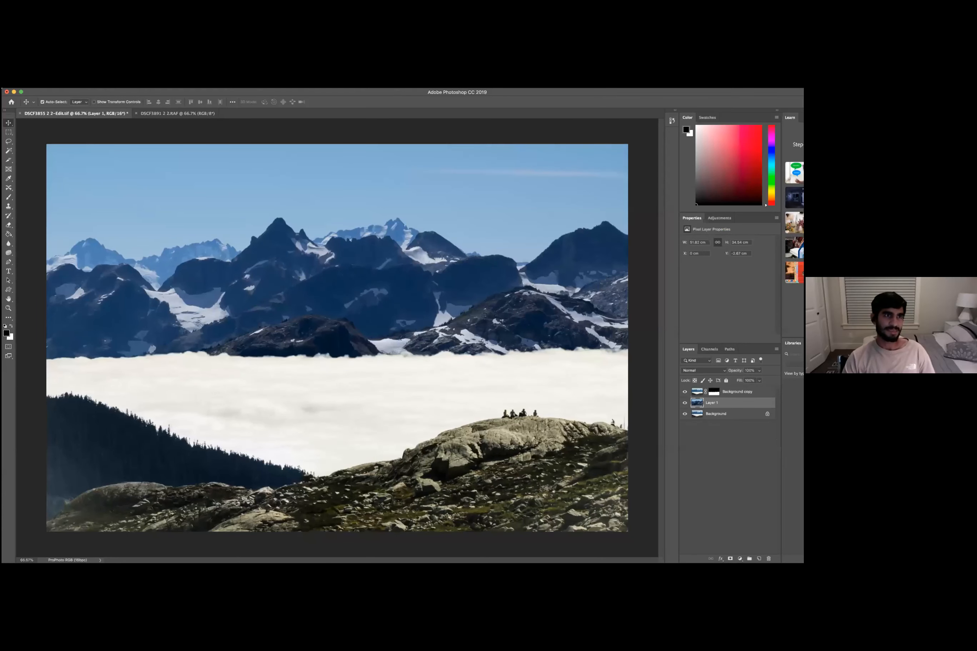
pyautogui.click(2, 83)
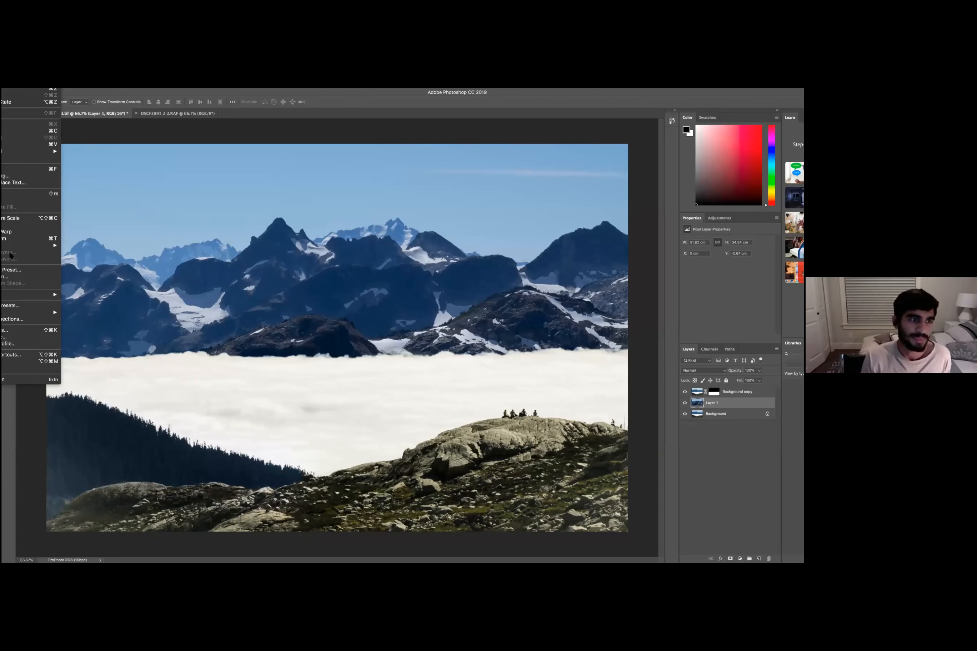
pyautogui.moveTo(5, 89)
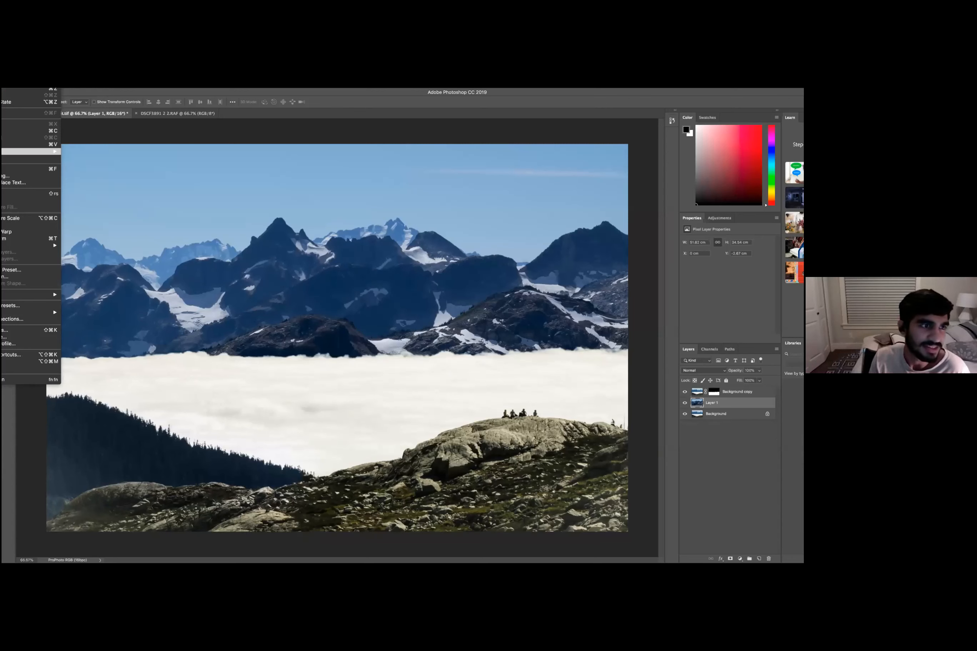
pyautogui.click(428, 95)
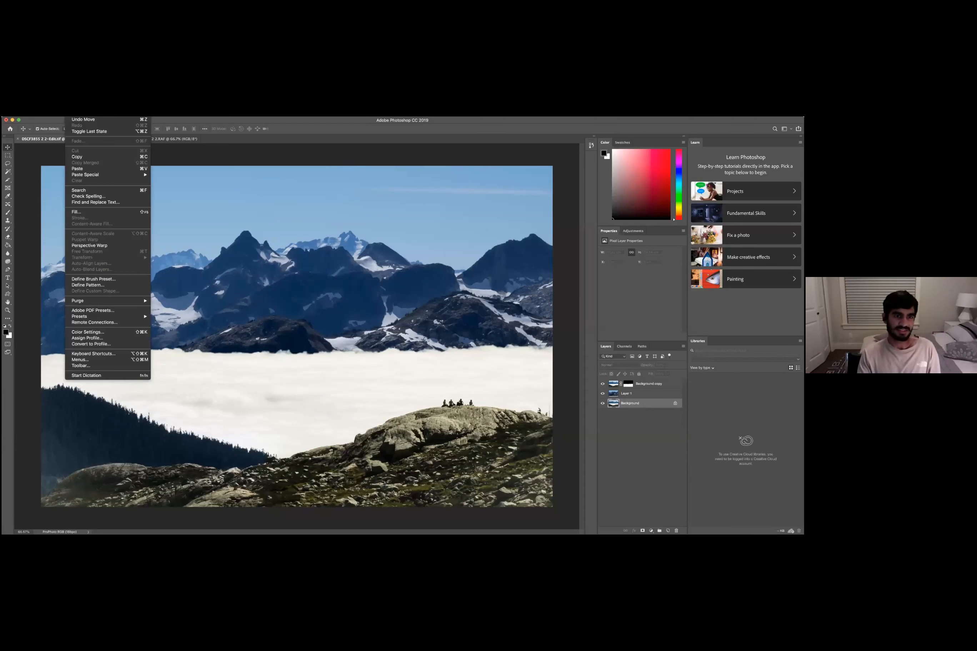
pyautogui.click(383, 357)
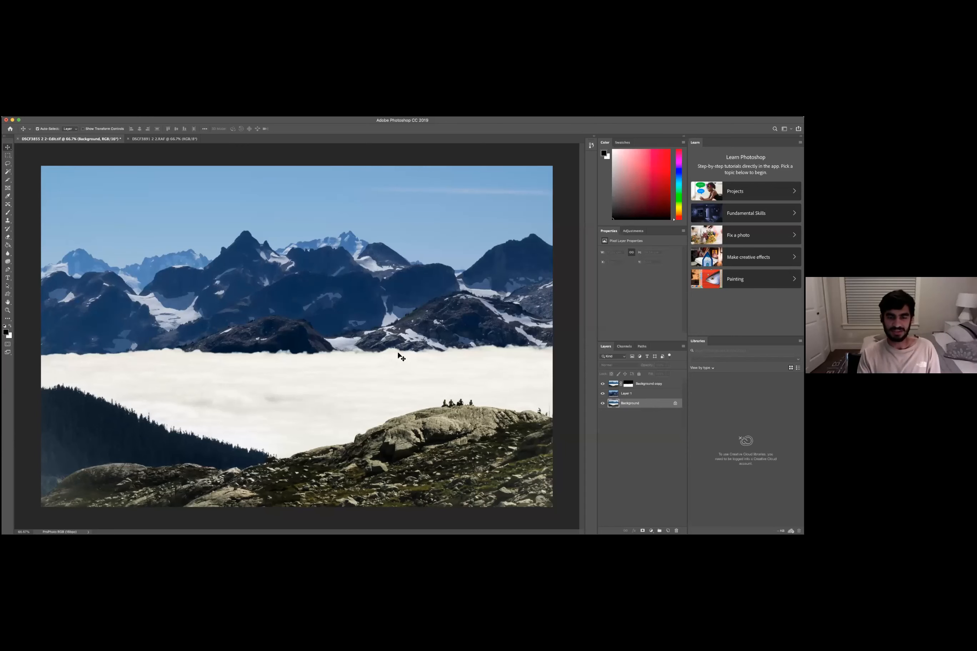
pyautogui.click(71, 114)
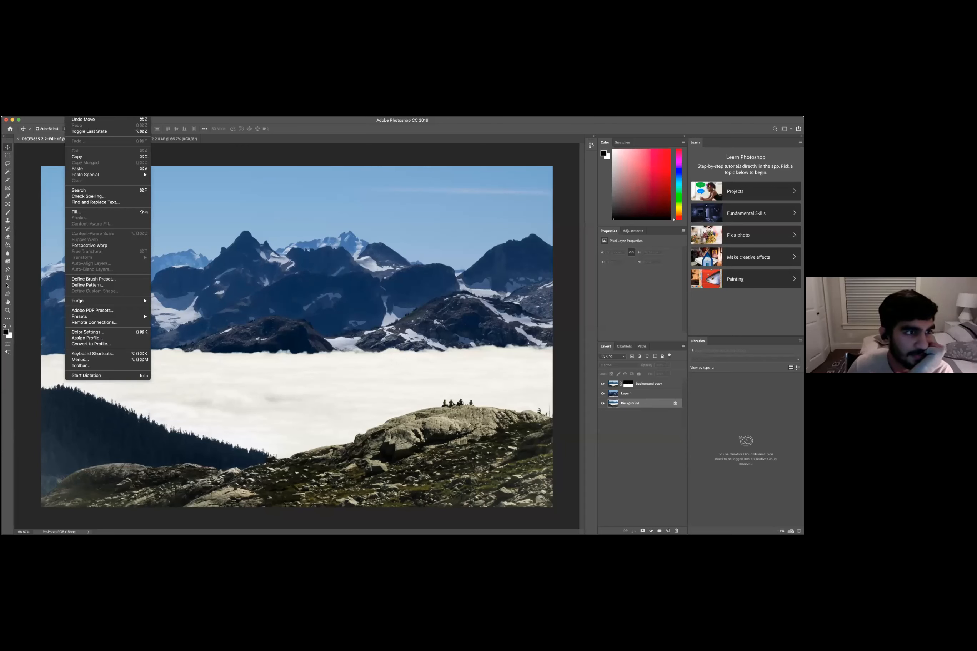
pyautogui.press('Escape')
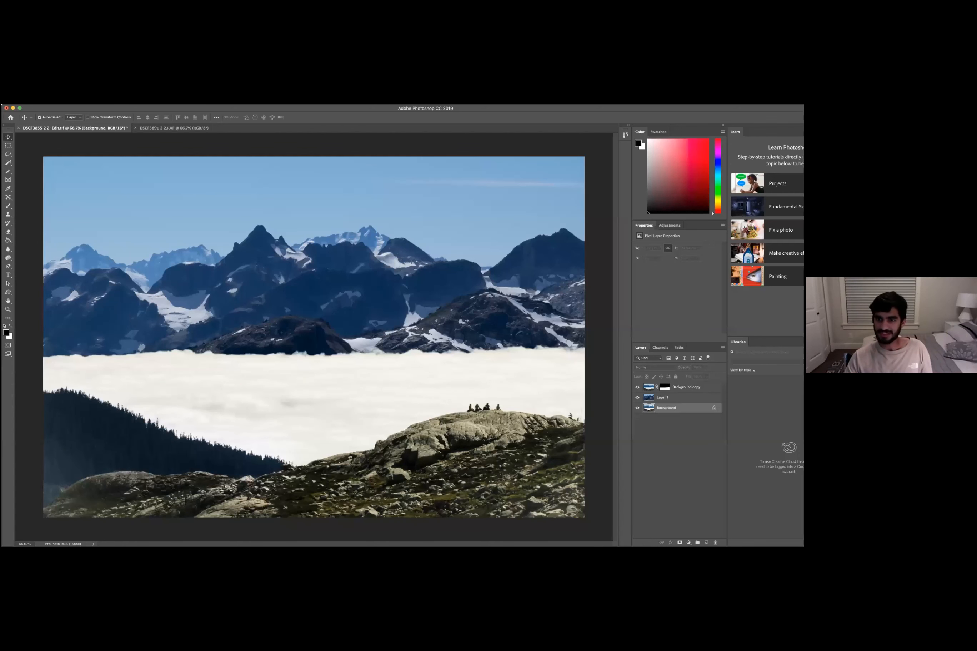
# - Open Layer 1's blending options and try different opacities, ending at 100%
pyautogui.rightClick(673, 399)
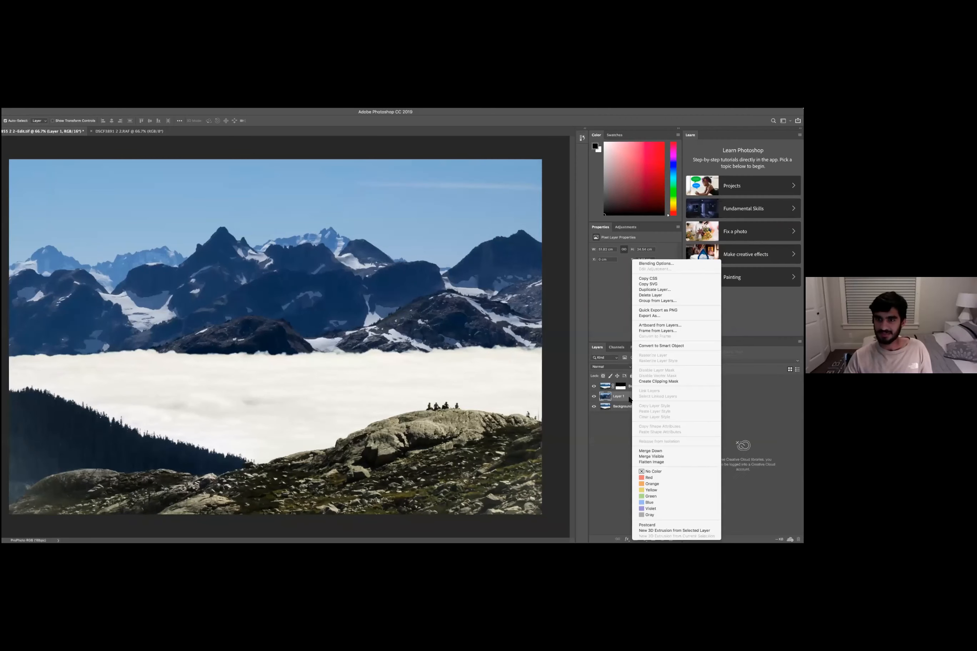
pyautogui.click(615, 355)
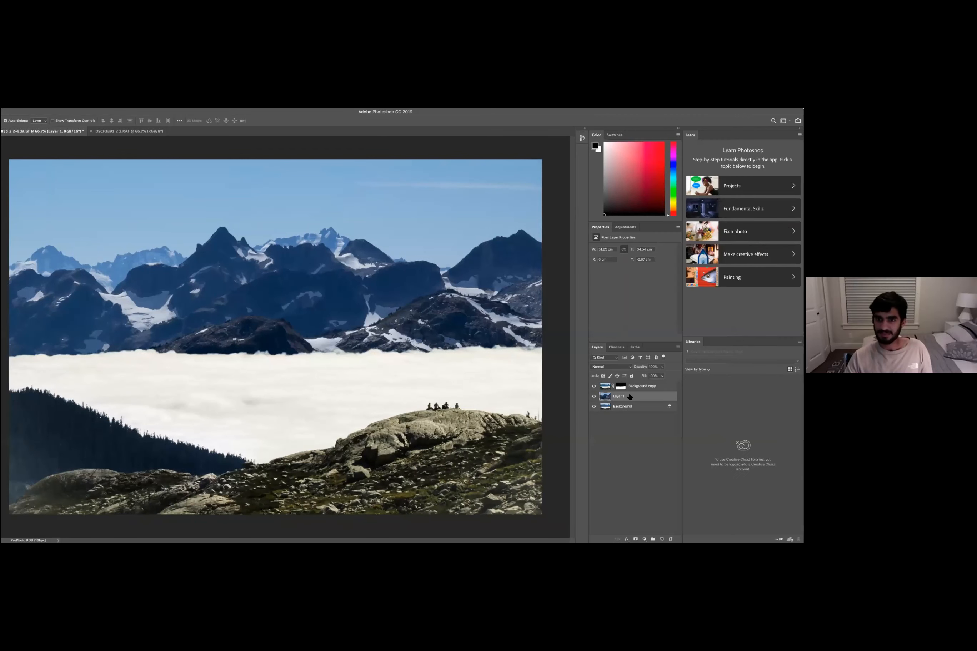
pyautogui.doubleClick(629, 397)
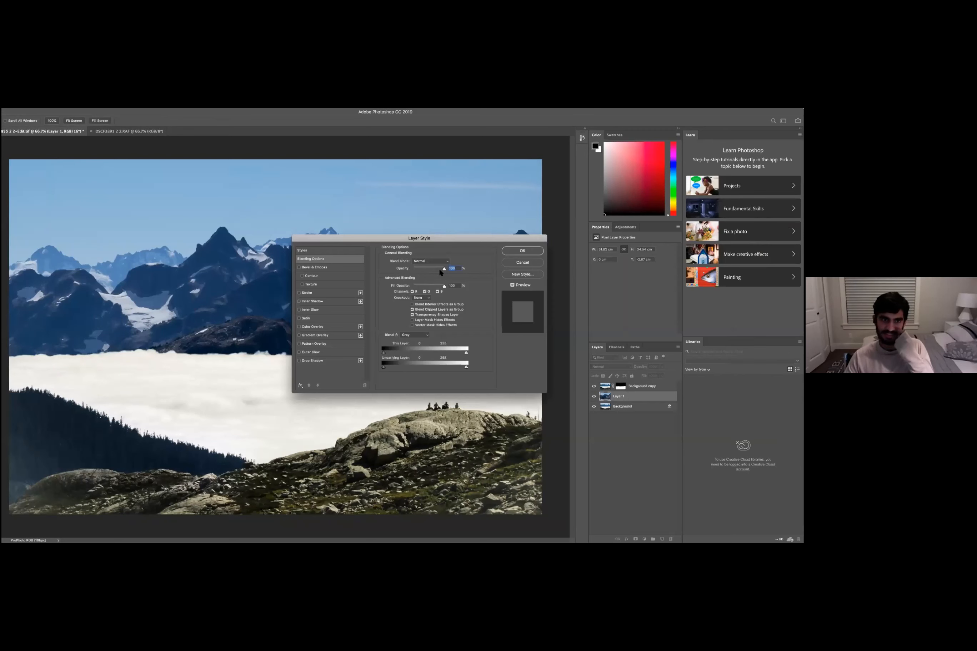
pyautogui.moveTo(444, 269); pyautogui.dragTo(427, 254)
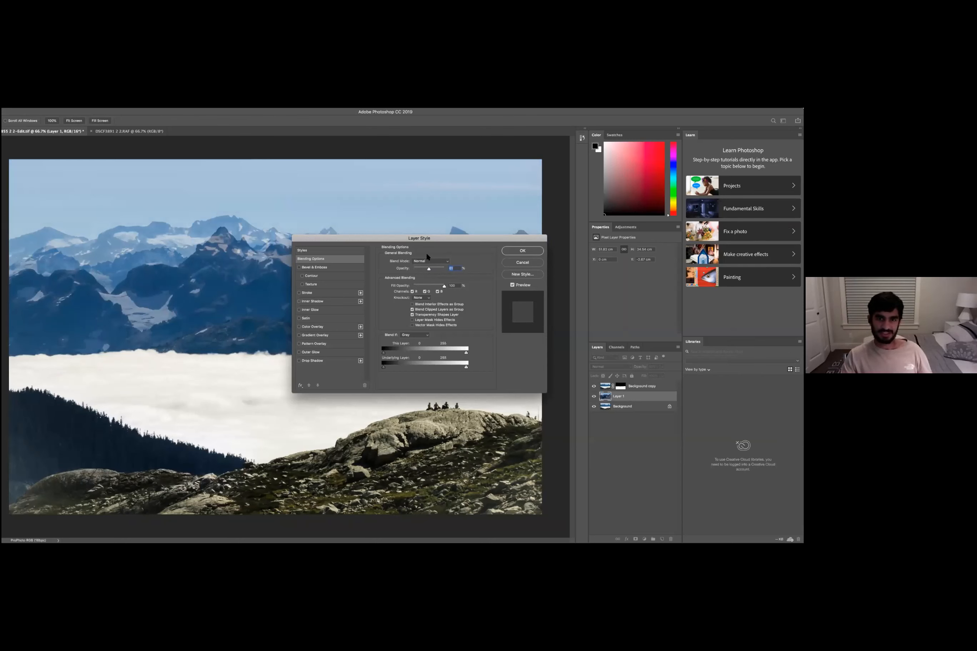
pyautogui.moveTo(417, 269); pyautogui.dragTo(437, 269)
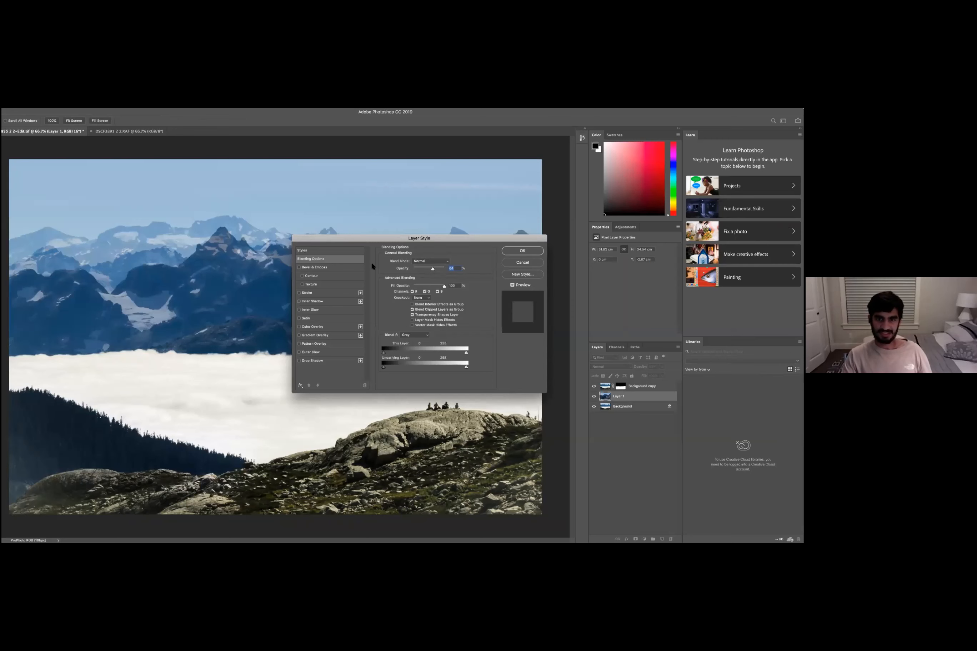
pyautogui.moveTo(437, 275); pyautogui.dragTo(439, 273)
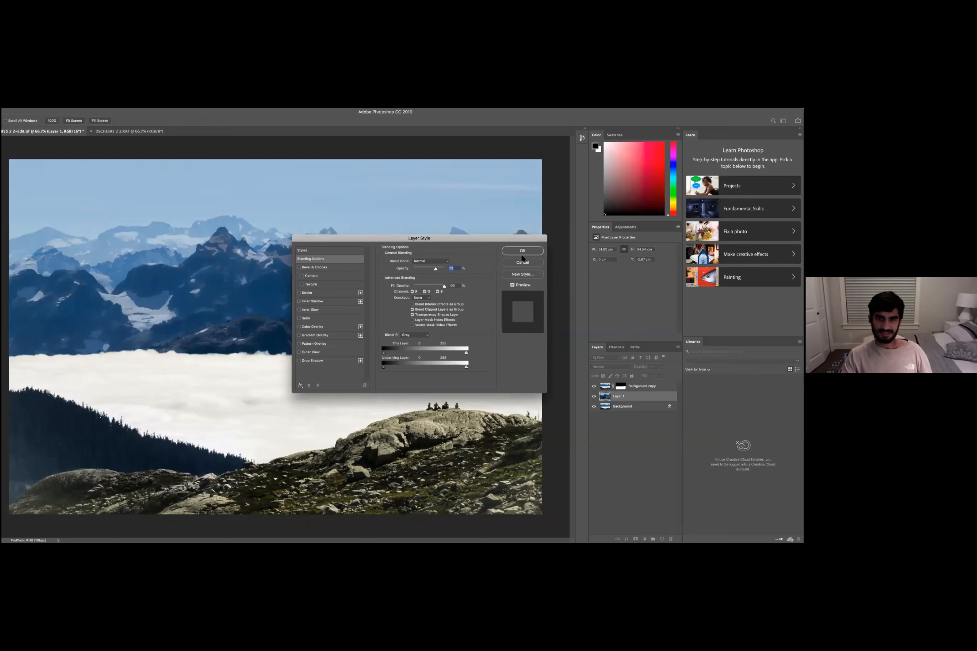
pyautogui.write('100')
pyautogui.press('Return')
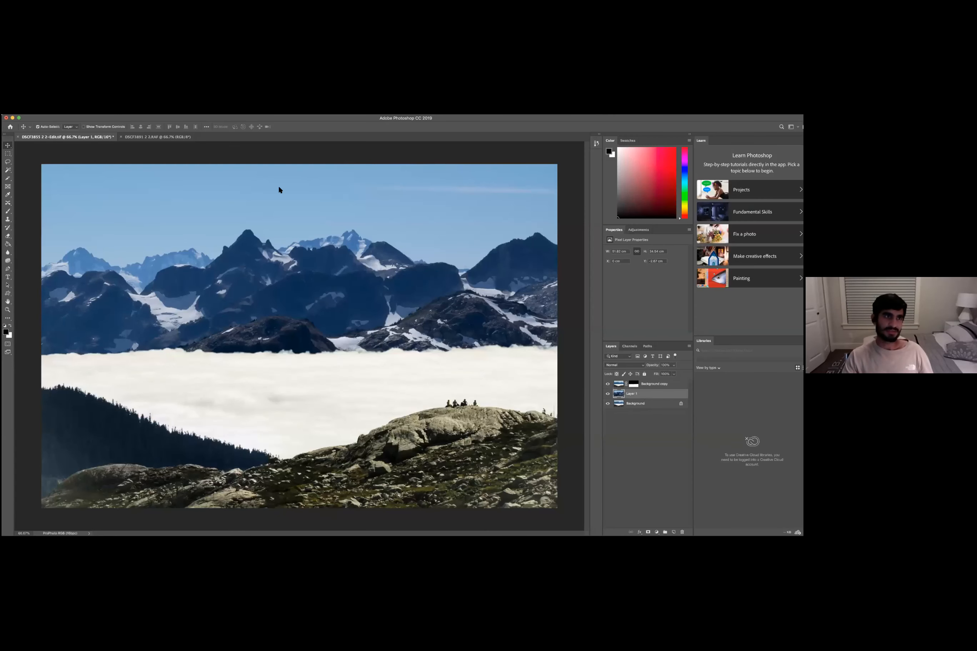
# - Apply a Field Blur to Layer 1 from the Blur Gallery, adjusting the blur amount before confirming
pyautogui.click(65, 112)
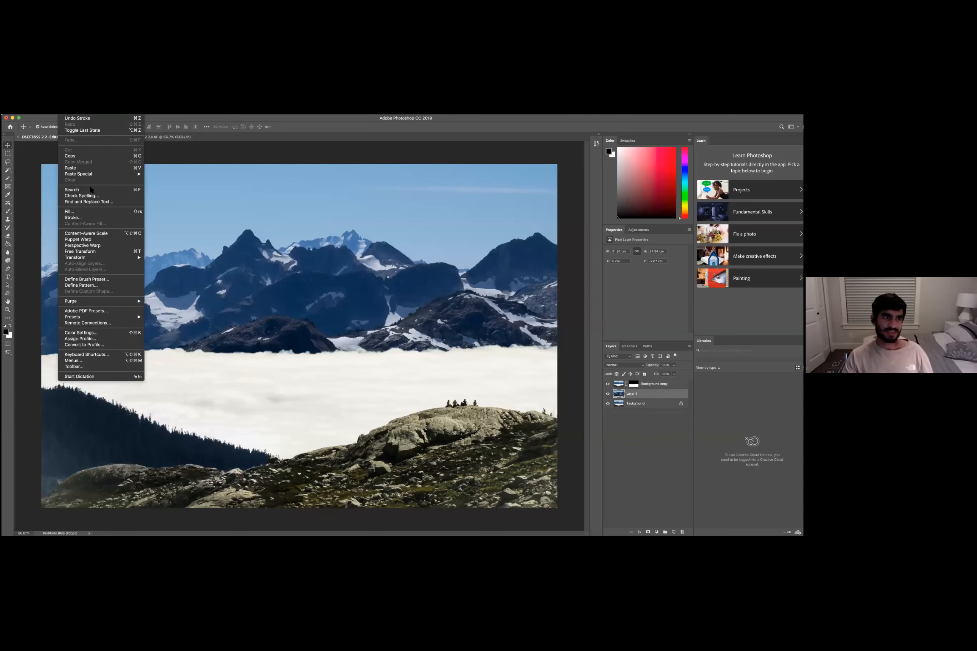
pyautogui.moveTo(84, 111)
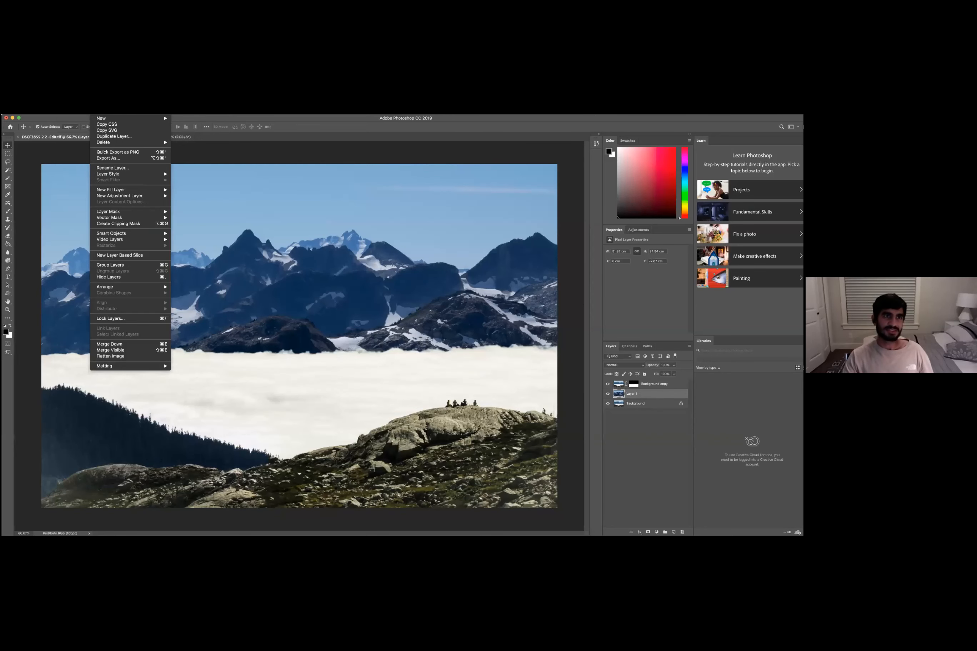
pyautogui.moveTo(149, 111)
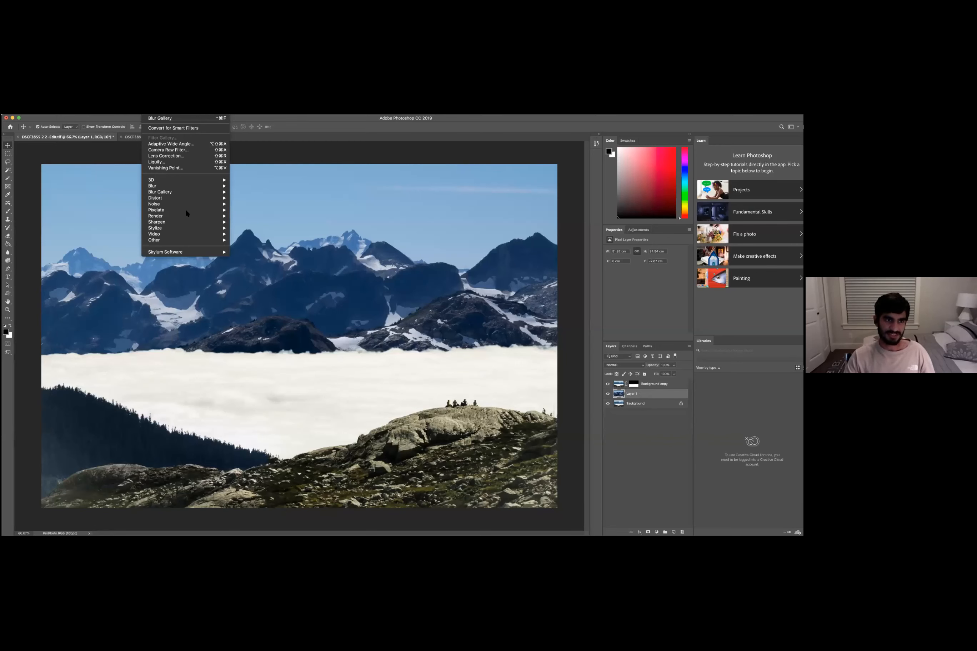
pyautogui.moveTo(184, 192)
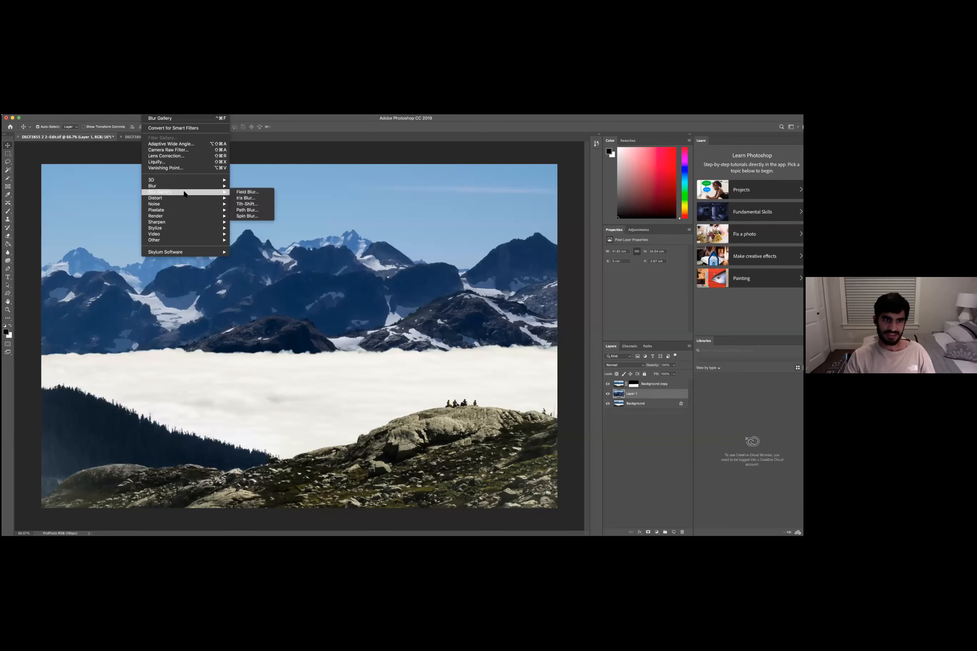
pyautogui.click(259, 194)
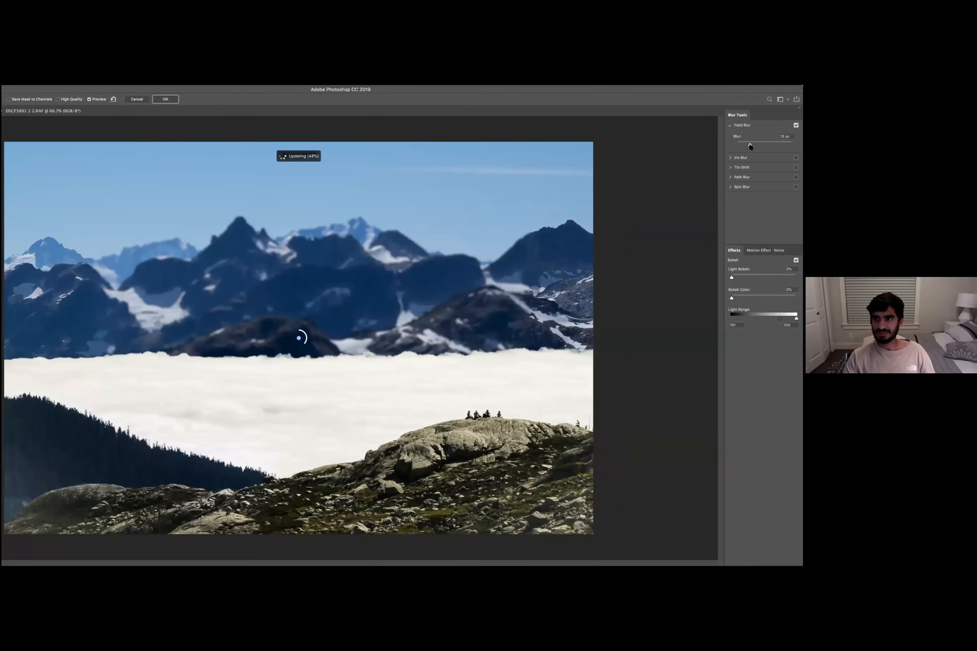
pyautogui.press('Down')
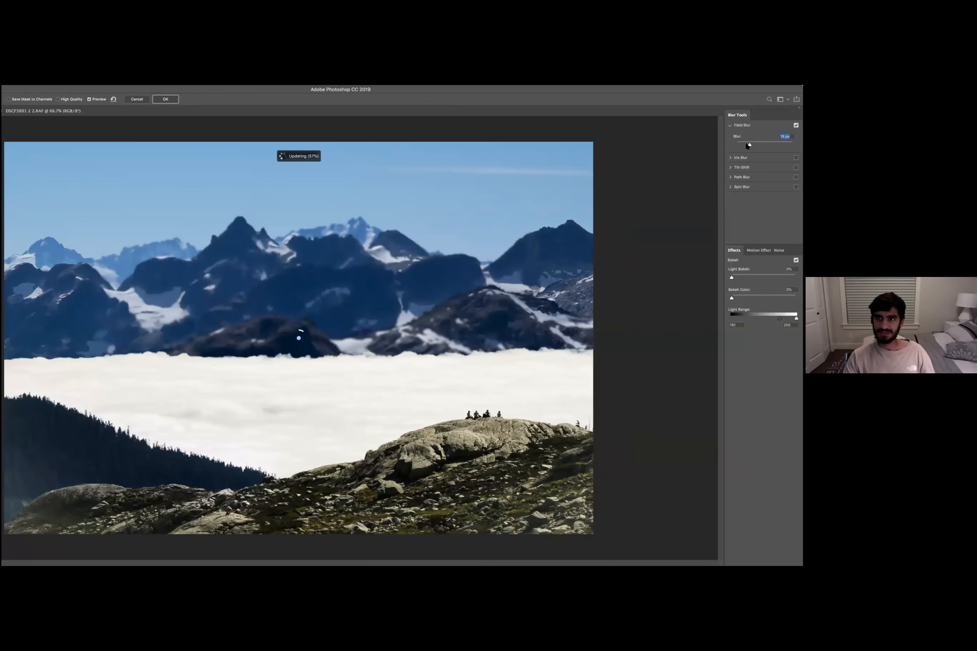
pyautogui.hotkey('shift', 'Down')
pyautogui.press('Down')
pyautogui.press('Down')
pyautogui.press('Up')
pyautogui.press('Up')
pyautogui.click(788, 142)
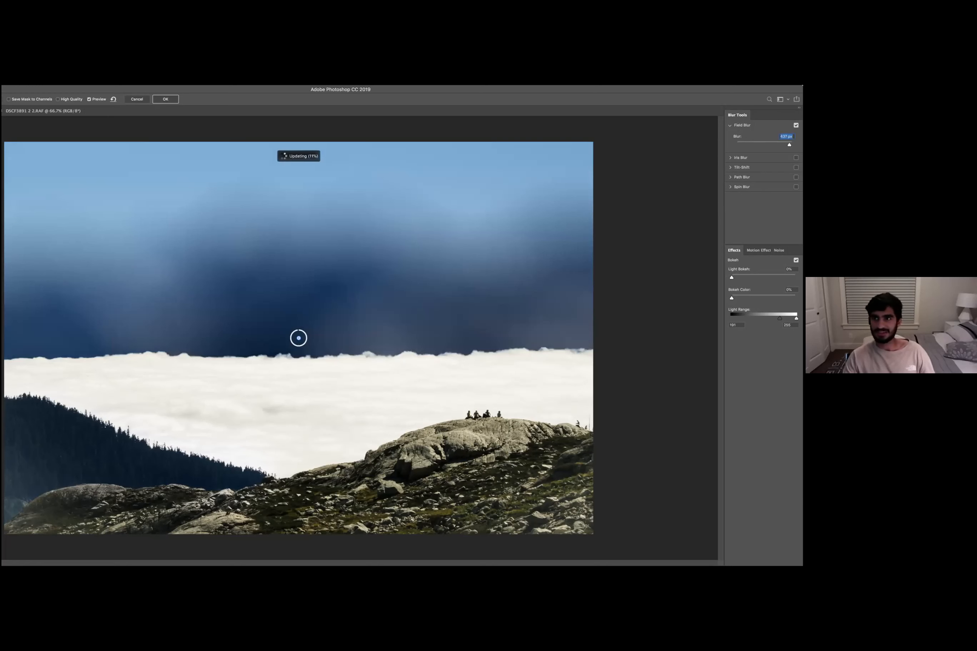
pyautogui.moveTo(770, 144); pyautogui.dragTo(739, 143)
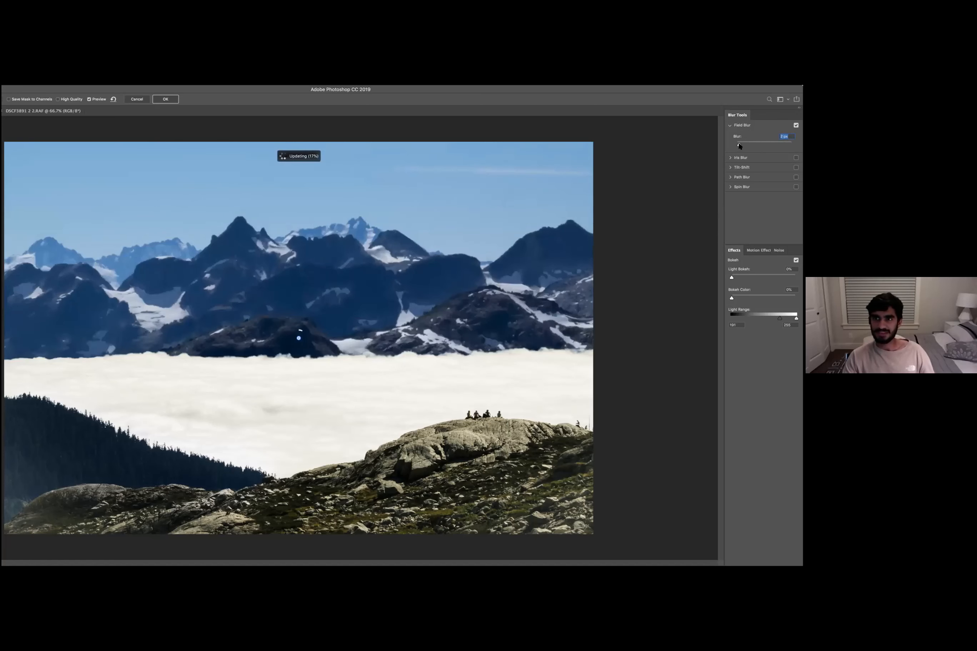
pyautogui.moveTo(739, 143); pyautogui.dragTo(741, 145)
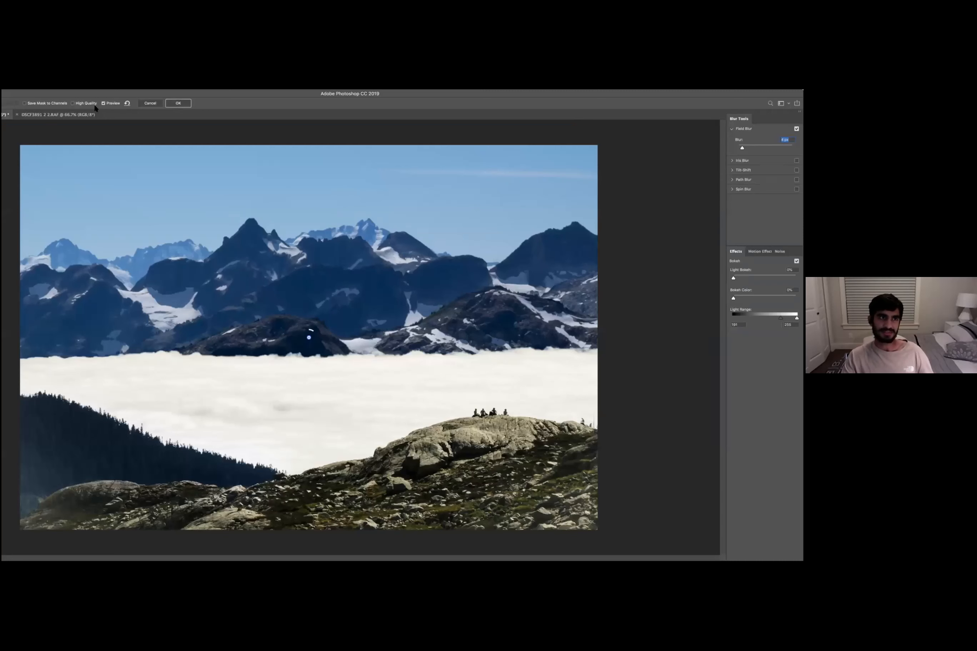
pyautogui.click(103, 103)
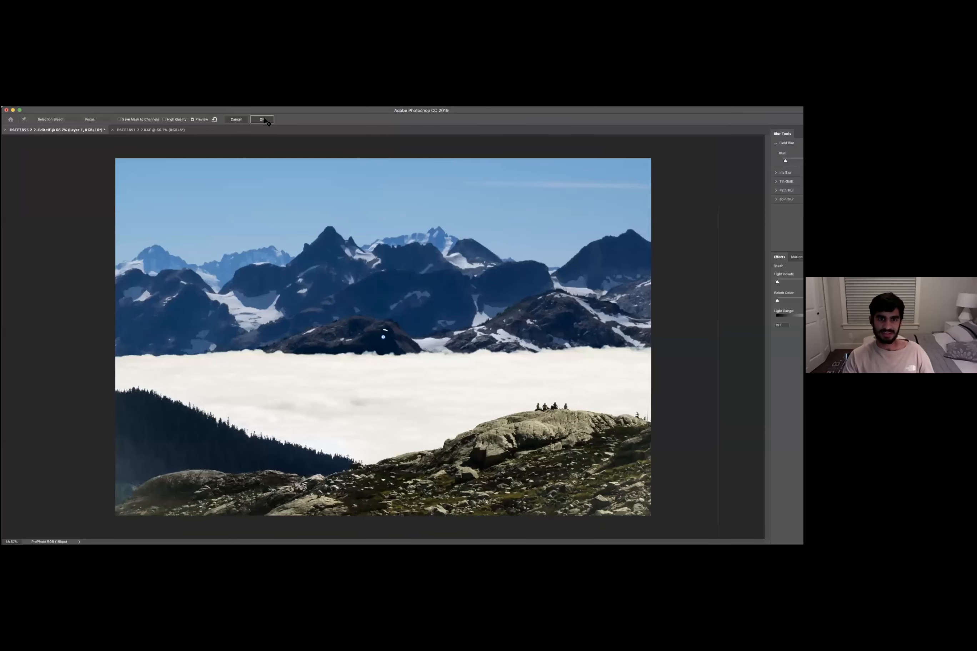
pyautogui.click(263, 119)
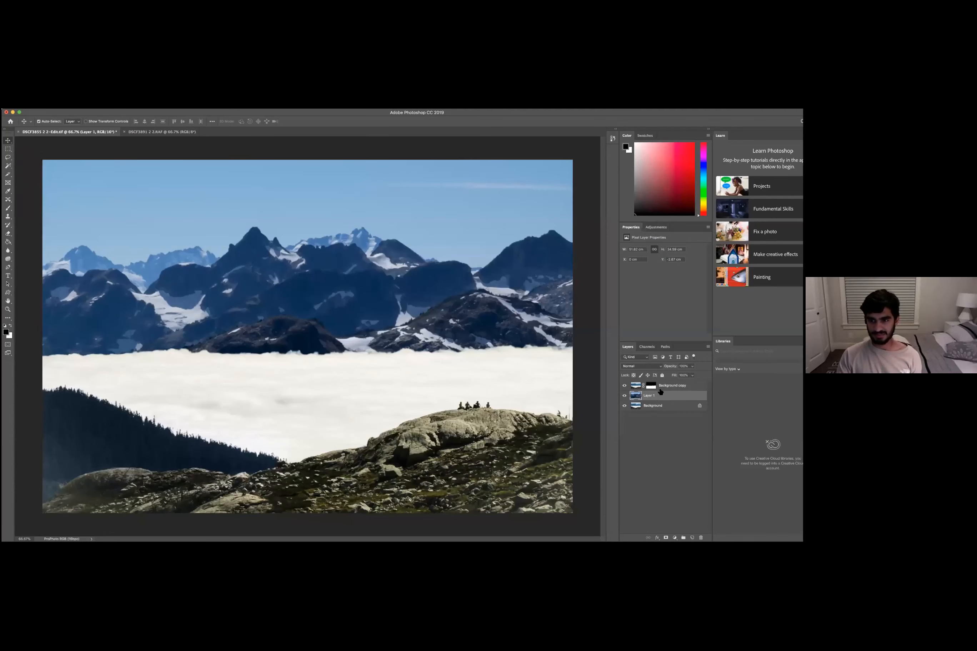
# - Select the Background copy's layer mask and try adjusting its settings in the mask properties
pyautogui.click(662, 406)
pyautogui.click(667, 387)
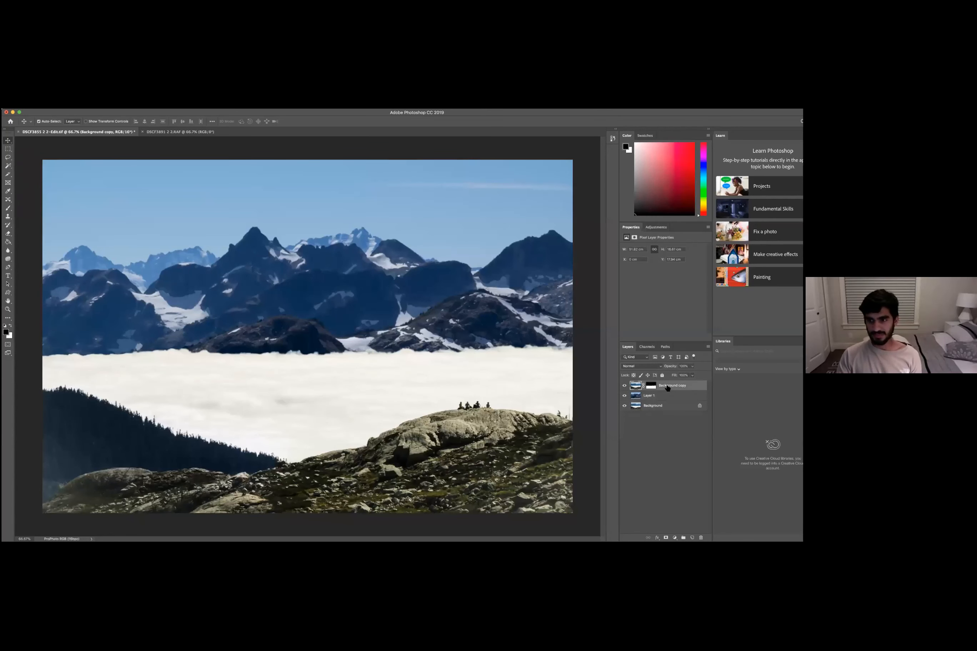
pyautogui.keyDown('super'); pyautogui.click(664, 386); pyautogui.keyUp('super')
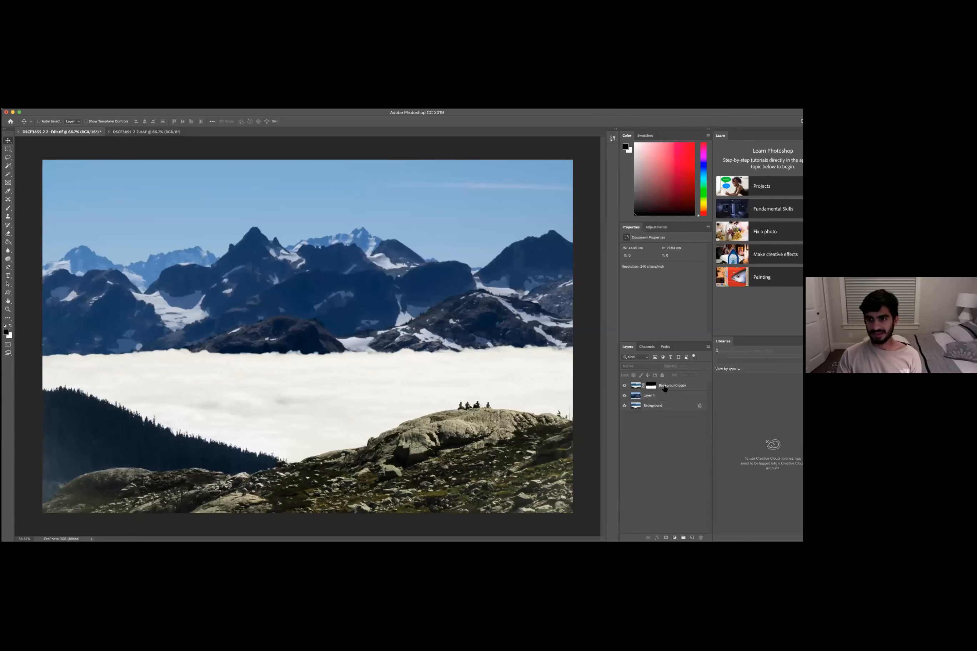
pyautogui.click(661, 387)
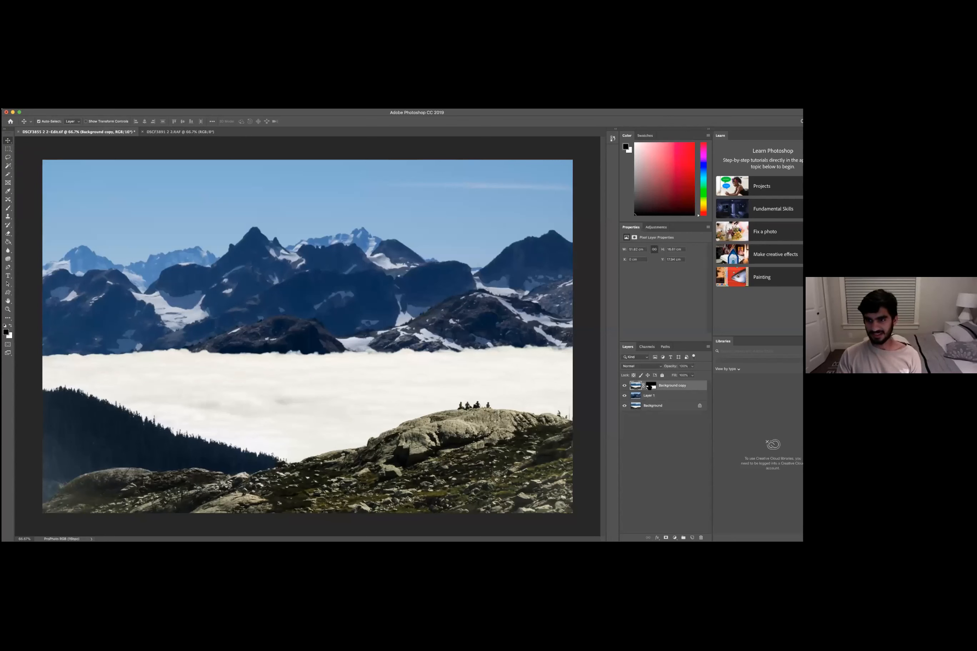
pyautogui.click(649, 386)
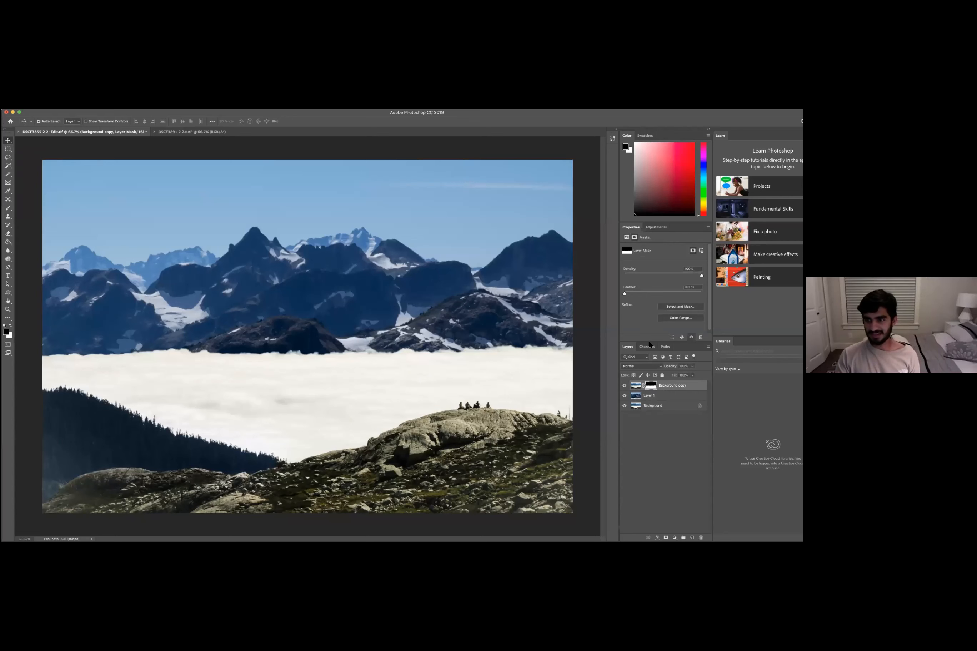
pyautogui.moveTo(627, 293)
pyautogui.mouseDown()
pyautogui.moveTo(636, 293)
pyautogui.moveTo(615, 299)
pyautogui.mouseUp()
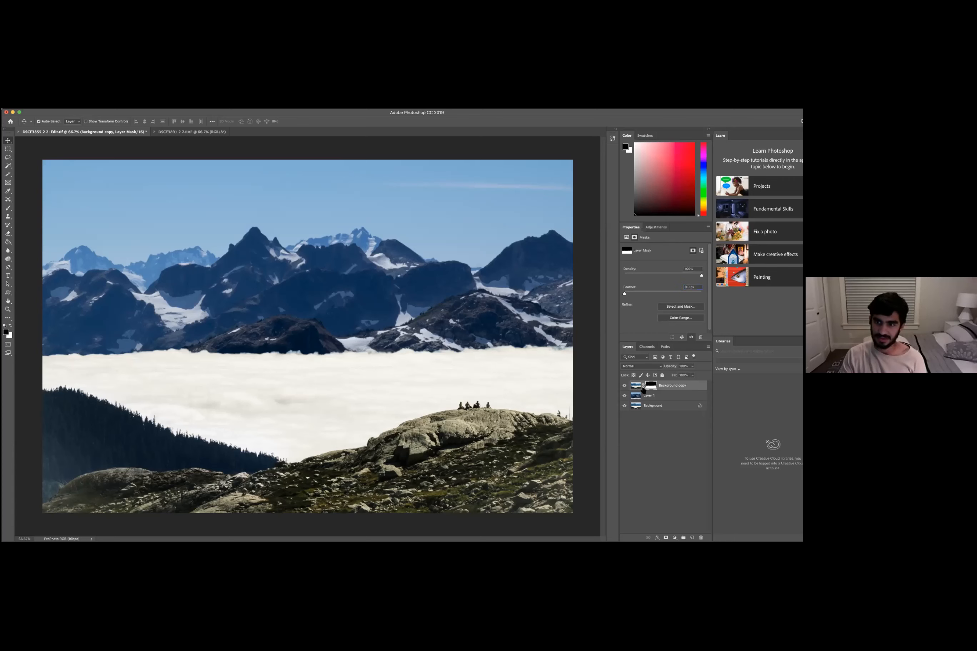
pyautogui.moveTo(626, 294); pyautogui.dragTo(628, 294)
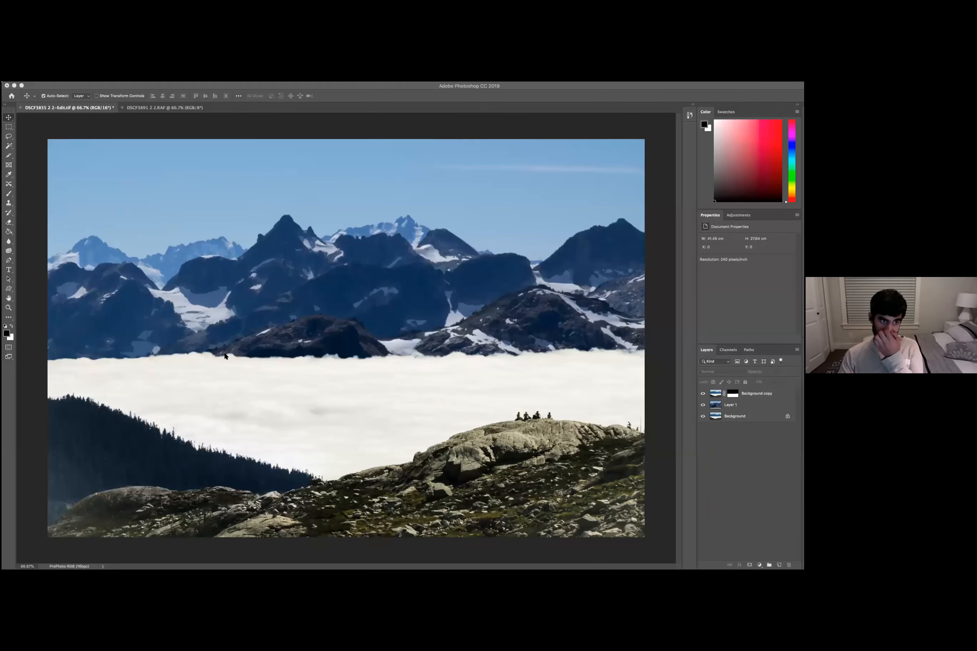
# - Bring a fog image from outside into the landscape document as a new placed layer
pyautogui.click(456, 291)
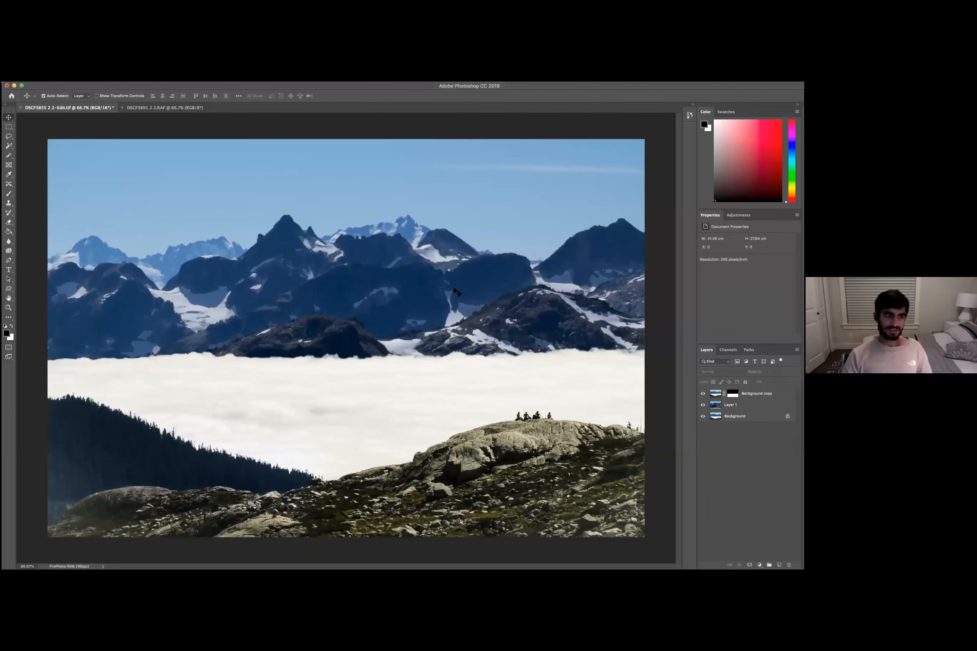
pyautogui.press('super+Tab')
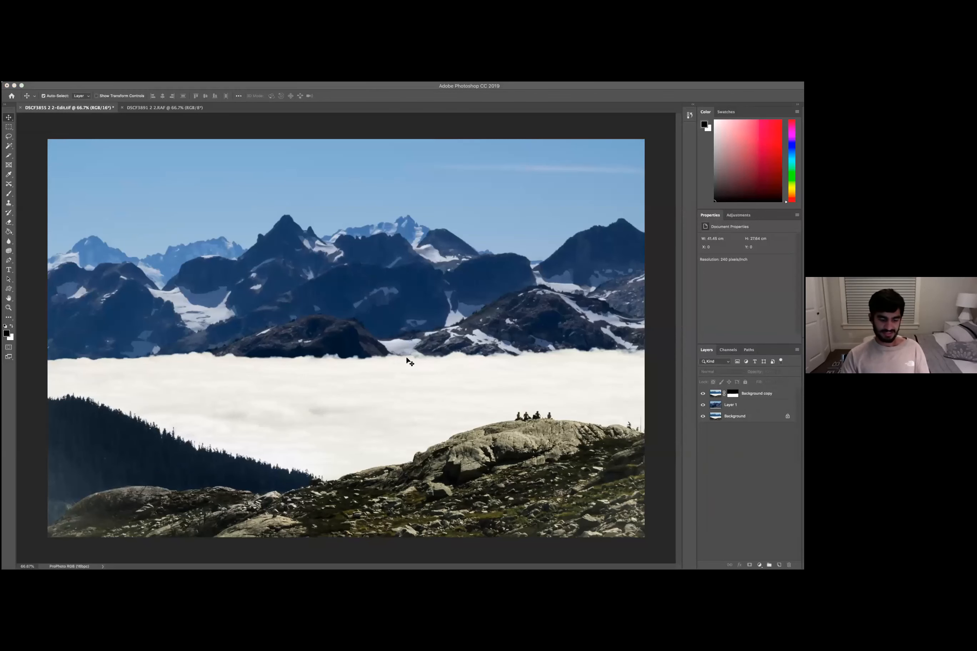
pyautogui.click(410, 361)
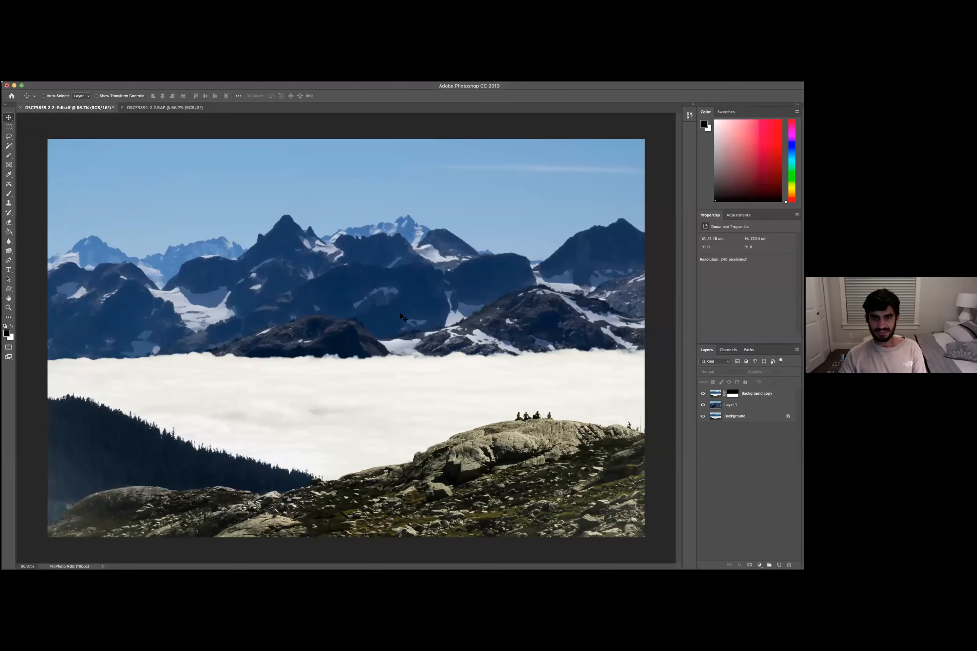
pyautogui.press('super')
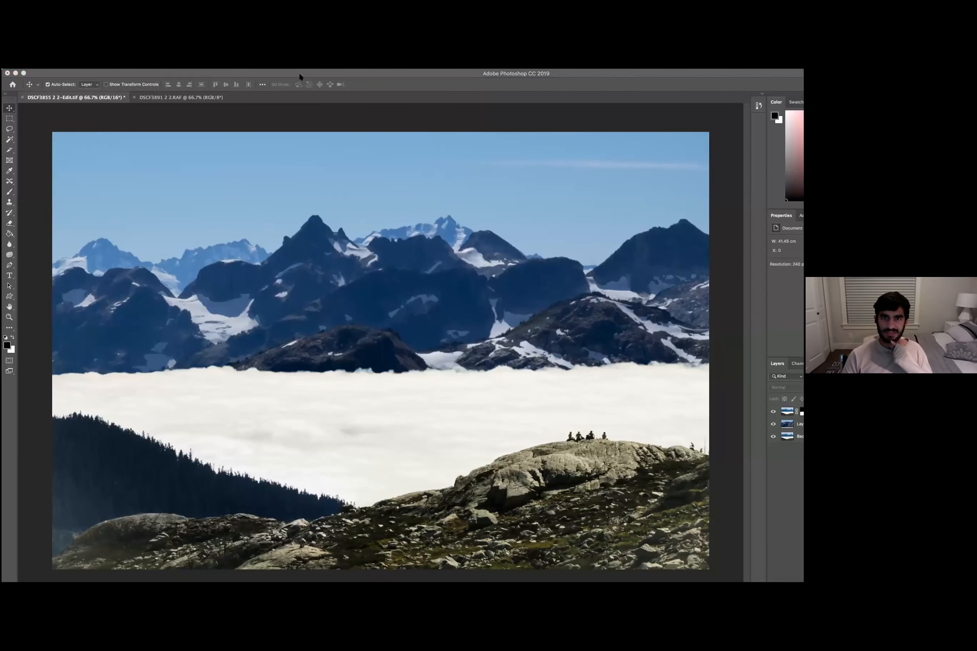
pyautogui.click(333, 77)
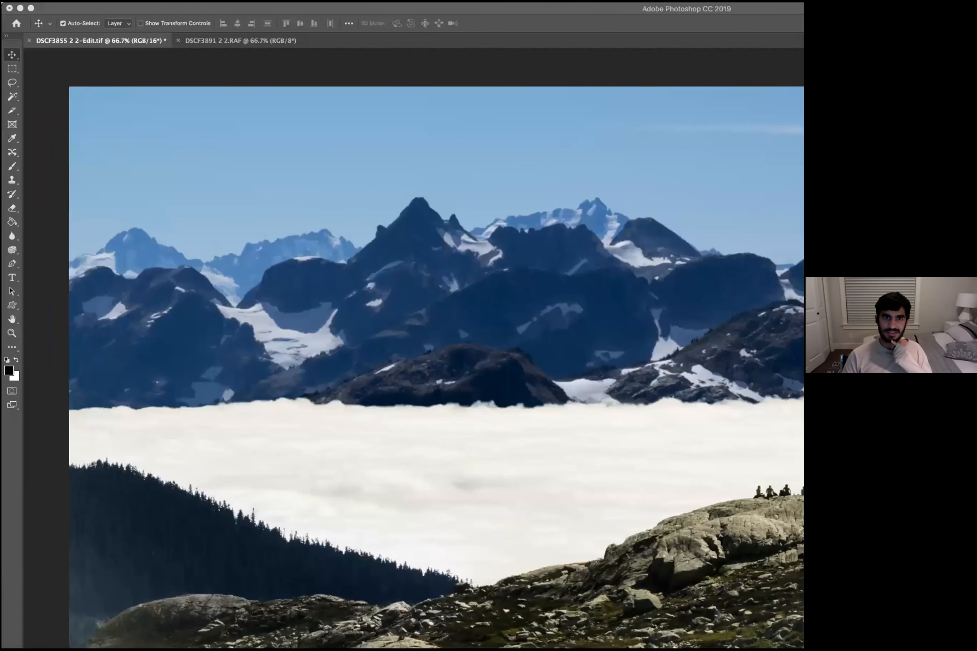
pyautogui.click(194, 6)
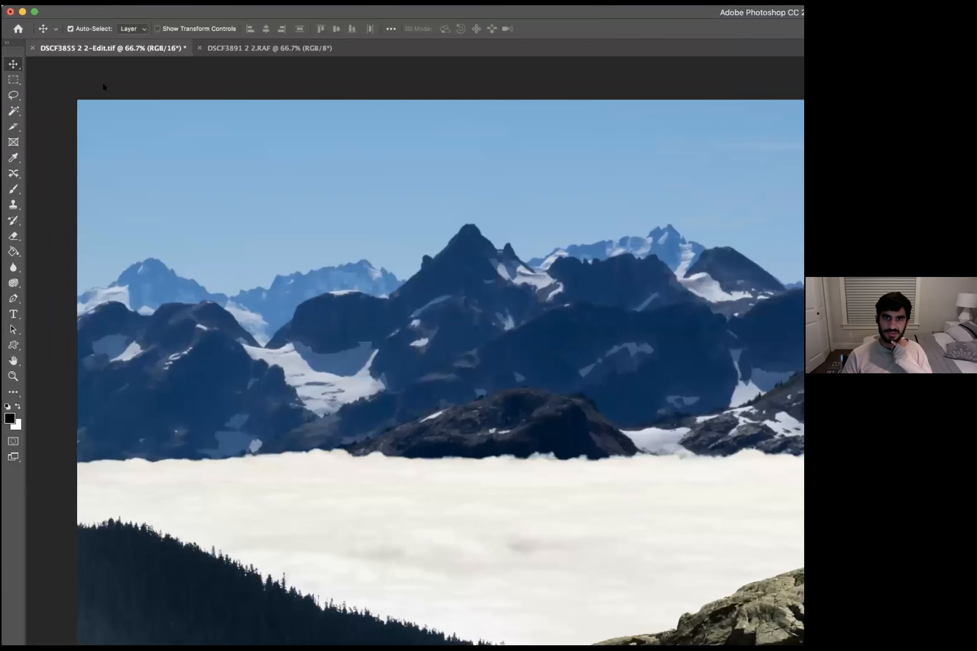
pyautogui.moveTo(274, 190); pyautogui.dragTo(275, 190)
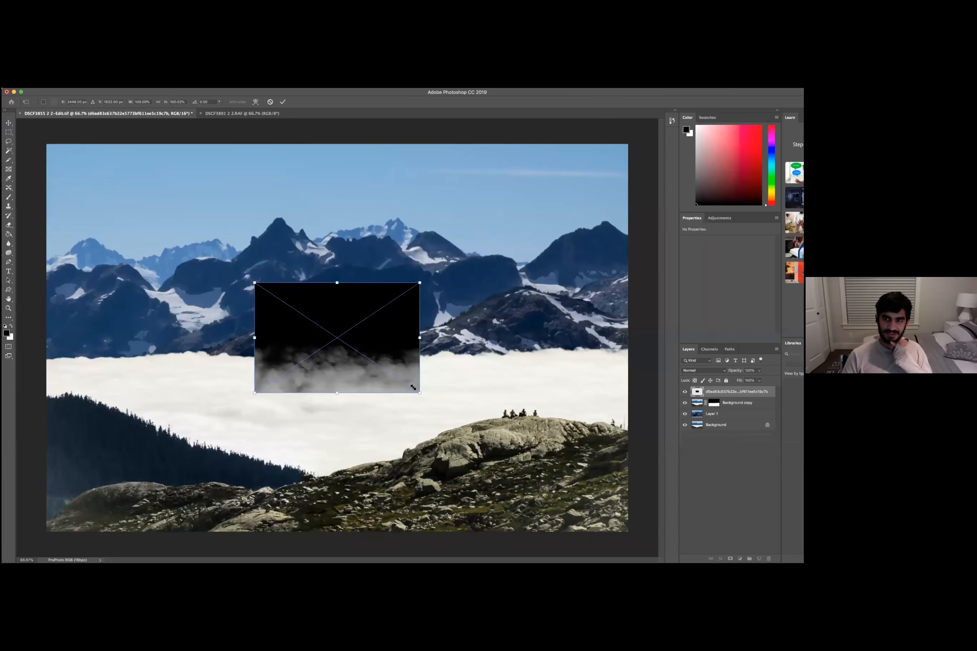
# - Scale the placed fog layer to cover the entire canvas and commit the transform
pyautogui.moveTo(421, 394); pyautogui.dragTo(488, 438)
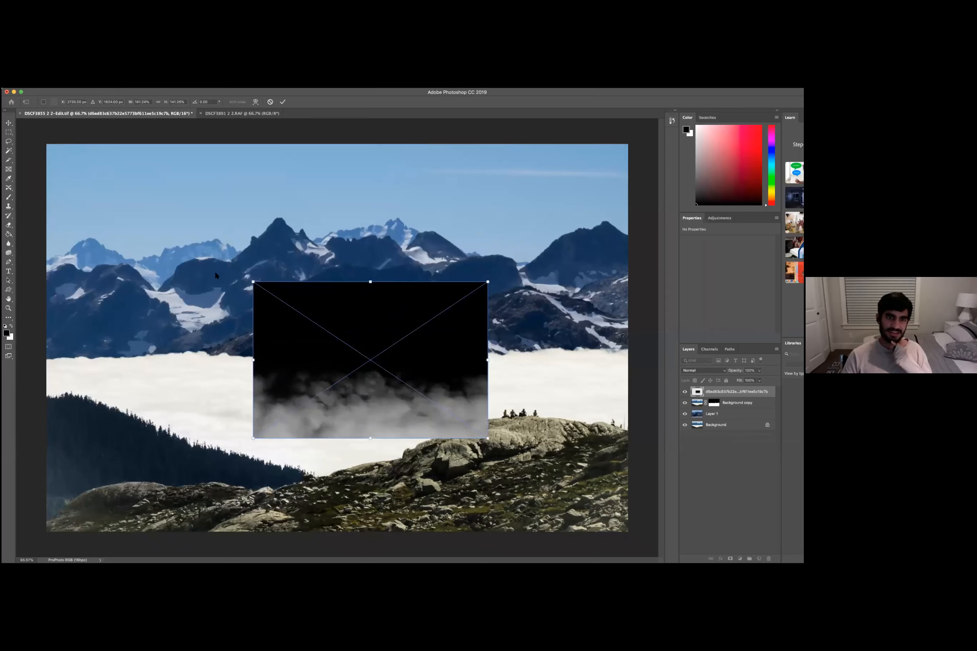
pyautogui.moveTo(253, 292); pyautogui.dragTo(93, 175)
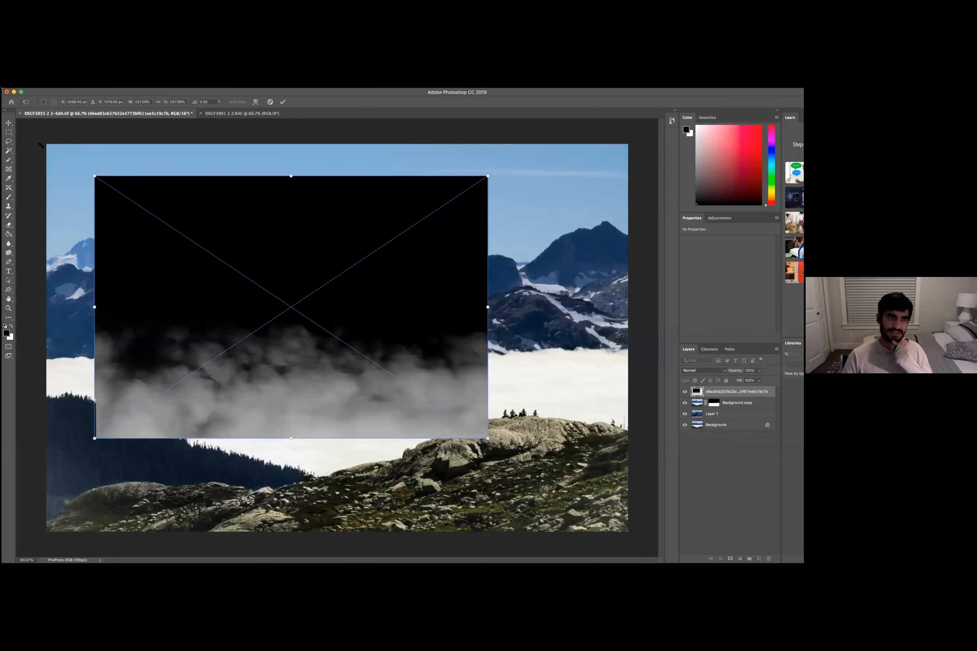
pyautogui.moveTo(49, 148); pyautogui.dragTo(51, 146)
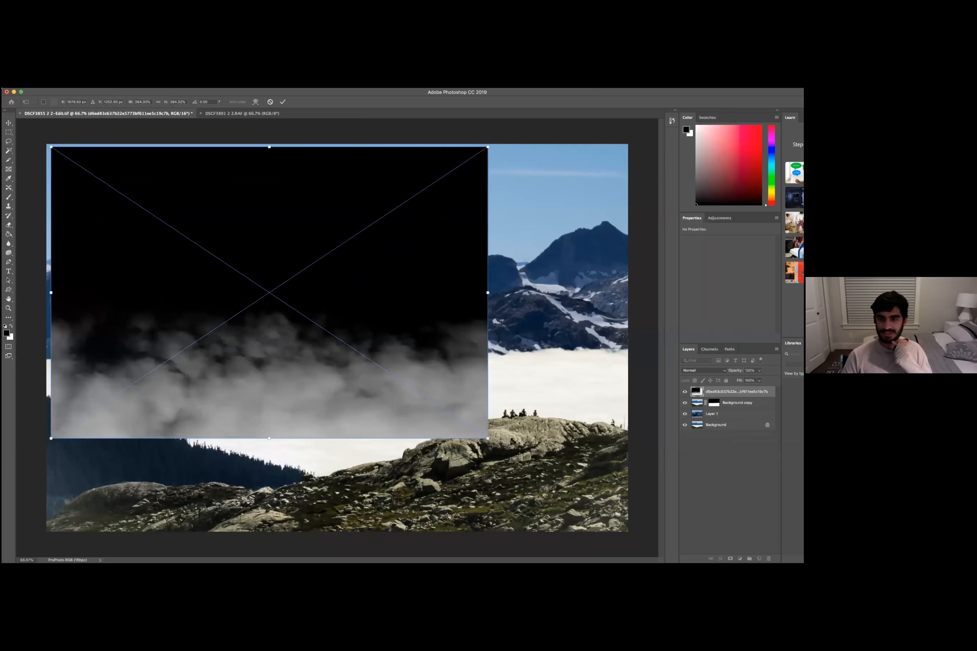
pyautogui.moveTo(488, 438); pyautogui.dragTo(631, 534)
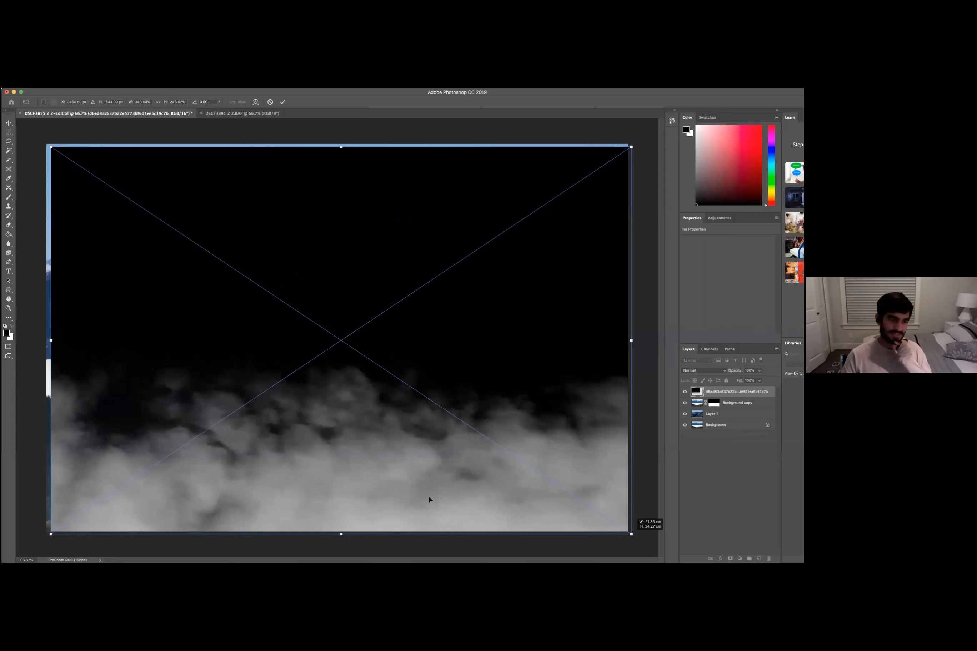
pyautogui.moveTo(44, 537); pyautogui.dragTo(38, 541)
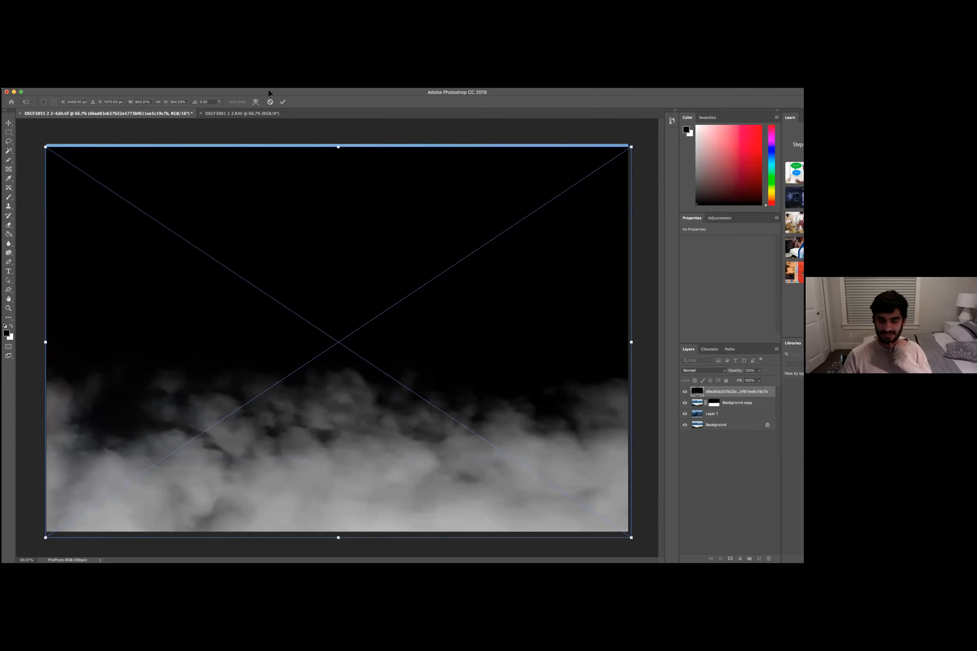
pyautogui.press('Return')
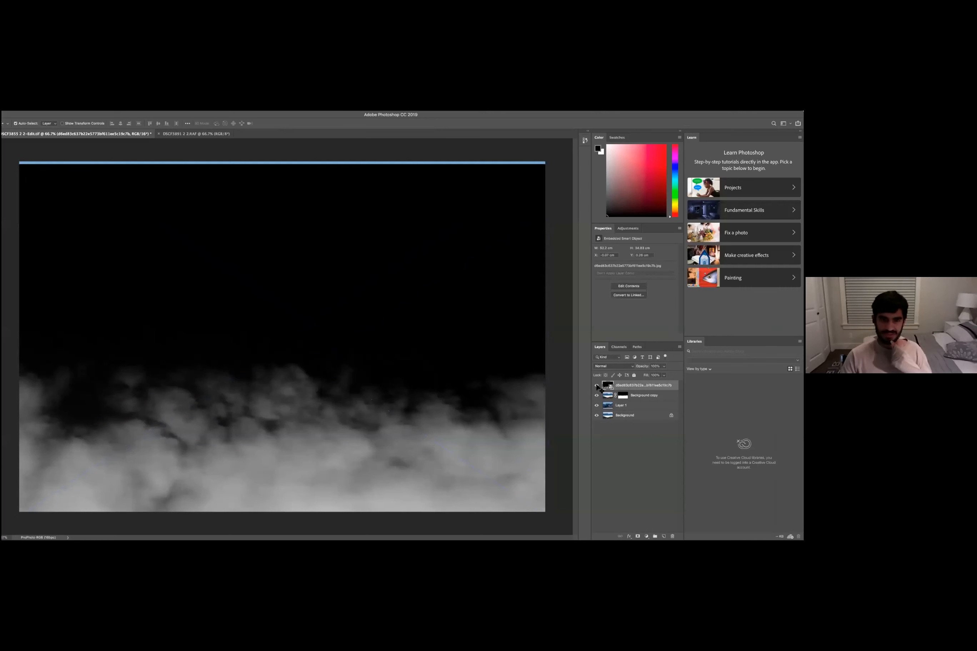
# - Try the Soft Light blend mode on the fog layer, then set its blend mode to Lighten
pyautogui.click(618, 369)
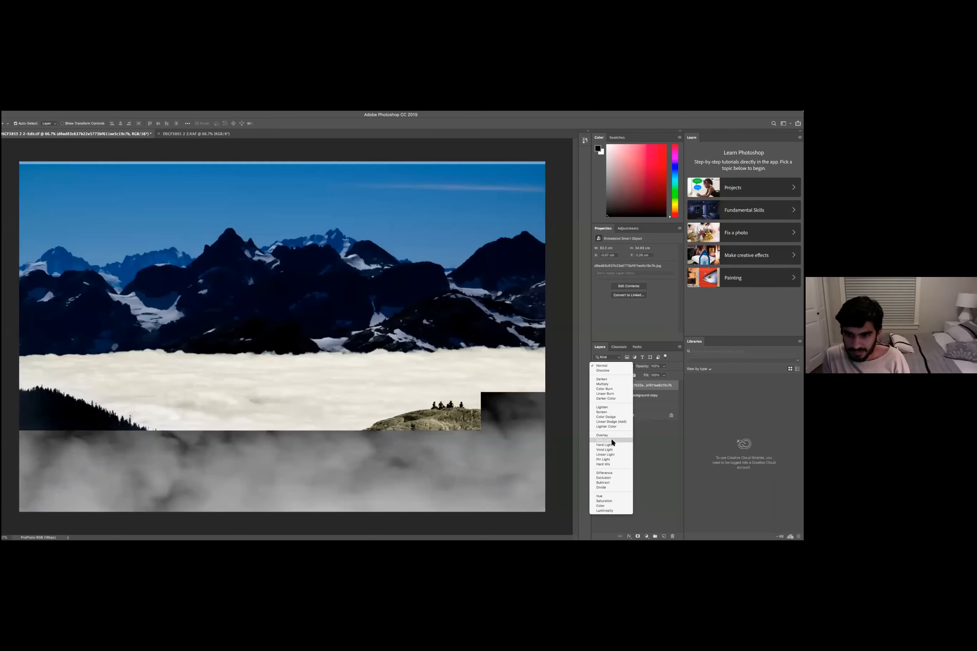
pyautogui.click(610, 440)
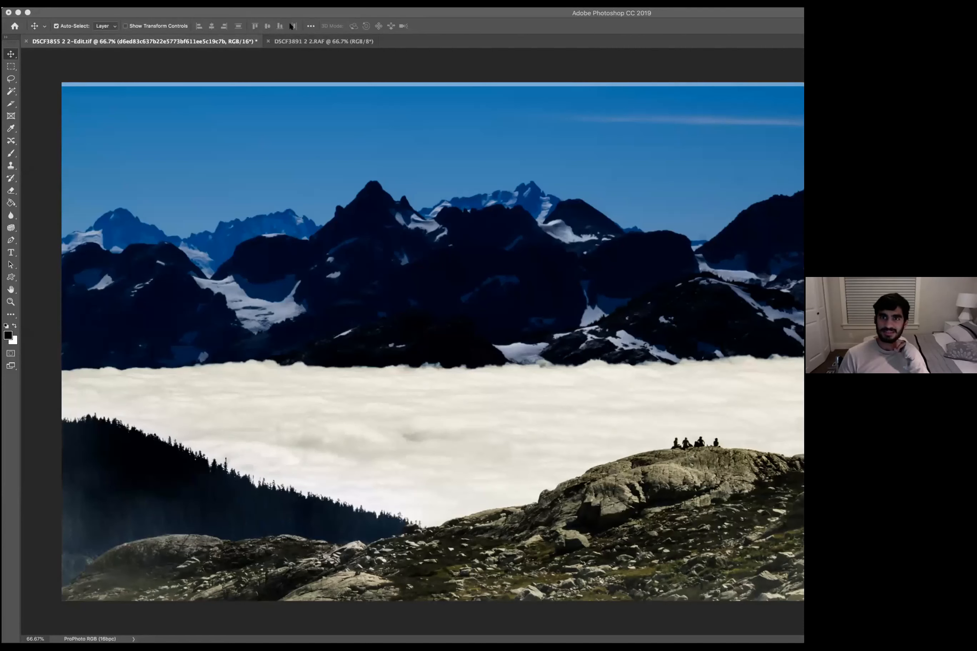
pyautogui.click(255, 13)
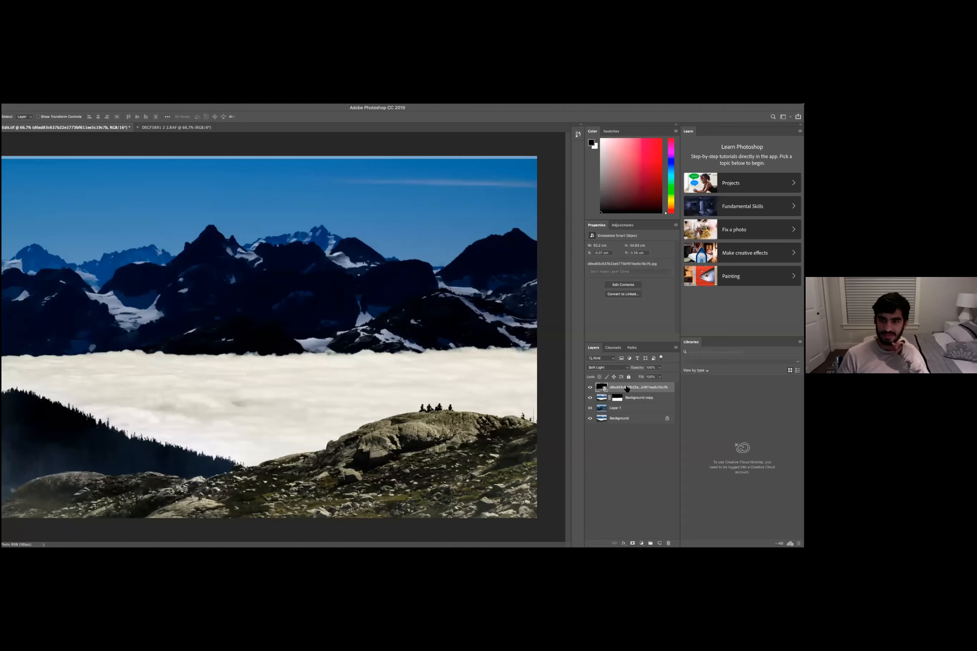
pyautogui.click(618, 369)
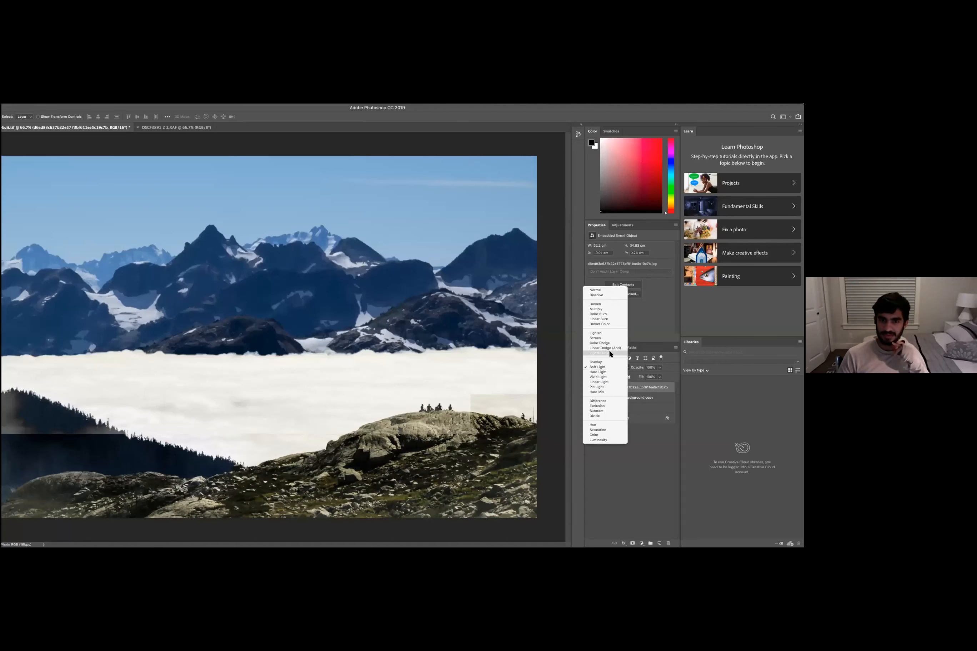
pyautogui.click(605, 330)
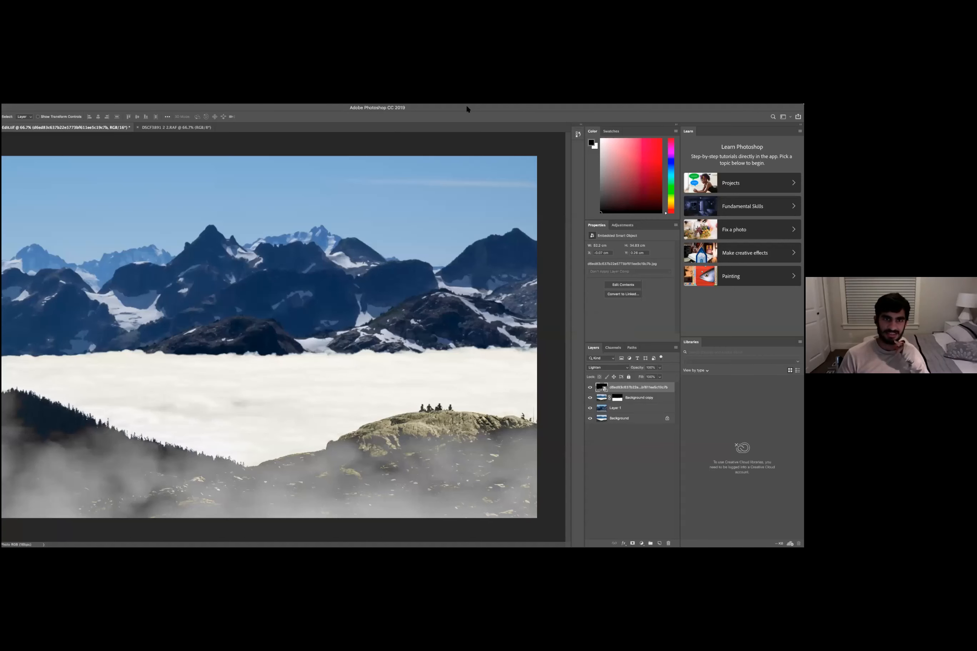
# - Lower the fog layer's opacity to 70%
pyautogui.doubleClick(620, 387)
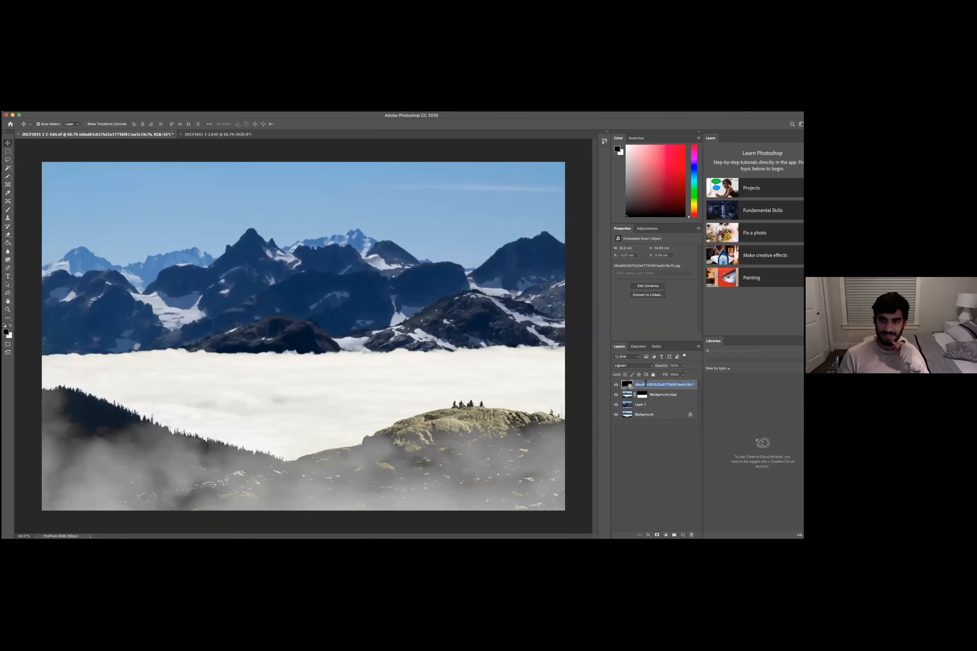
pyautogui.press('Return')
pyautogui.click(681, 366)
pyautogui.moveTo(671, 375); pyautogui.dragTo(673, 375)
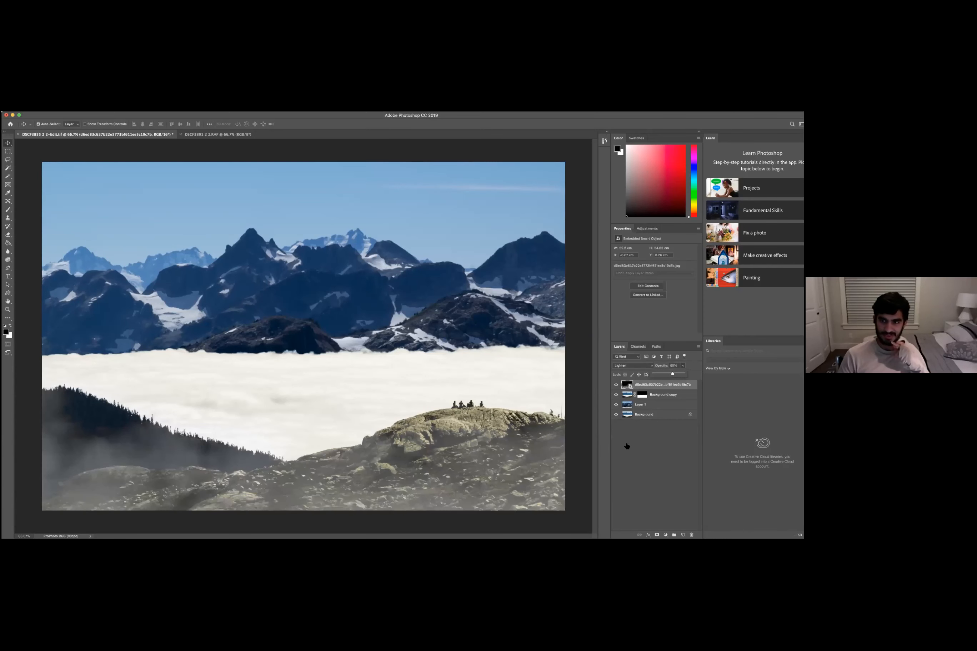
pyautogui.click(652, 386)
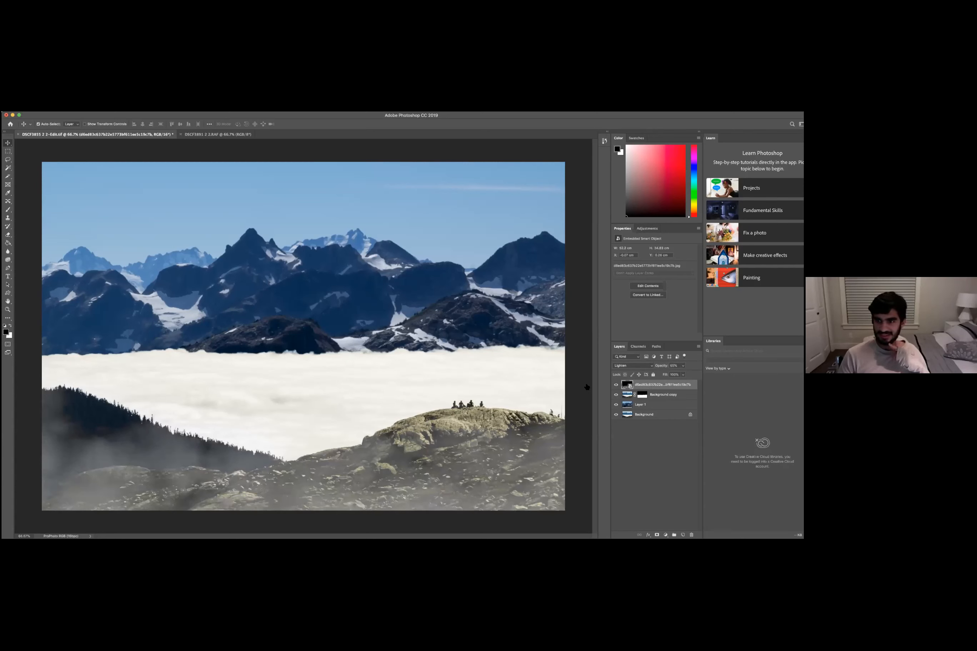
pyautogui.click(682, 366)
pyautogui.moveTo(680, 376); pyautogui.dragTo(684, 375)
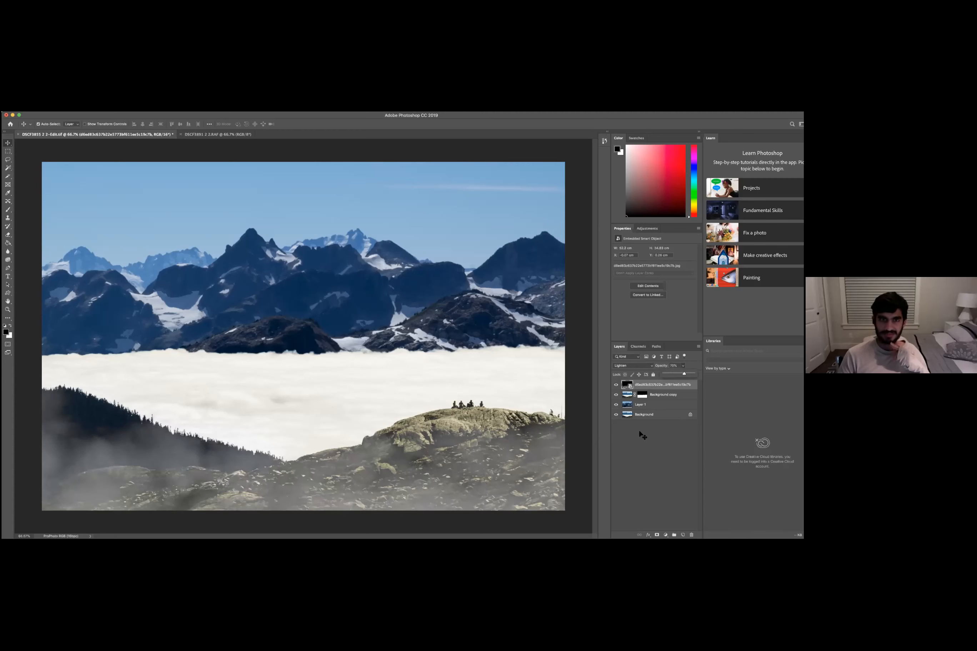
pyautogui.click(317, 149)
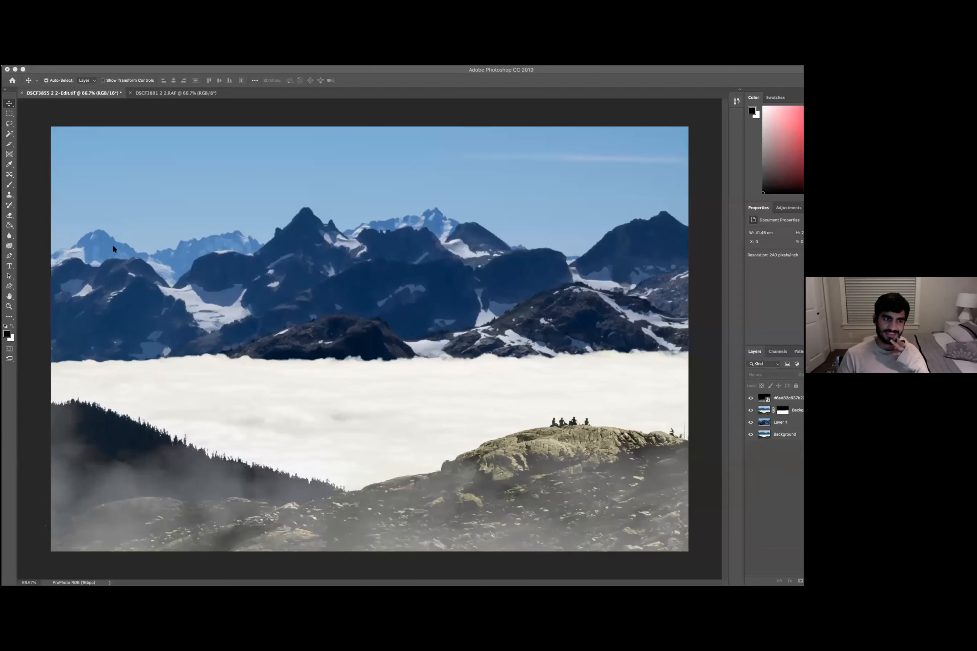
pyautogui.click(452, 297)
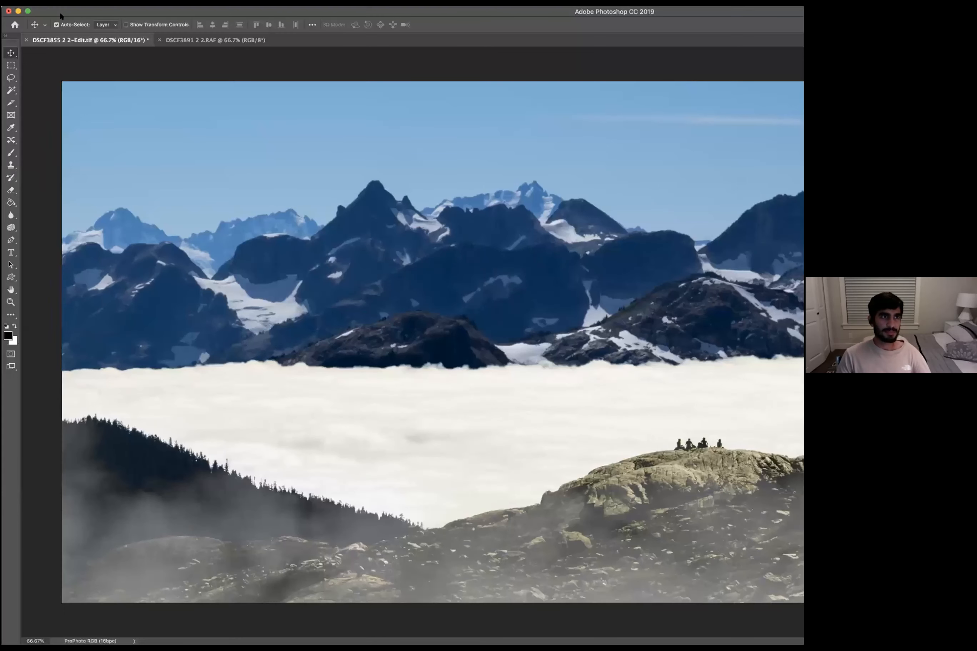
pyautogui.click(59, 2)
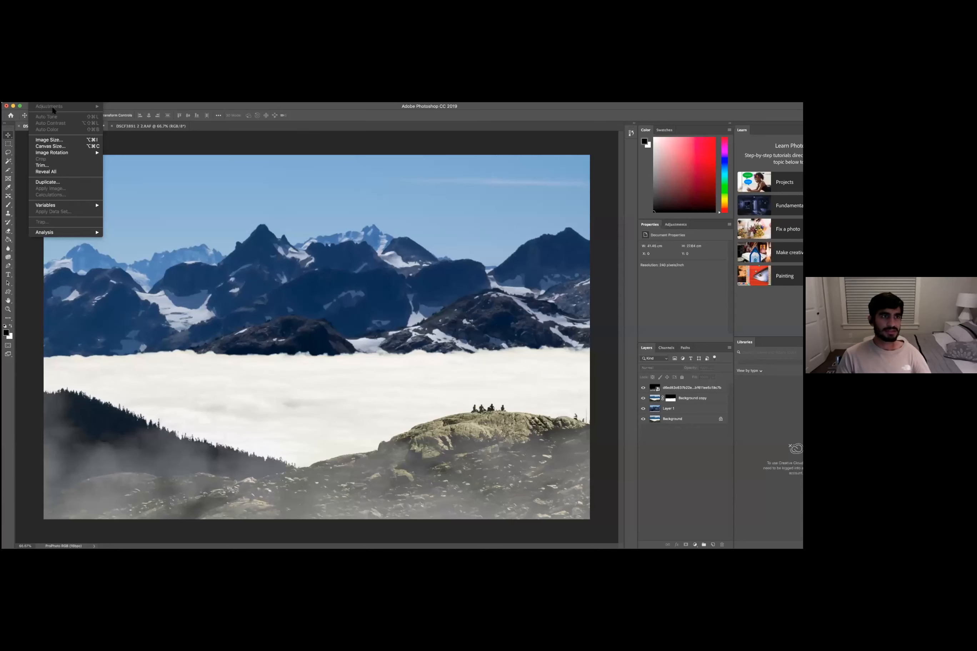
# - Open a Curves adjustment on the fog layer and add points shaping a steep contrast-boosting S-curve
pyautogui.click(104, 108)
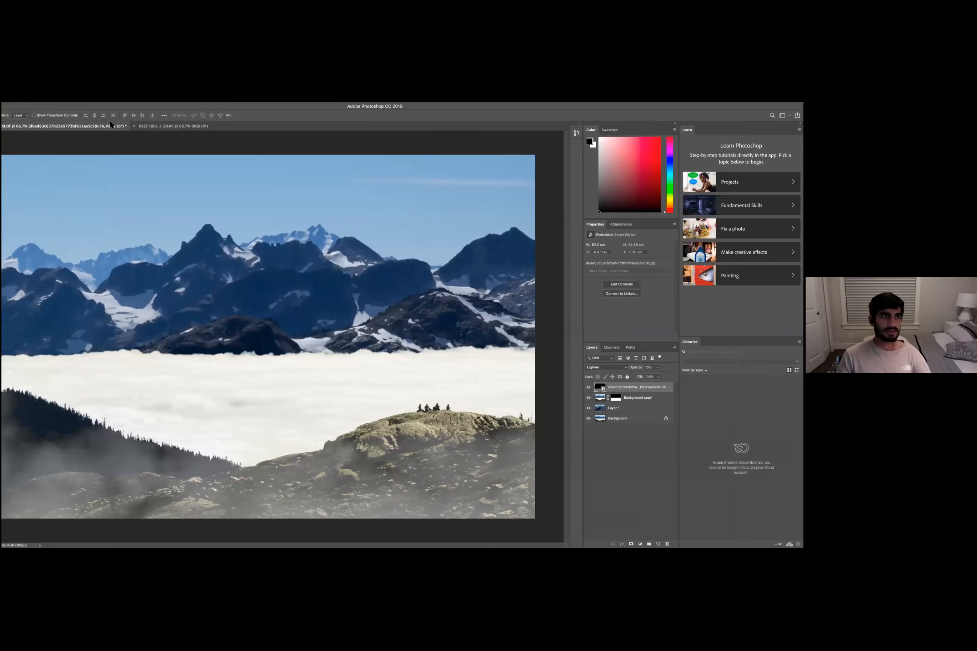
pyautogui.click(91, 96)
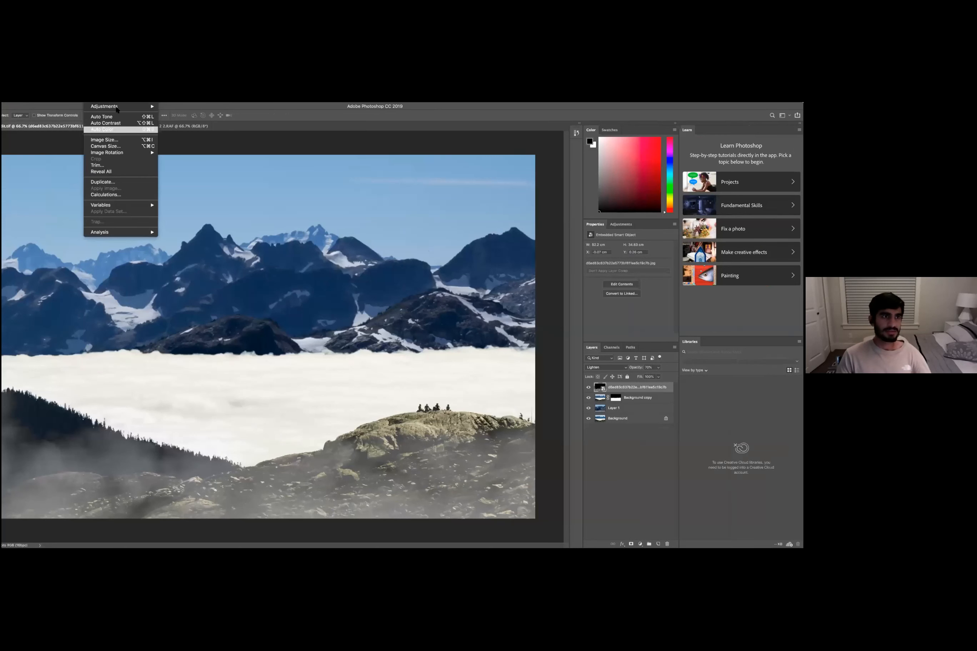
pyautogui.moveTo(143, 107)
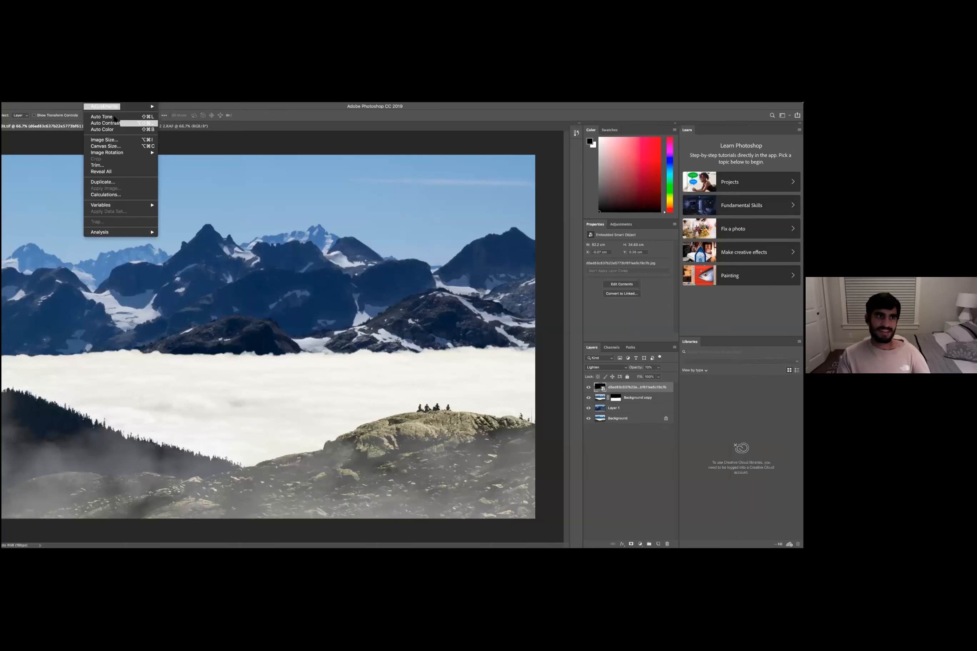
pyautogui.moveTo(101, 106)
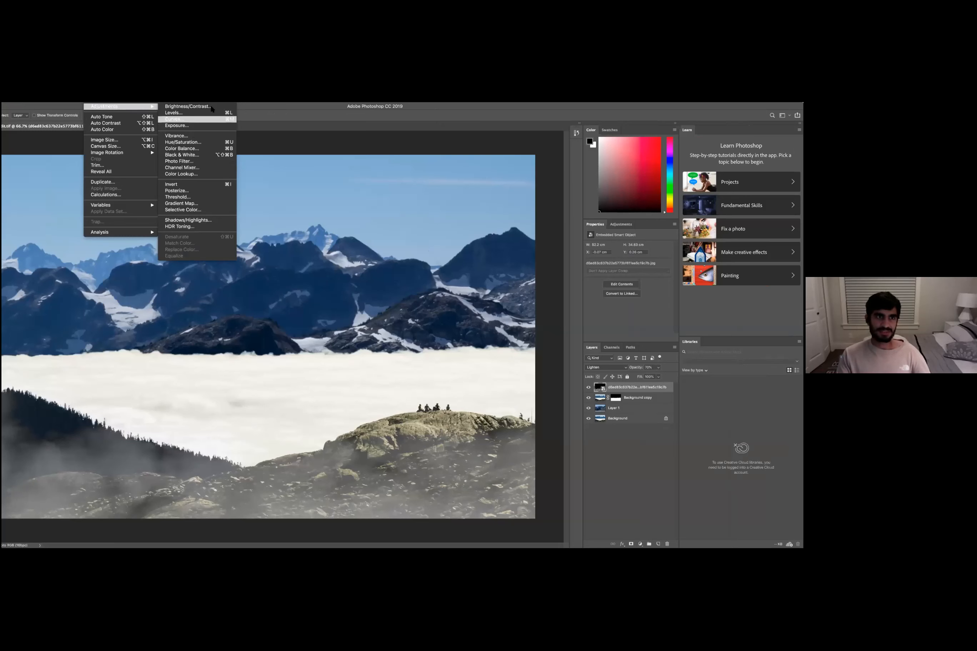
pyautogui.click(192, 119)
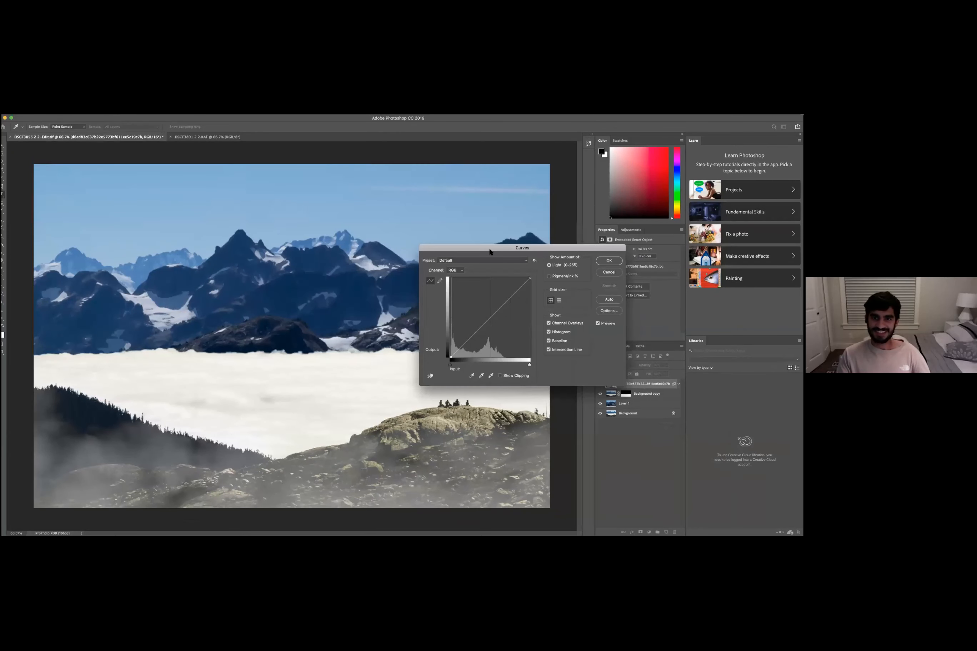
pyautogui.moveTo(490, 249); pyautogui.dragTo(443, 271)
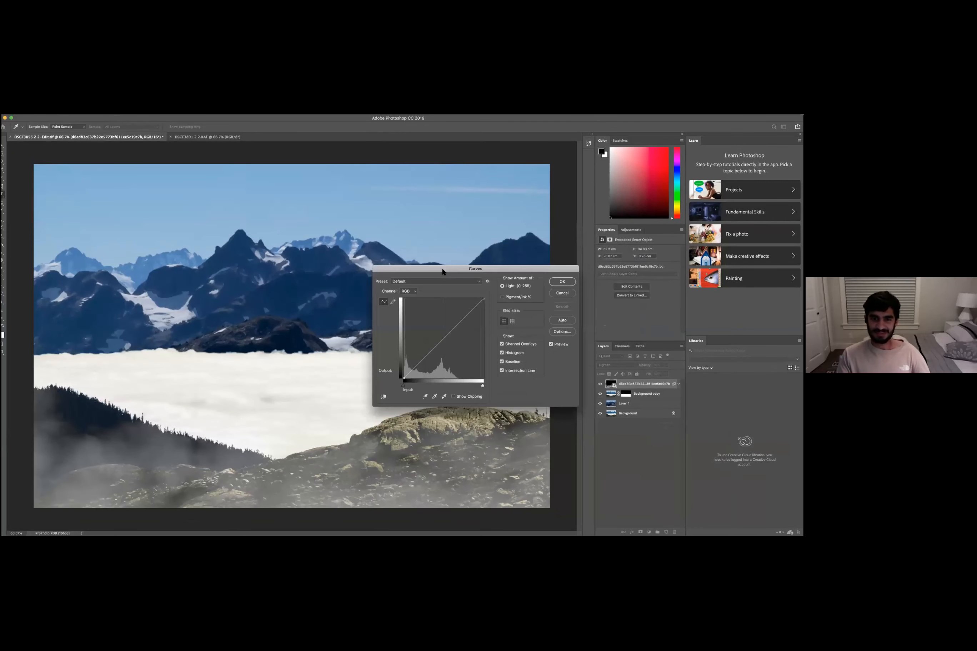
pyautogui.click(443, 338)
pyautogui.moveTo(461, 321); pyautogui.dragTo(439, 336)
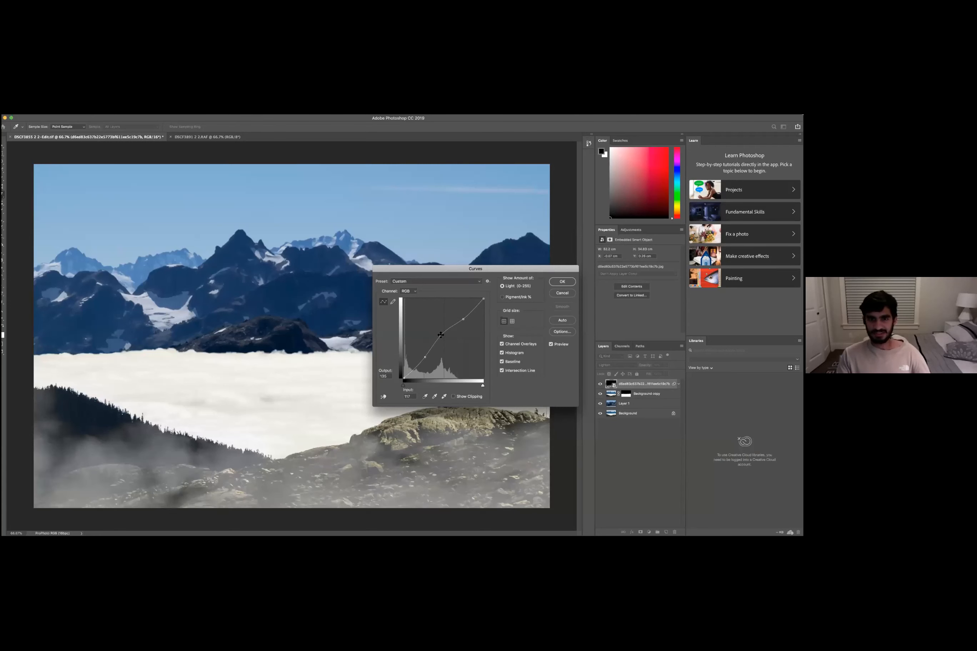
pyautogui.moveTo(440, 335); pyautogui.dragTo(436, 332)
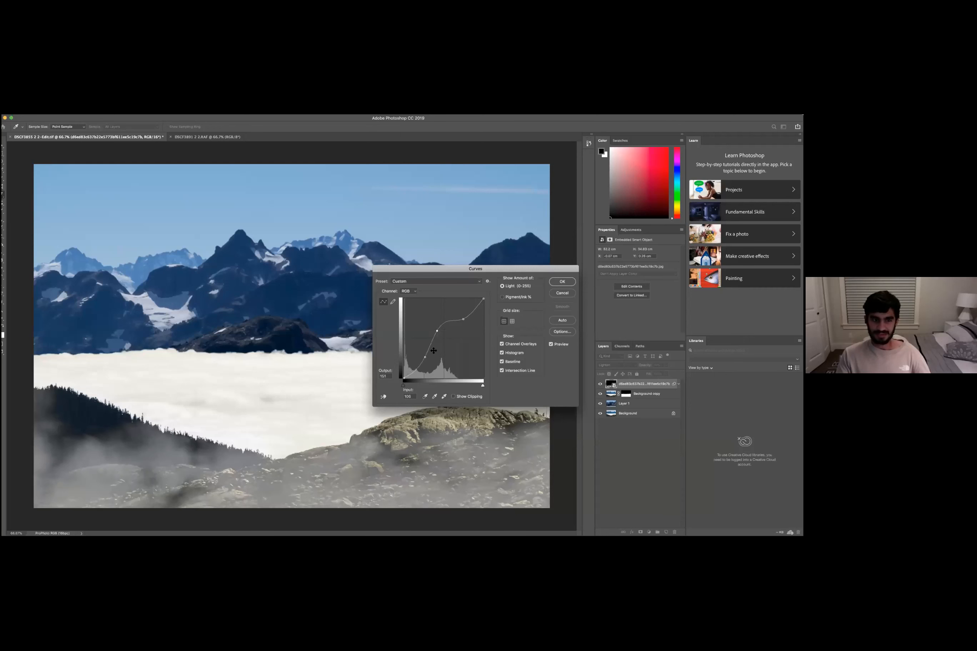
pyautogui.click(425, 358)
pyautogui.moveTo(425, 363); pyautogui.dragTo(425, 364)
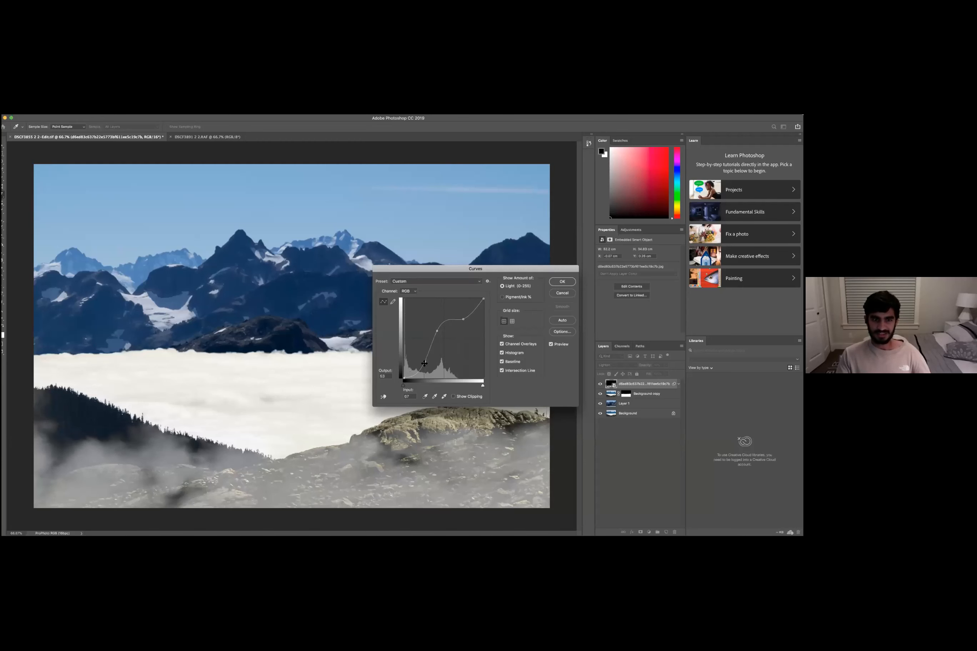
pyautogui.moveTo(425, 361); pyautogui.dragTo(427, 365)
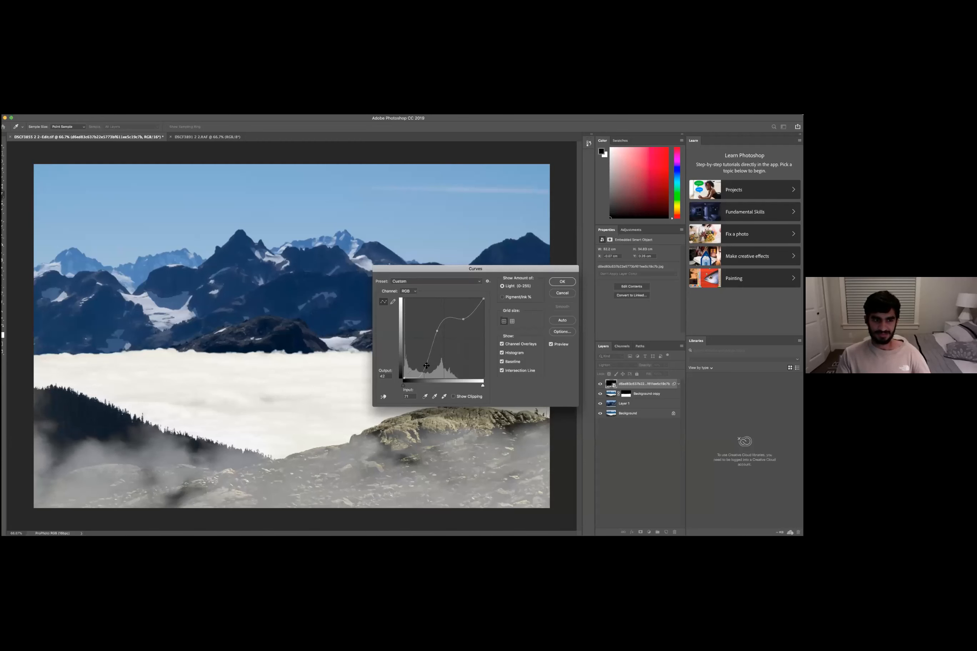
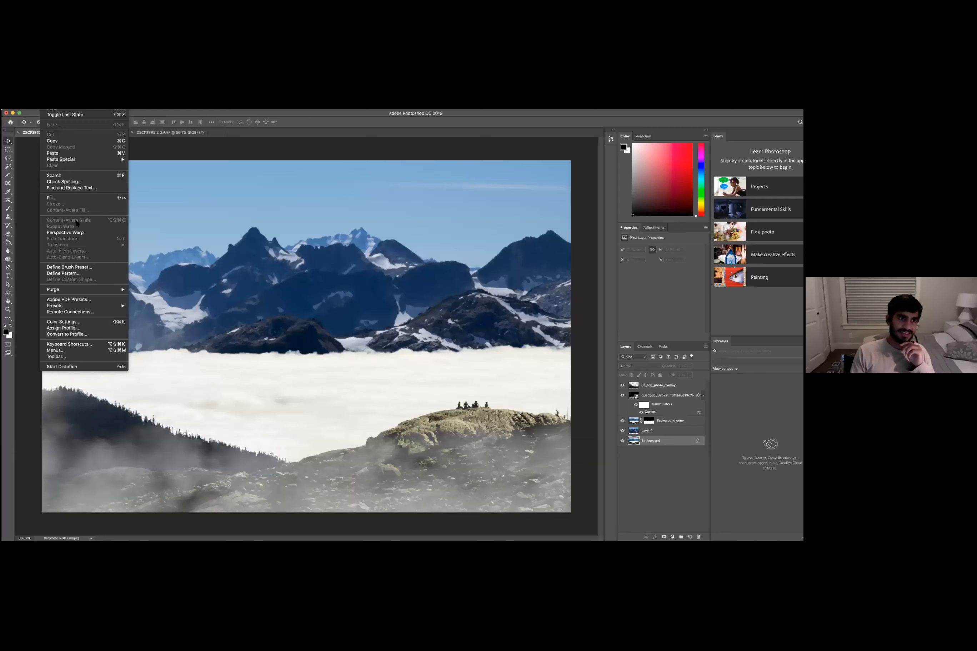
# - Switch to the DSCF3891 2 2.RAF mountain document and clear its selection
pyautogui.click(160, 168)
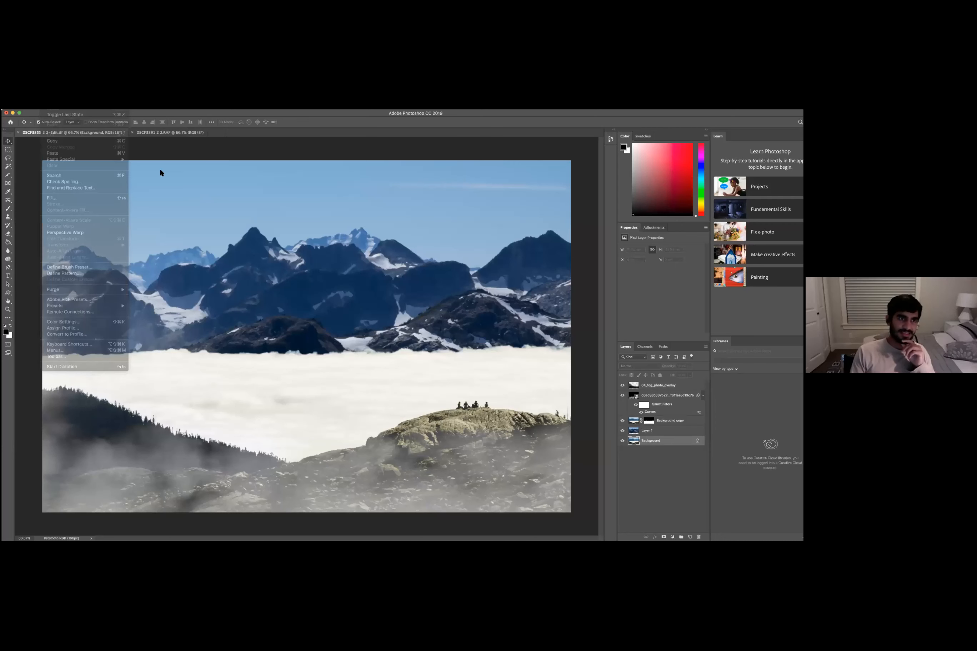
pyautogui.click(139, 134)
pyautogui.click(47, 95)
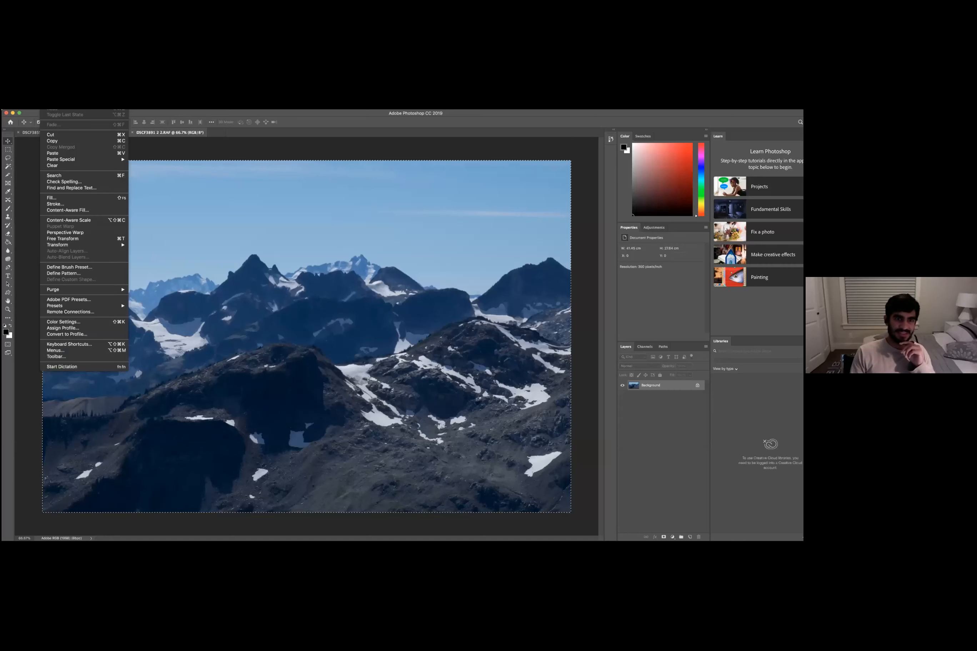
pyautogui.click(326, 265)
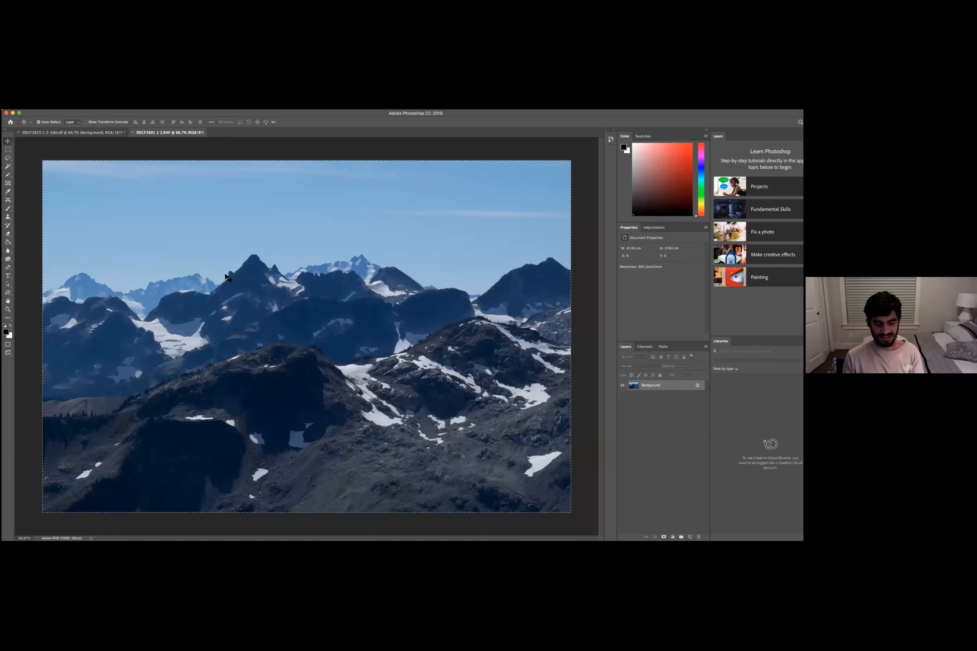
pyautogui.press('super+d')
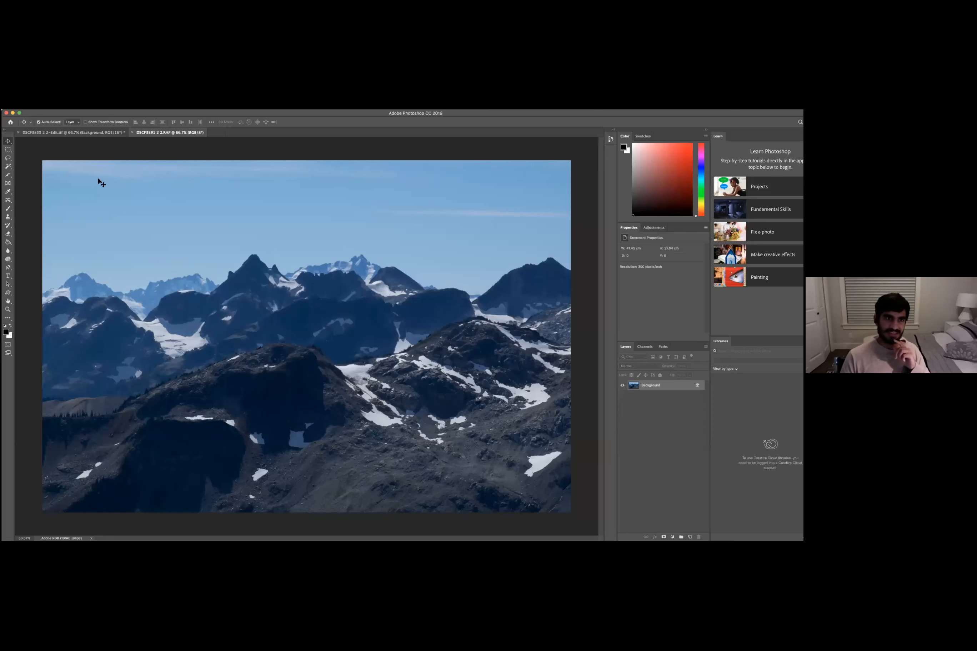
pyautogui.click(47, 95)
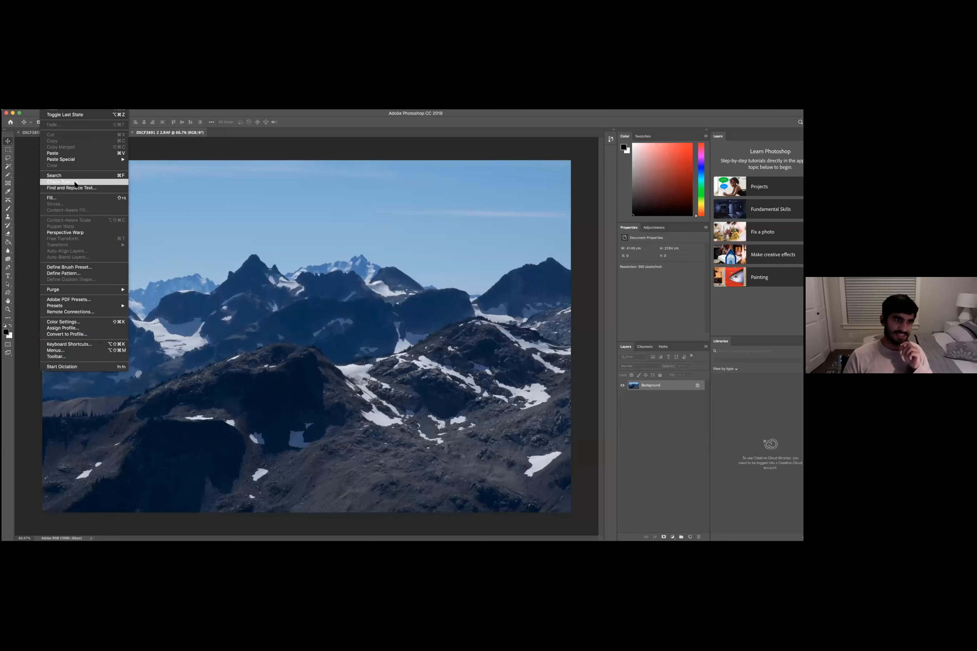
pyautogui.click(623, 414)
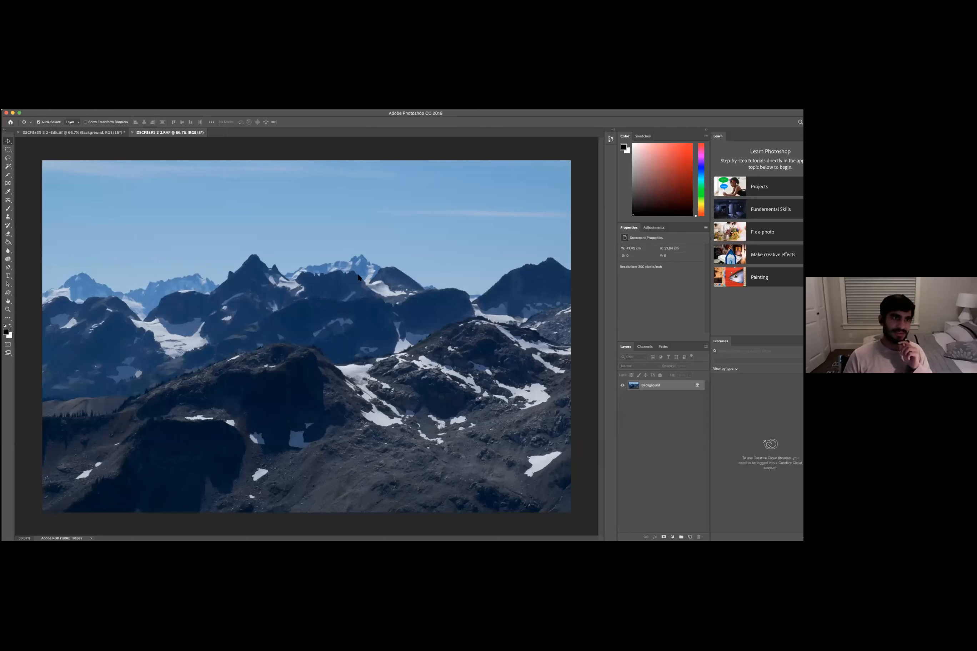
pyautogui.click(45, 95)
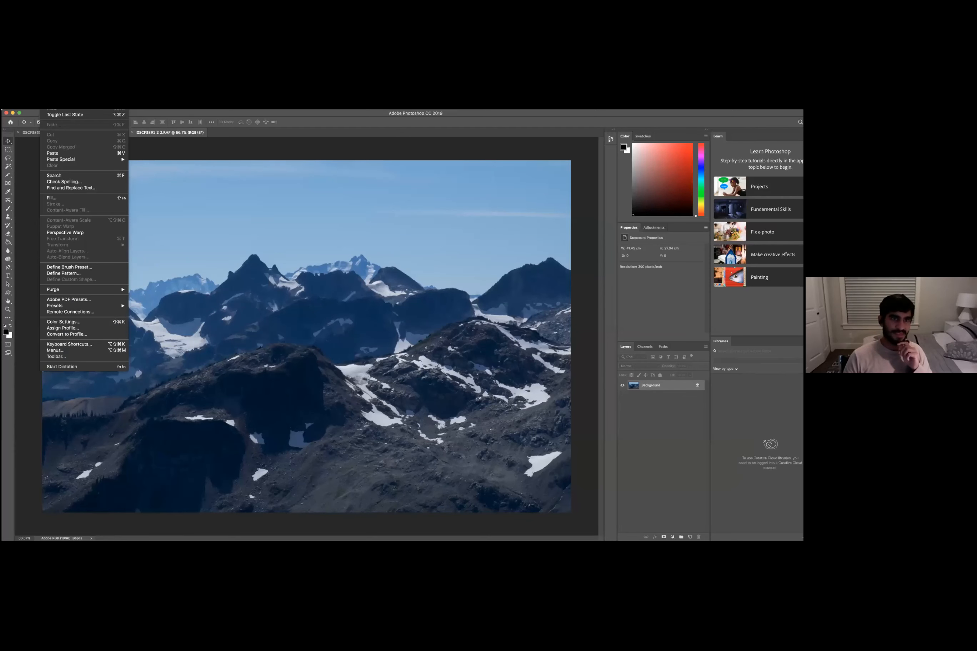
pyautogui.press('Escape')
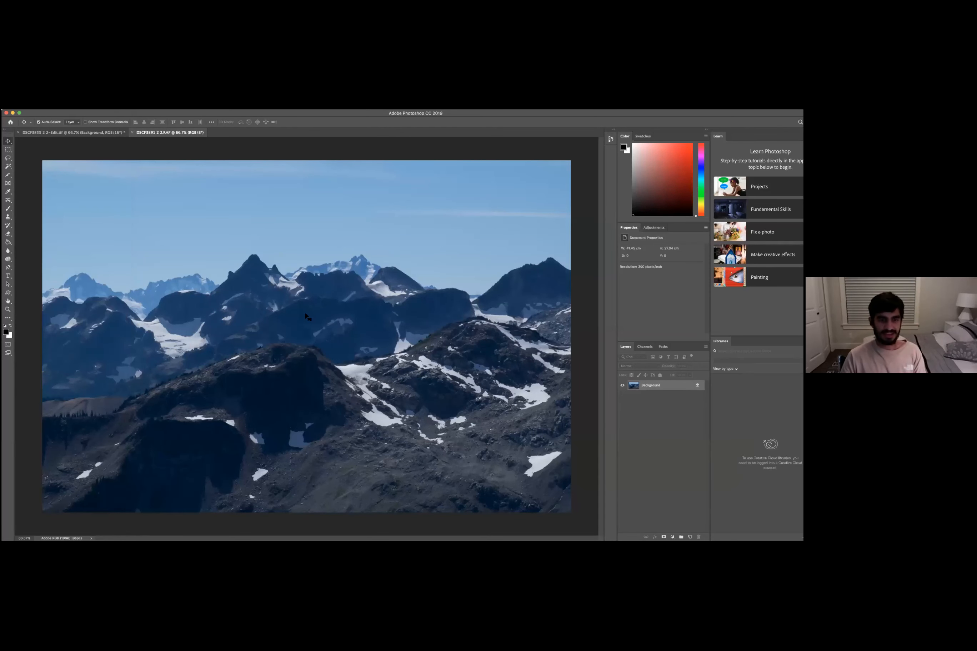
# - Select the whole mountain canvas and try to apply Content-Aware Fill to it
pyautogui.press('super+a')
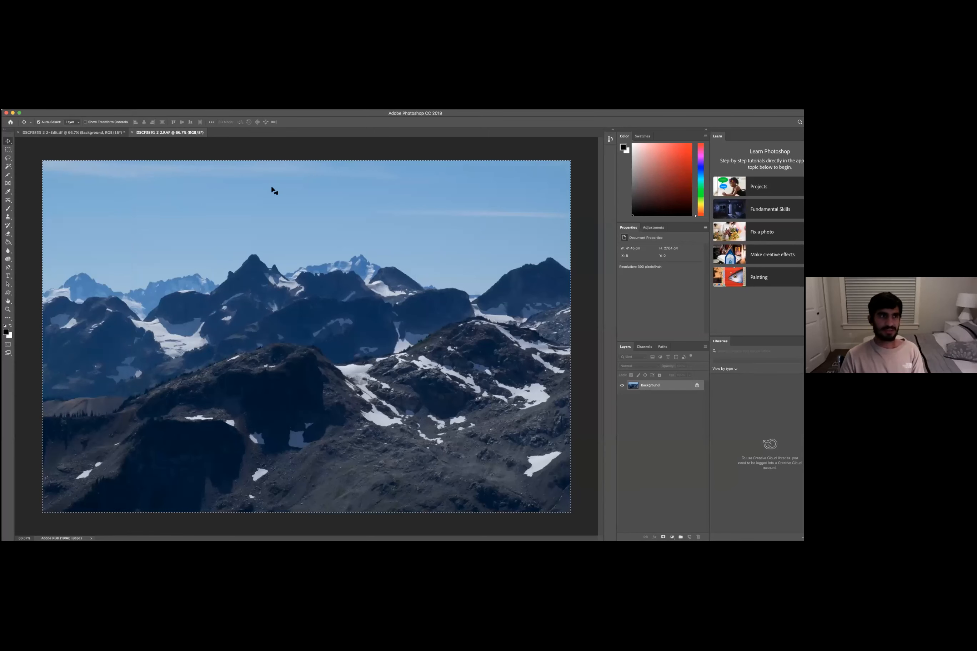
pyautogui.press('super+c')
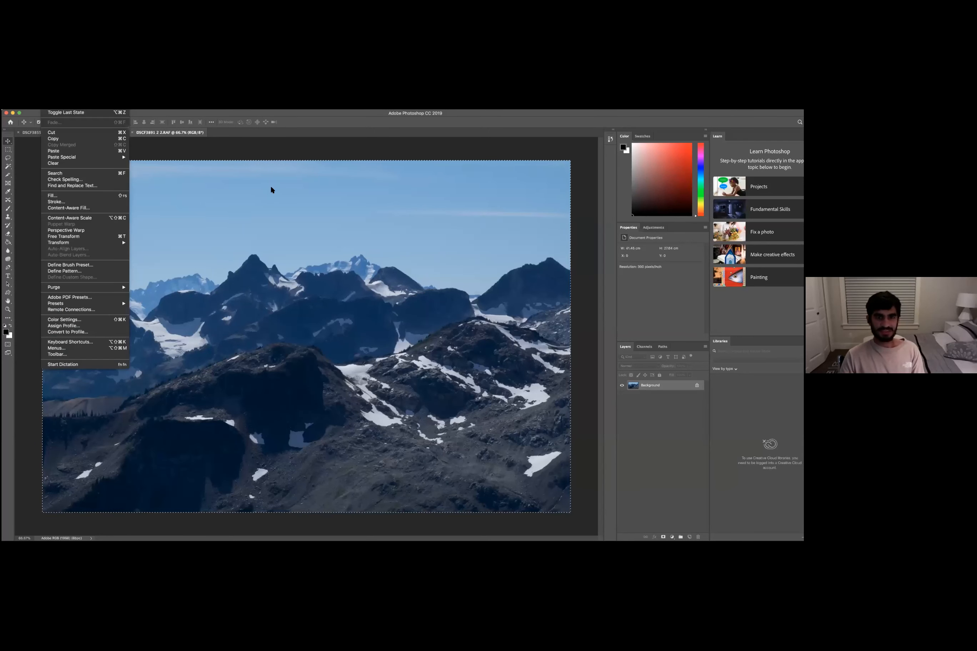
pyautogui.click(84, 208)
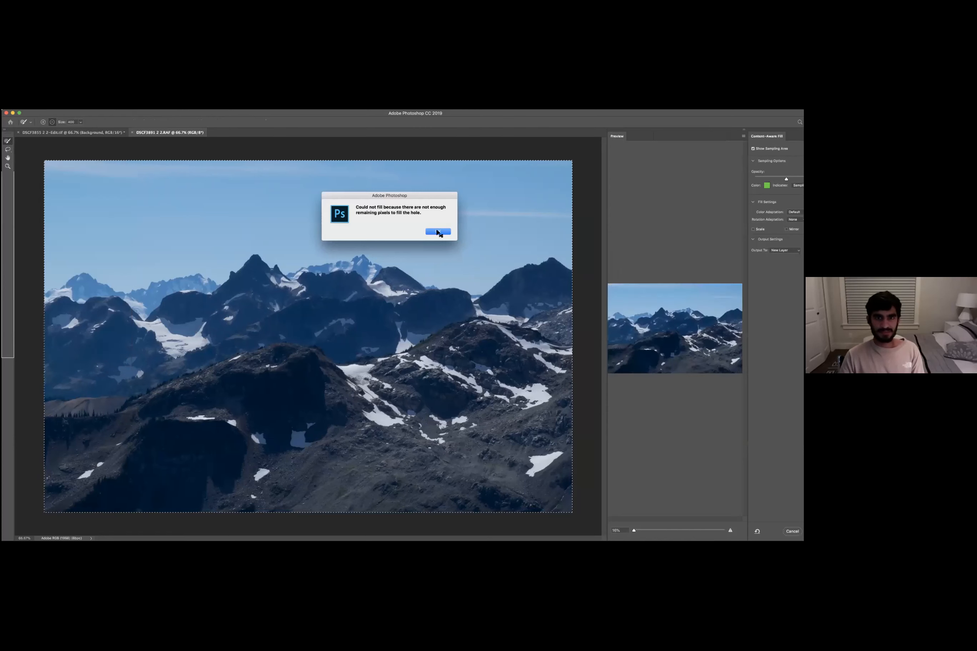
pyautogui.click(437, 232)
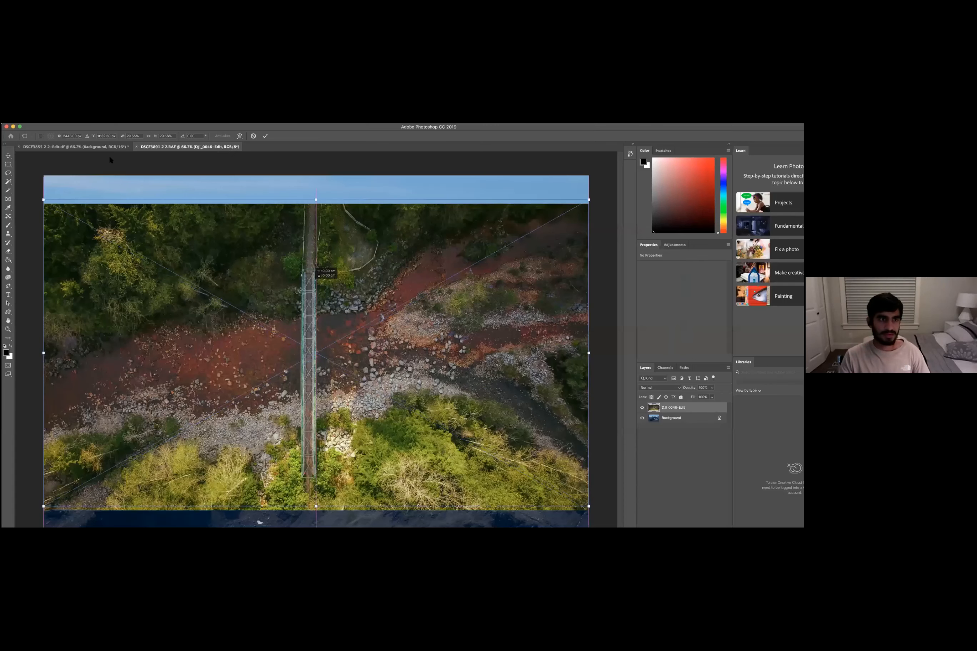
pyautogui.moveTo(312, 279); pyautogui.dragTo(312, 262)
pyautogui.rightClick(228, 255)
pyautogui.click(189, 171)
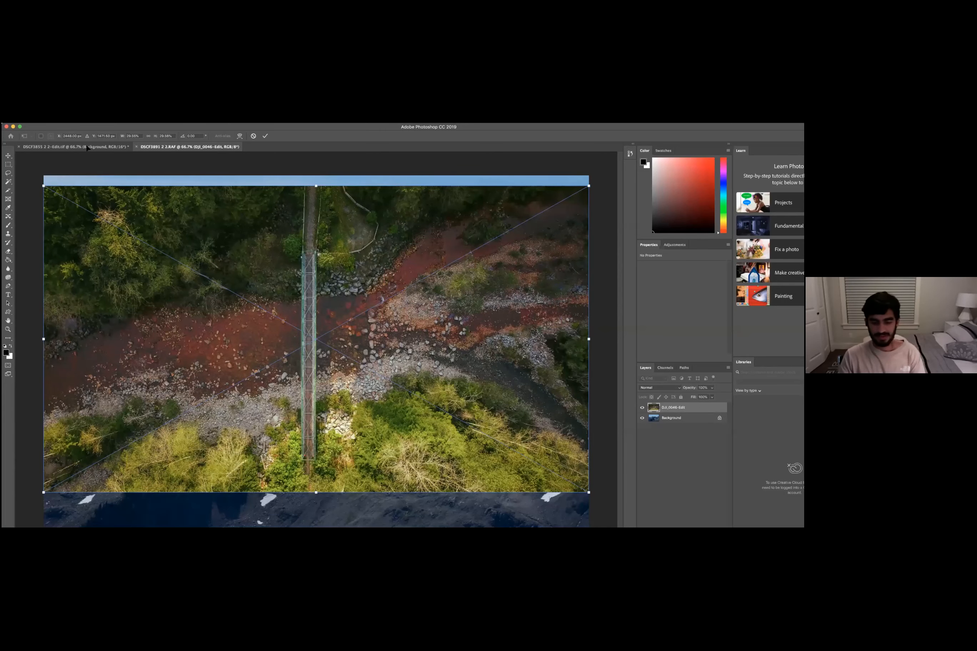
pyautogui.press('Escape')
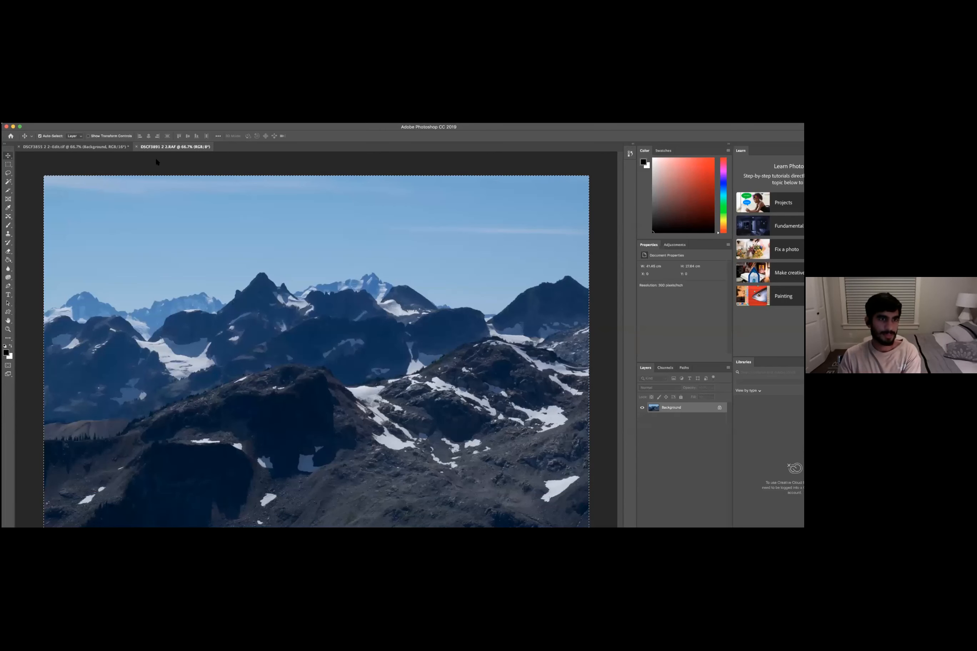
# - Close both open documents without saving changes
pyautogui.press('super+w')
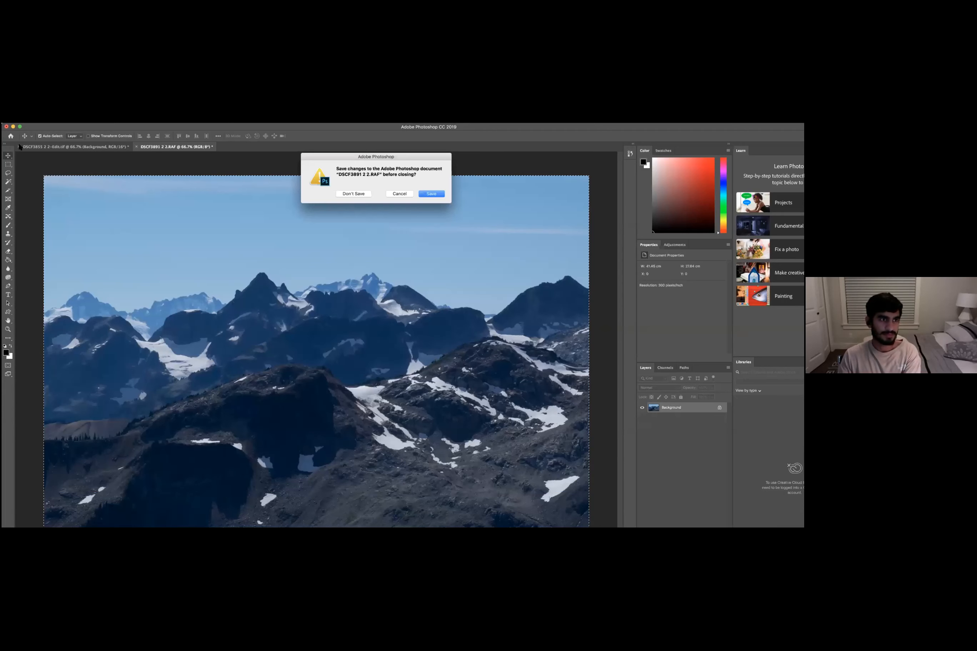
pyautogui.press('super+d')
pyautogui.press('super+w')
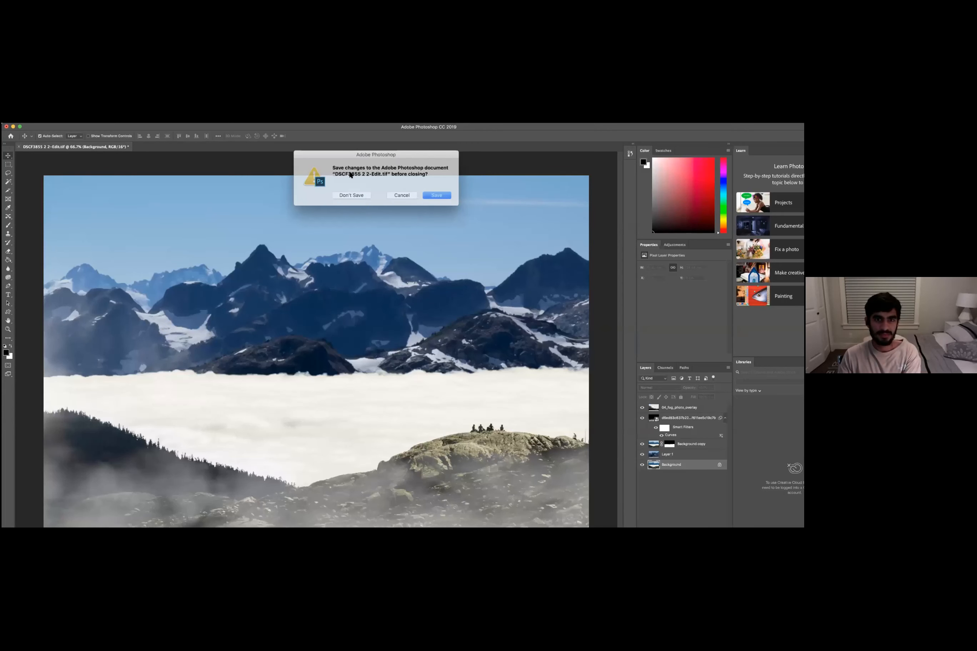
pyautogui.press('super+d')
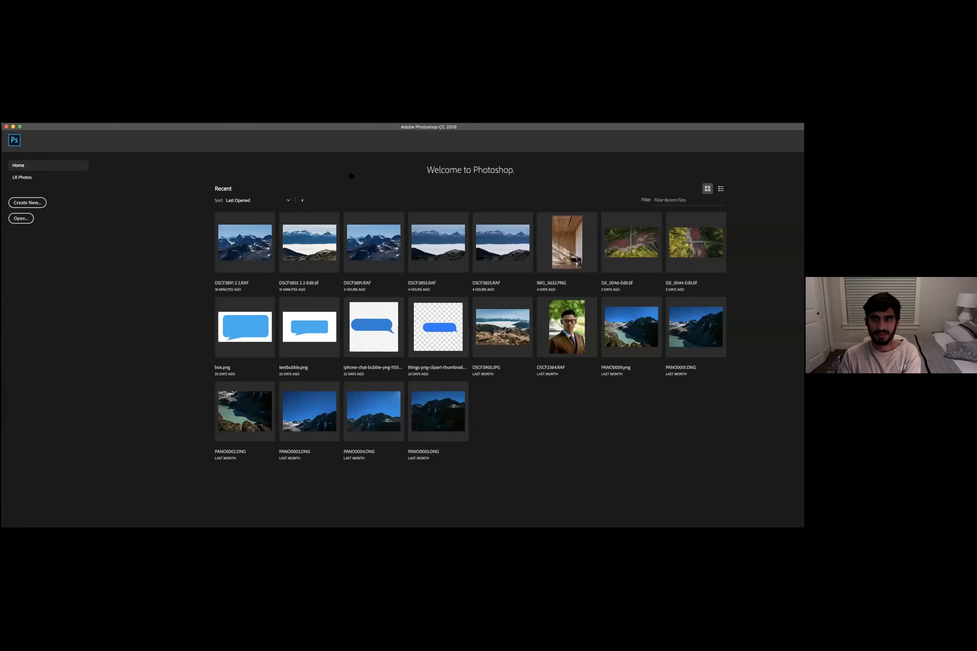
# - Open DJI_0046-Edit.tif from recent files, select the whole image, try Content-Aware Fill on it, and deselect
pyautogui.click(626, 241)
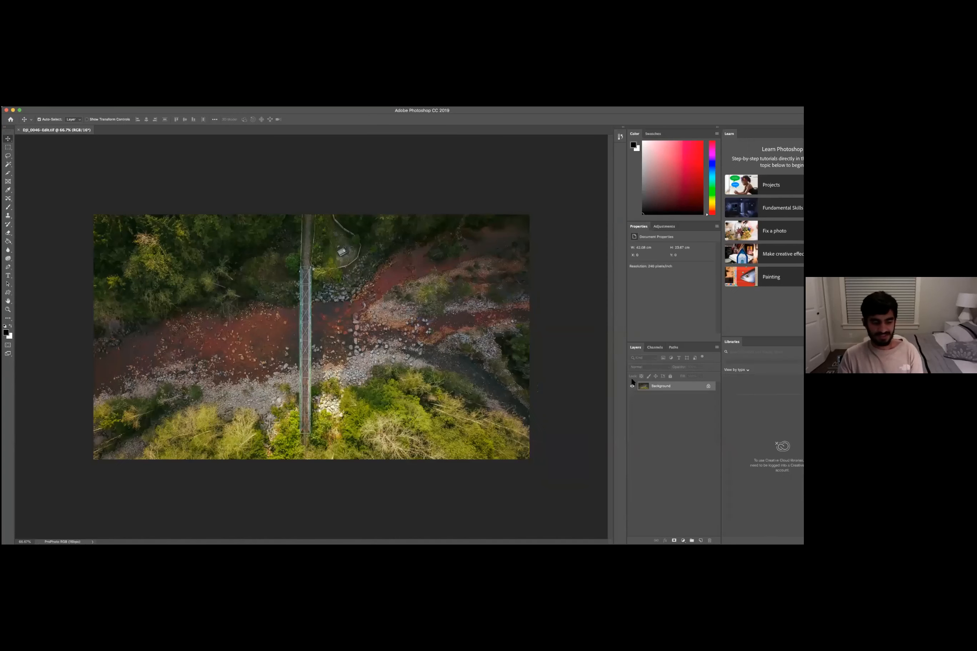
pyautogui.press('super+a')
pyautogui.click(36, 85)
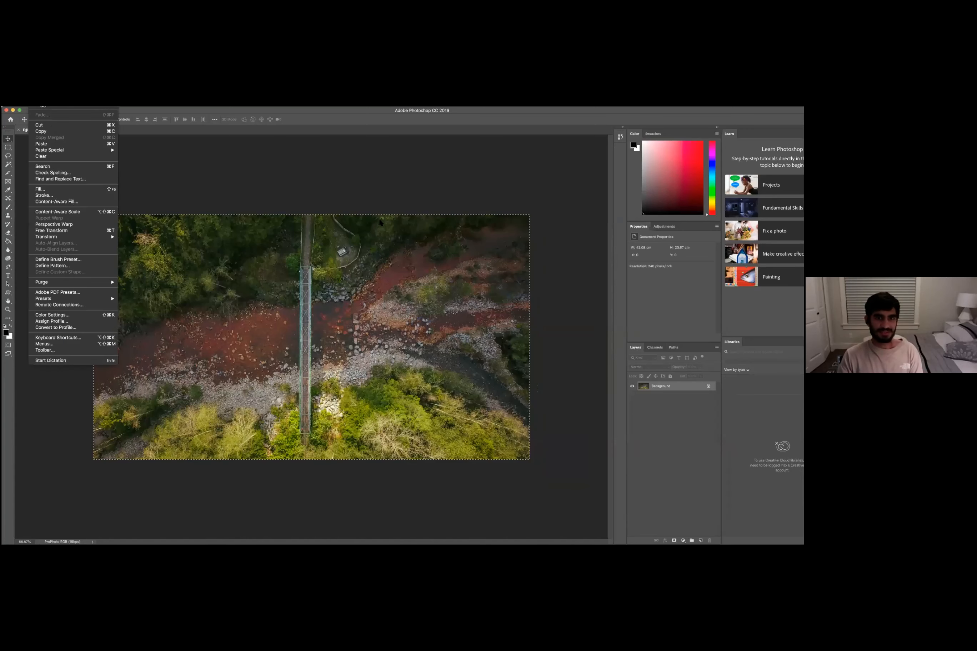
pyautogui.click(56, 202)
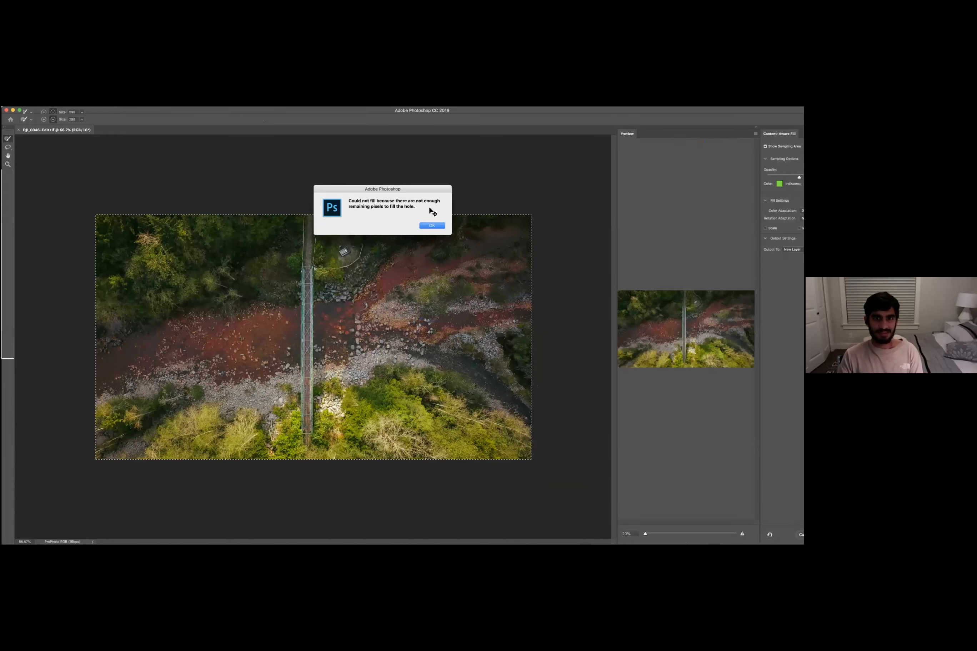
pyautogui.press('Return')
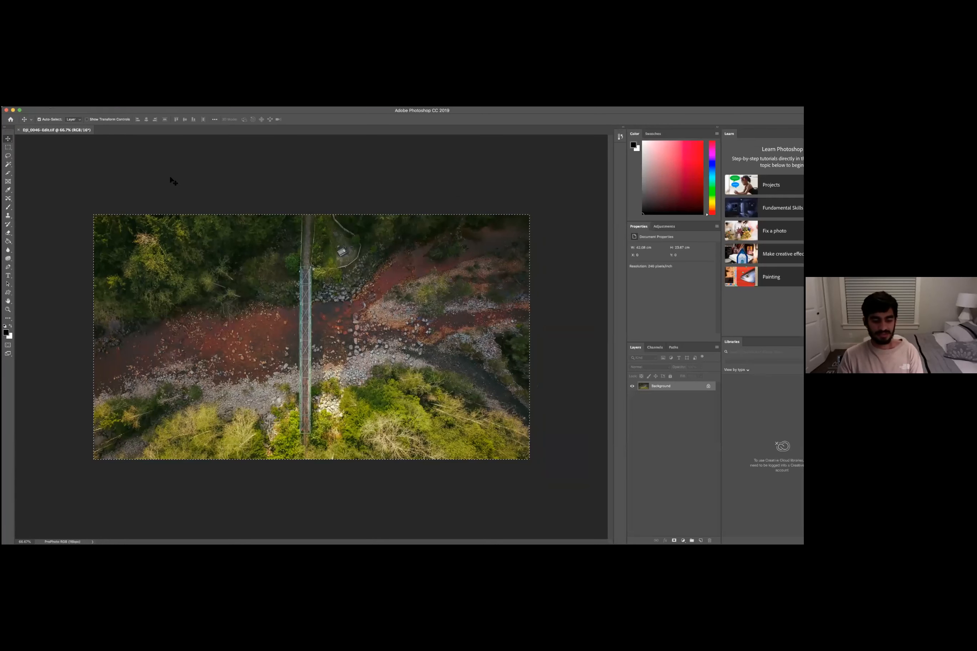
pyautogui.press('super+d')
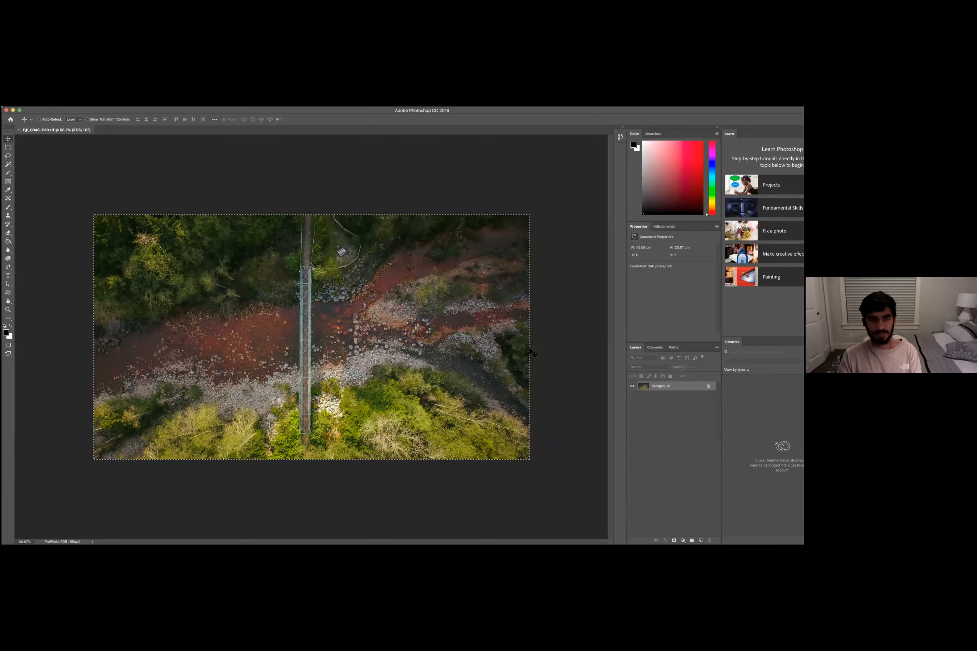
pyautogui.click(36, 86)
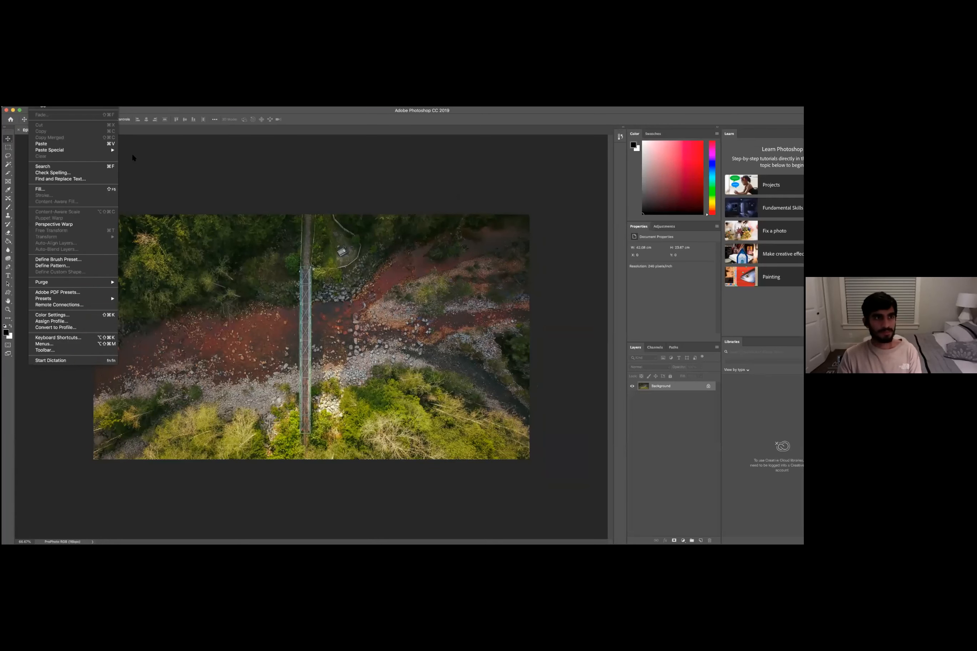
pyautogui.click(84, 189)
pyautogui.click(359, 228)
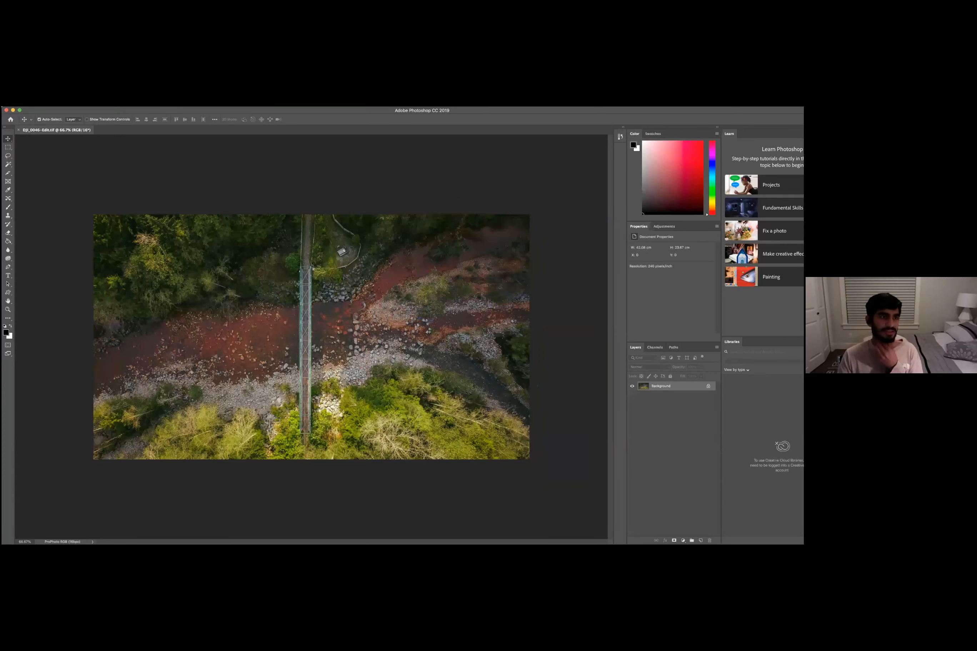
pyautogui.click(35, 104)
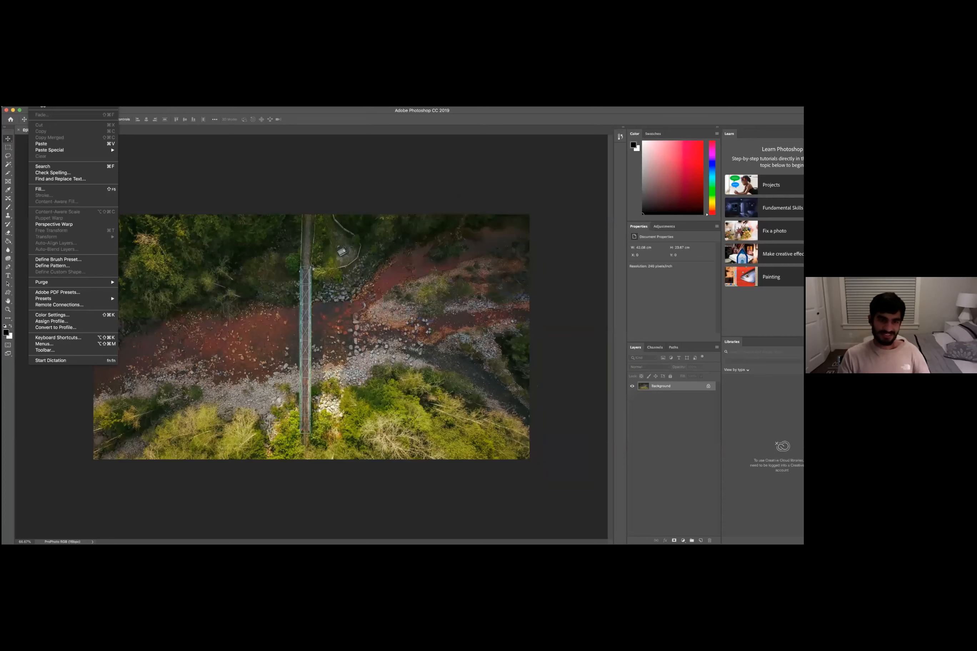
pyautogui.click(436, 116)
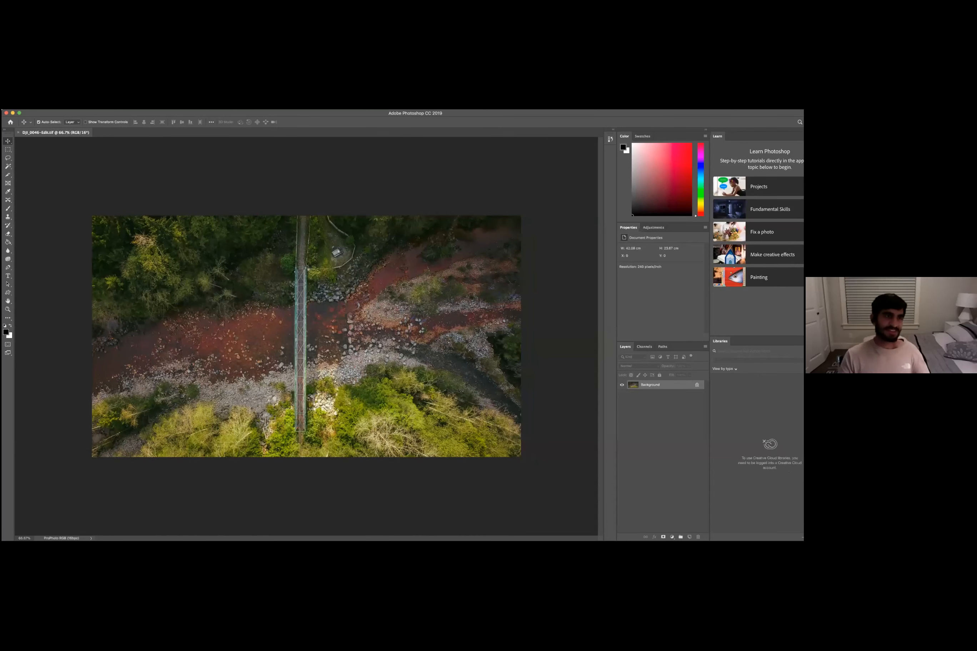
pyautogui.click(48, 110)
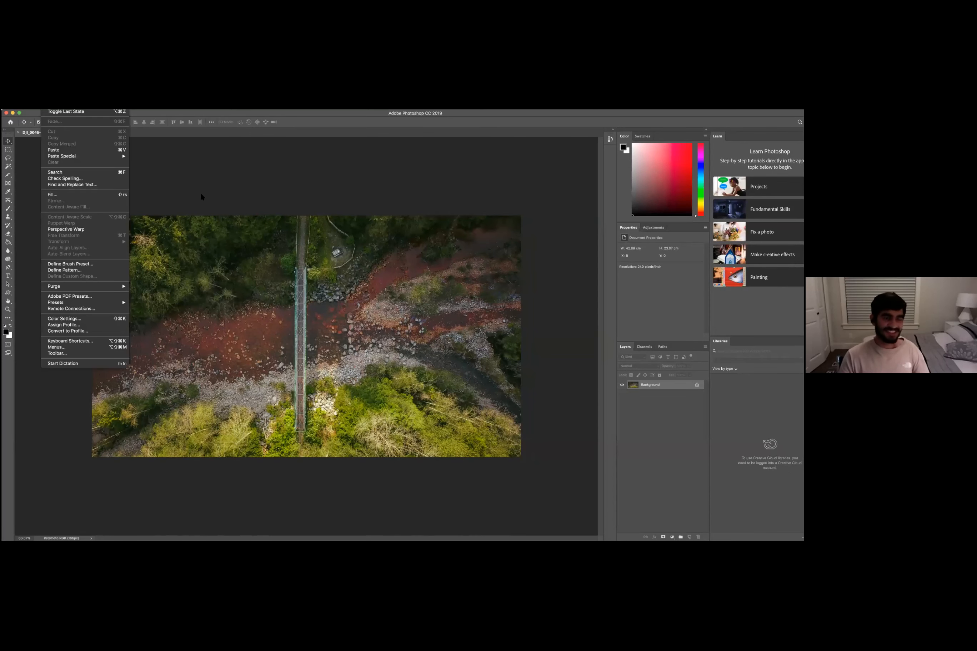
pyautogui.press('Escape')
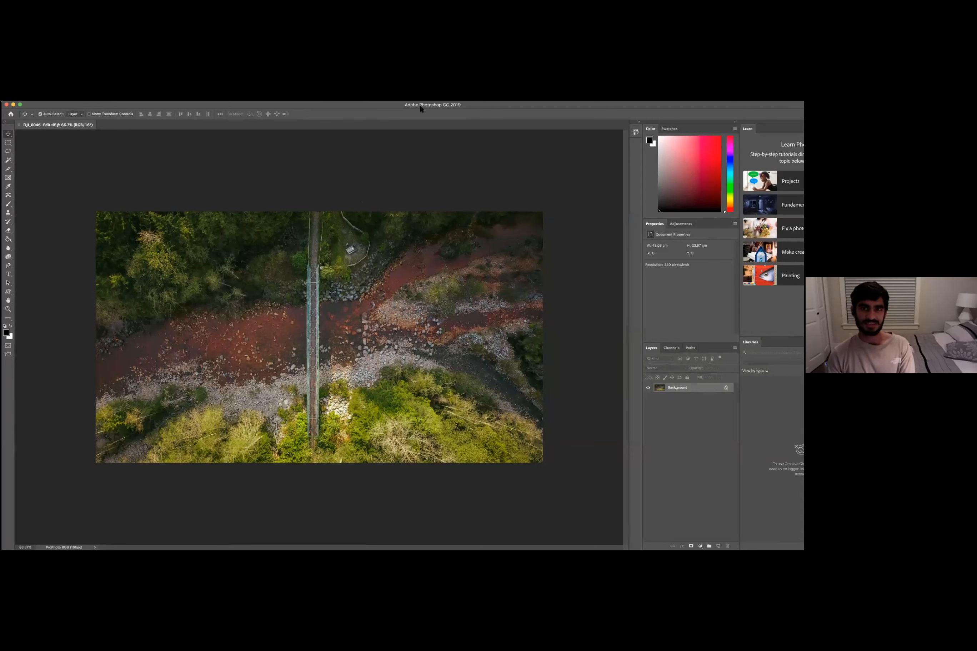
pyautogui.click(17, 81)
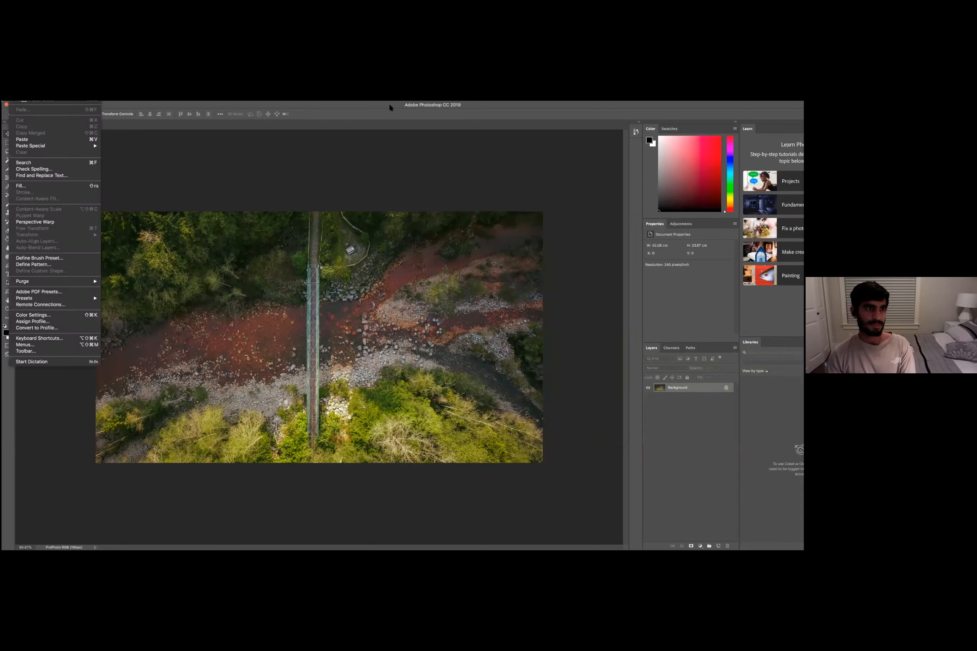
pyautogui.click(72, 104)
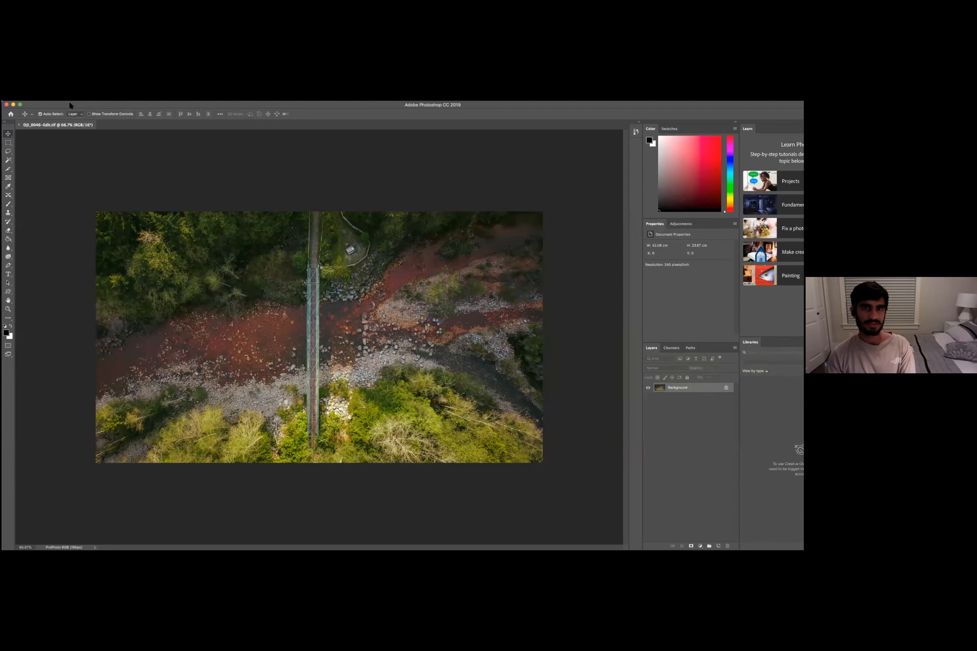